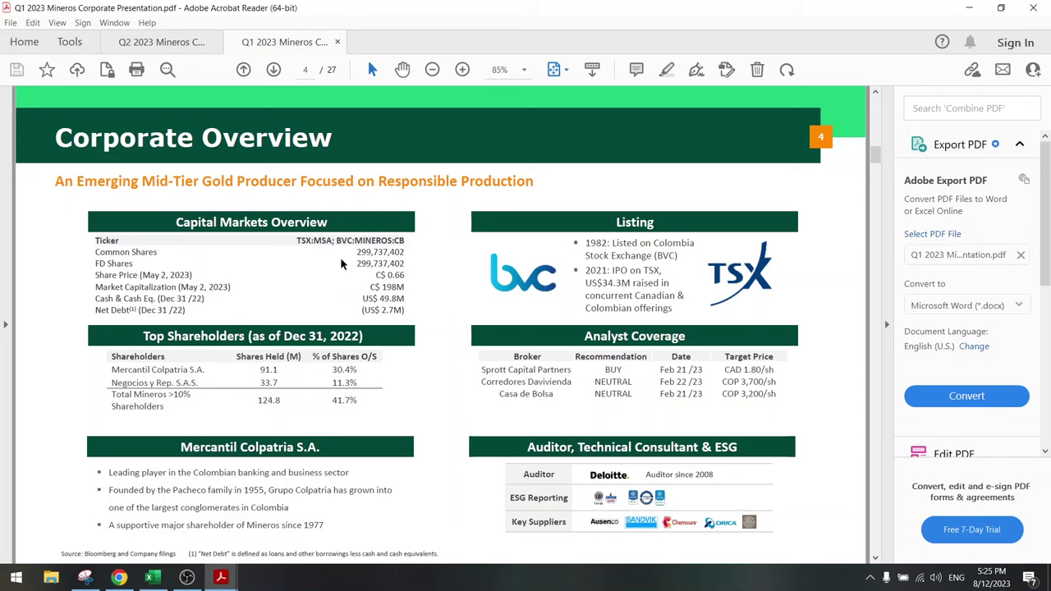
# Copy the FD Shares figure 299,737,402 from the Q1 2023 presentation into the Share count cell F53 of the MSA sheet in Excel
pyautogui.moveTo(356, 262); pyautogui.dragTo(407, 264)
pyautogui.hotkey('ctrl', 'c')
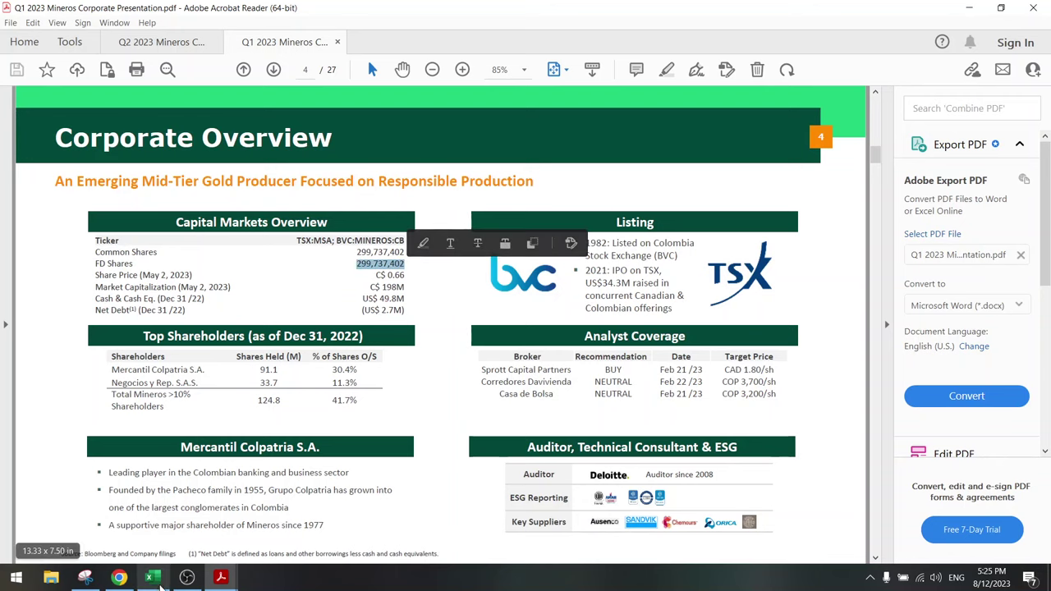
pyautogui.hotkey('alt', 'Tab')
pyautogui.click(420, 453)
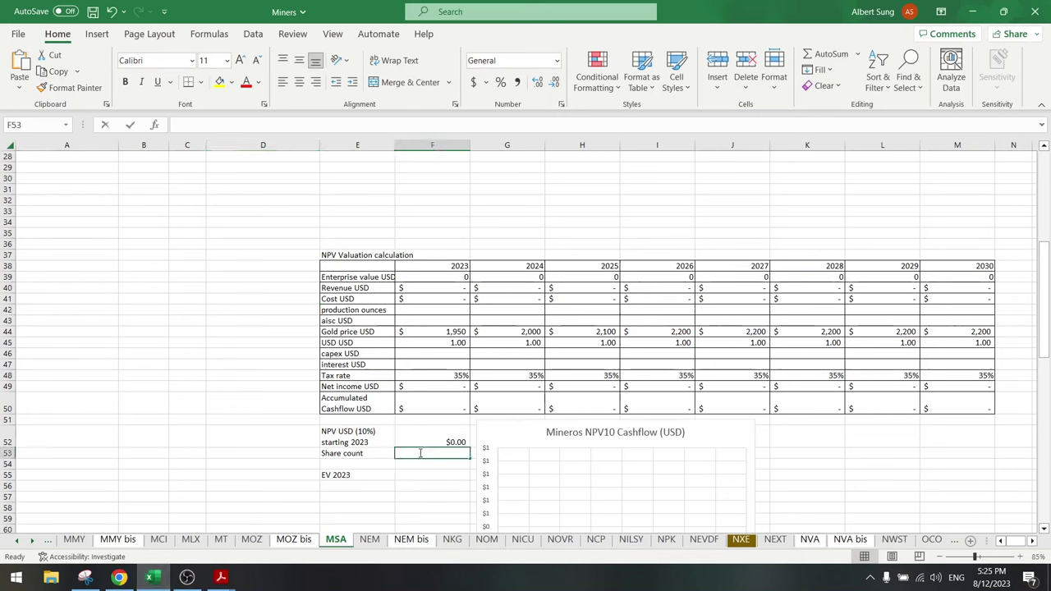
pyautogui.hotkey('ctrl', 'v')
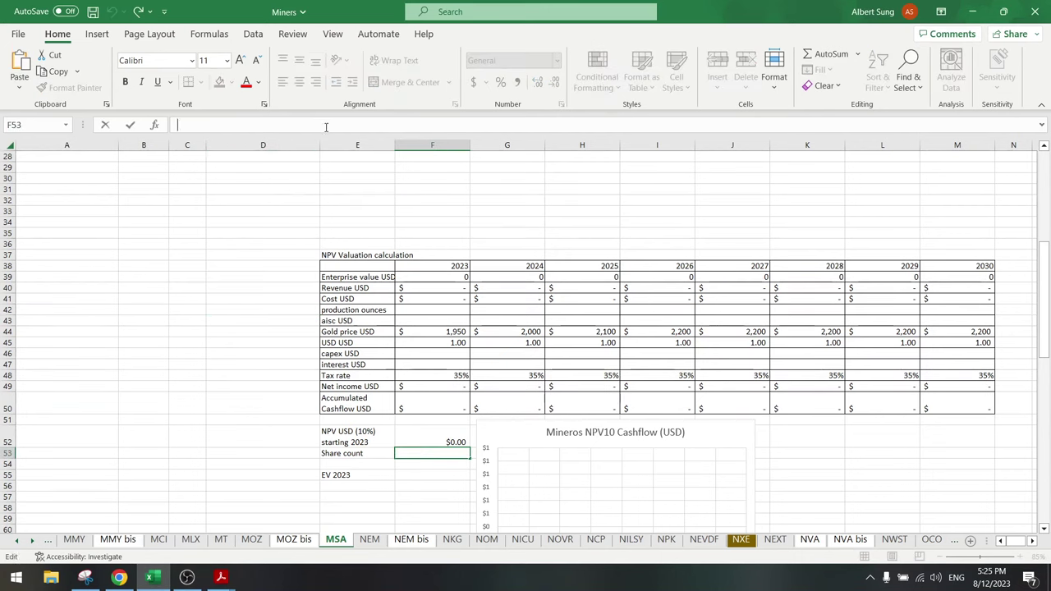
pyautogui.hotkey('ctrl', 'v')
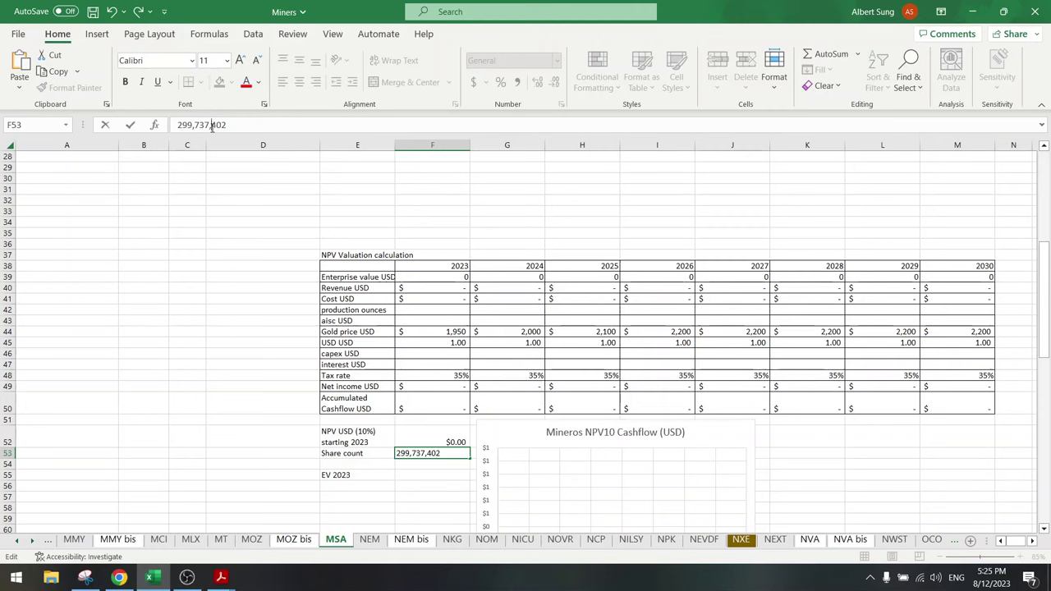
# Remove the thousands separators from the share count in F53 so it reads 299737402
pyautogui.press('BackSpace')
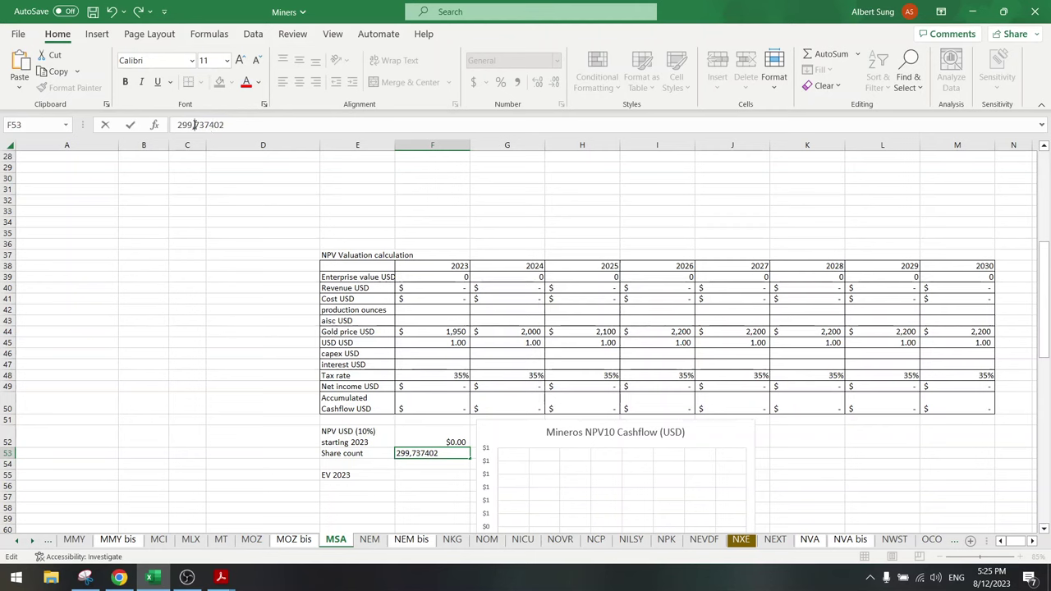
pyautogui.click(194, 125)
pyautogui.press('BackSpace')
pyautogui.press('Return')
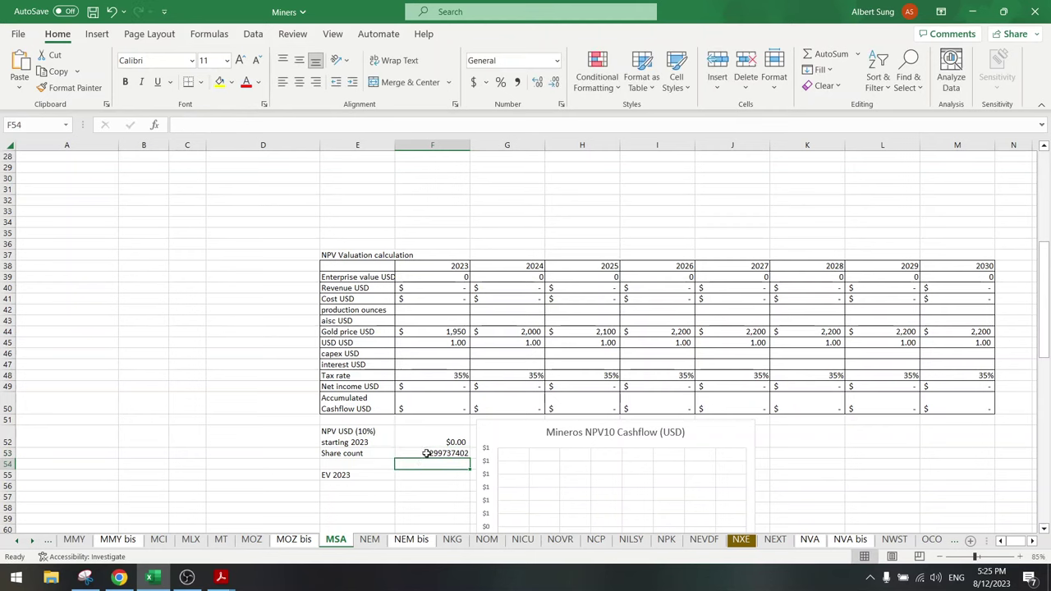
pyautogui.click(426, 453)
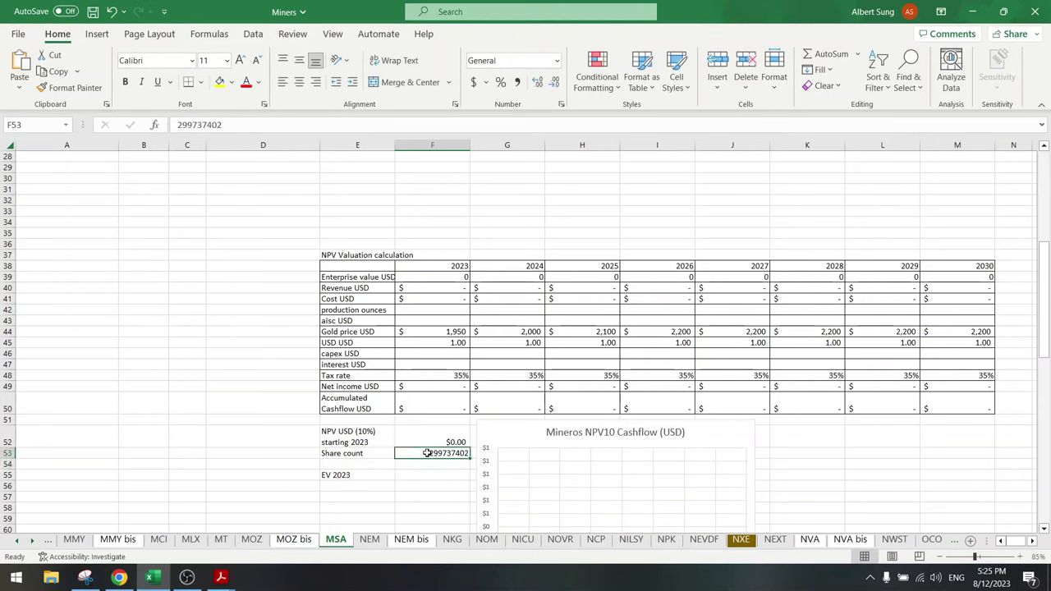
# Switch to Chrome, search Yahoo Finance for mineros and check the current share price on the MSA.TO quote page
pyautogui.click(120, 577)
pyautogui.click(182, 8)
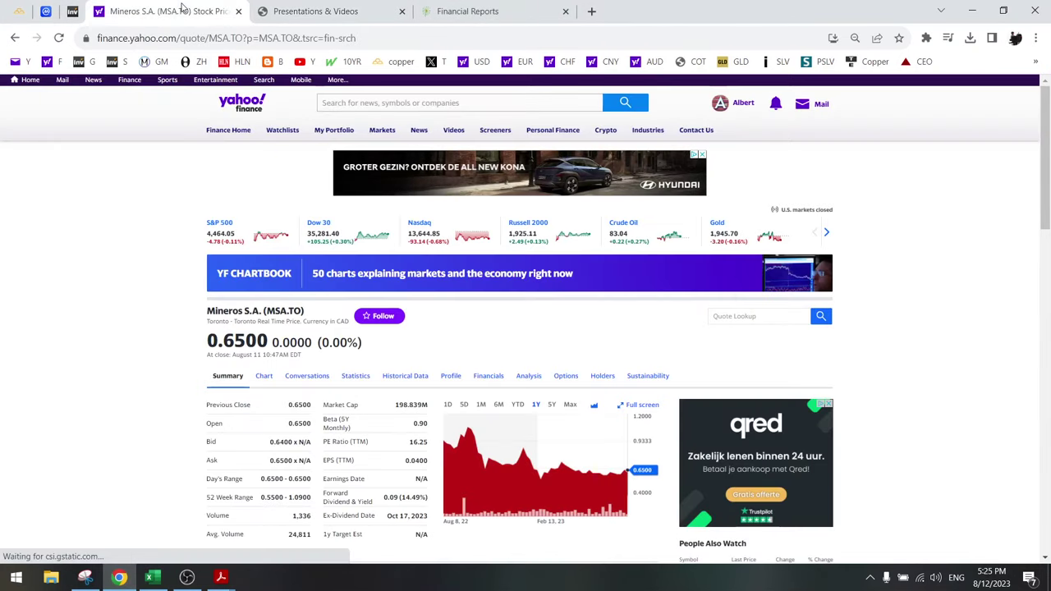
pyautogui.click(362, 103)
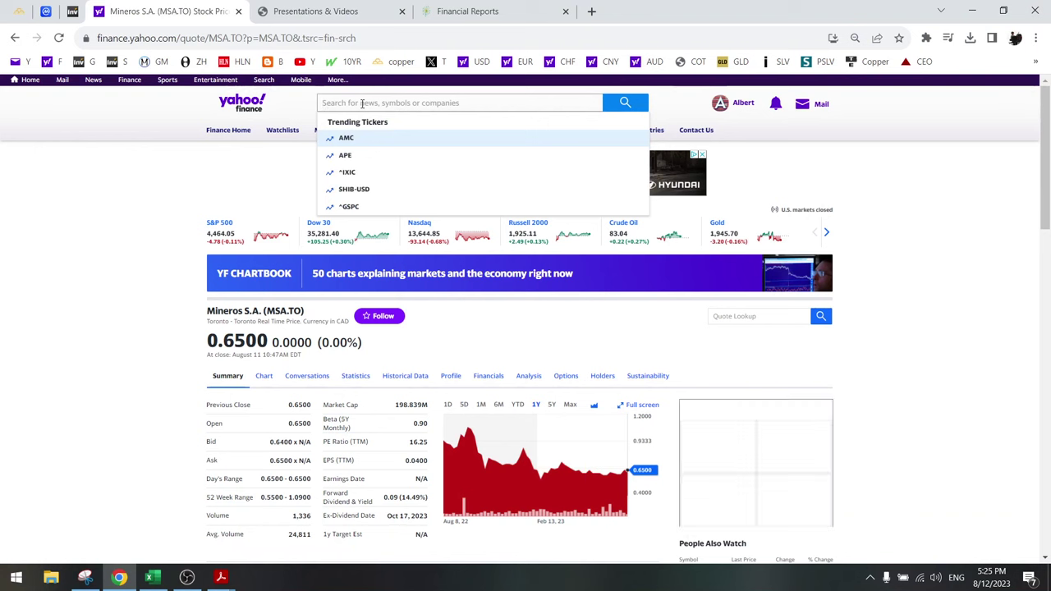
pyautogui.write('mineros')
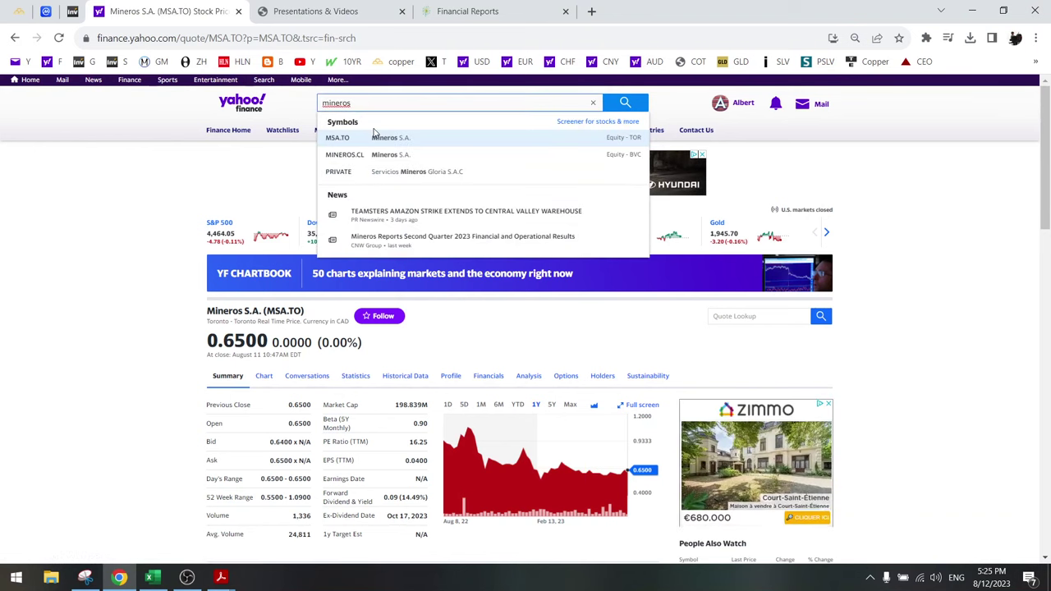
pyautogui.click(158, 374)
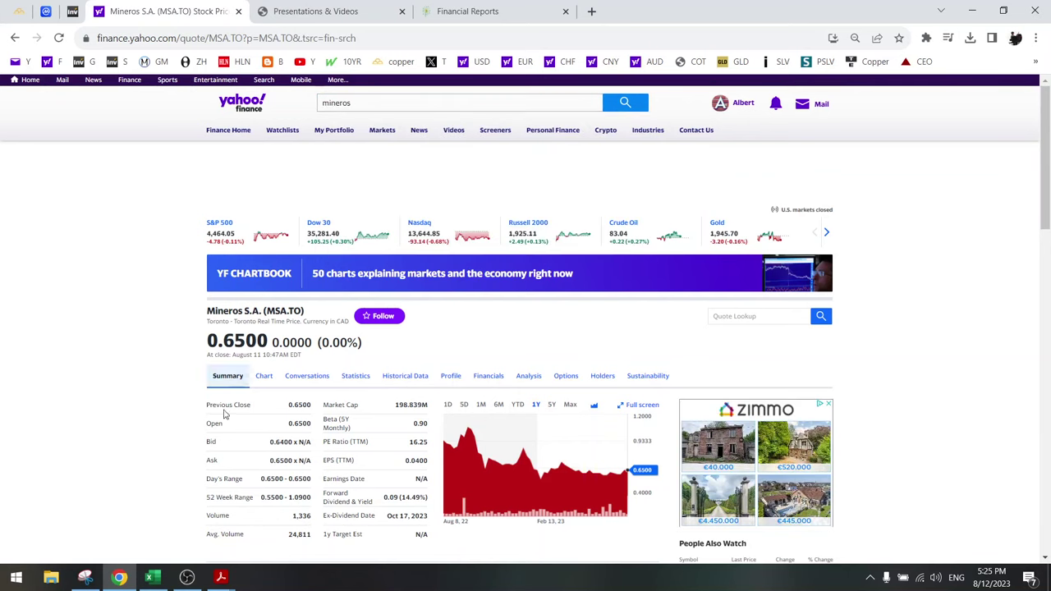
# Return to Excel and set the 2023 enterprise value in F39 to =0.65*$F$53/1.32
pyautogui.click(153, 578)
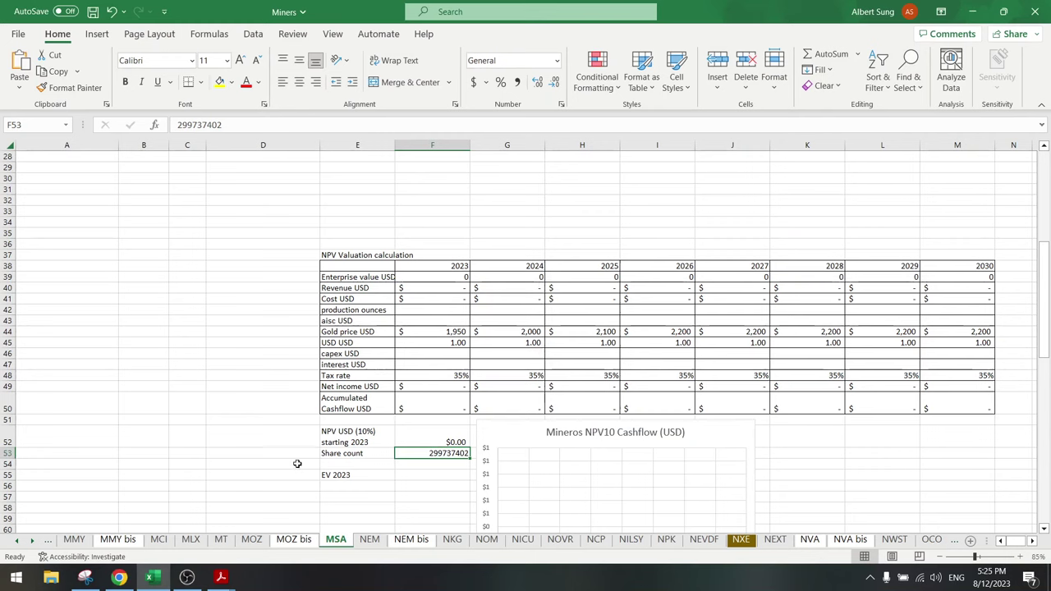
pyautogui.click(434, 277)
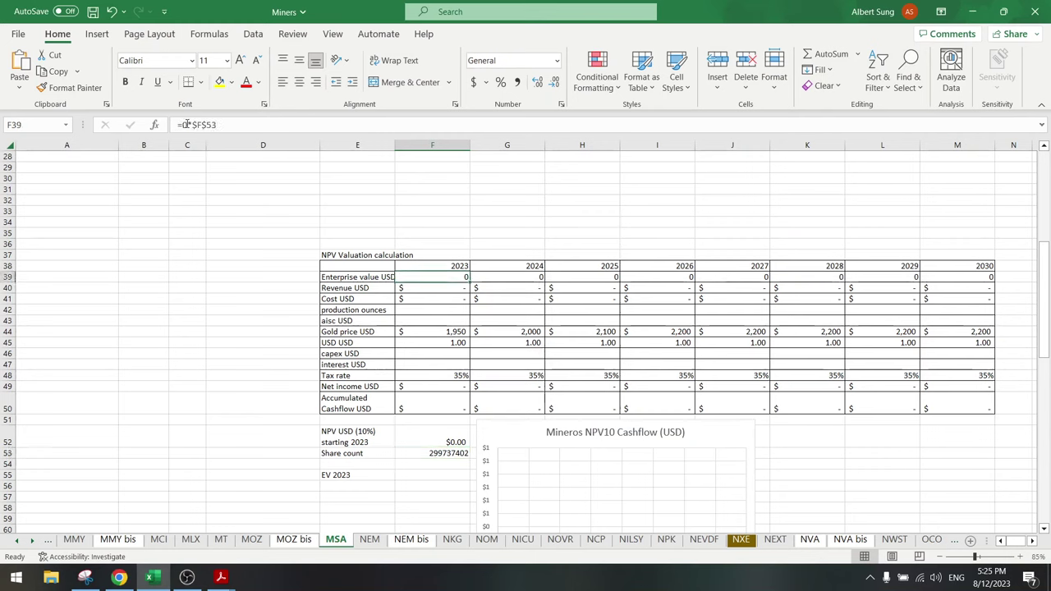
pyautogui.click(188, 124)
pyautogui.write('.65')
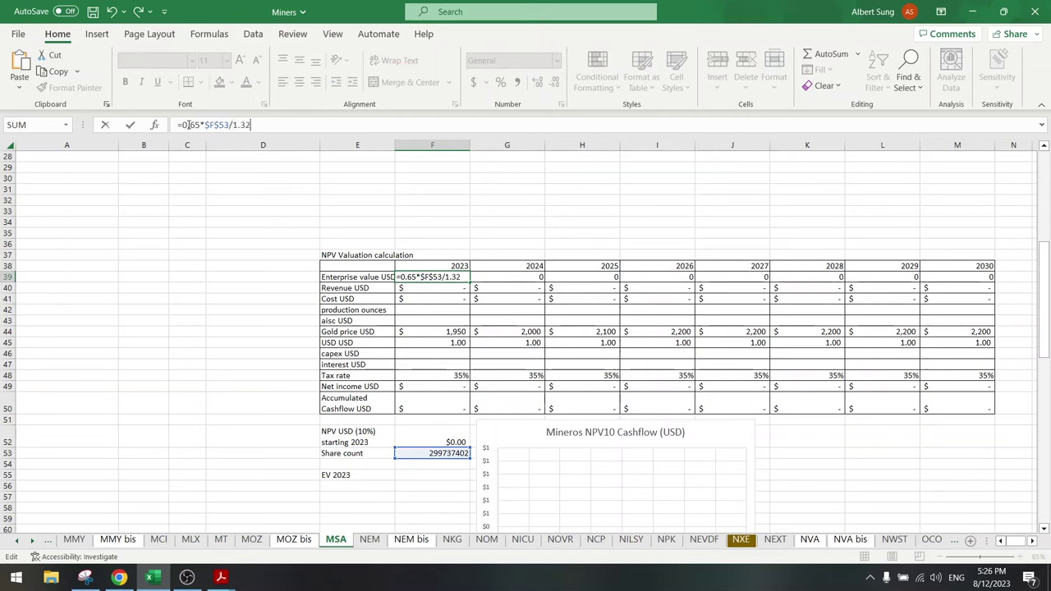
pyautogui.press('Return')
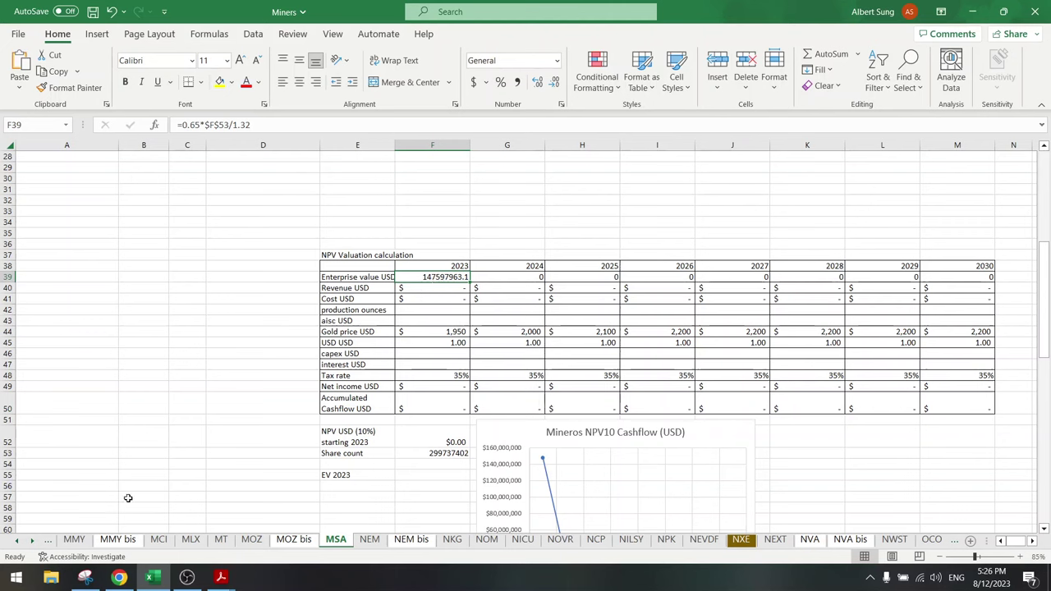
# Compare the enterprise value with the Yahoo Finance market cap in Chrome, and fill its 2023 formula across to 2030 in Excel
pyautogui.click(119, 578)
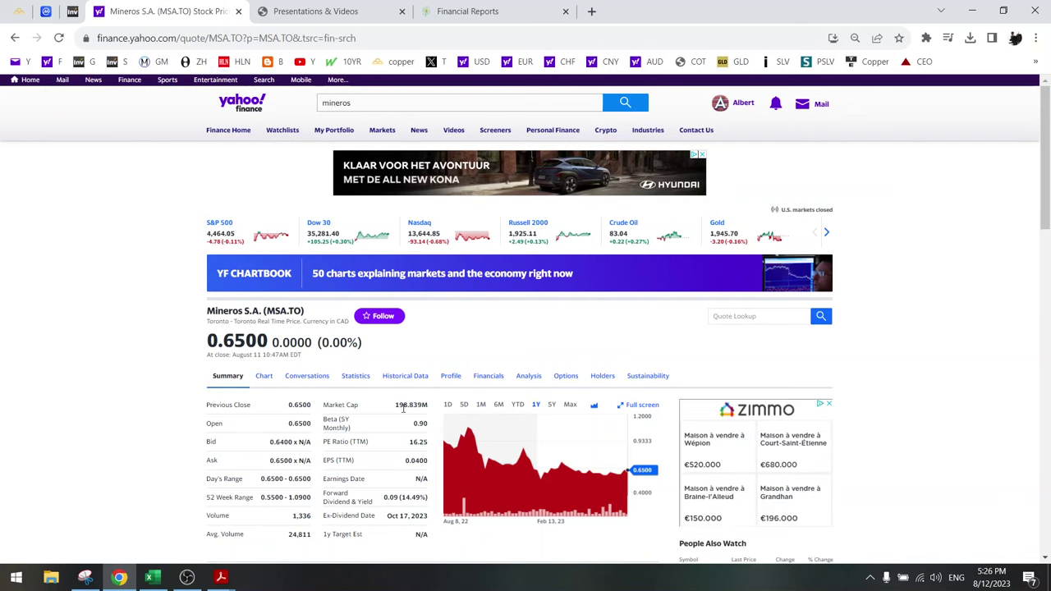
pyautogui.click(151, 578)
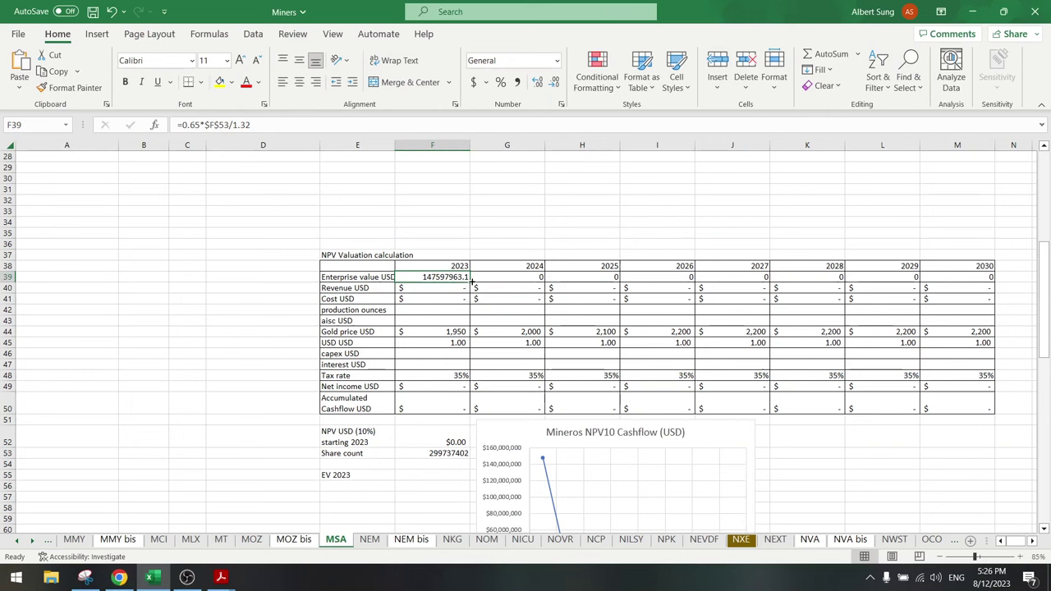
pyautogui.moveTo(472, 282); pyautogui.dragTo(966, 275)
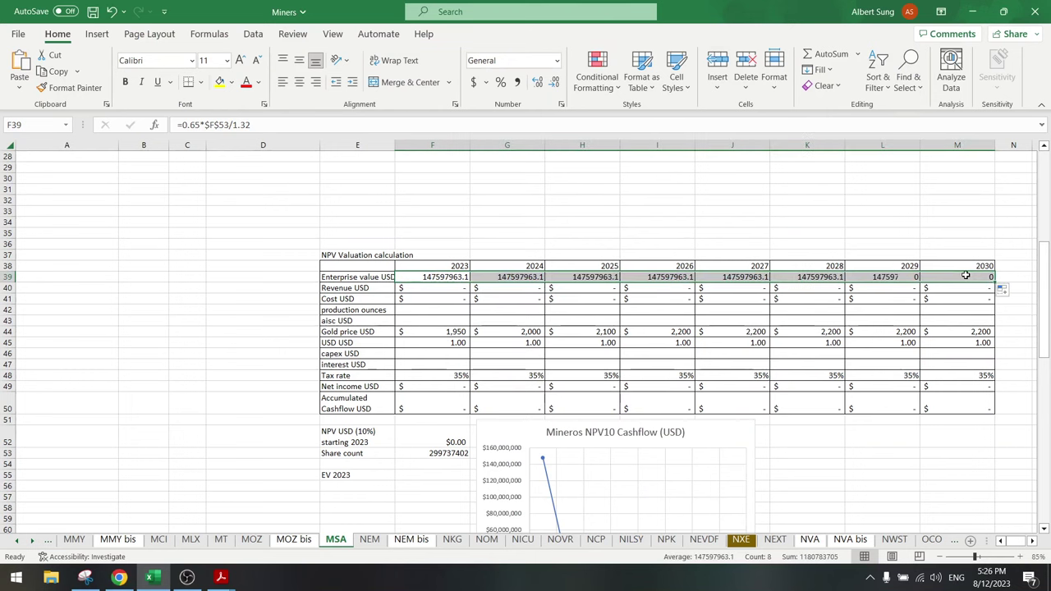
pyautogui.click(291, 330)
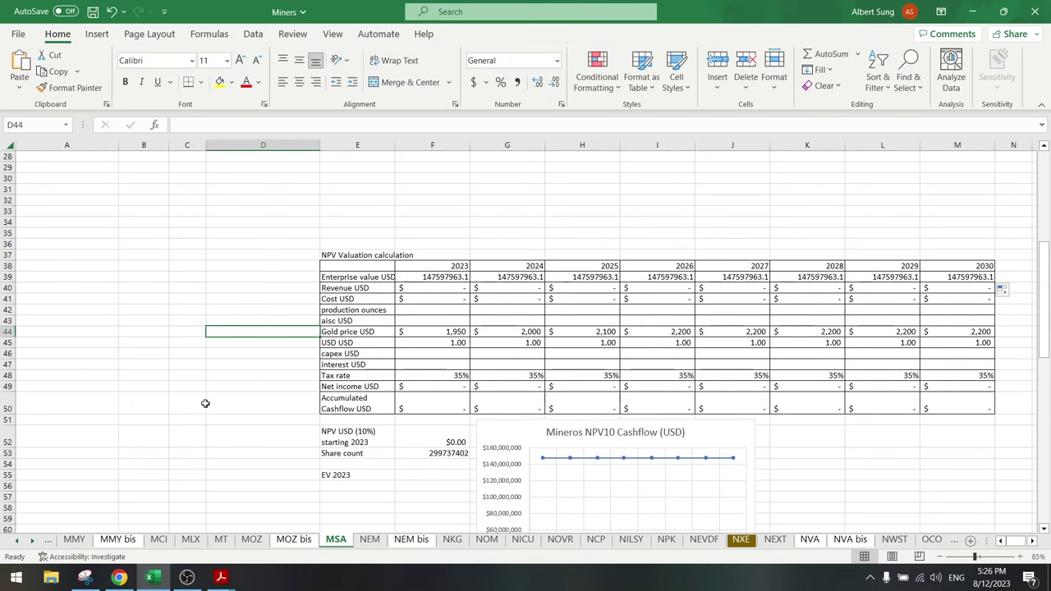
# Capture the consolidated profit or loss statement from the Q2 2023 interim financial statements in Acrobat Reader with Snipping Tool
pyautogui.moveTo(220, 578)
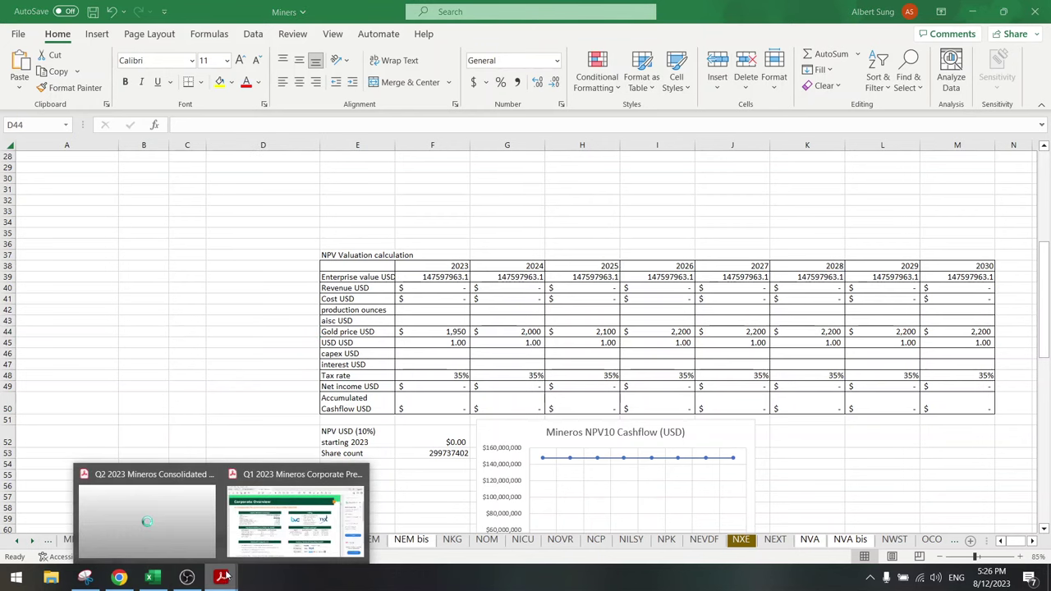
pyautogui.click(184, 524)
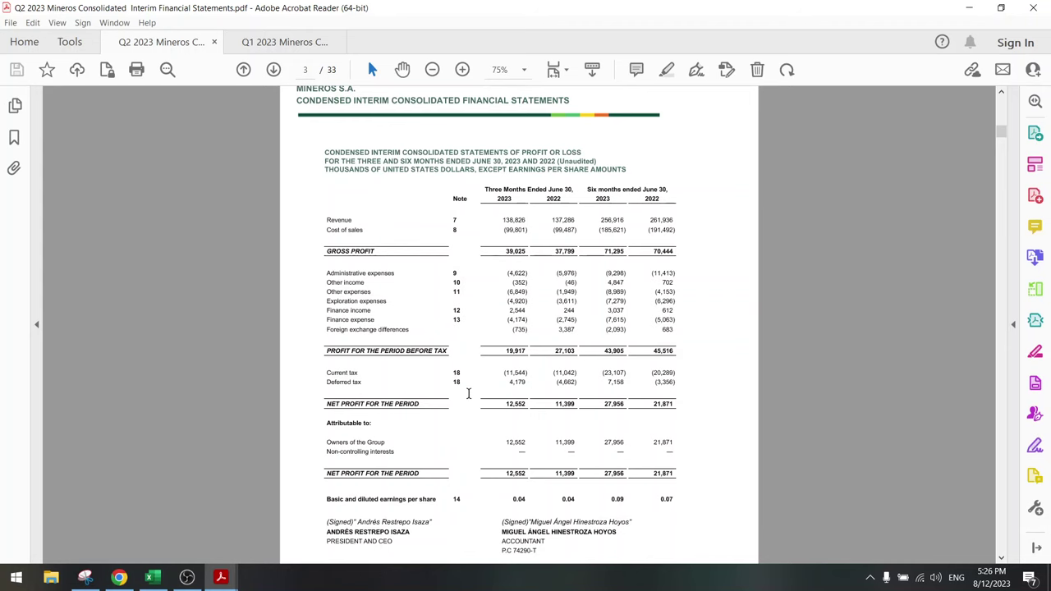
pyautogui.scroll(2, 468, 394)
pyautogui.scroll(-3, 468, 393)
pyautogui.scroll(1, 469, 393)
pyautogui.click(86, 577)
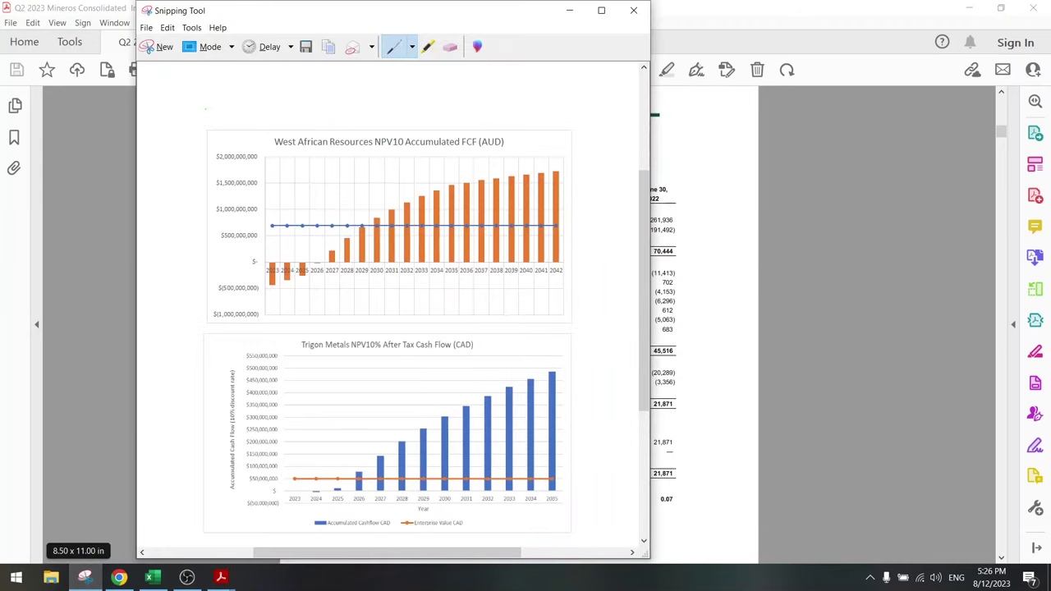
pyautogui.click(156, 47)
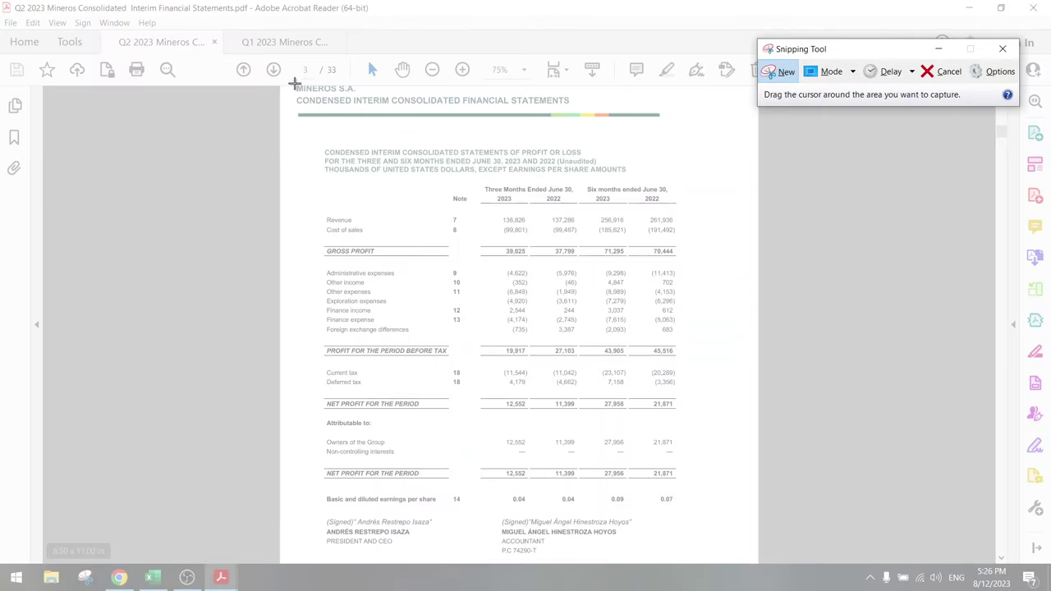
pyautogui.moveTo(294, 82); pyautogui.dragTo(714, 504)
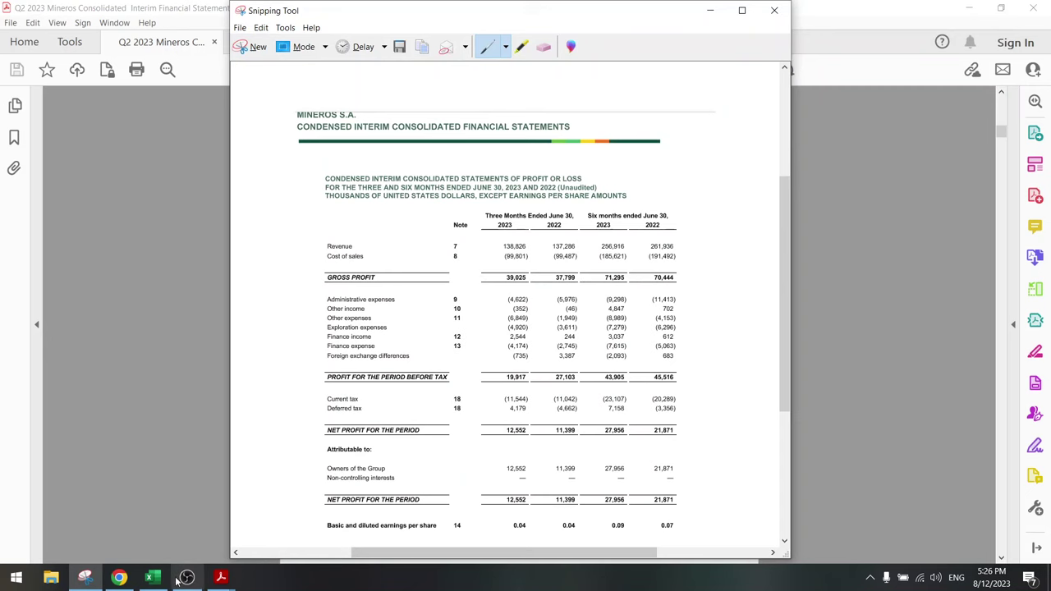
# Paste the captured statement into Excel's MSA sheet beside the EBITDA valuation chart, below the gold price cell
pyautogui.click(152, 577)
pyautogui.click(227, 362)
pyautogui.scroll(9, 227, 362)
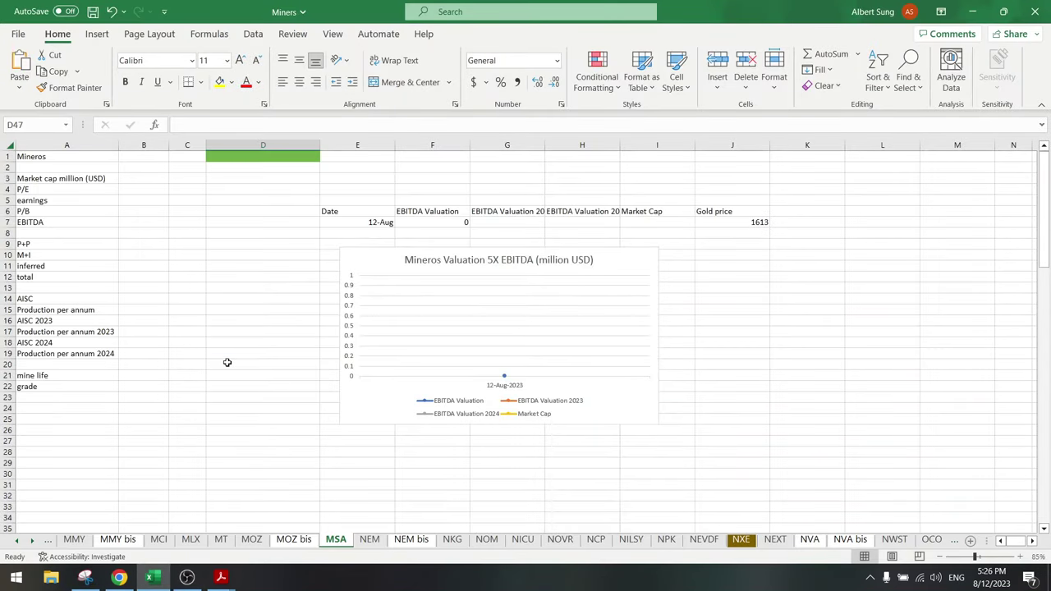
pyautogui.click(704, 257)
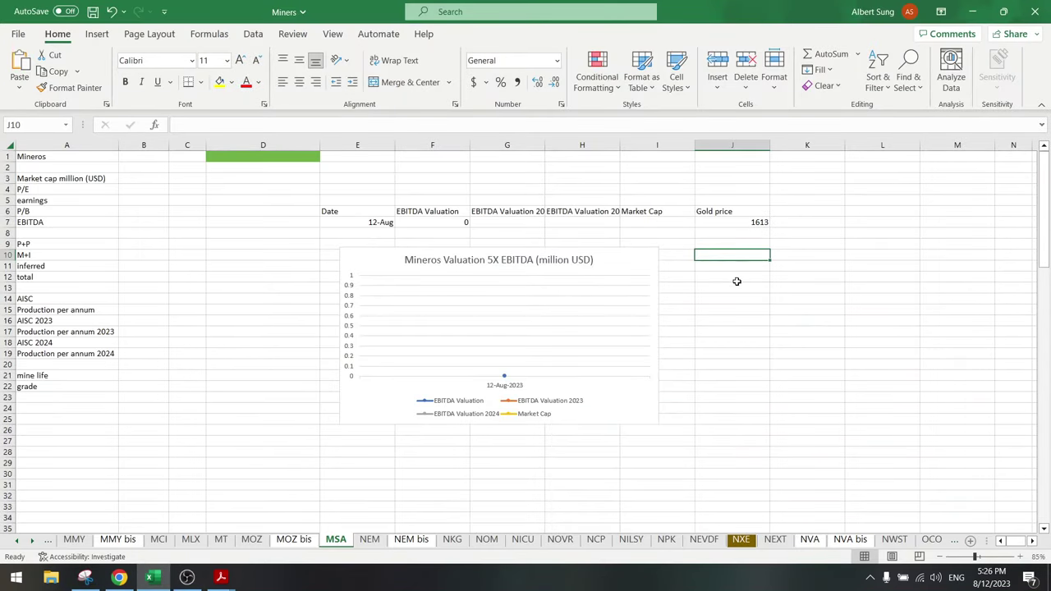
pyautogui.hotkey('ctrl', 'v')
pyautogui.moveTo(737, 281)
pyautogui.mouseDown()
pyautogui.moveTo(677, 242)
pyautogui.moveTo(686, 279)
pyautogui.moveTo(915, 436)
pyautogui.moveTo(730, 277)
pyautogui.moveTo(739, 246)
pyautogui.moveTo(741, 269)
pyautogui.mouseUp()
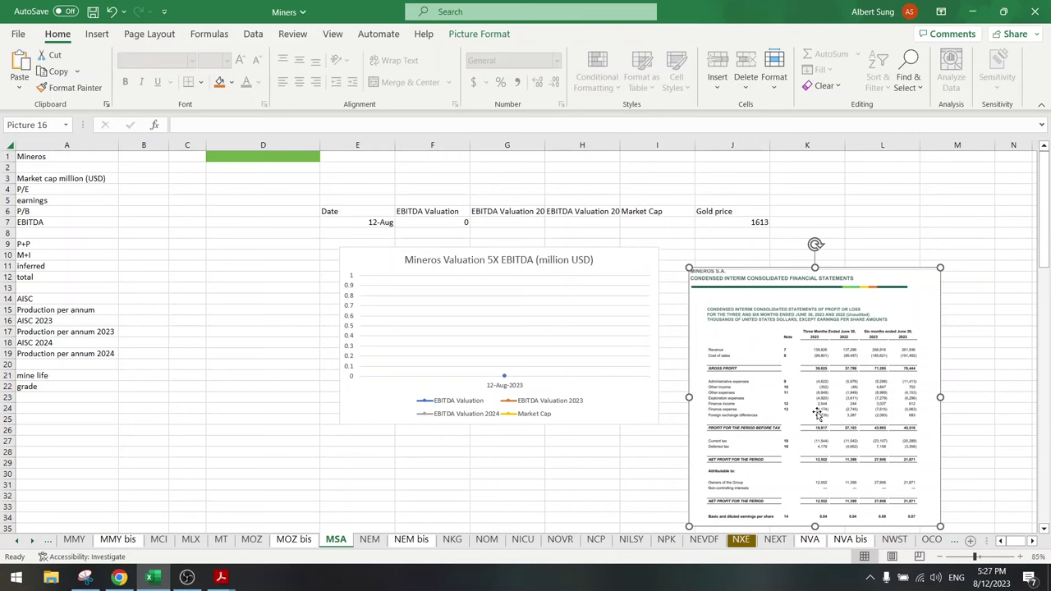
# Set the 2023 interest USD in F47 of the NPV table to =4200000*4
pyautogui.scroll(-9, 488, 419)
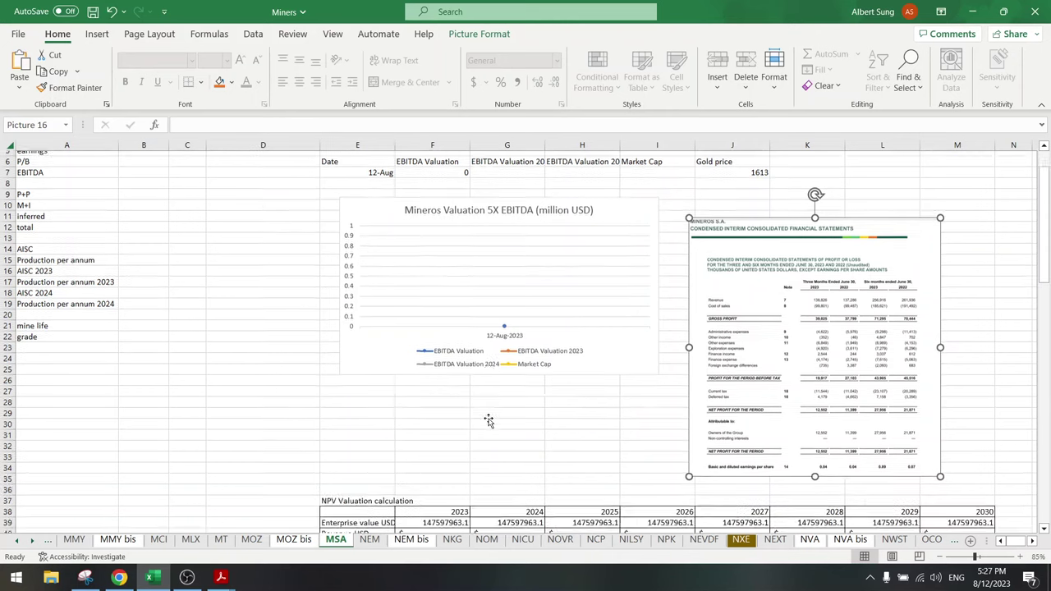
pyautogui.click(444, 365)
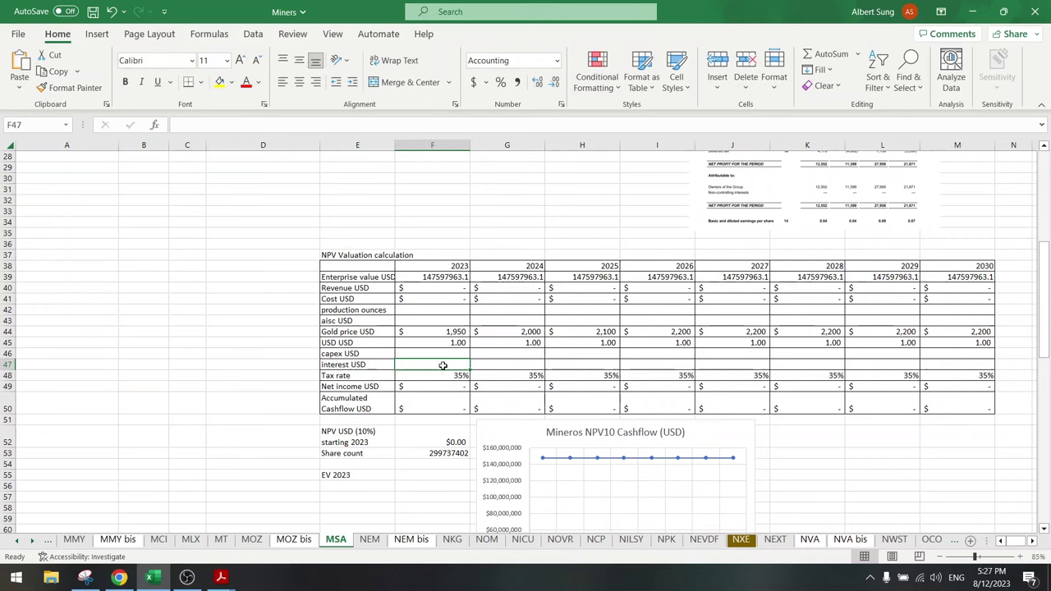
pyautogui.write('=4200000*4')
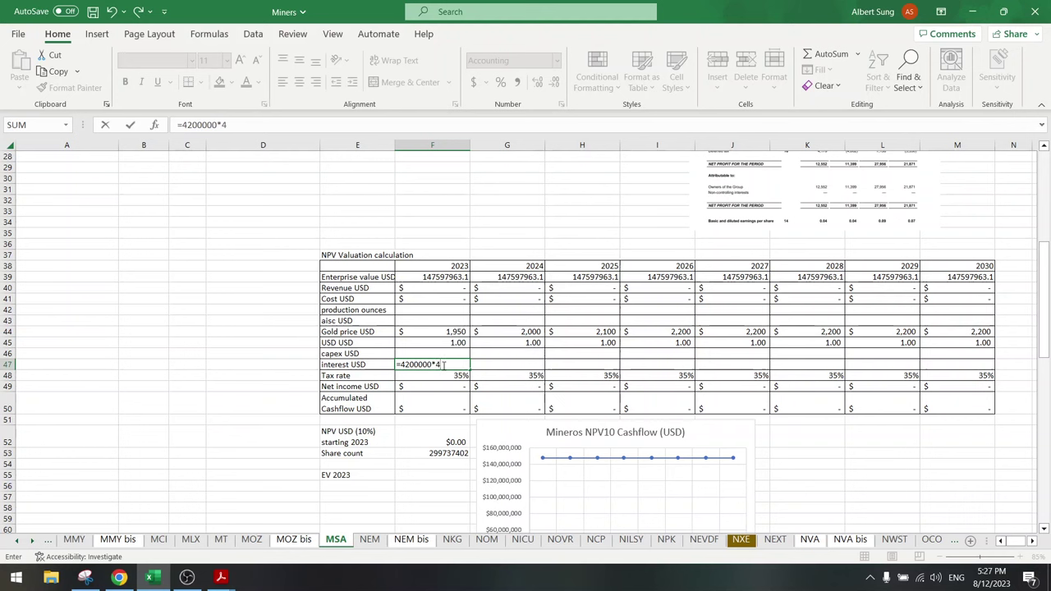
pyautogui.press('Return')
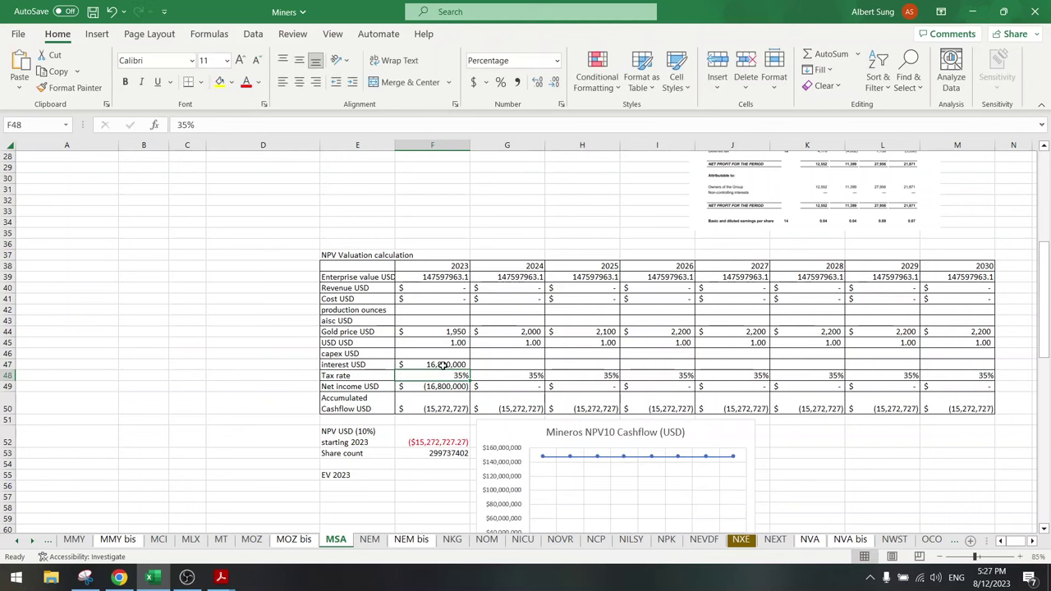
# Copy the 2023 interest formula into the interest cells for 2024 through 2030
pyautogui.click(443, 365)
pyautogui.hotkey('ctrl', 'c')
pyautogui.moveTo(501, 361); pyautogui.dragTo(925, 370)
pyautogui.hotkey('ctrl', 'v')
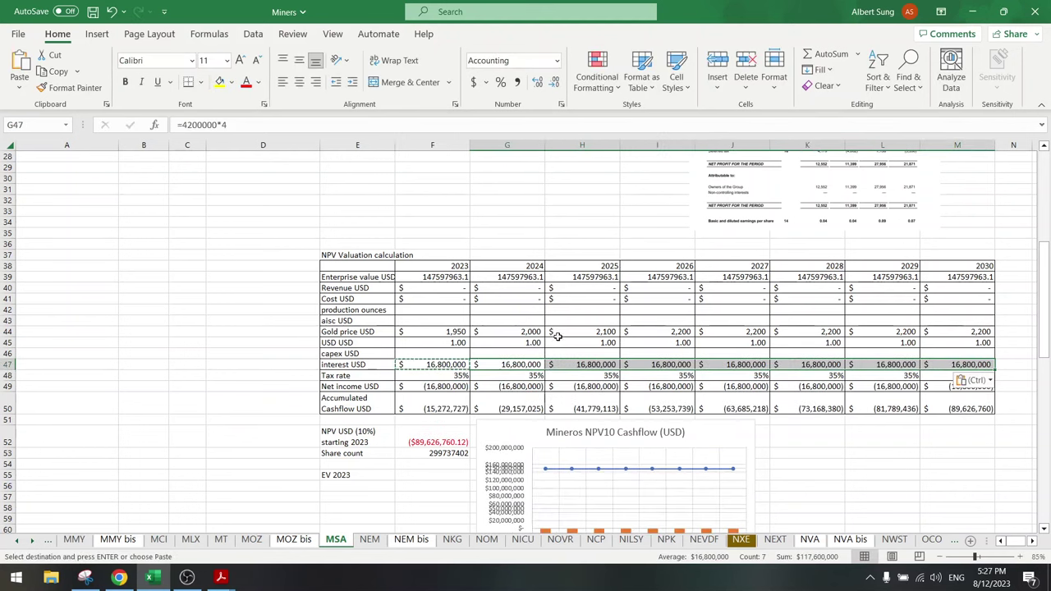
pyautogui.press('Escape')
# Switch to the Q2 2023 interim financial statements in Acrobat Reader and examine net profit and total comprehensive income for the period
pyautogui.click(425, 363)
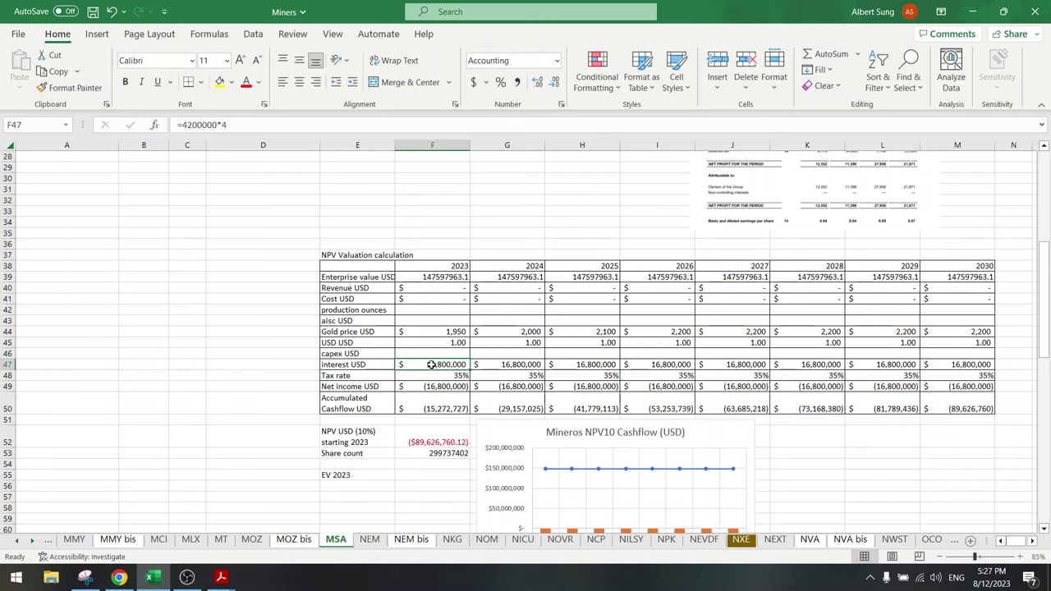
pyautogui.scroll(6, 431, 364)
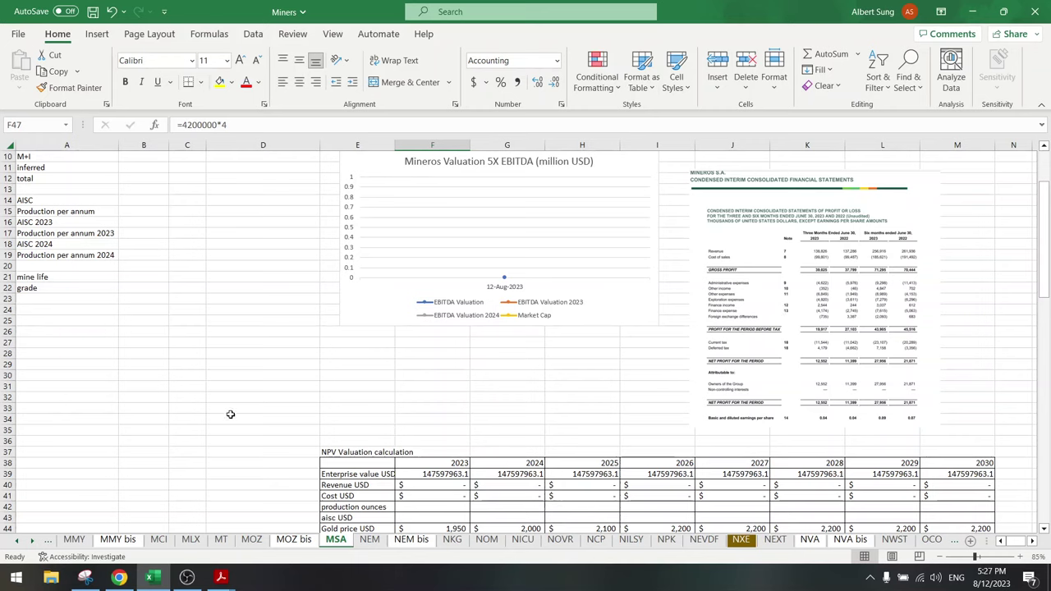
pyautogui.moveTo(220, 577)
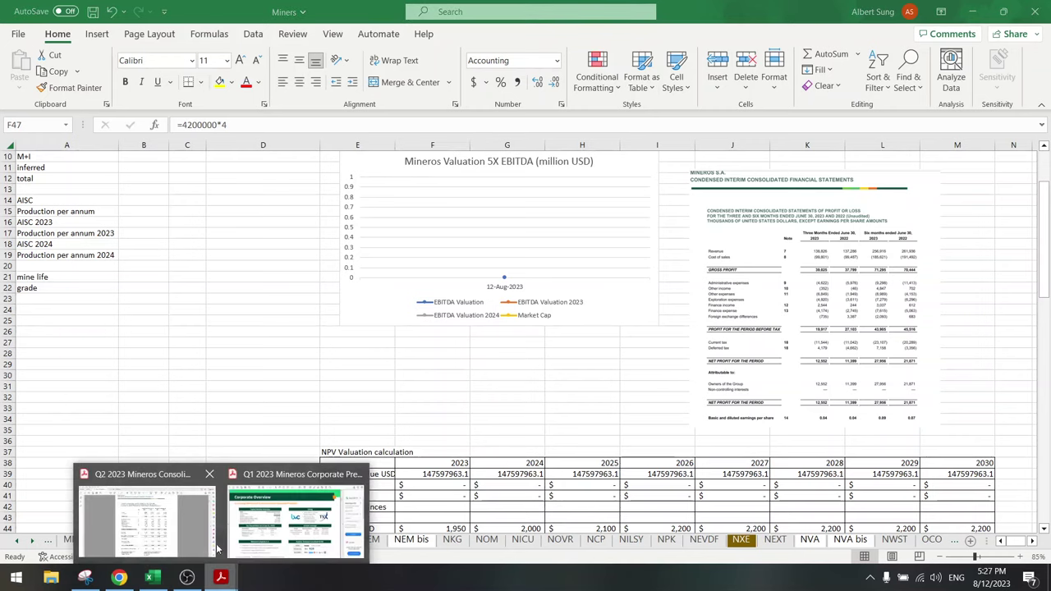
pyautogui.click(182, 505)
pyautogui.scroll(-2, 304, 471)
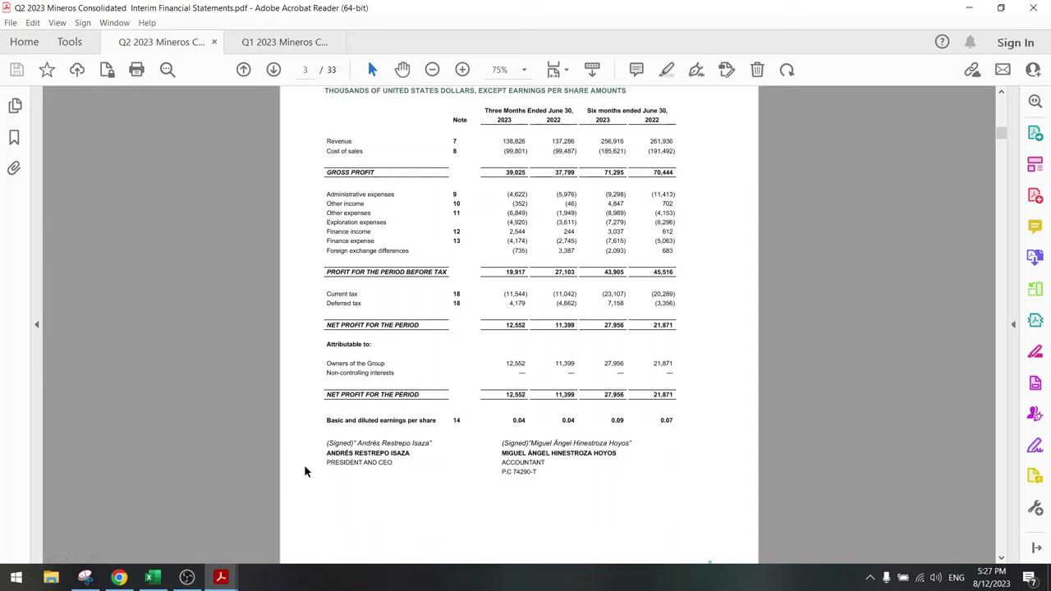
pyautogui.doubleClick(509, 394)
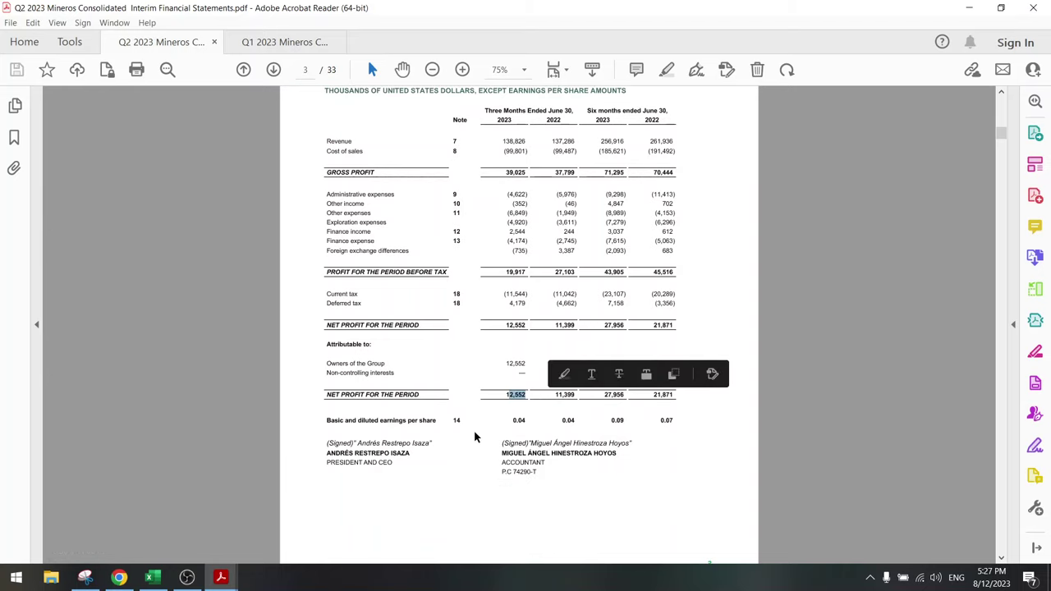
pyautogui.click(472, 429)
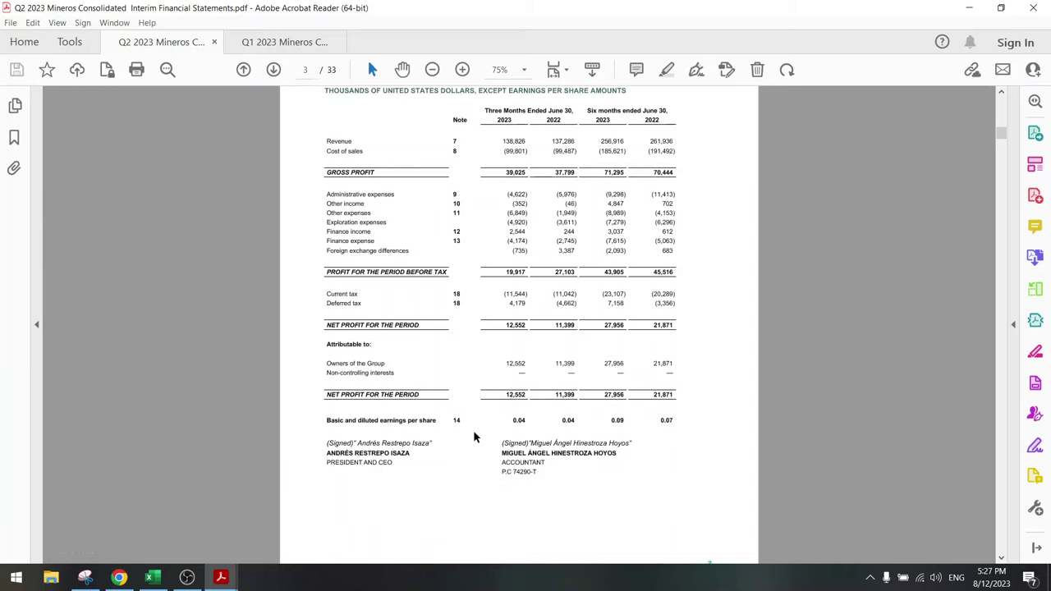
pyautogui.scroll(-10, 473, 430)
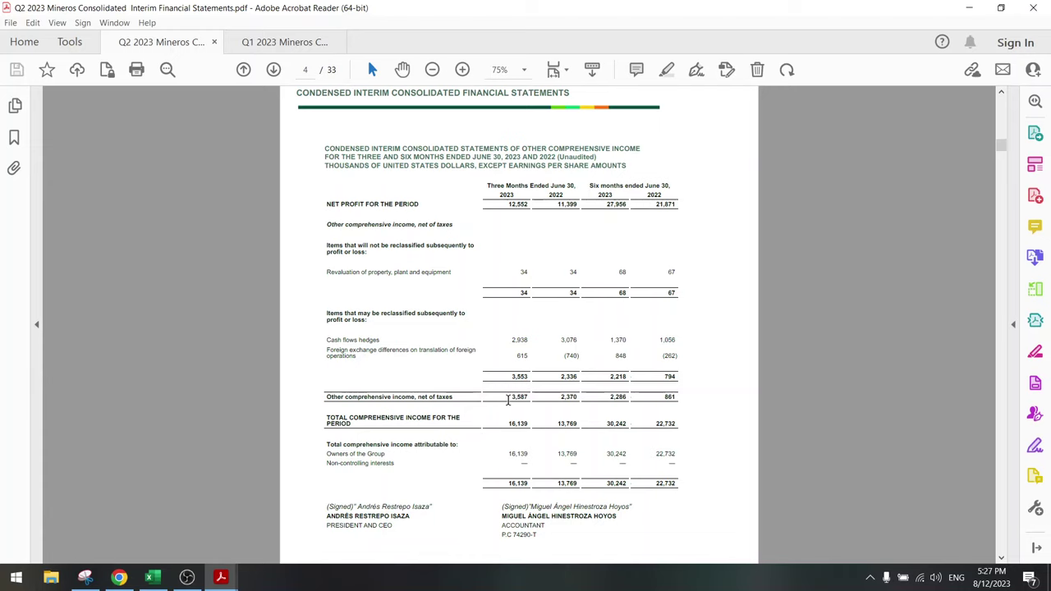
pyautogui.doubleClick(517, 424)
# Capture the assets page of the statements of financial position with Snipping Tool
pyautogui.scroll(-10, 486, 427)
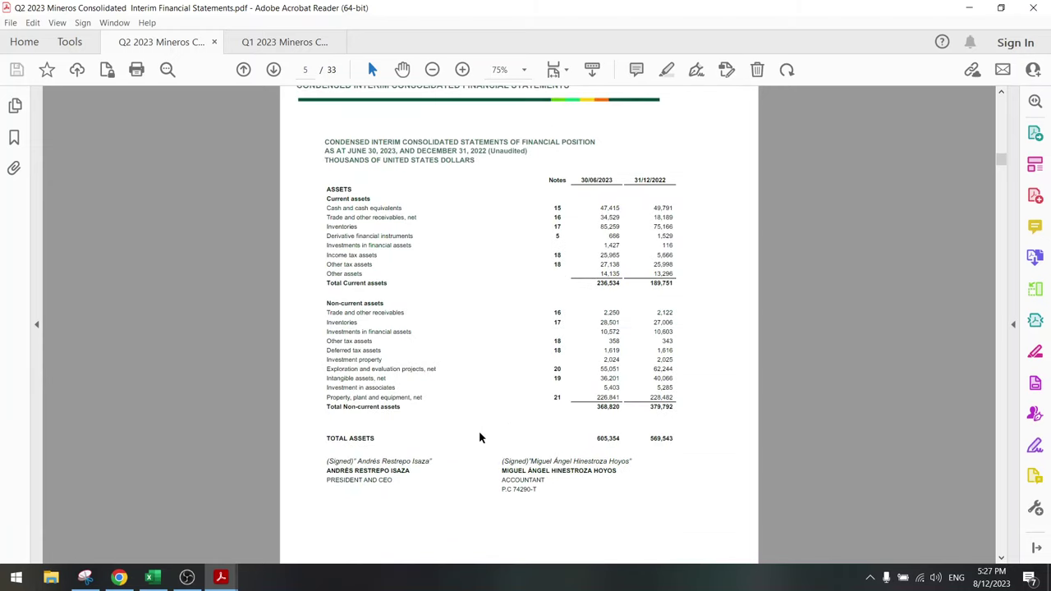
pyautogui.click(85, 578)
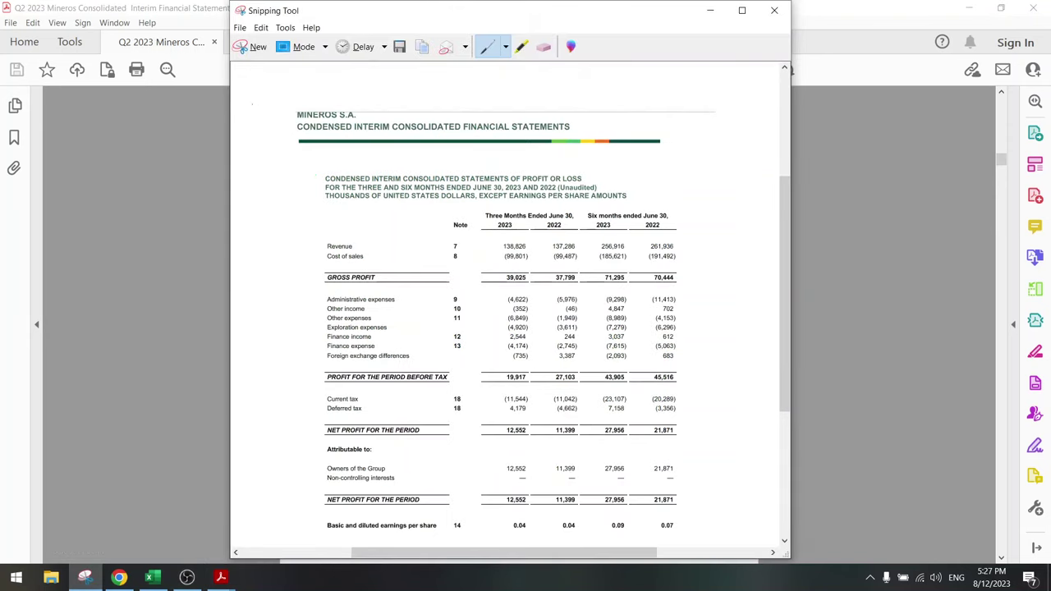
pyautogui.click(254, 47)
pyautogui.moveTo(314, 126); pyautogui.dragTo(696, 510)
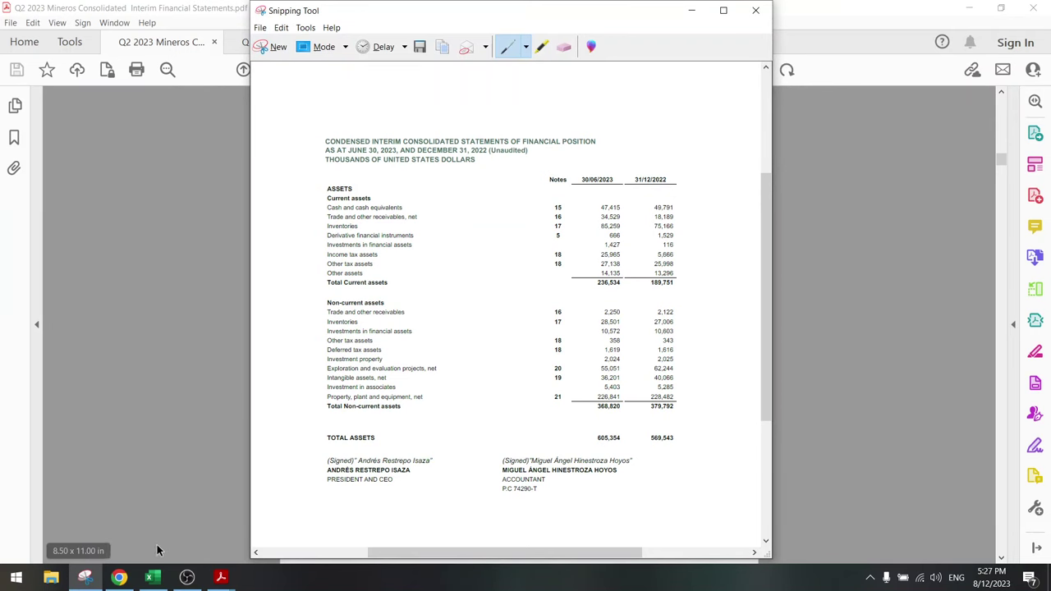
# Paste the captured assets statement into Excel's MSA sheet, shrink it and place it beside the profit or loss statement
pyautogui.click(152, 577)
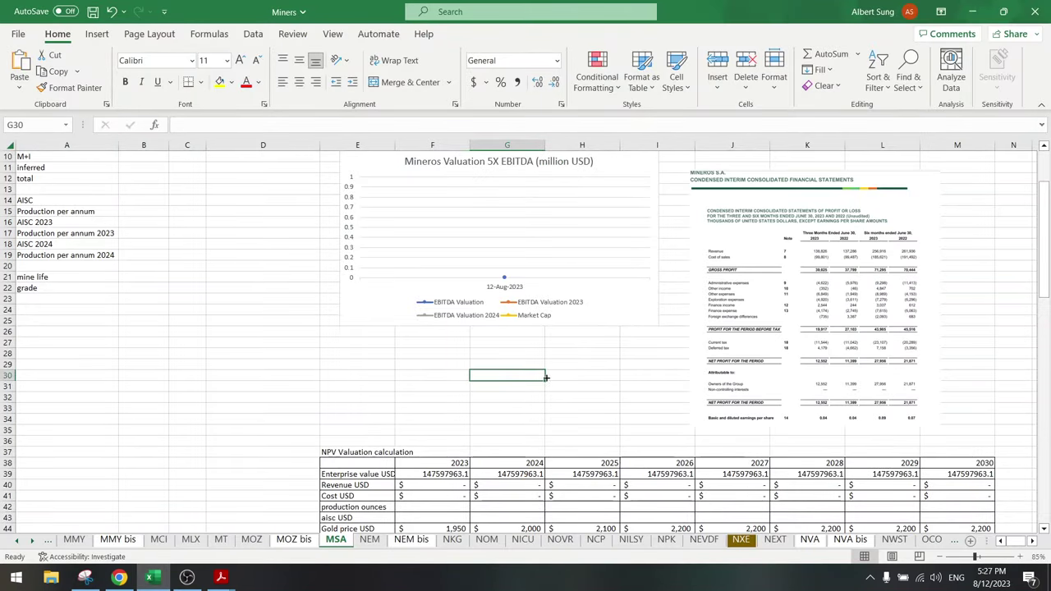
pyautogui.hotkey('ctrl', 'v')
pyautogui.moveTo(544, 376); pyautogui.dragTo(797, 375)
pyautogui.moveTo(824, 416); pyautogui.dragTo(919, 202)
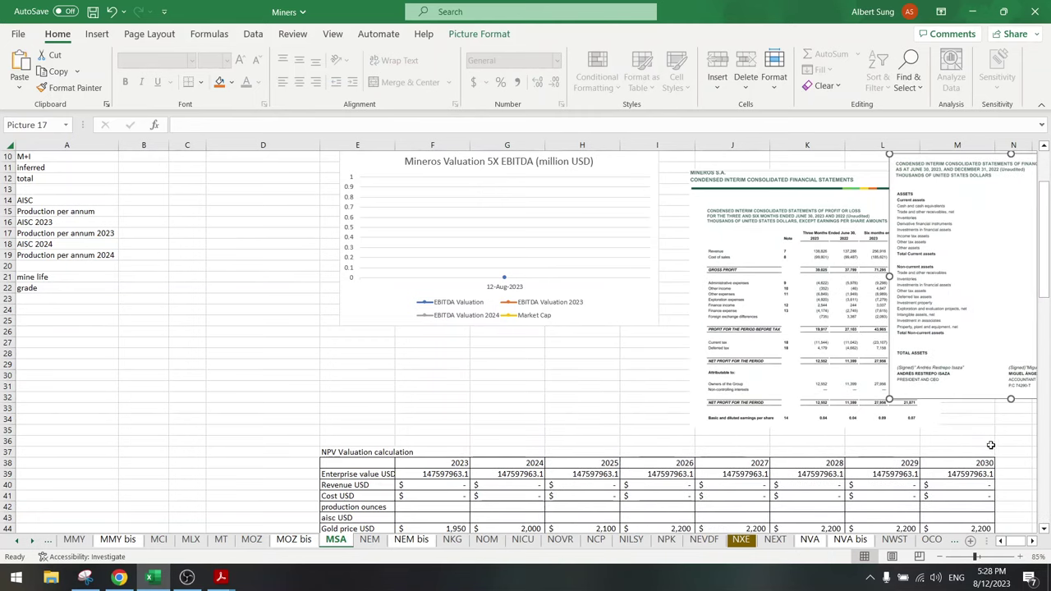
pyautogui.moveTo(1010, 418); pyautogui.dragTo(1039, 420)
pyautogui.click(365, 263)
pyautogui.moveTo(364, 264); pyautogui.dragTo(416, 276)
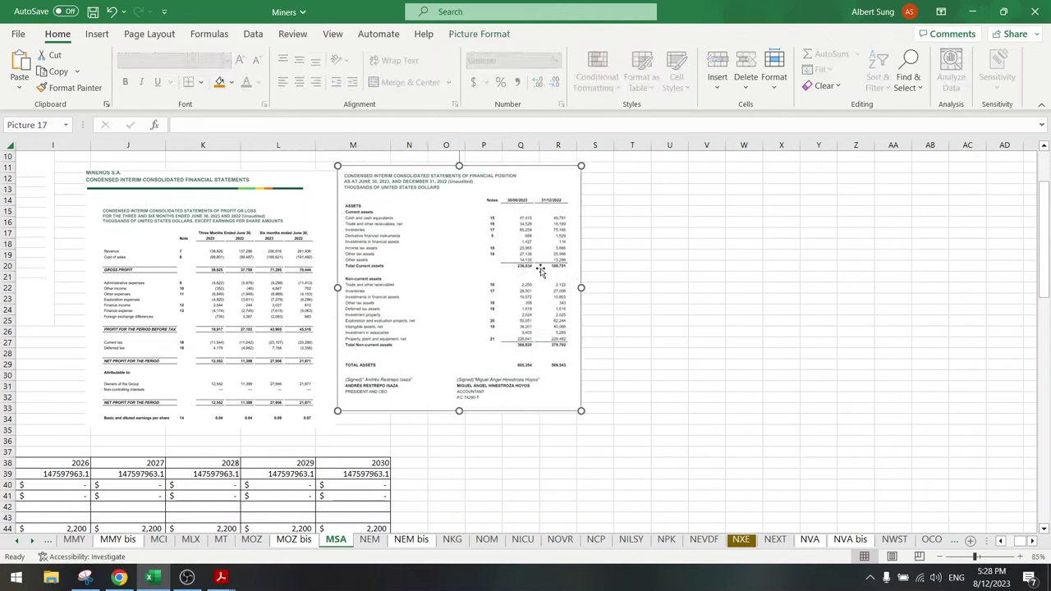
pyautogui.click(610, 339)
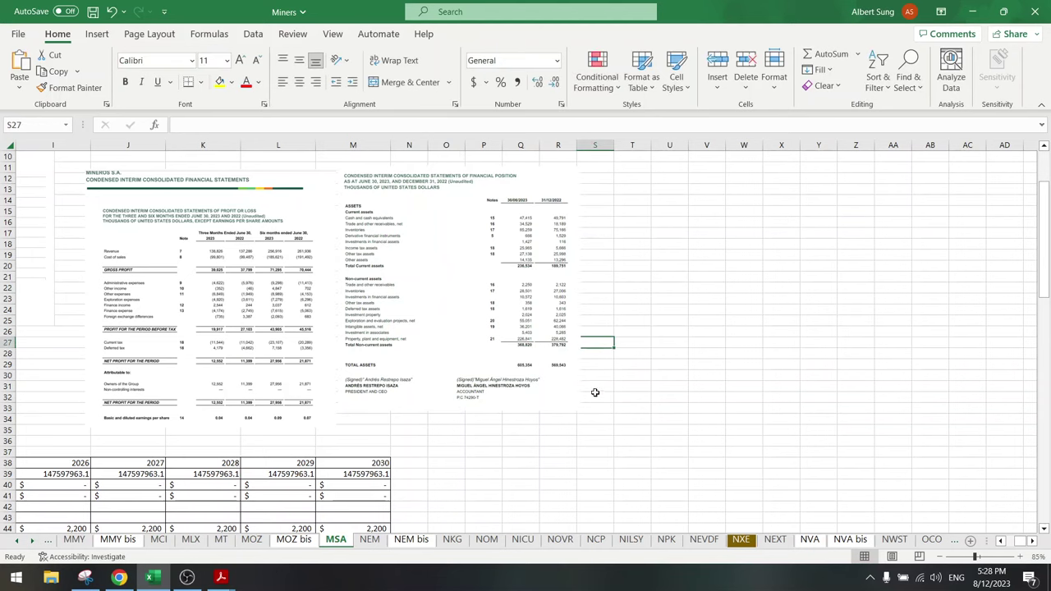
# Subtract 236000000 in the 2023 enterprise value formula in F39, making it =0.65*$F$53/1.32-236000000
pyautogui.moveTo(563, 473); pyautogui.dragTo(82, 452)
pyautogui.click(332, 474)
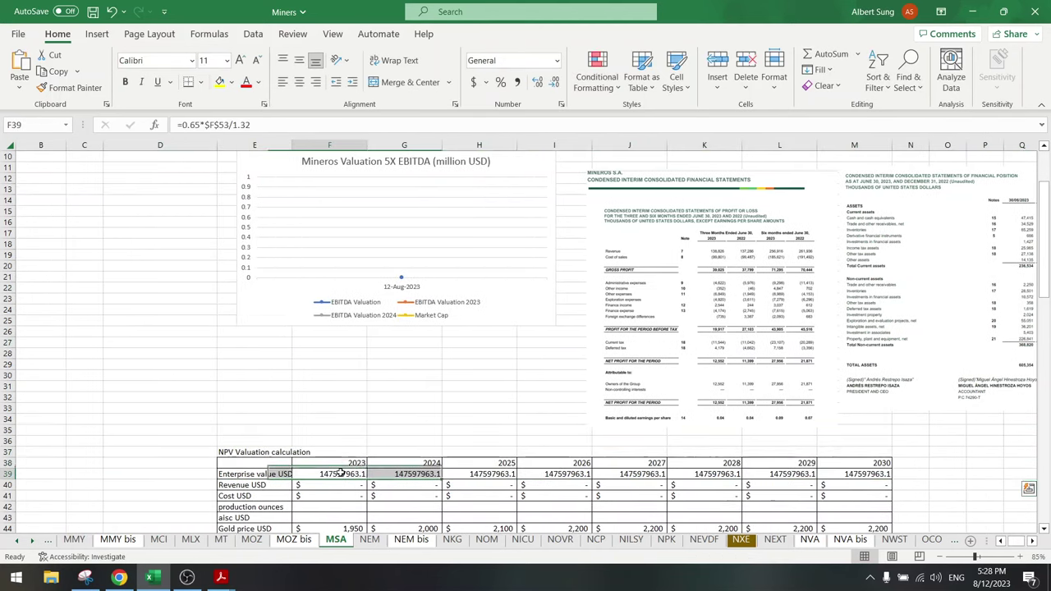
pyautogui.click(268, 124)
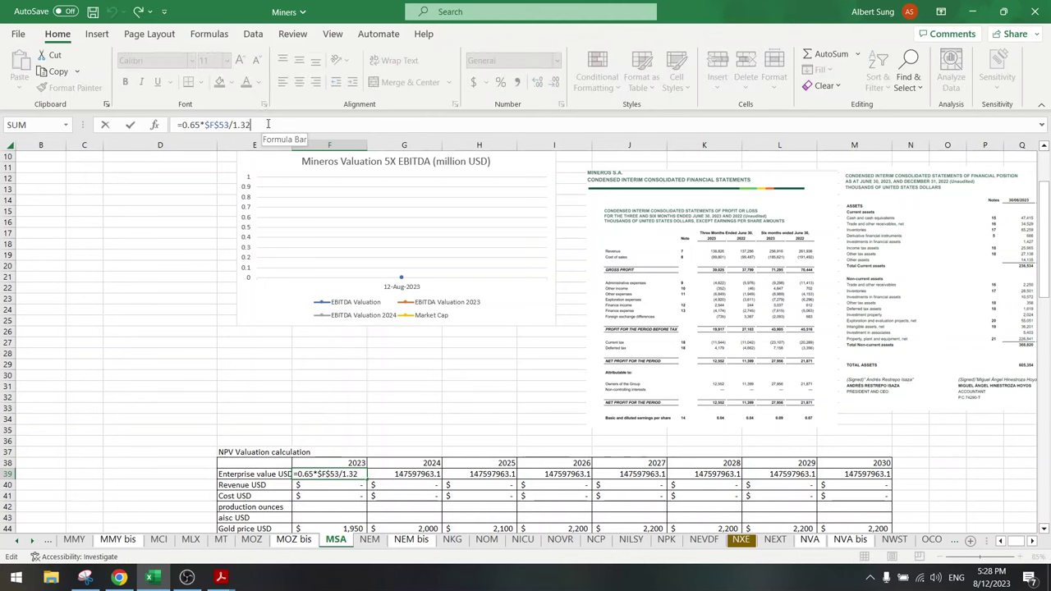
pyautogui.write('-2')
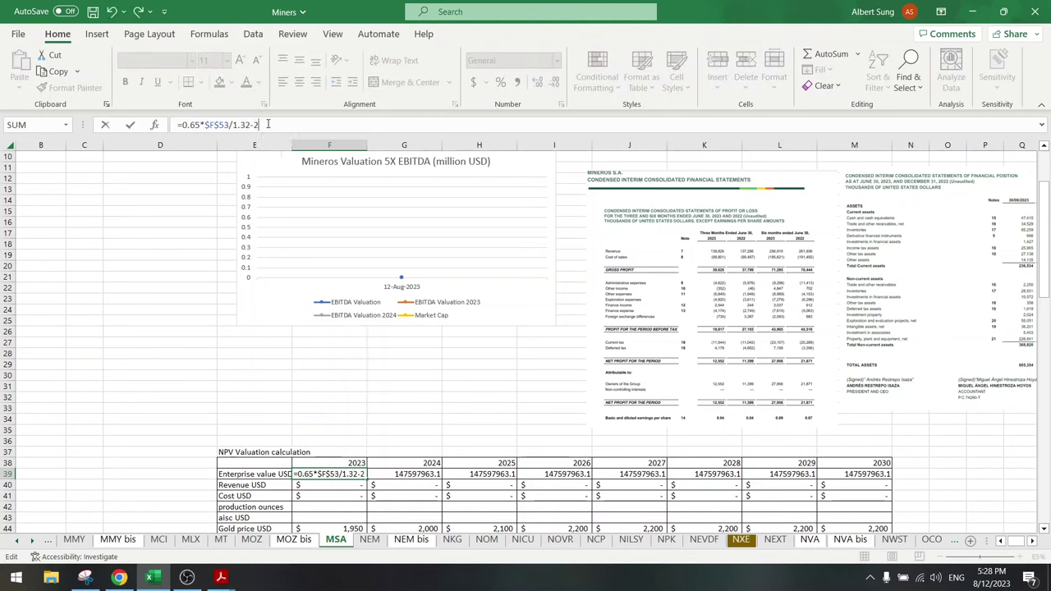
pyautogui.write('36000000')
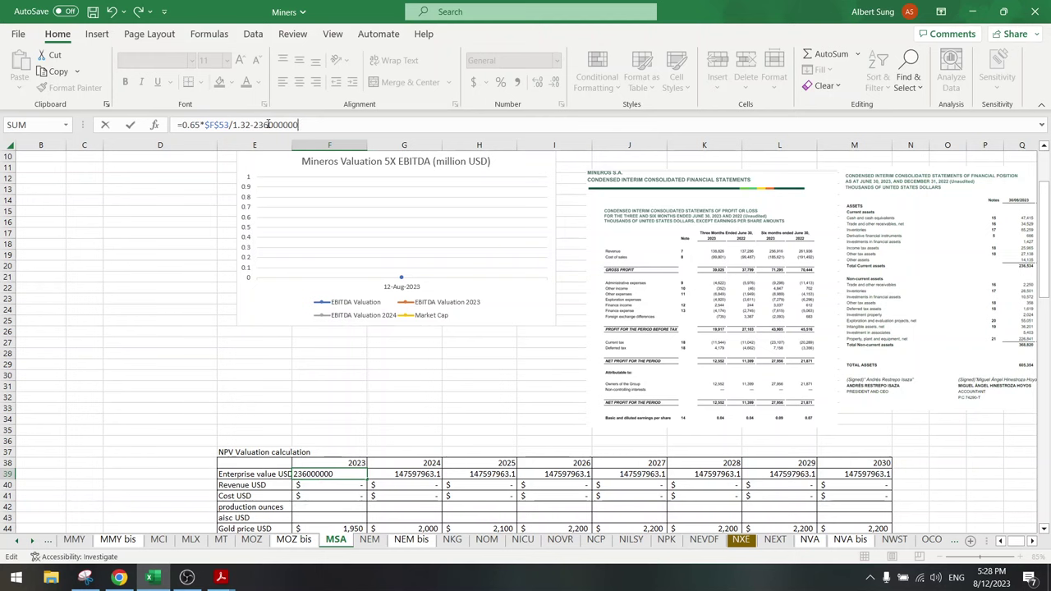
pyautogui.hotkey('ctrl', 'Return')
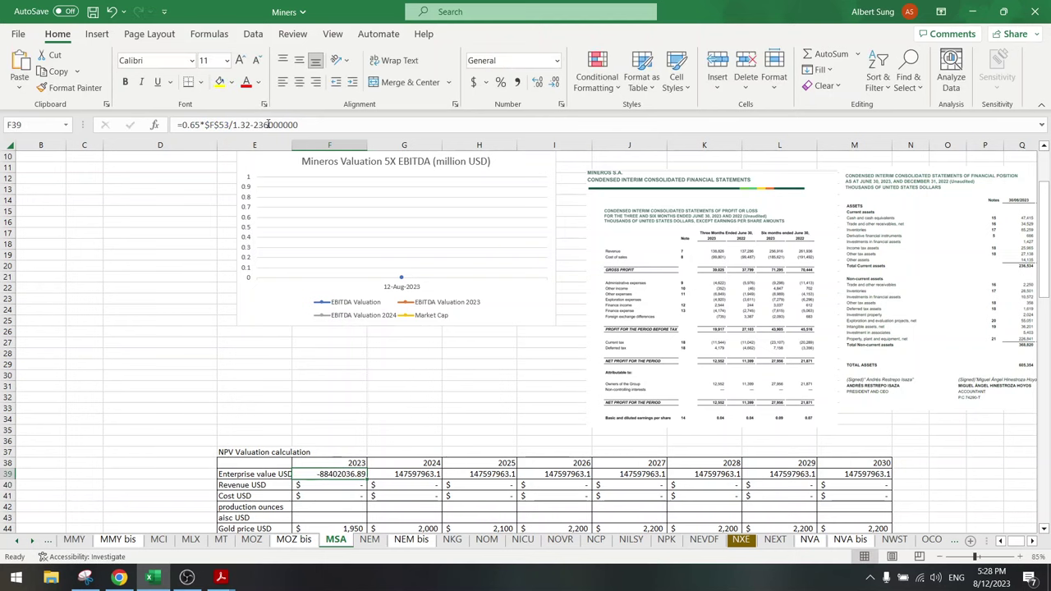
# Capture the liabilities and equity page of the Q2 2023 interim statements in Acrobat Reader with Snipping Tool
pyautogui.click(1030, 541)
pyautogui.click(1030, 541)
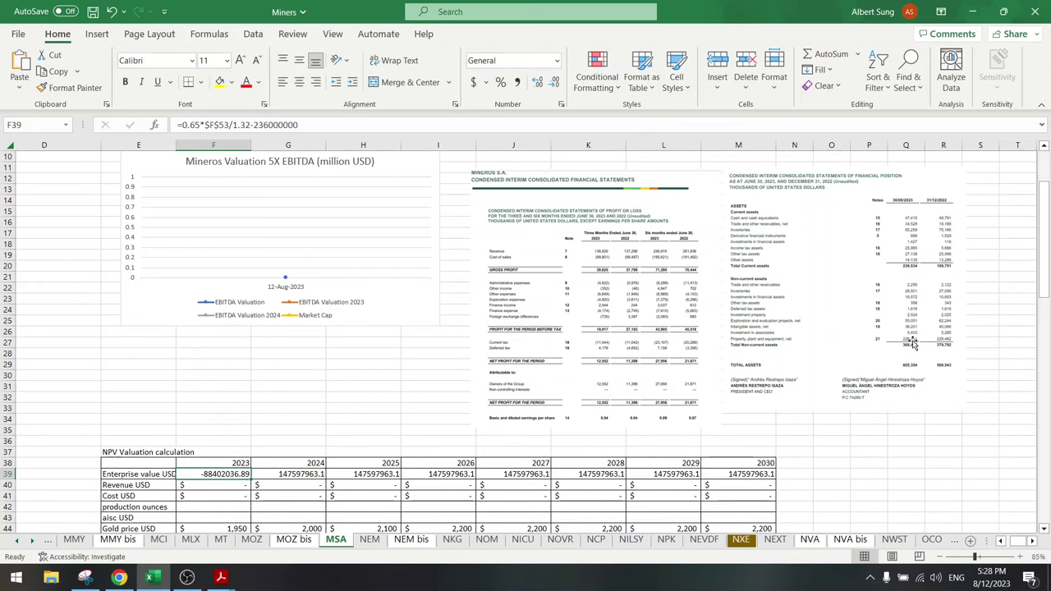
pyautogui.moveTo(233, 565)
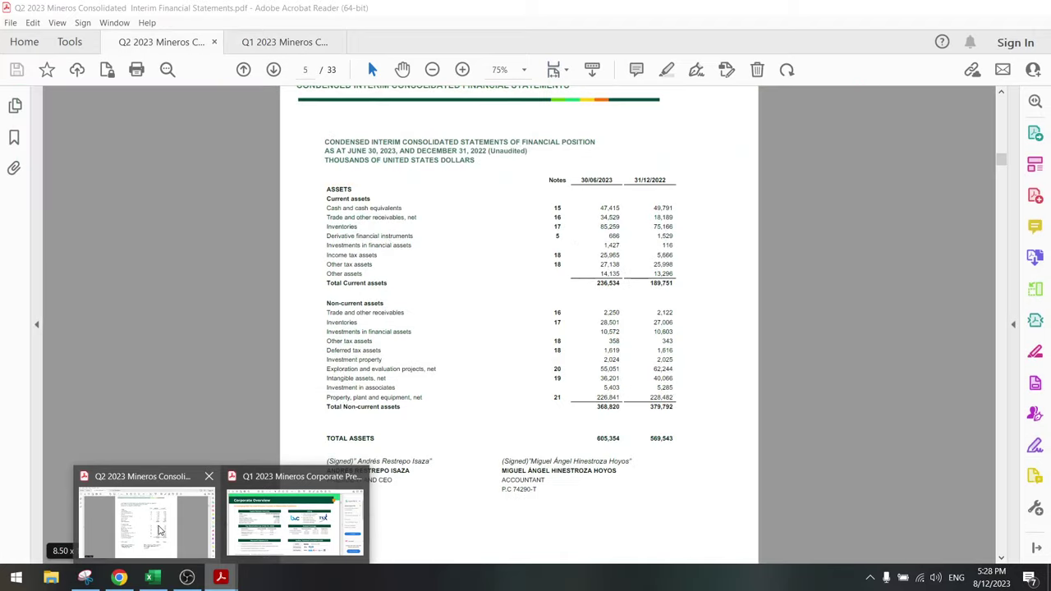
pyautogui.click(148, 522)
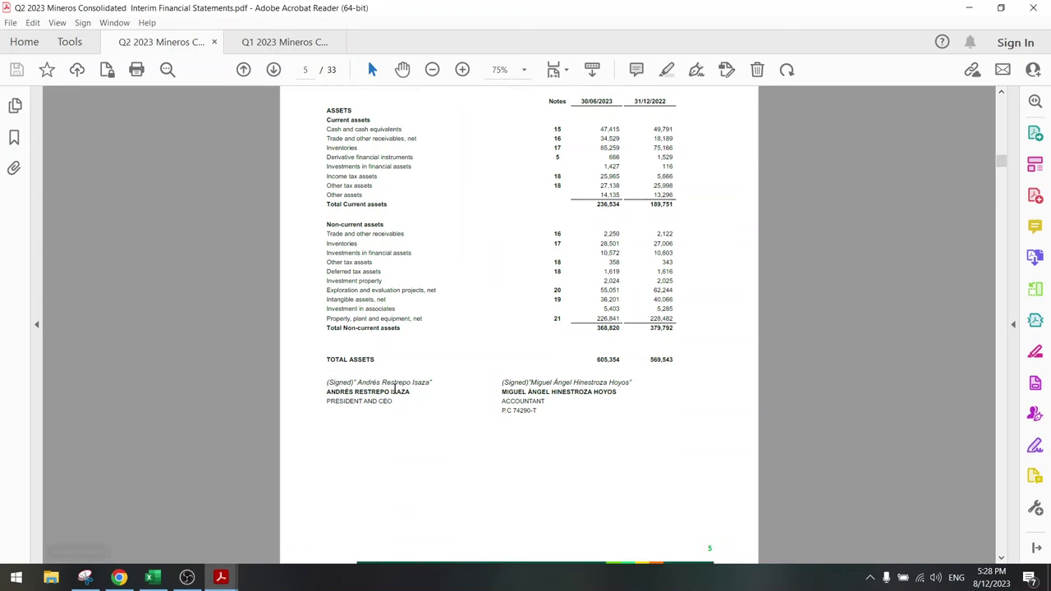
pyautogui.scroll(-6, 395, 391)
pyautogui.scroll(-1, 394, 389)
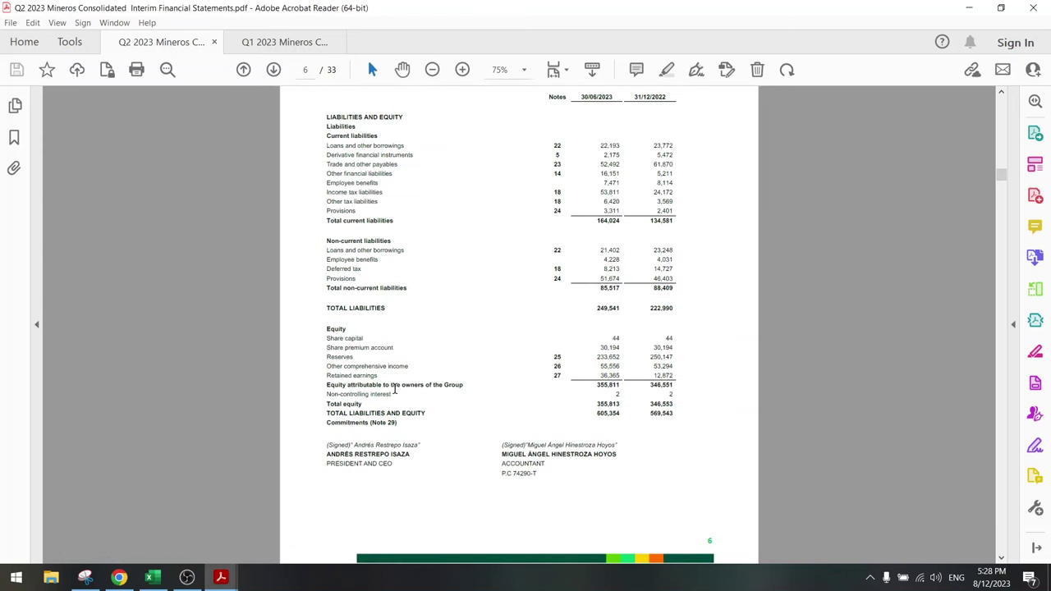
pyautogui.scroll(1, 394, 389)
pyautogui.moveTo(90, 580)
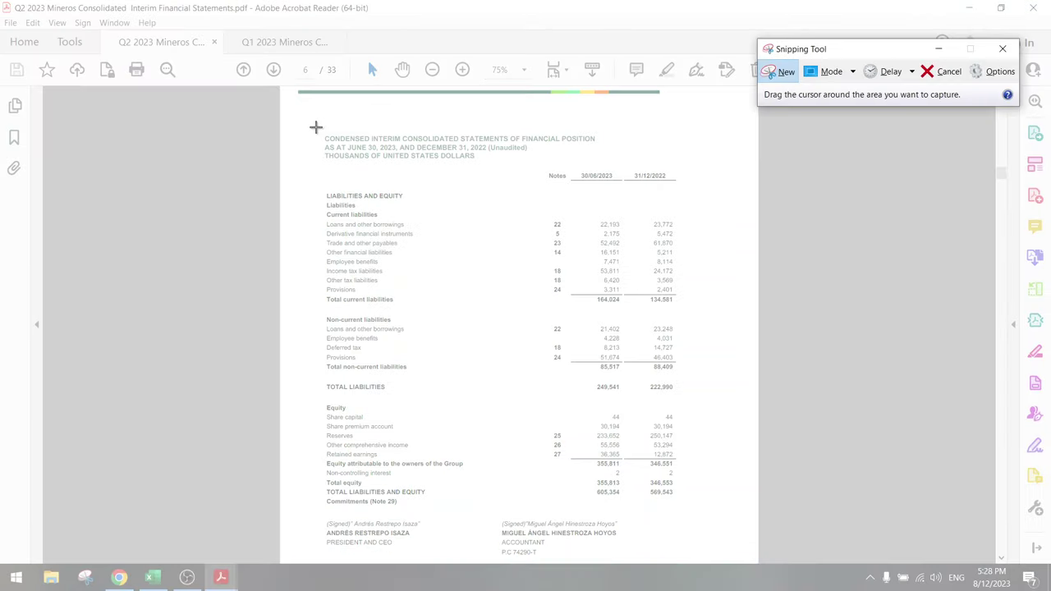
pyautogui.moveTo(313, 126); pyautogui.dragTo(690, 516)
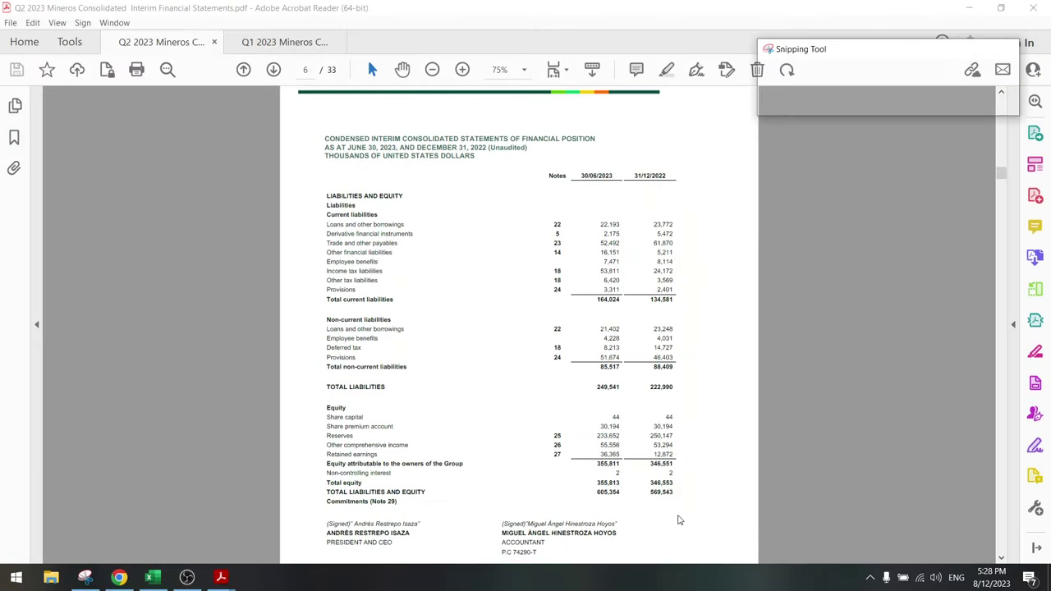
# Paste the captured liabilities and equity statement into Excel's MSA sheet, shrink it and place it beside the assets statement
pyautogui.click(152, 577)
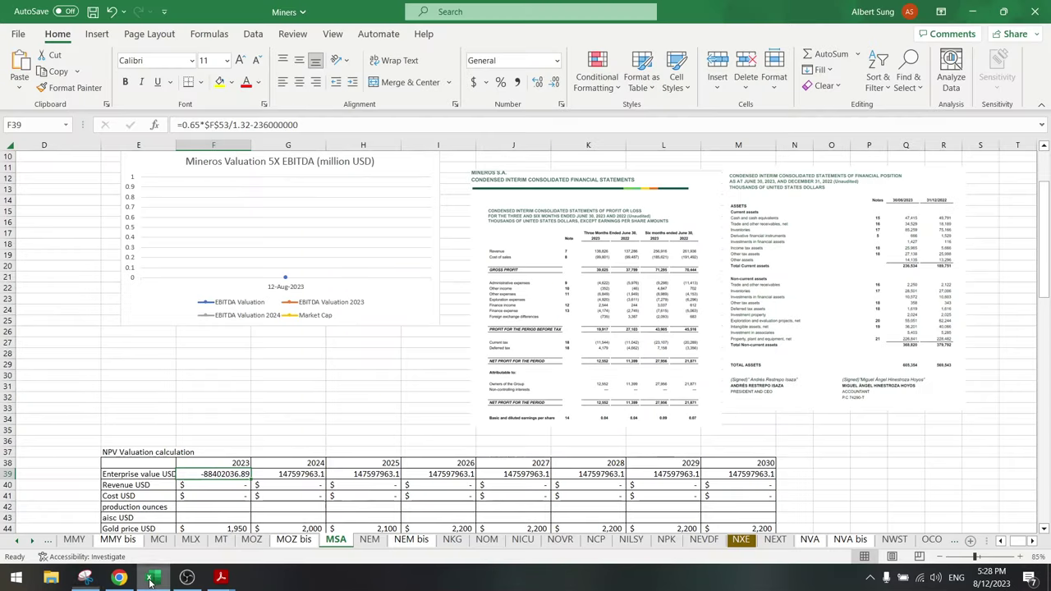
pyautogui.moveTo(926, 434); pyautogui.dragTo(1048, 436)
pyautogui.click(419, 213)
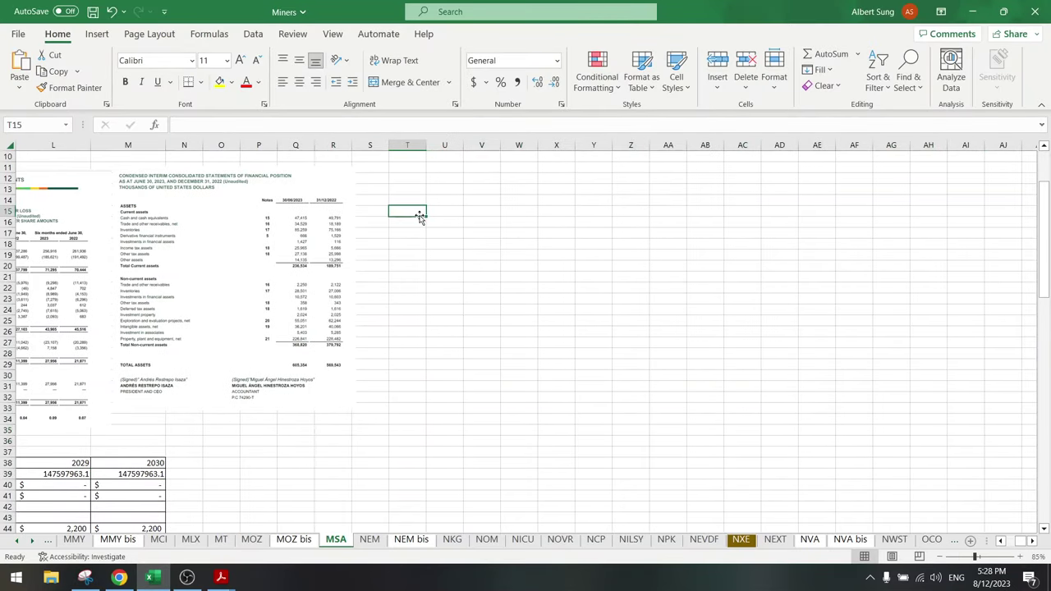
pyautogui.hotkey('ctrl', 'v')
pyautogui.moveTo(434, 267); pyautogui.dragTo(424, 253)
pyautogui.moveTo(374, 161); pyautogui.dragTo(565, 376)
pyautogui.moveTo(591, 418); pyautogui.dragTo(389, 205)
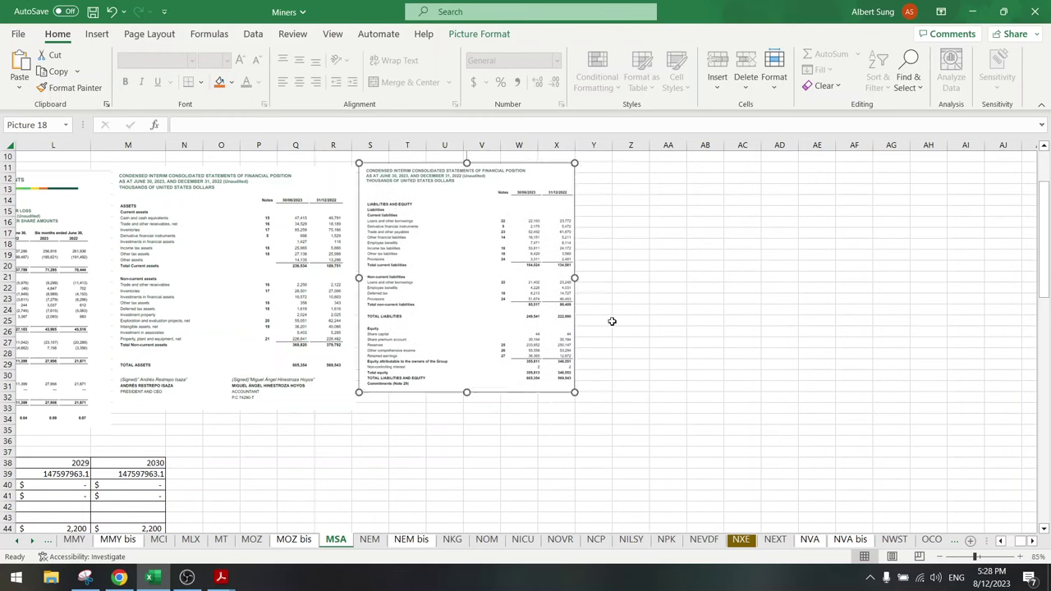
pyautogui.click(657, 321)
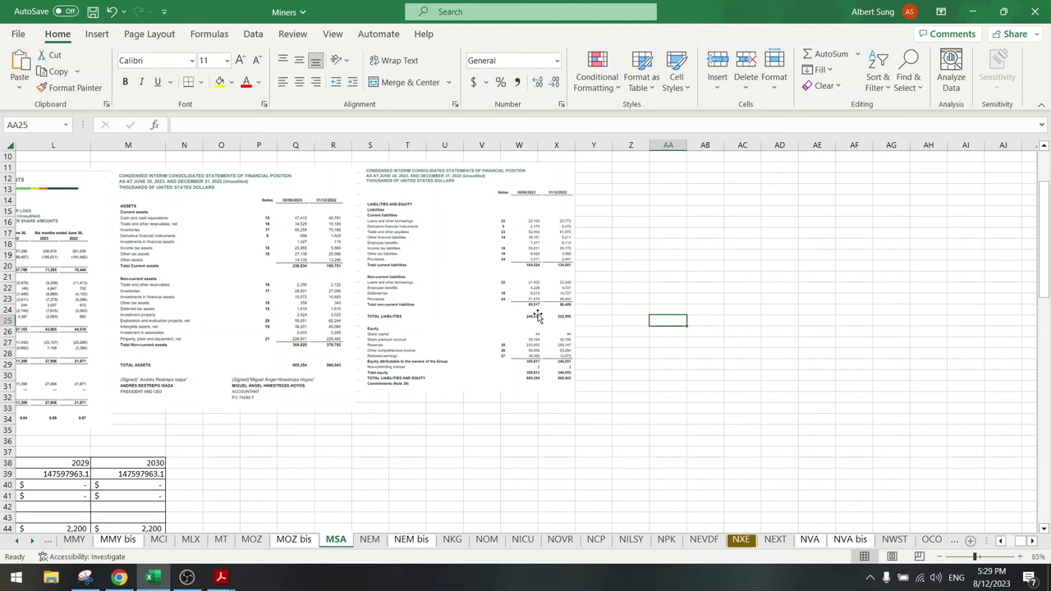
# Add 200000000 to the 2023 enterprise value formula in F39, making it =0.65*$F$53/1.32-236000000+200000000
pyautogui.click(1018, 542)
pyautogui.click(434, 473)
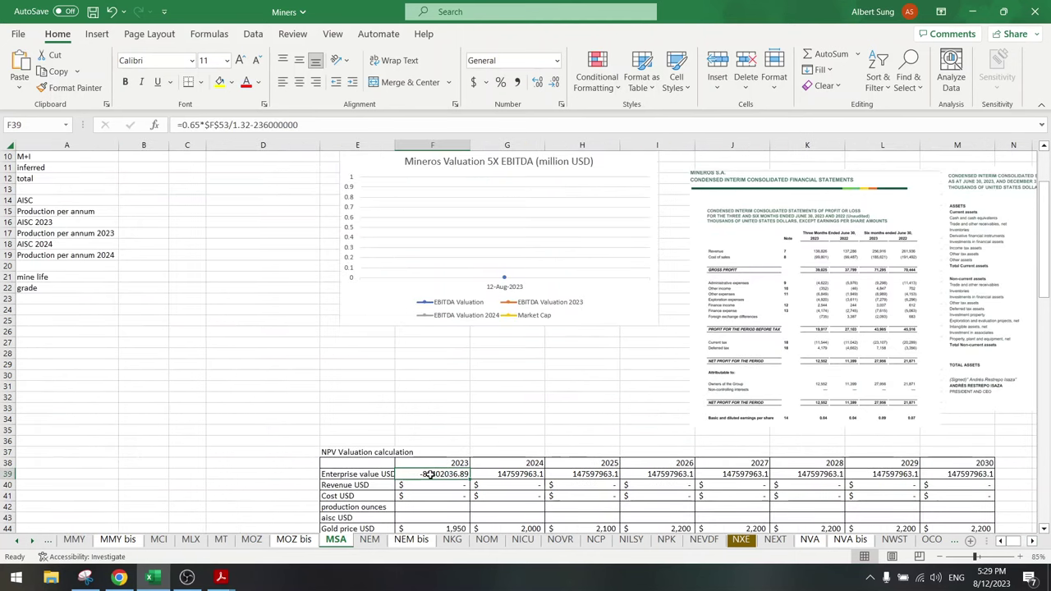
pyautogui.click(315, 125)
pyautogui.write('+20')
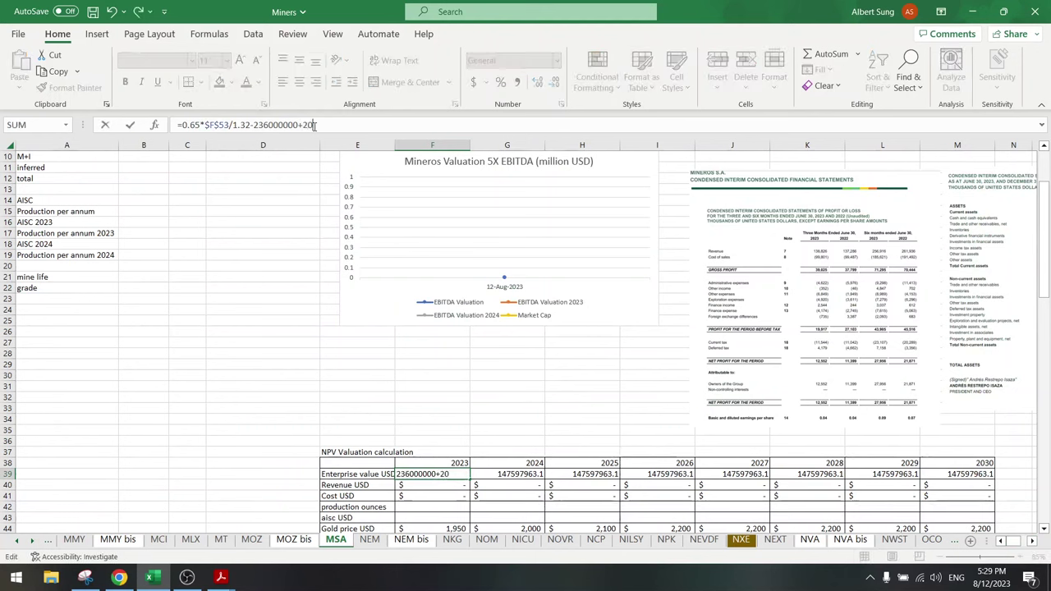
pyautogui.write('0000000')
pyautogui.press('Return')
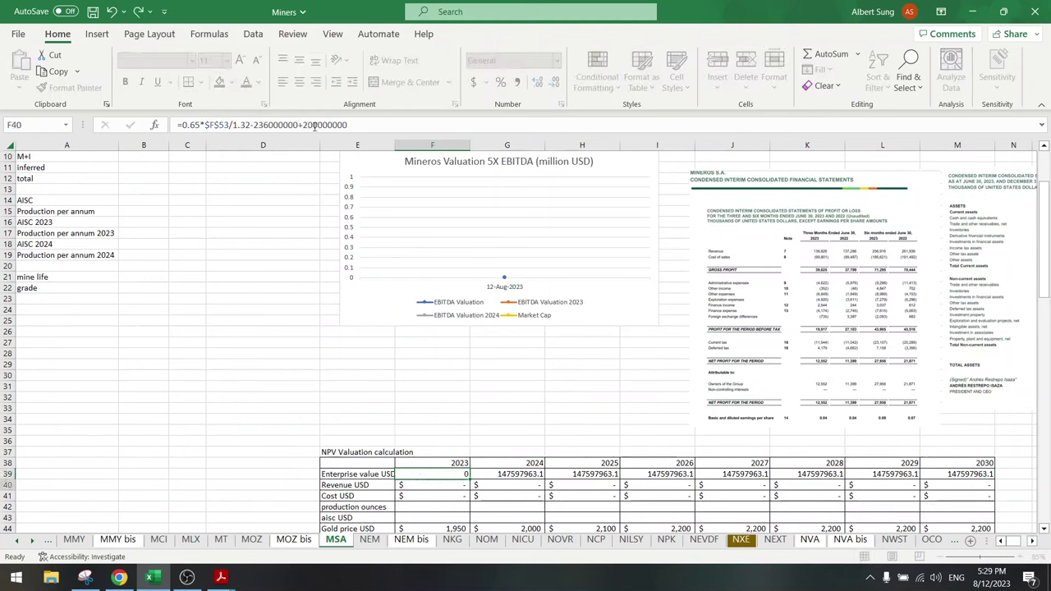
pyautogui.press('Up')
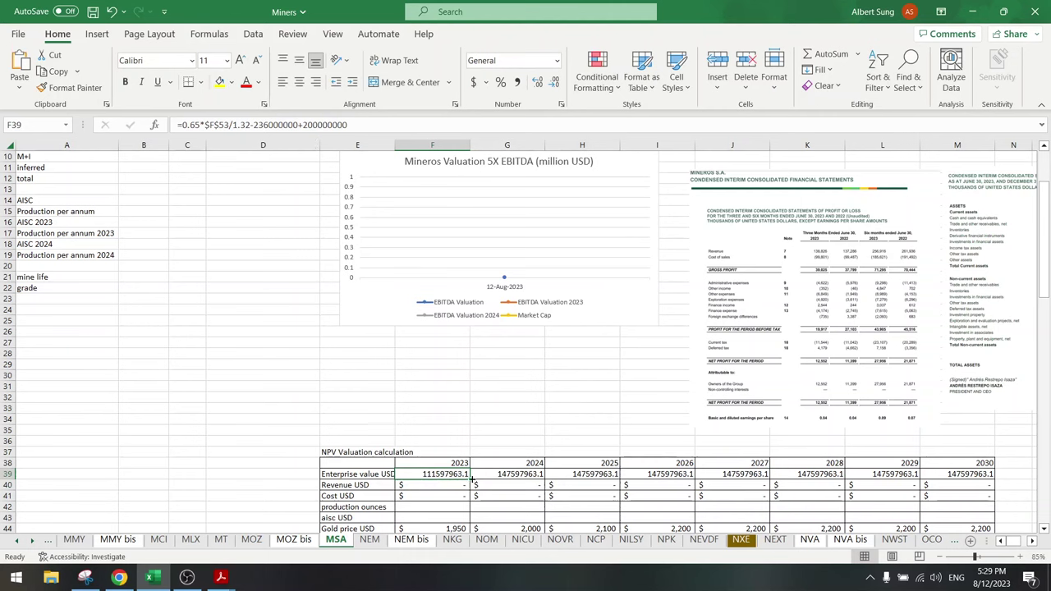
# Fill the 2023 enterprise value formula across 2024 through 2030 and check the NPV10 cashflow chart
pyautogui.moveTo(470, 479); pyautogui.dragTo(969, 476)
pyautogui.click(416, 436)
pyautogui.scroll(-9, 416, 436)
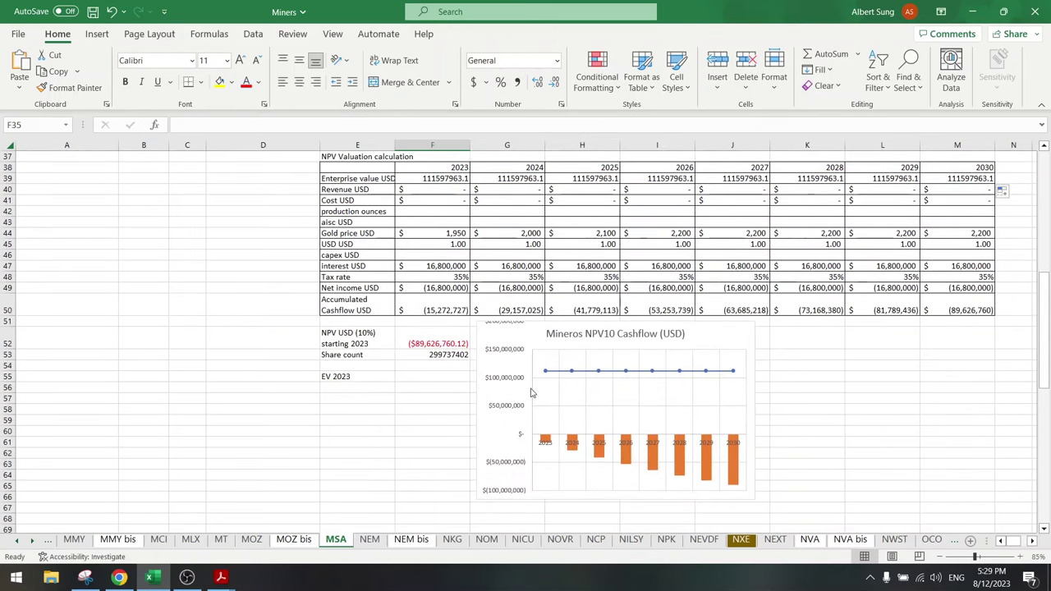
pyautogui.scroll(3, 415, 370)
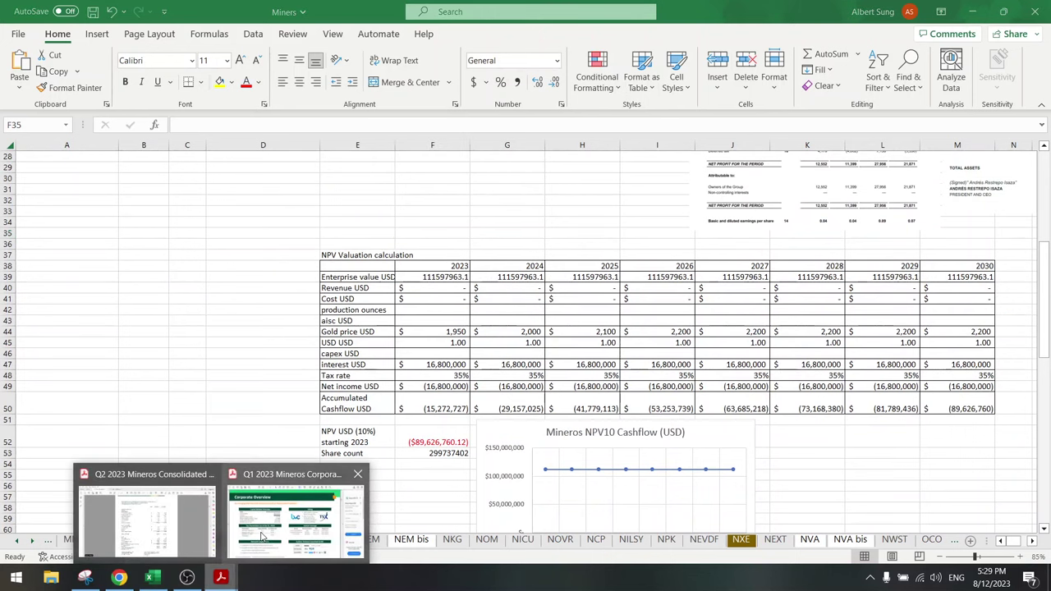
# Review the corporate overview and the 2023 production guidance, including the Nechí/La Yé output, in the Q1 2023 Mineros corporate presentation in Acrobat Reader
pyautogui.hotkey('alt', 'Tab')
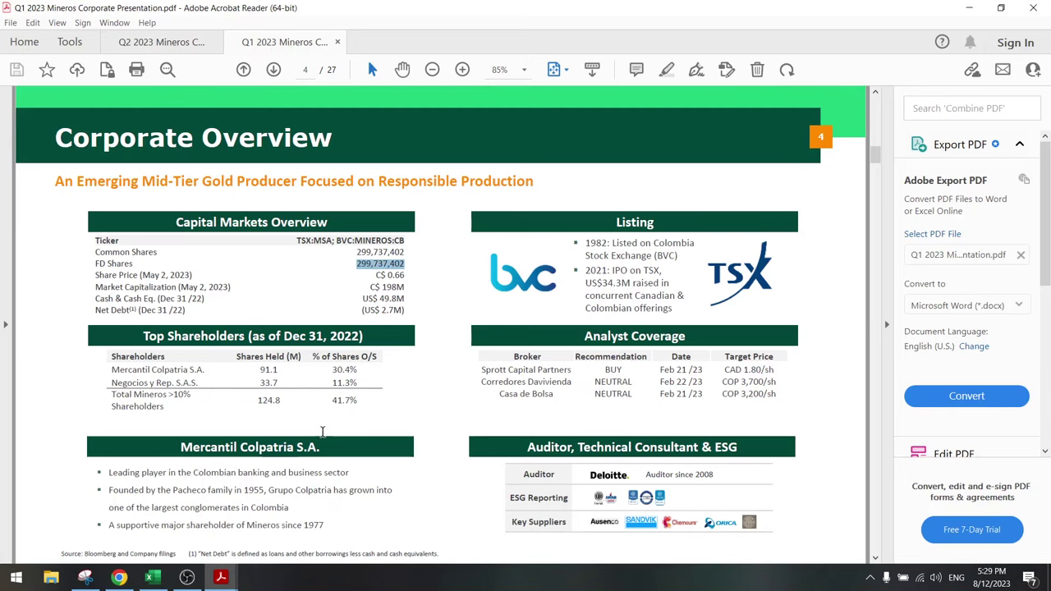
pyautogui.click(425, 395)
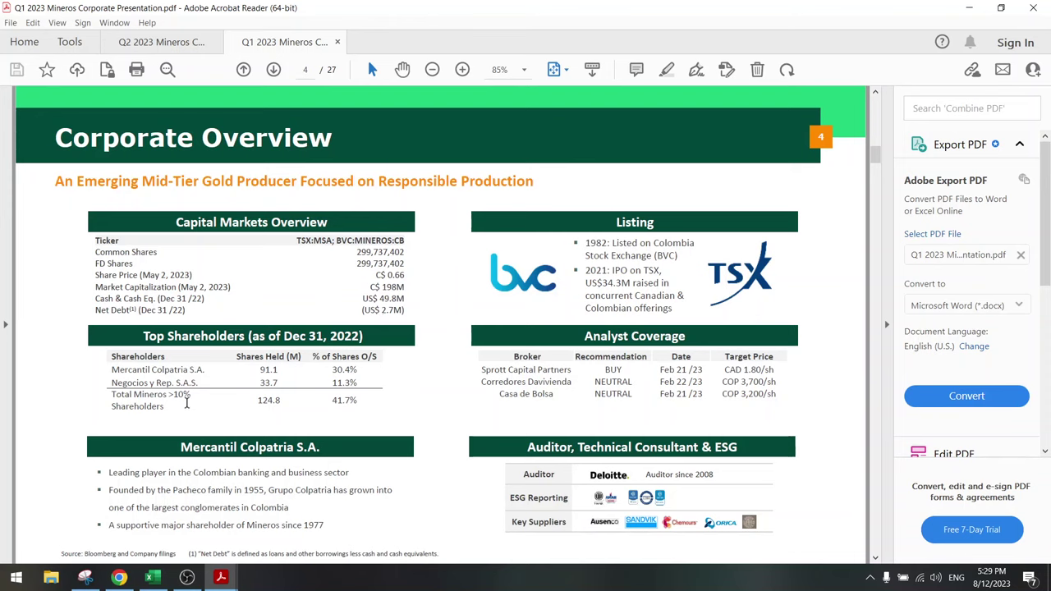
pyautogui.scroll(-1, 437, 418)
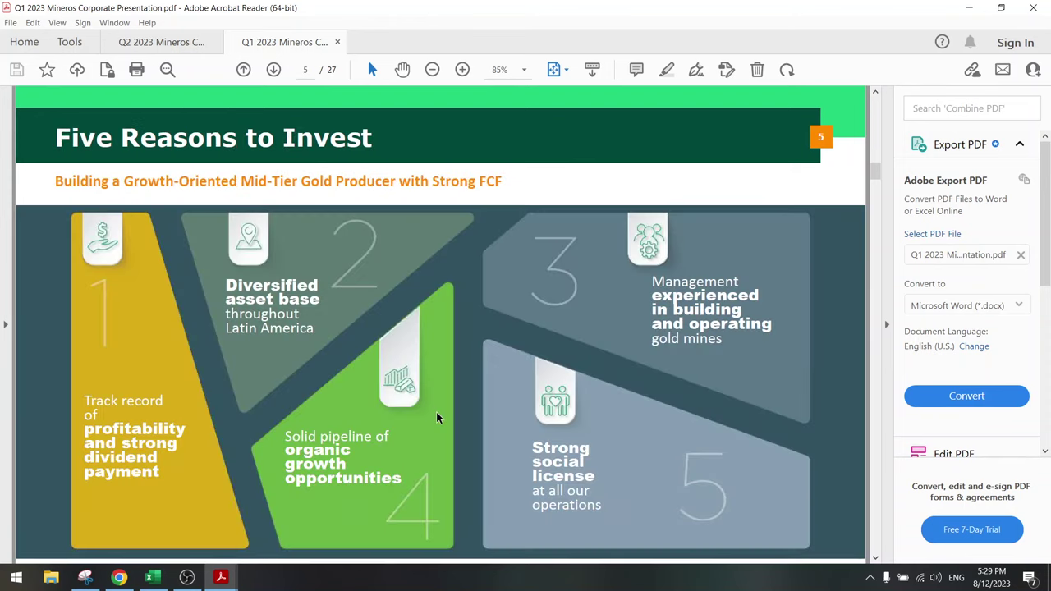
pyautogui.scroll(1, 436, 411)
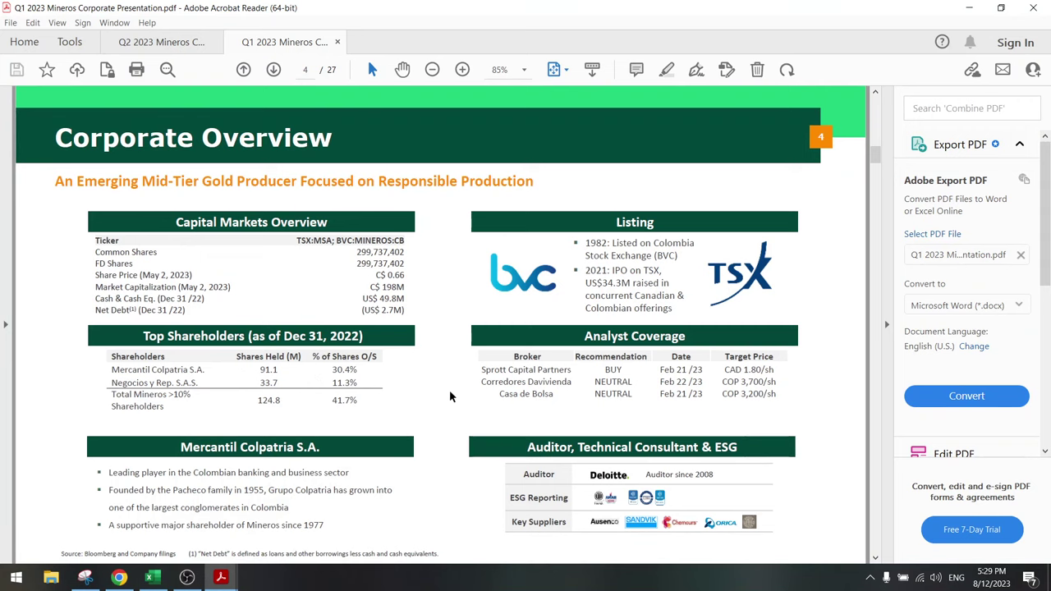
pyautogui.scroll(-1, 449, 397)
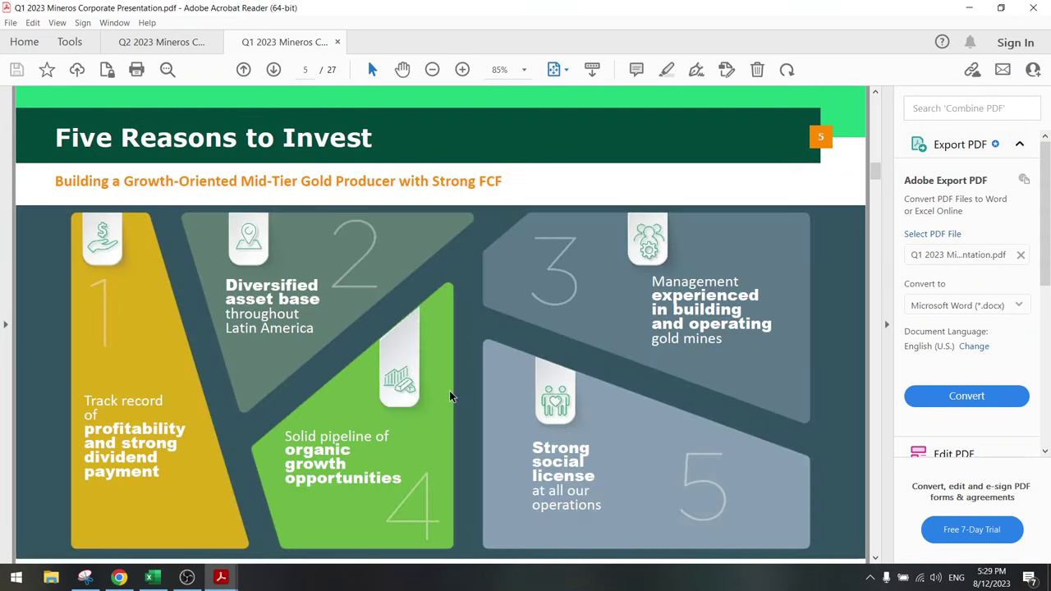
pyautogui.scroll(-1, 449, 396)
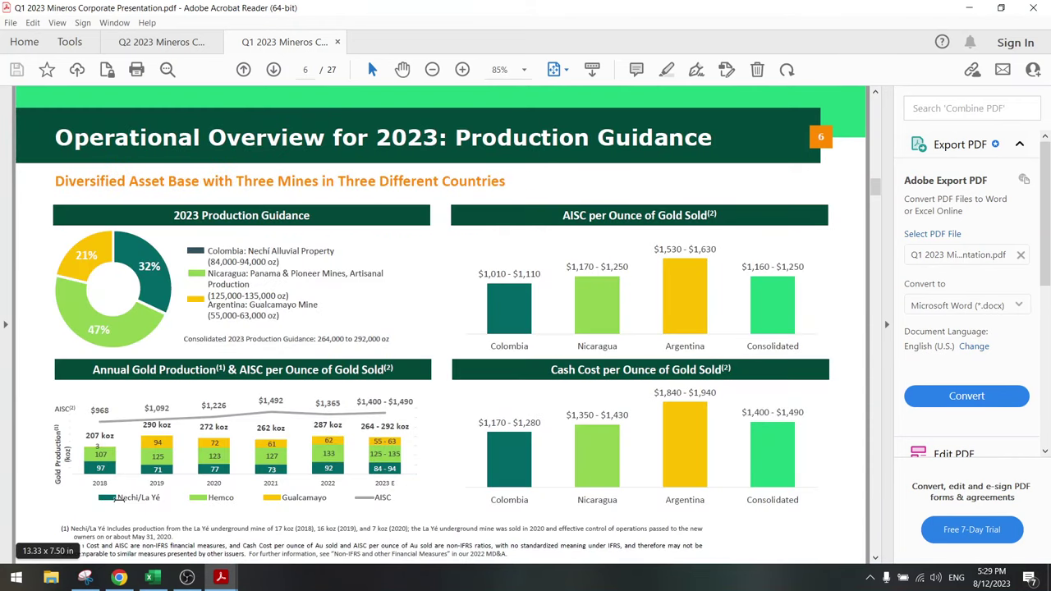
pyautogui.moveTo(116, 498); pyautogui.dragTo(161, 497)
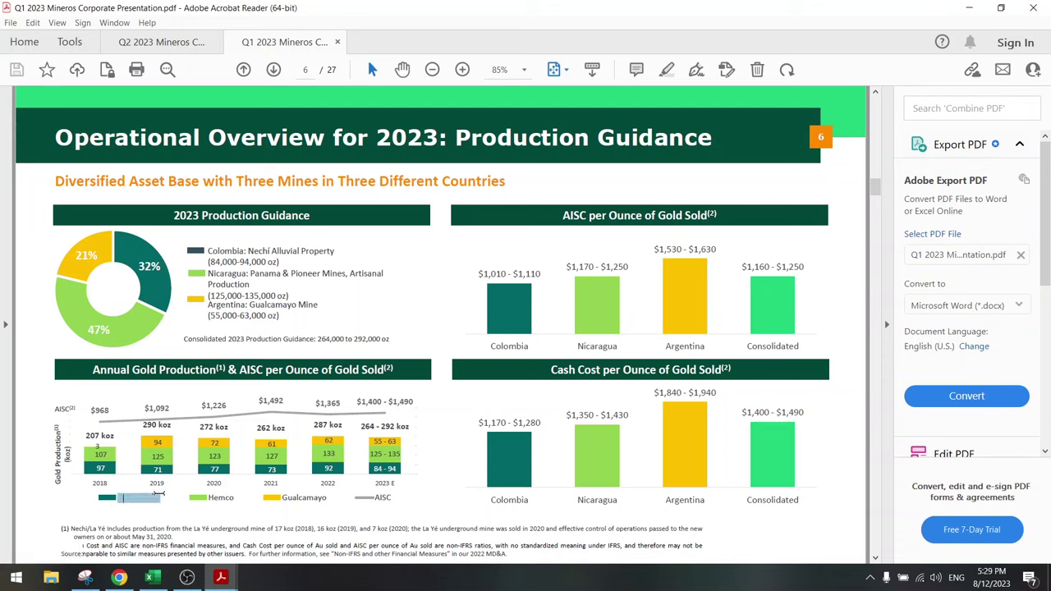
pyautogui.click(176, 510)
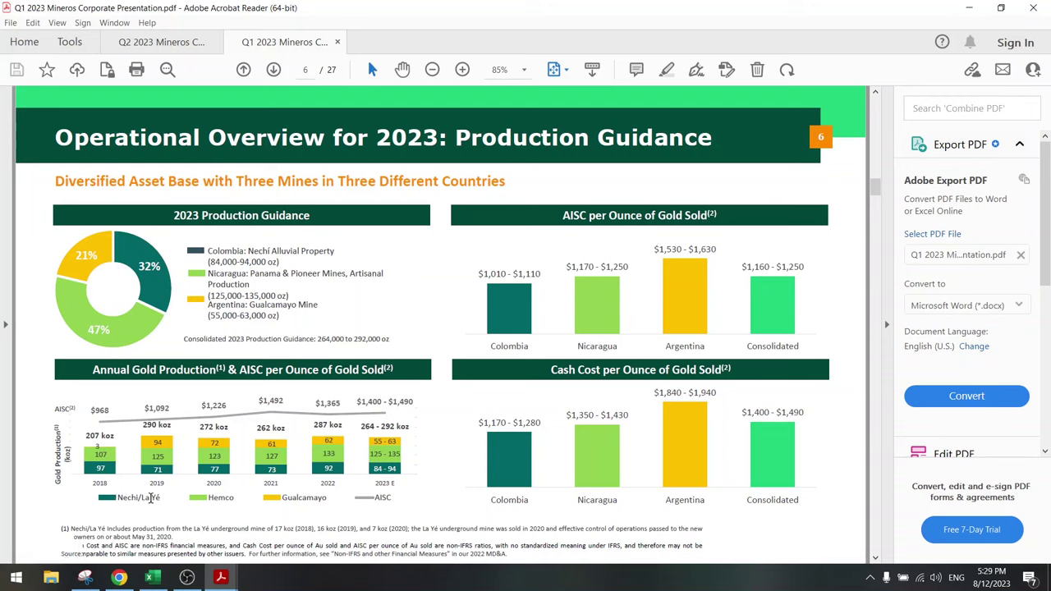
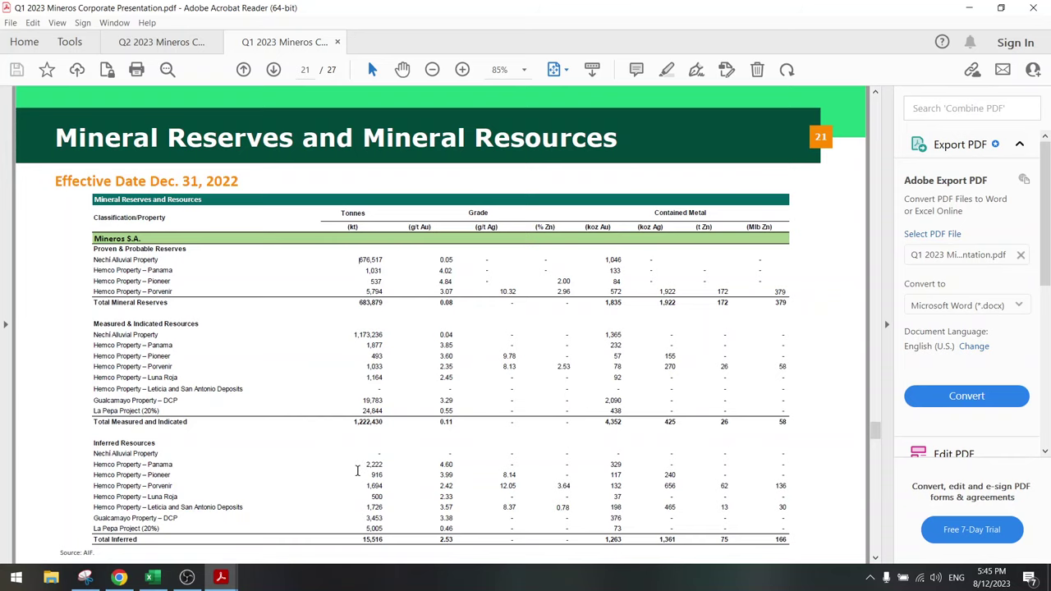
# Look through the presentation's mineral reserves and resources notes, and go back to the Argentina growth potential slide
pyautogui.scroll(-1, 357, 471)
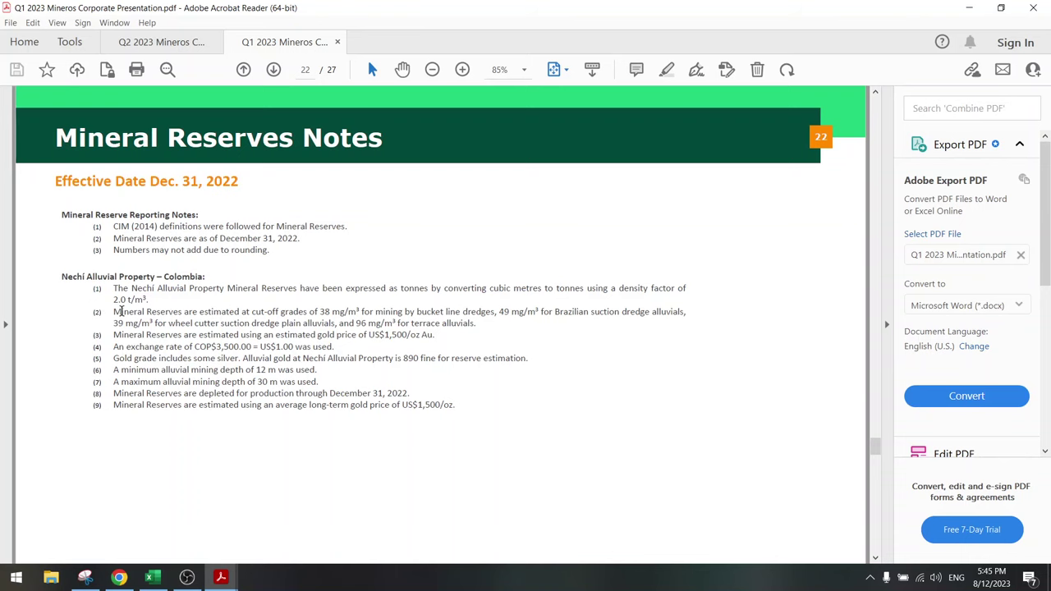
pyautogui.scroll(1, 117, 311)
pyautogui.scroll(-1, 118, 311)
pyautogui.scroll(-1, 127, 374)
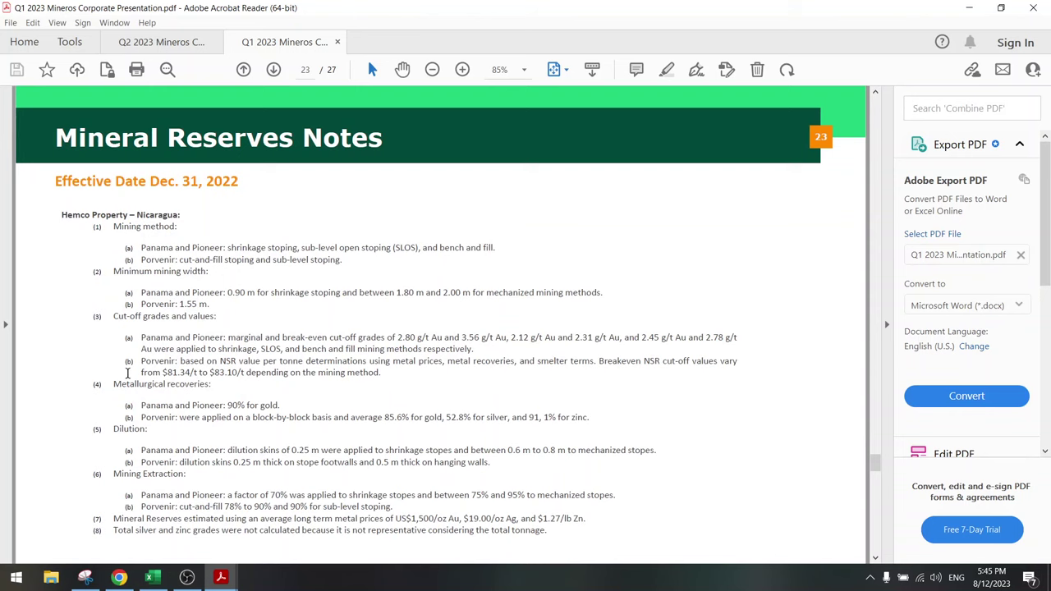
pyautogui.scroll(-3, 127, 374)
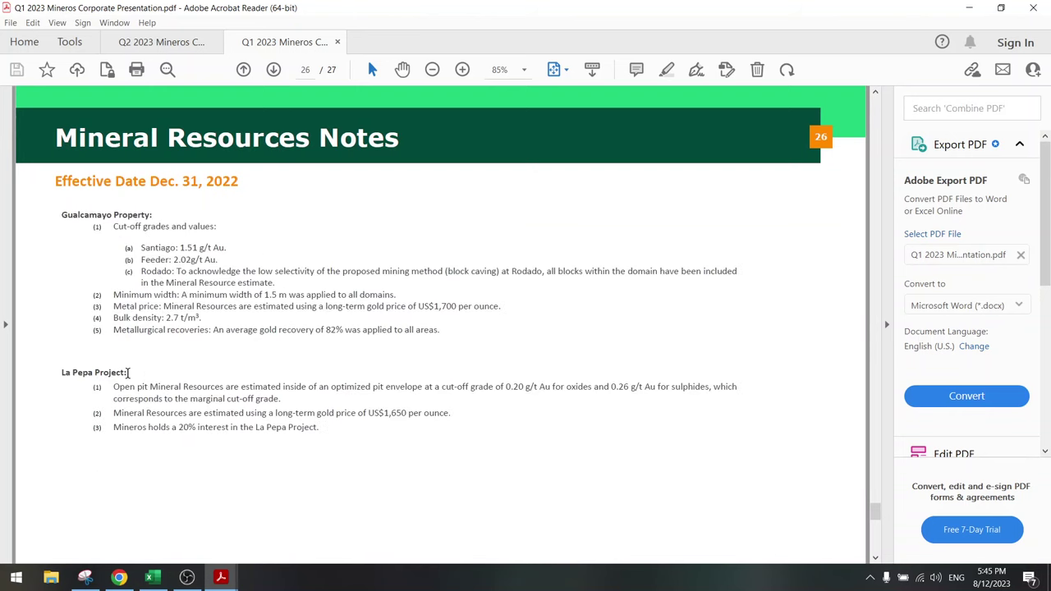
pyautogui.scroll(-1, 127, 374)
pyautogui.scroll(8, 127, 374)
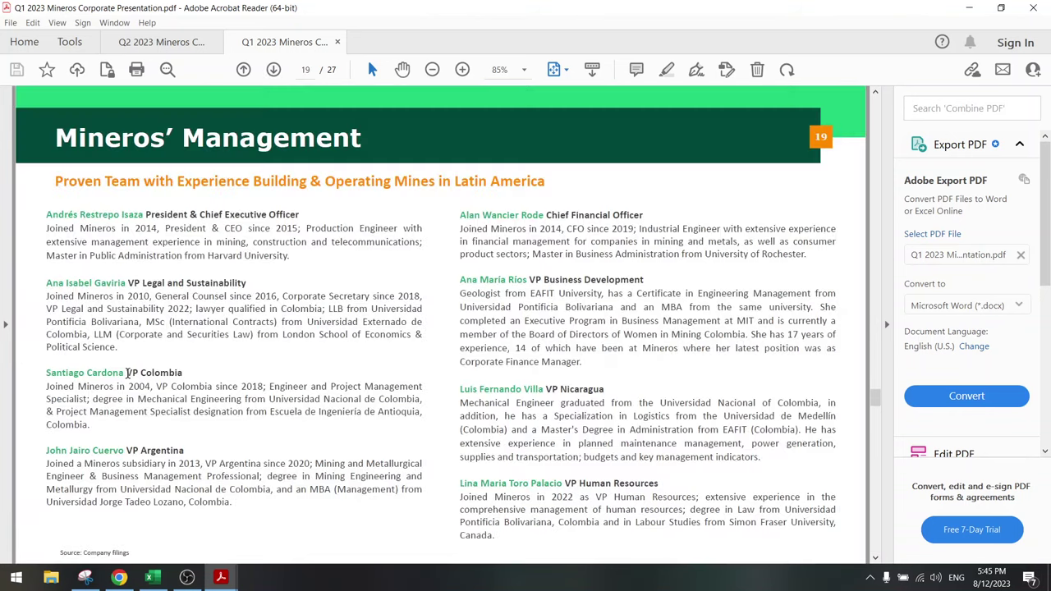
pyautogui.scroll(2, 127, 373)
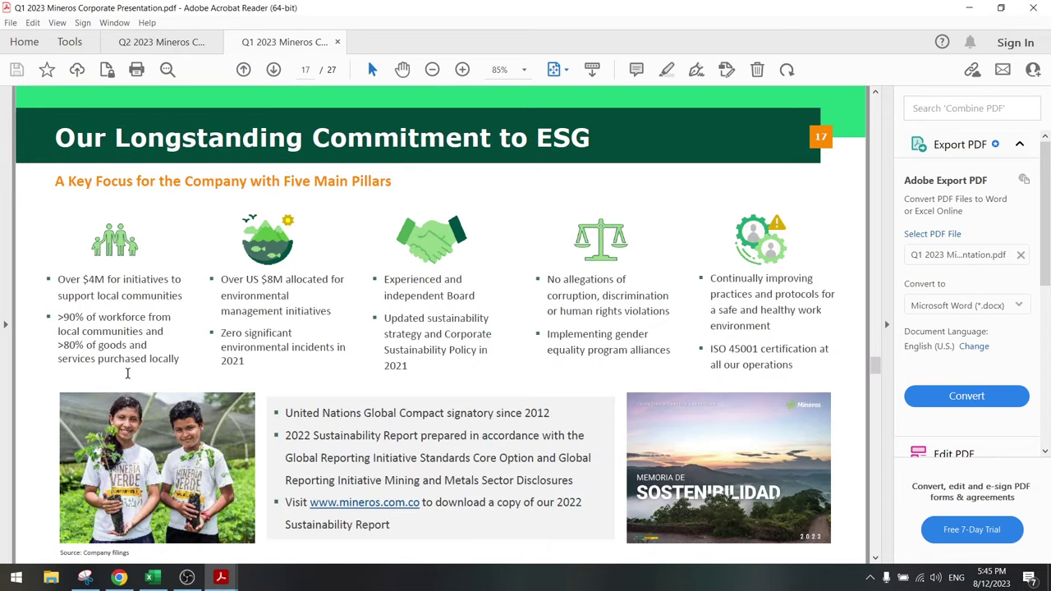
pyautogui.scroll(1, 127, 374)
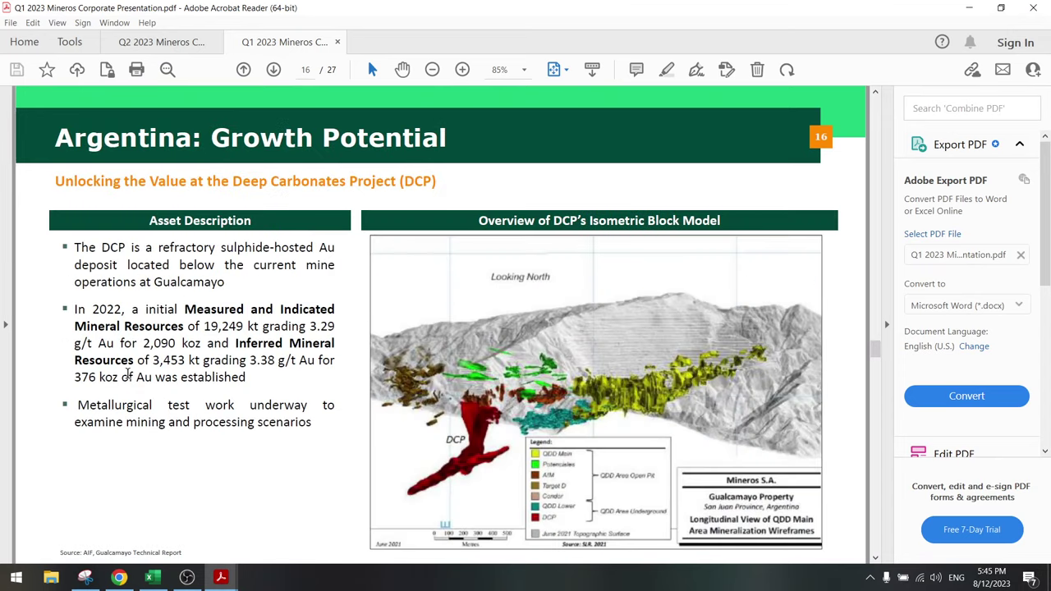
# Switch to Chrome and open the Our Operations page of the Mineros website at the Nechi Alluvial asset overview
pyautogui.click(120, 581)
pyautogui.click(306, 8)
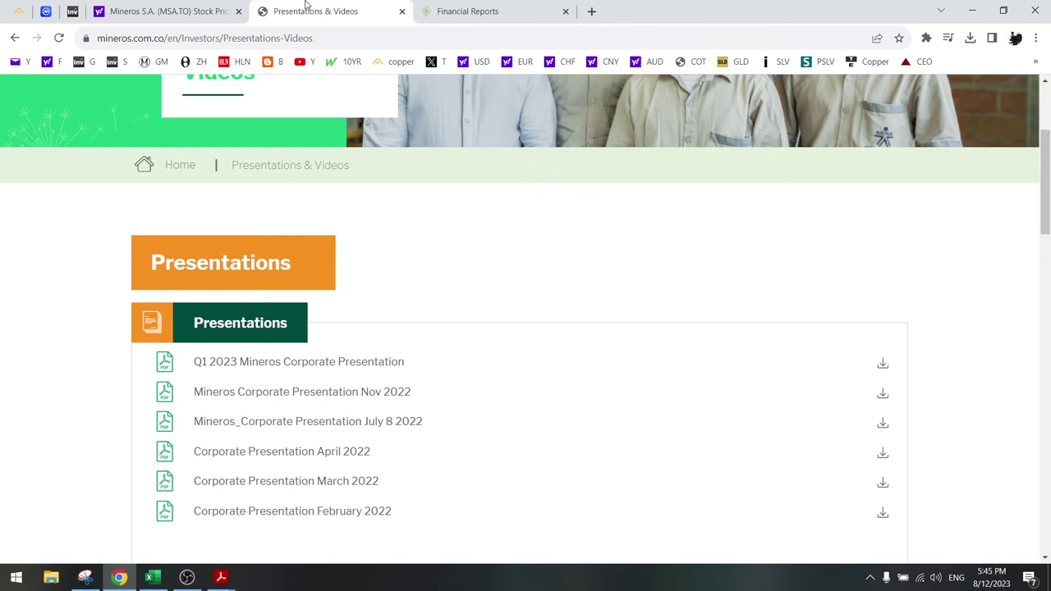
pyautogui.scroll(3, 357, 238)
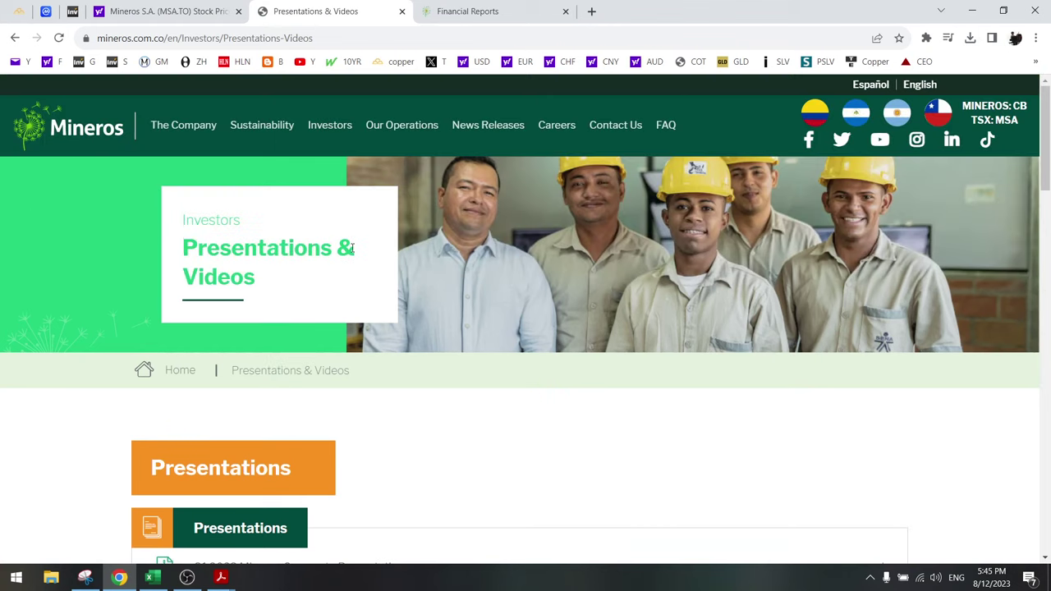
pyautogui.click(400, 132)
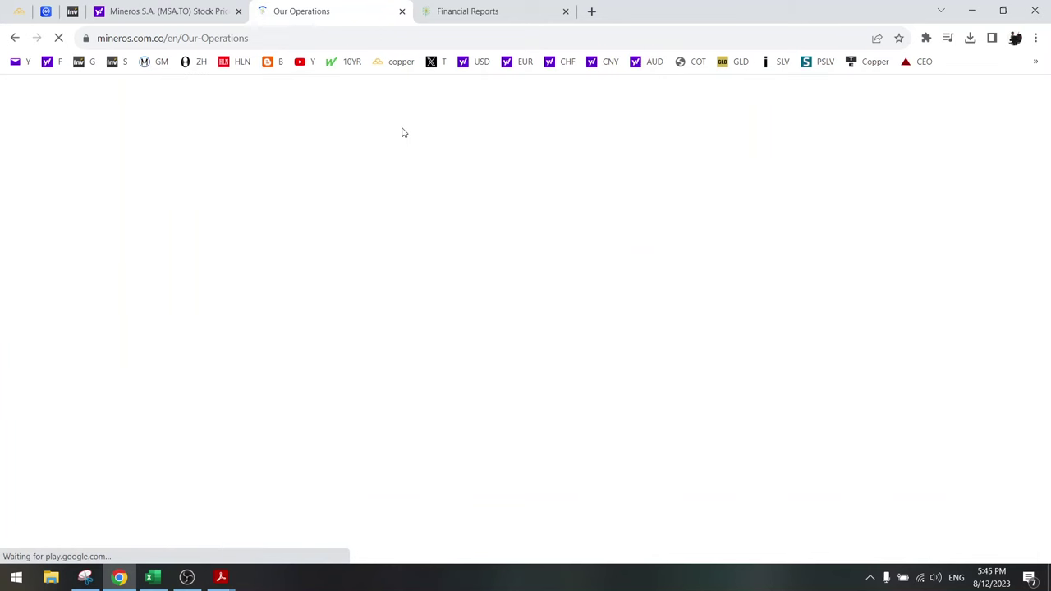
pyautogui.scroll(-1, 320, 360)
pyautogui.scroll(-2, 320, 360)
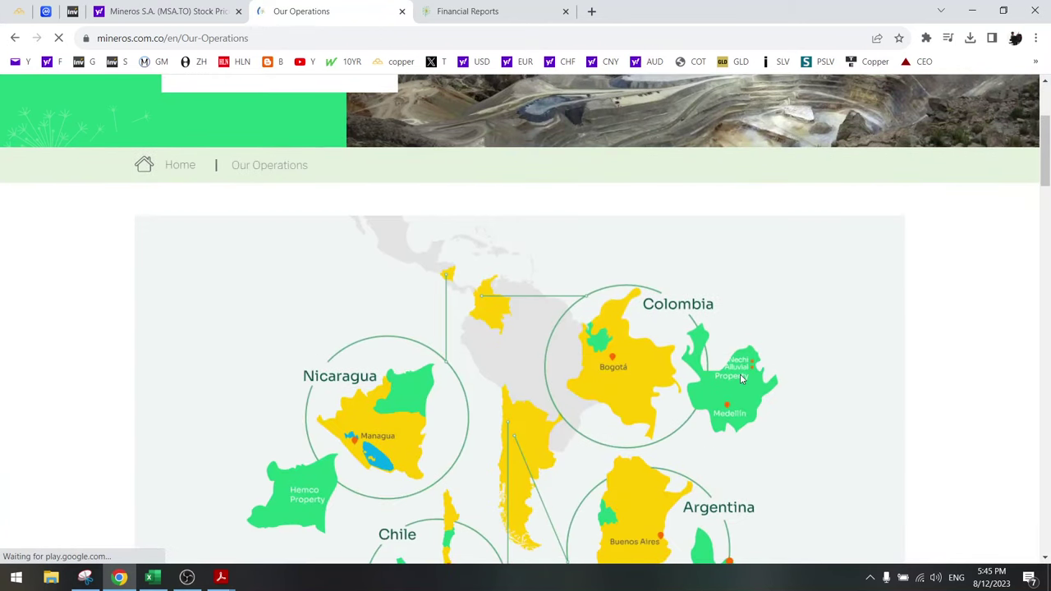
pyautogui.scroll(-5, 610, 375)
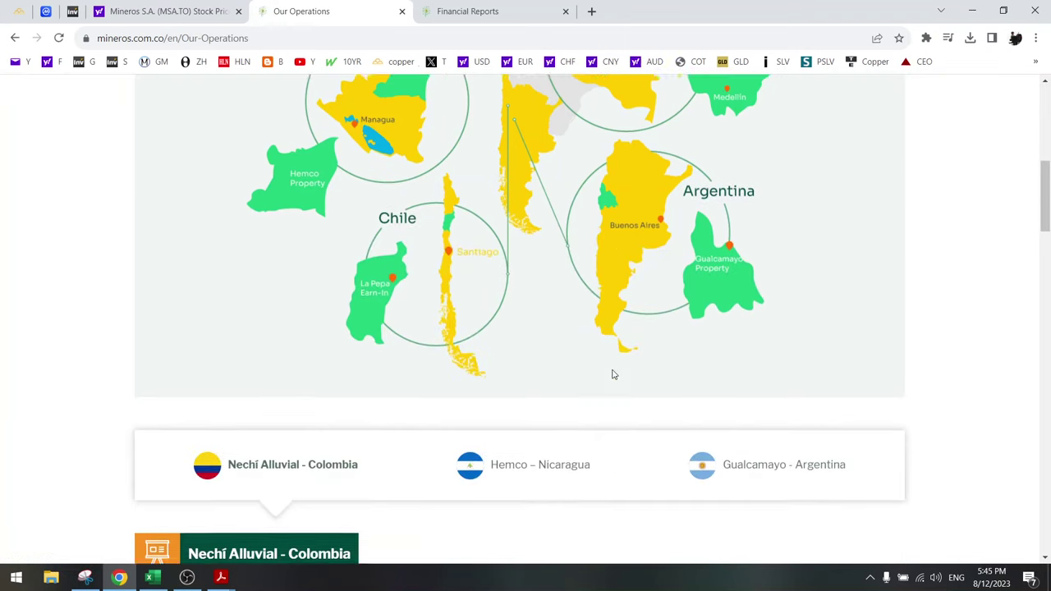
pyautogui.scroll(-5, 232, 443)
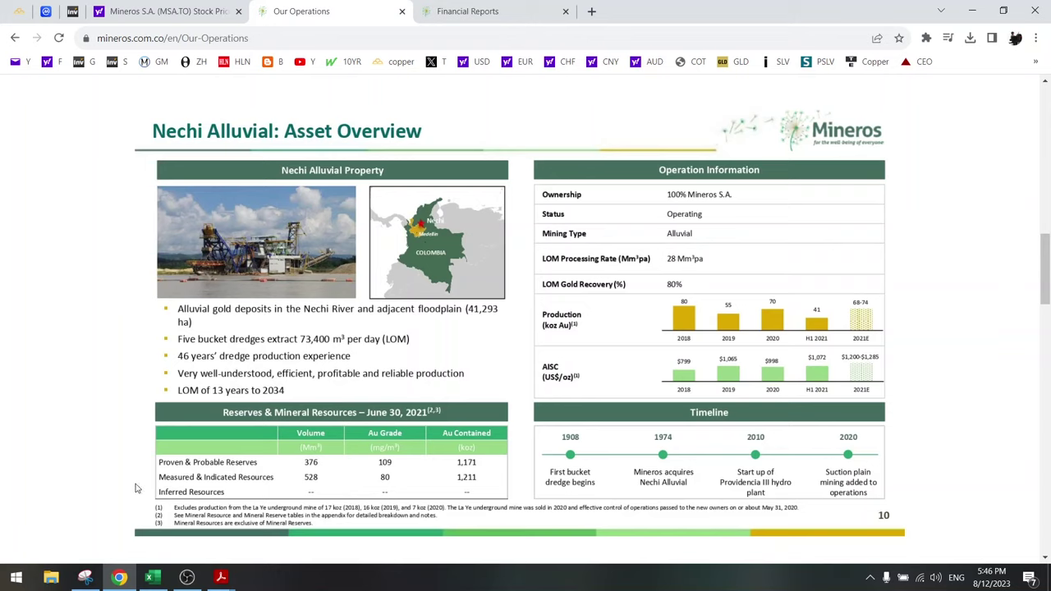
# Capture the Nechi Alluvial asset overview slide on the web page with Snipping Tool
pyautogui.click(85, 577)
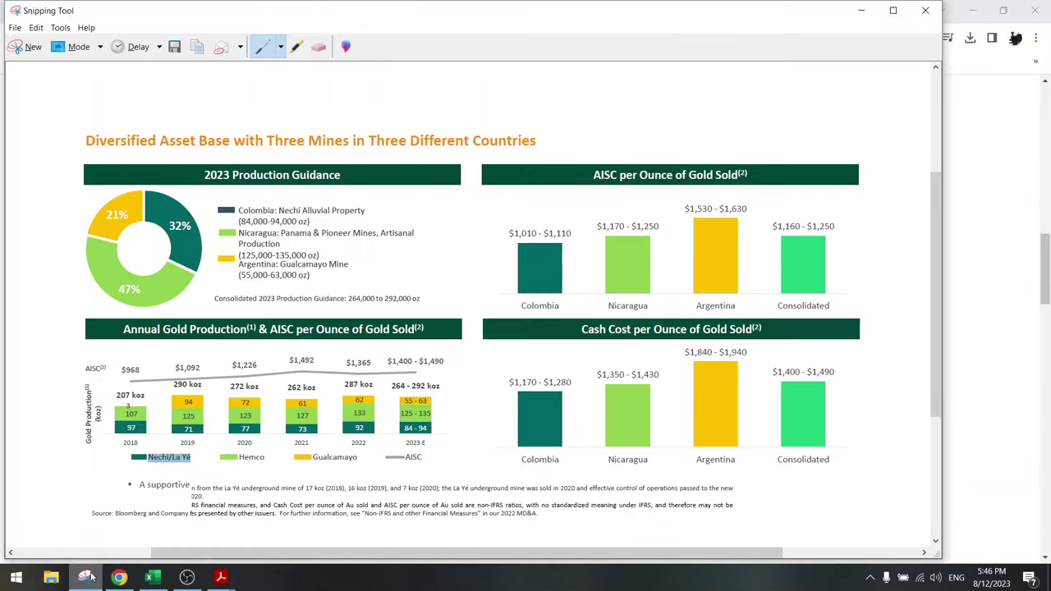
pyautogui.click(31, 47)
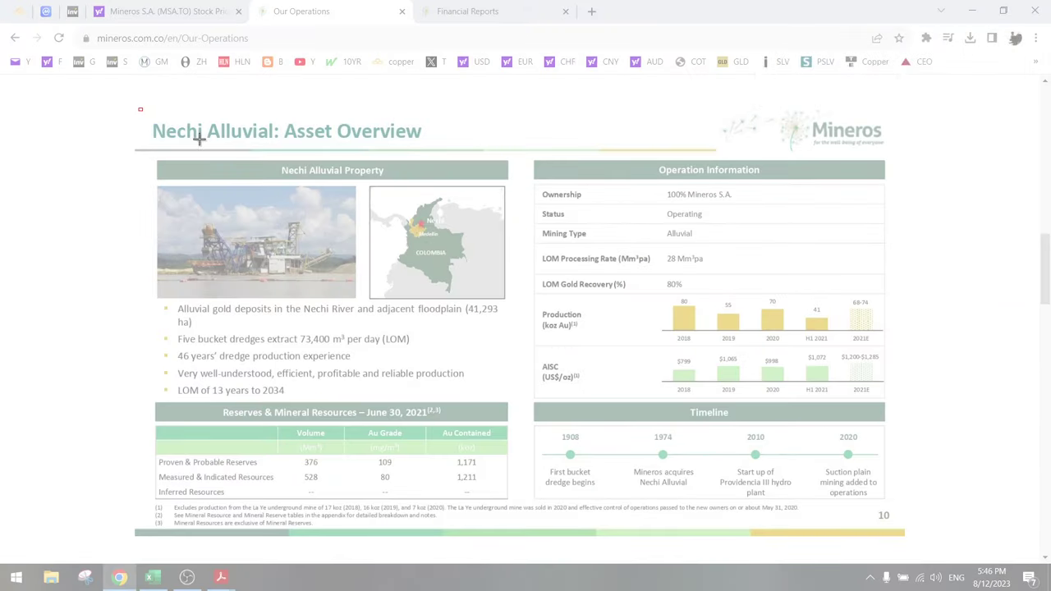
pyautogui.moveTo(199, 140); pyautogui.dragTo(892, 530)
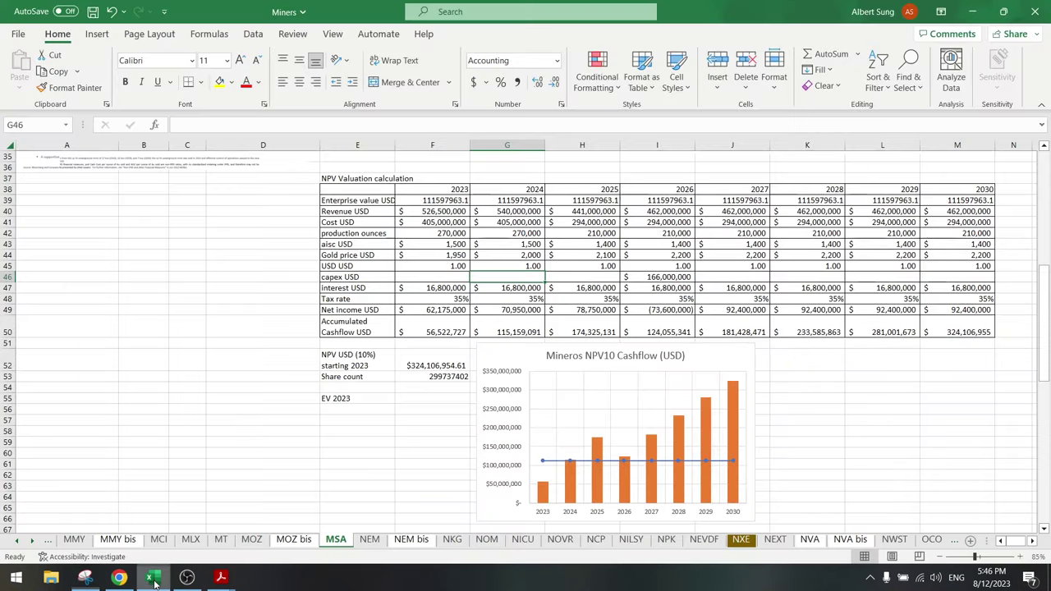
# Paste the captured Nechi Alluvial slide into Excel's MSA sheet, shrink it and place it under the production guidance picture, beside the NPV table
pyautogui.click(151, 577)
pyautogui.click(165, 190)
pyautogui.scroll(6, 165, 191)
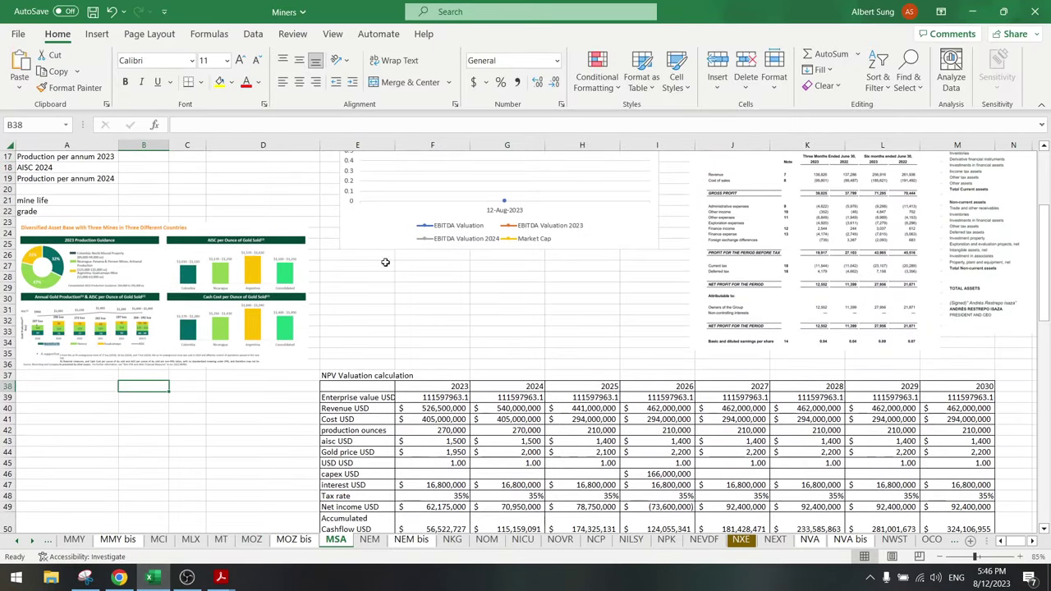
pyautogui.hotkey('ctrl', 'v')
pyautogui.moveTo(276, 456); pyautogui.dragTo(273, 303)
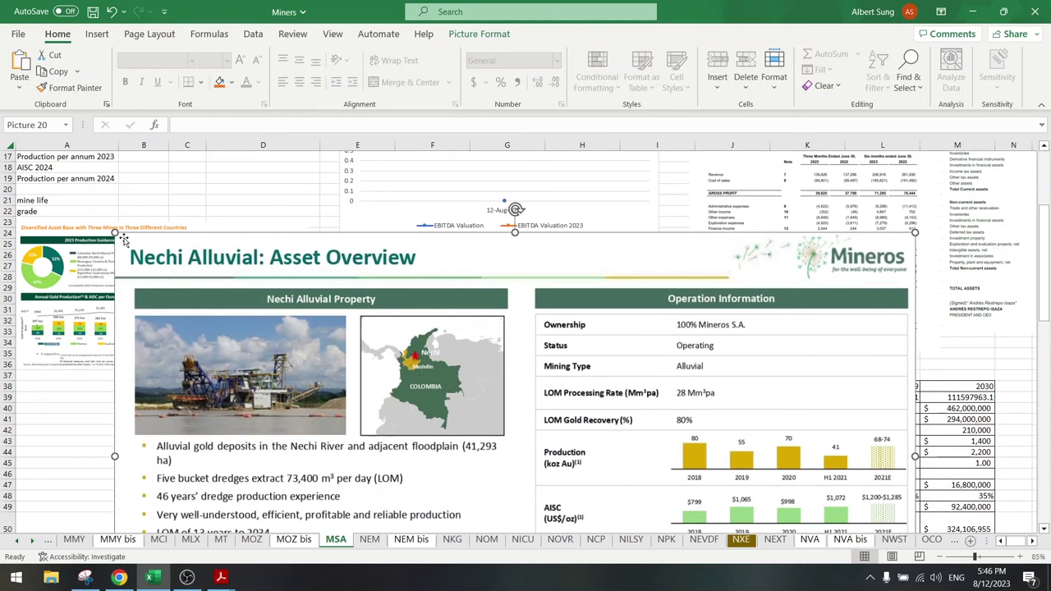
pyautogui.moveTo(115, 229); pyautogui.dragTo(15, 375)
pyautogui.scroll(-2, 142, 401)
pyautogui.scroll(-7, 142, 400)
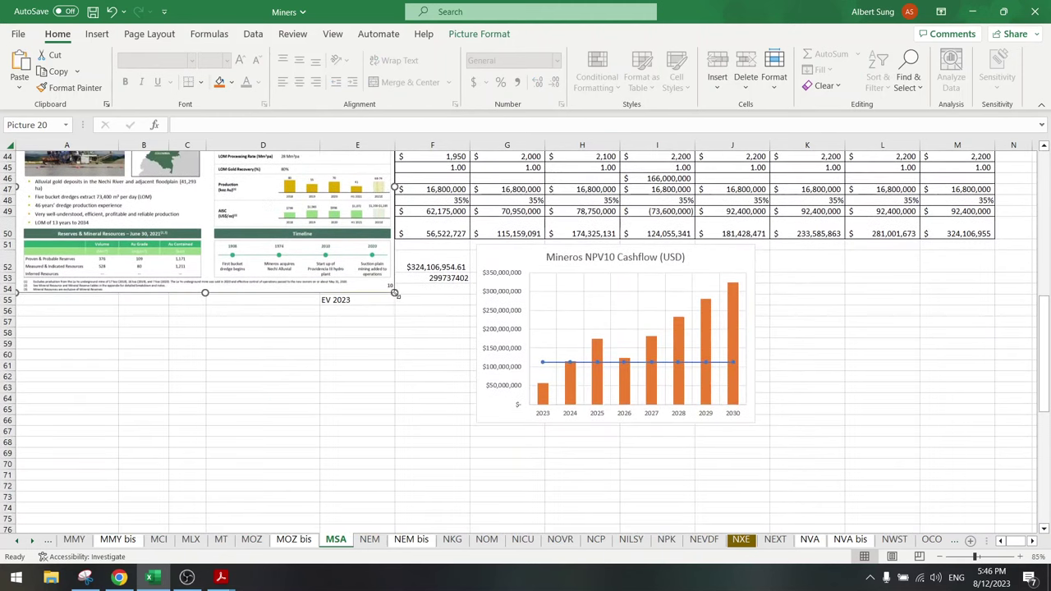
pyautogui.moveTo(394, 293); pyautogui.dragTo(293, 233)
pyautogui.scroll(6, 344, 222)
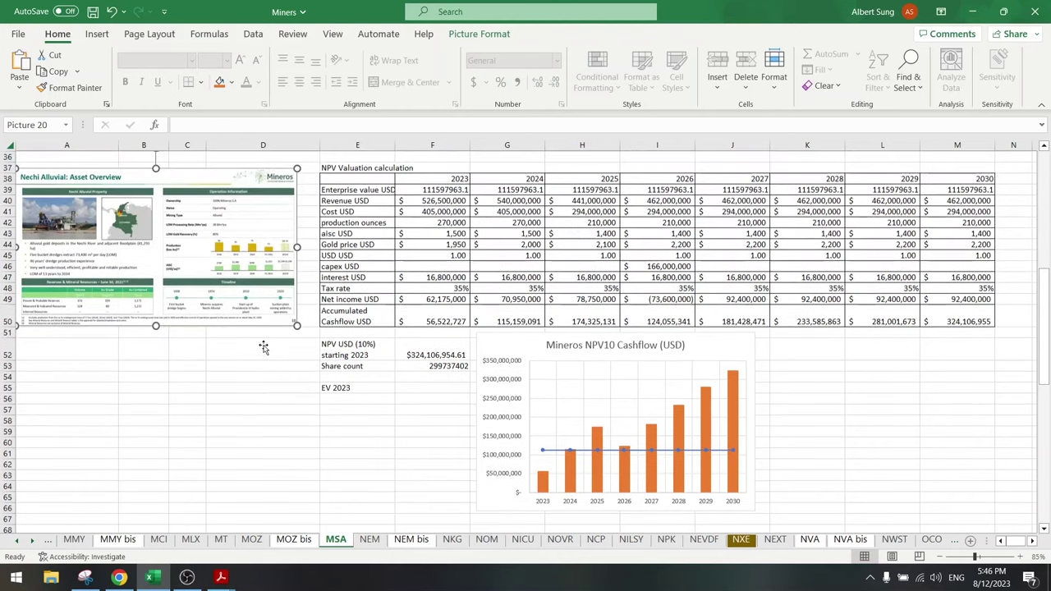
pyautogui.click(393, 213)
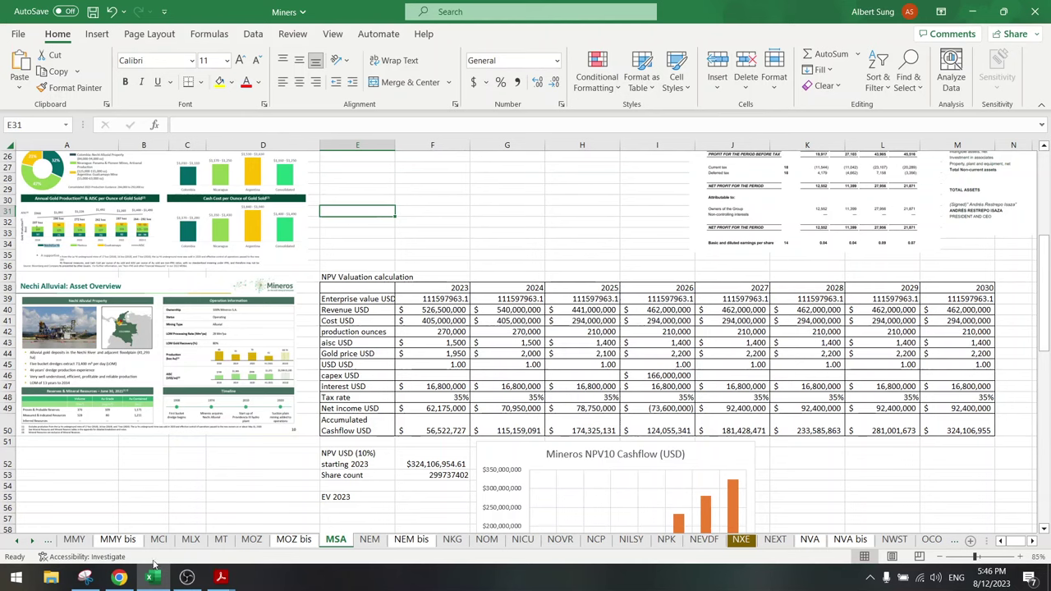
# Enter the label mine life in E57 with 13 in F57, checking it against the Nechi Alluvial life of mine on the website in Chrome
pyautogui.click(119, 578)
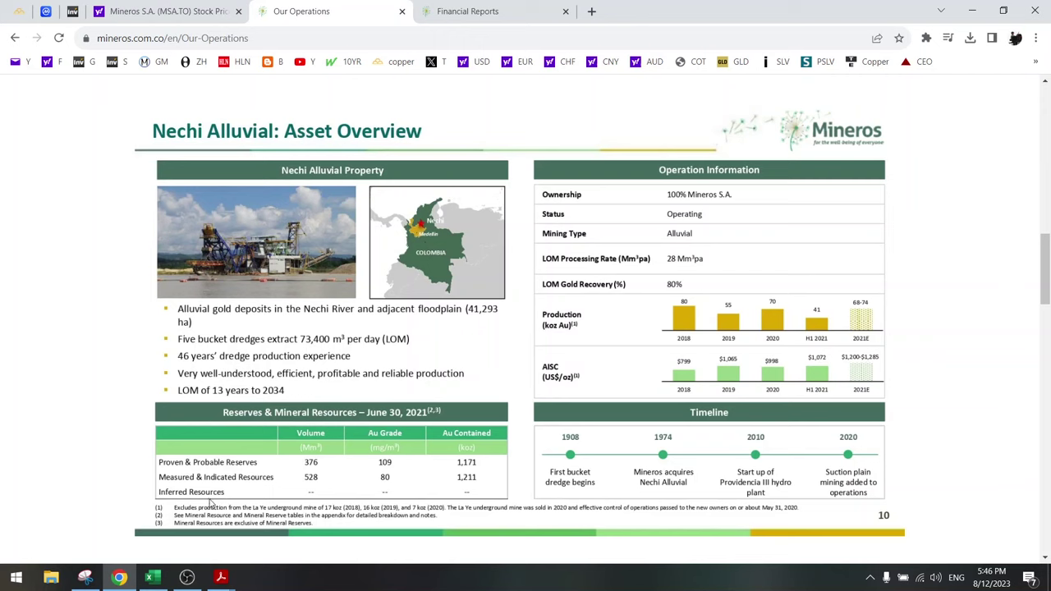
pyautogui.click(151, 578)
pyautogui.scroll(-3, 350, 416)
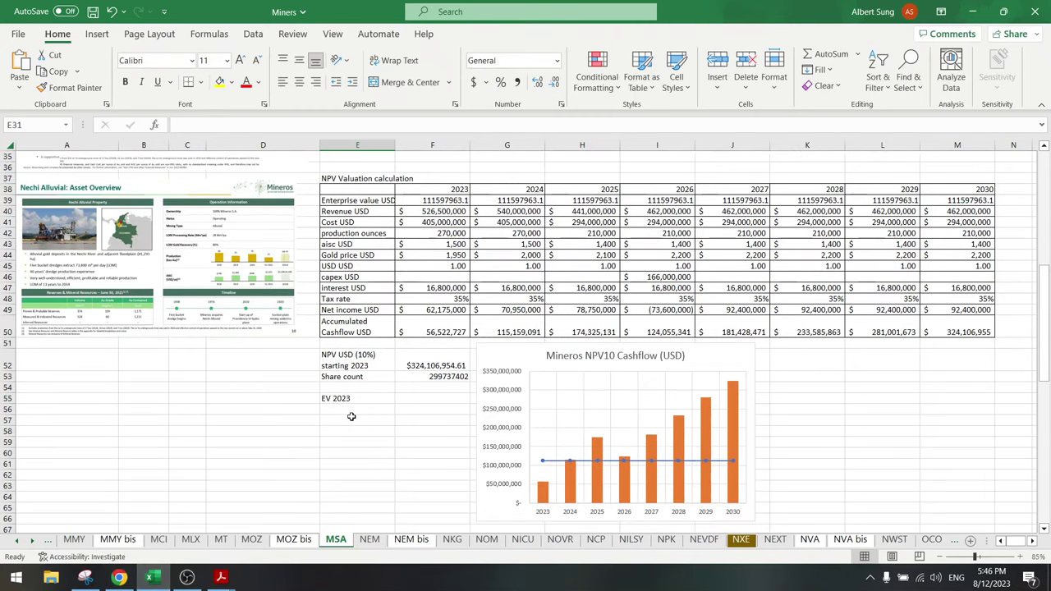
pyautogui.click(351, 417)
pyautogui.write('mine life')
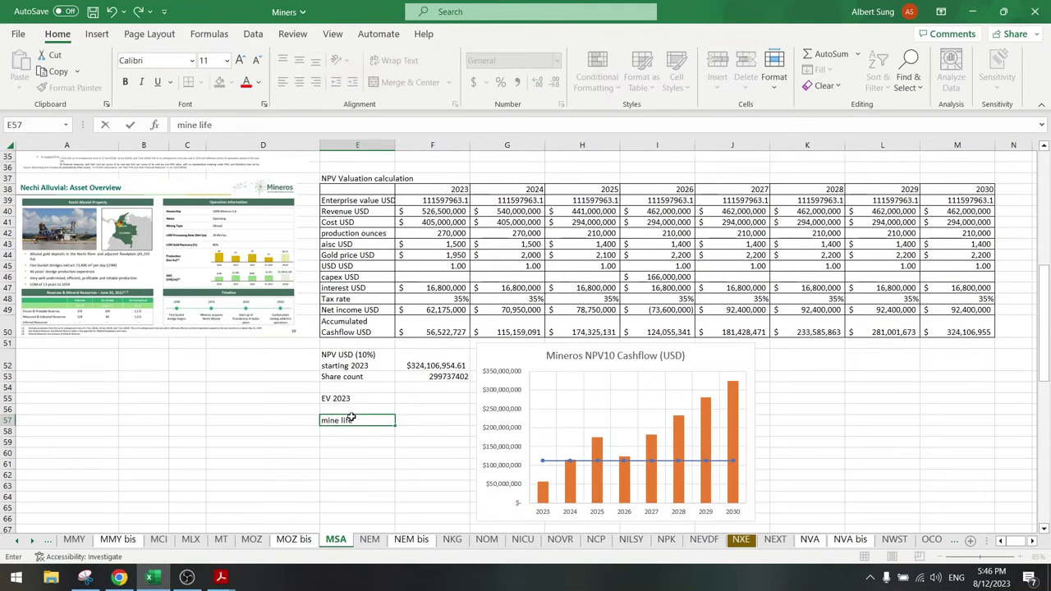
pyautogui.press('Right')
pyautogui.write('13')
pyautogui.press('Return')
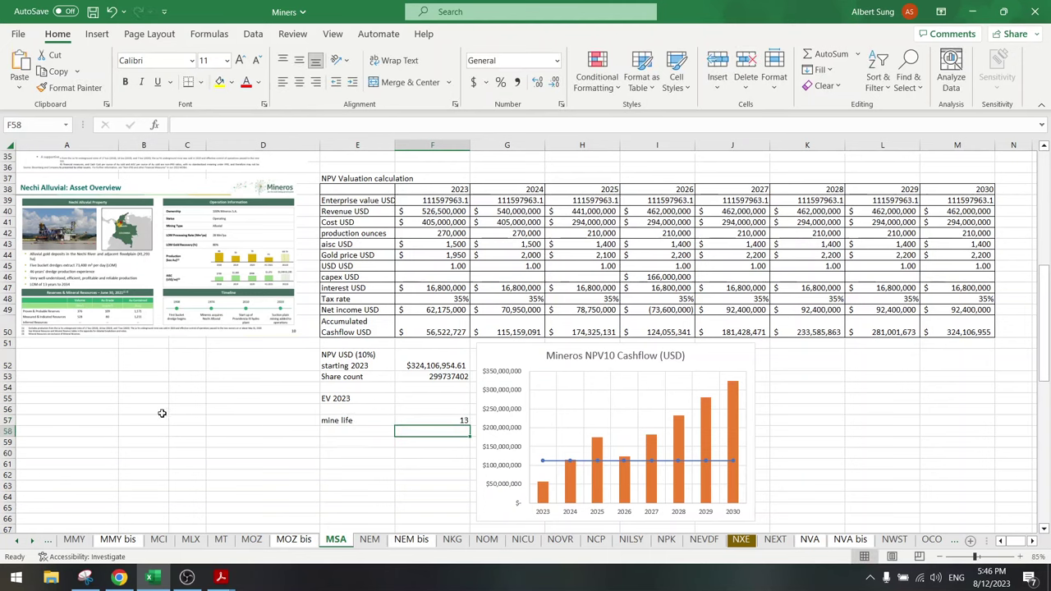
pyautogui.click(119, 577)
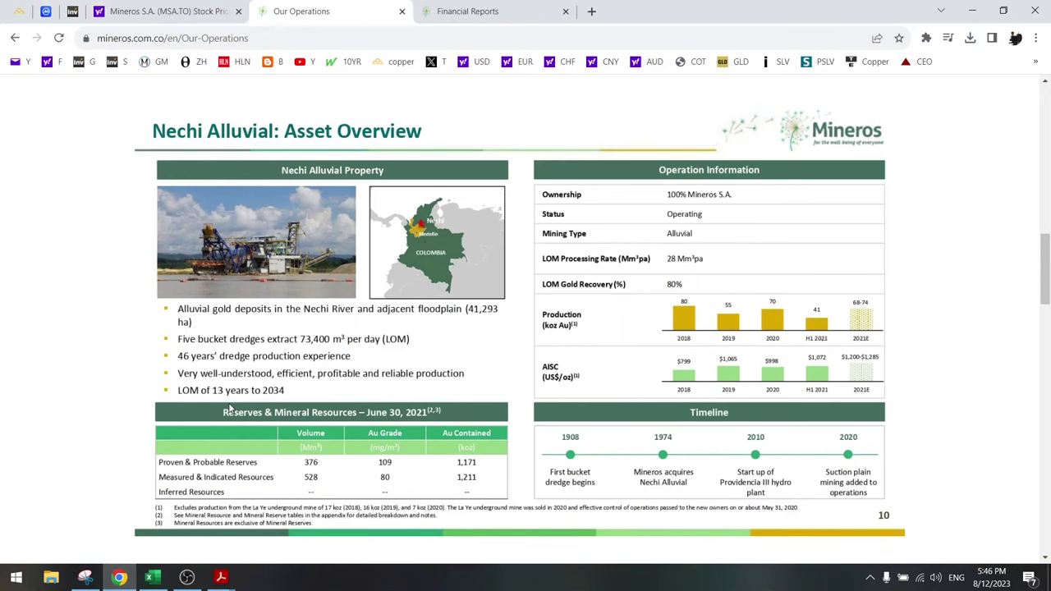
pyautogui.click(151, 578)
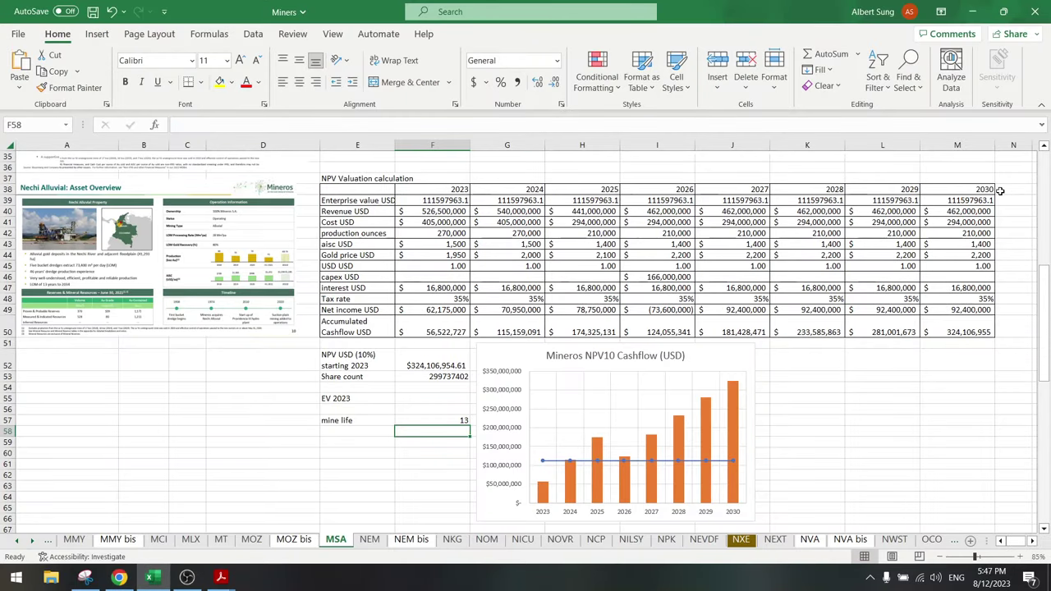
# Extend the NPV valuation table from 2030 through 2034, filling the year header and rows 39 to 50 across columns N to Q
pyautogui.hscroll(2, 1000, 191)
pyautogui.moveTo(977, 190); pyautogui.dragTo(1048, 192)
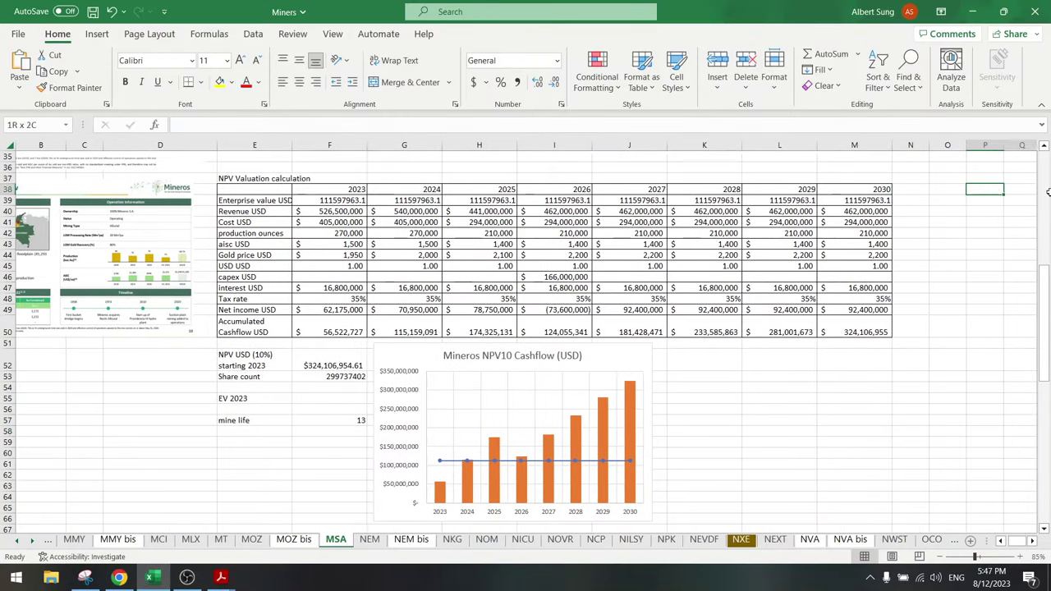
pyautogui.click(743, 190)
pyautogui.moveTo(743, 190); pyautogui.dragTo(986, 190)
pyautogui.click(748, 200)
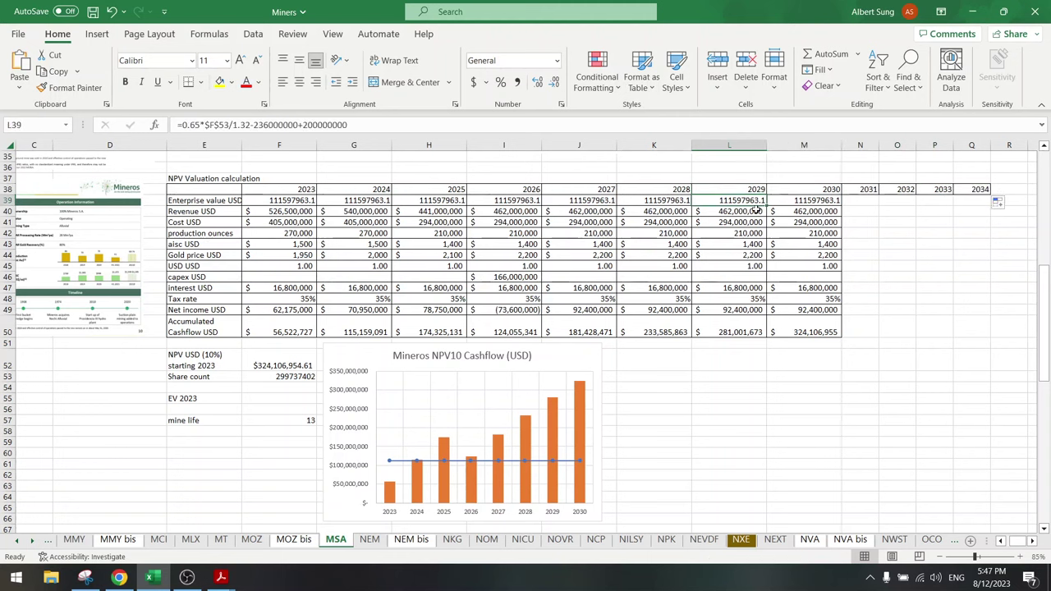
pyautogui.moveTo(757, 210); pyautogui.dragTo(975, 334)
pyautogui.click(813, 202)
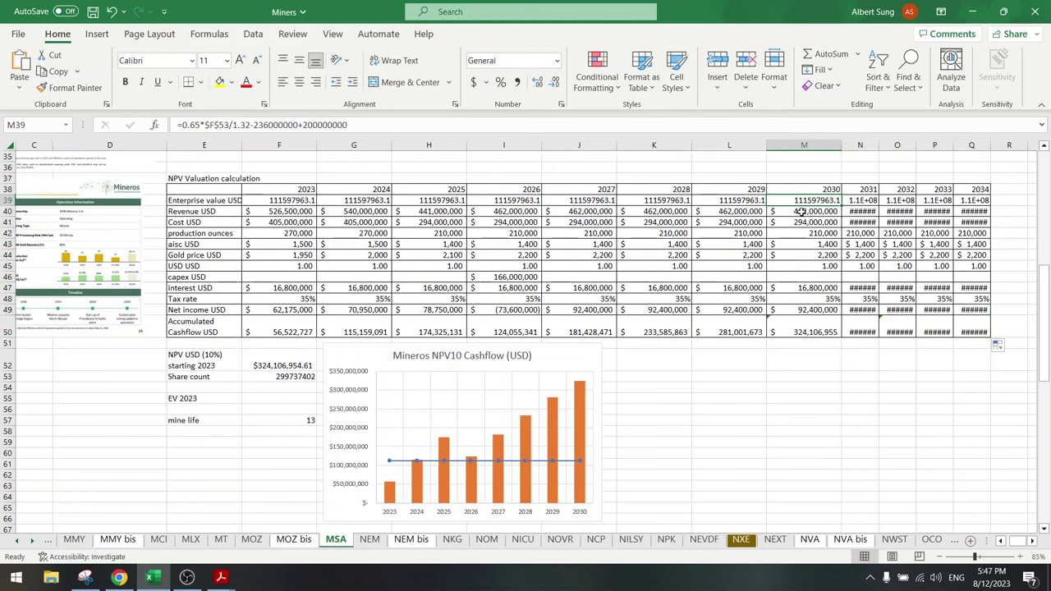
# Set the discount exponent in the accumulated cashflow formulas to 9 for 2031 in N50 and 10 for 2032 in O50
pyautogui.click(789, 320)
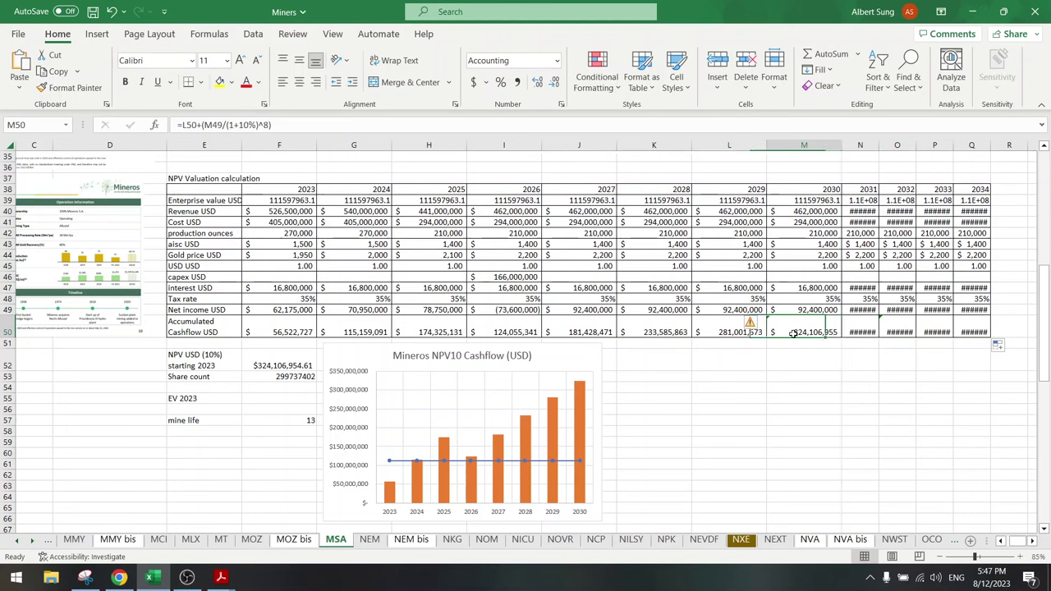
pyautogui.click(858, 332)
pyautogui.click(288, 125)
pyautogui.press('BackSpace')
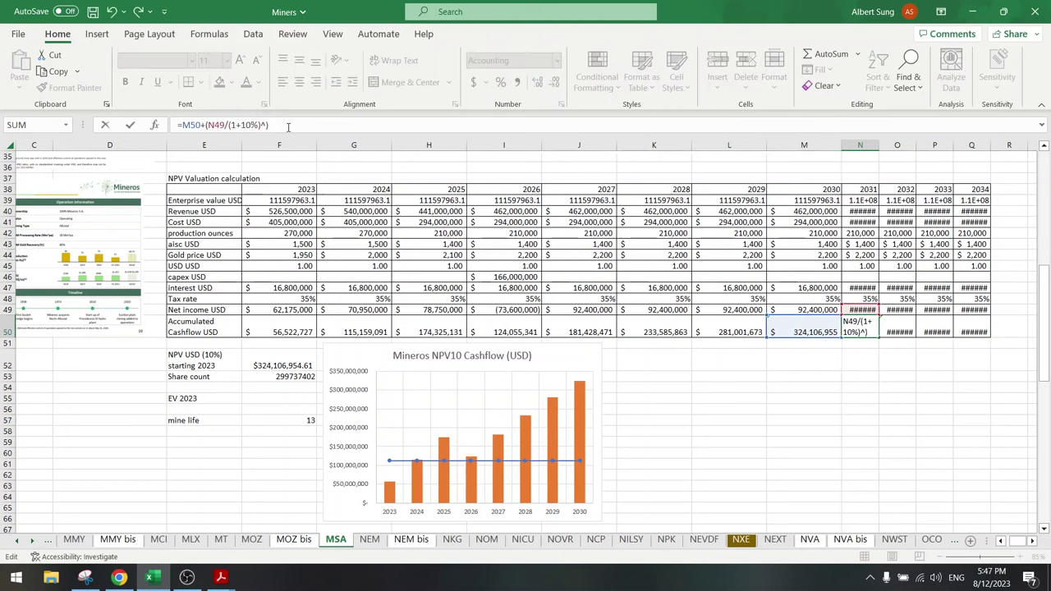
pyautogui.write('9')
pyautogui.press('Tab')
pyautogui.click(270, 125)
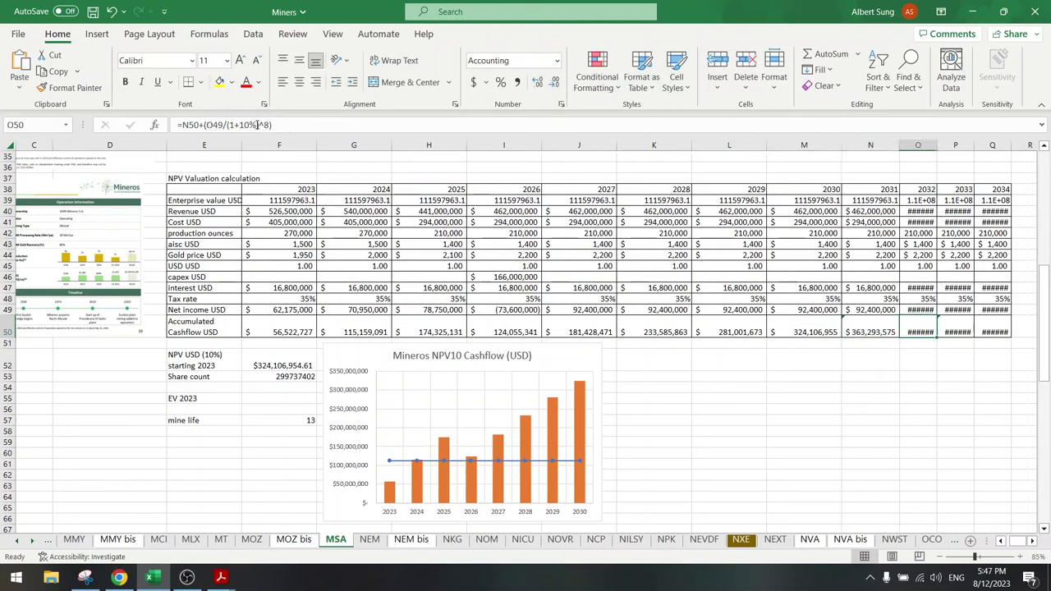
pyautogui.press('BackSpace')
pyautogui.write('10')
pyautogui.hotkey('ctrl', 'Return')
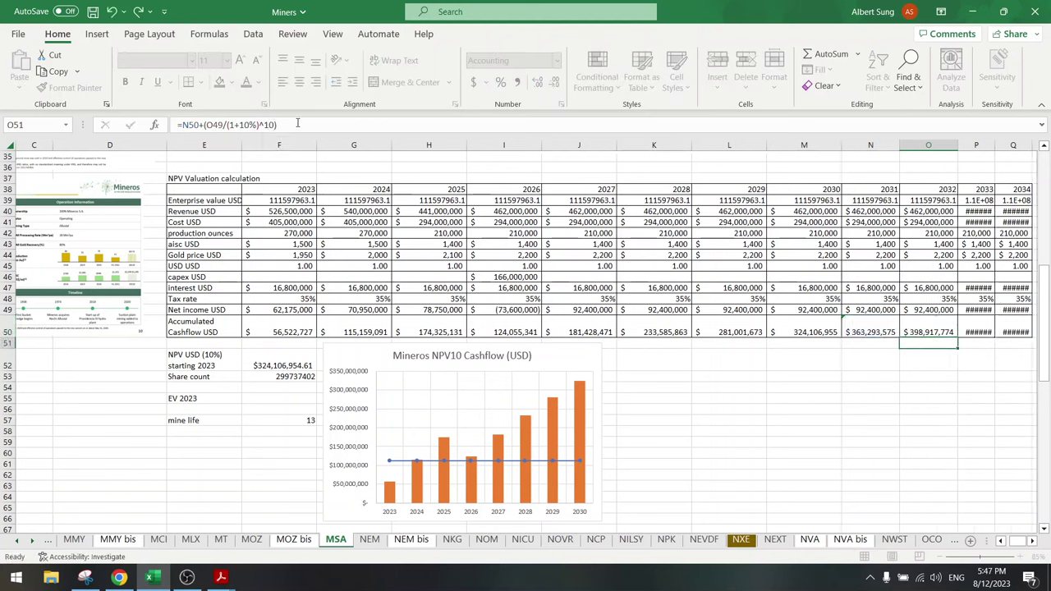
# Set the discount exponent in the accumulated cashflow formulas to 11 for 2033 in P50 and 12 for 2034 in Q50
pyautogui.press('Tab')
pyautogui.click(267, 125)
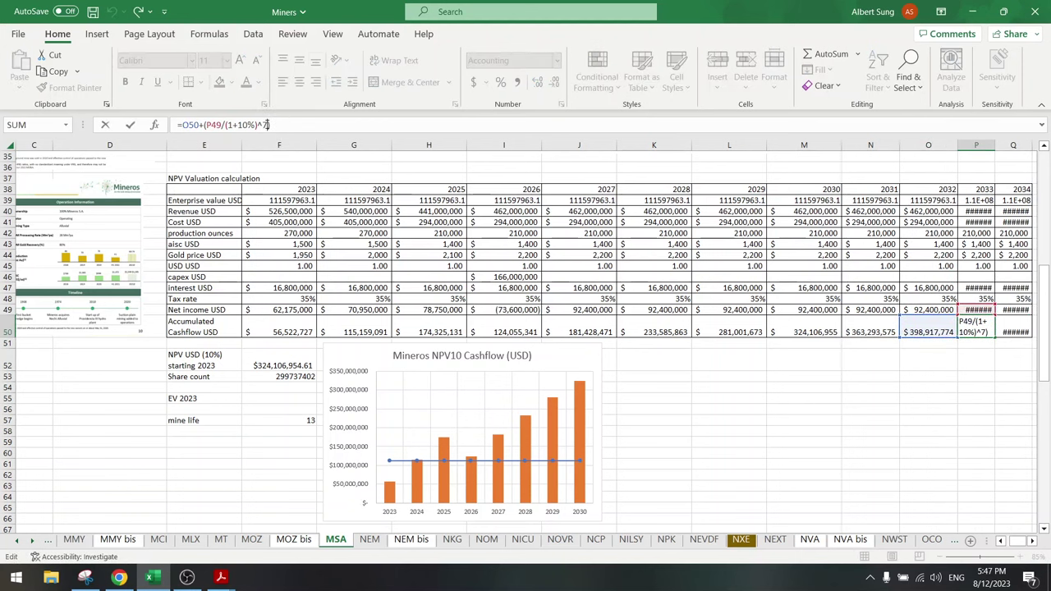
pyautogui.press('BackSpace')
pyautogui.write('11')
pyautogui.press('Tab')
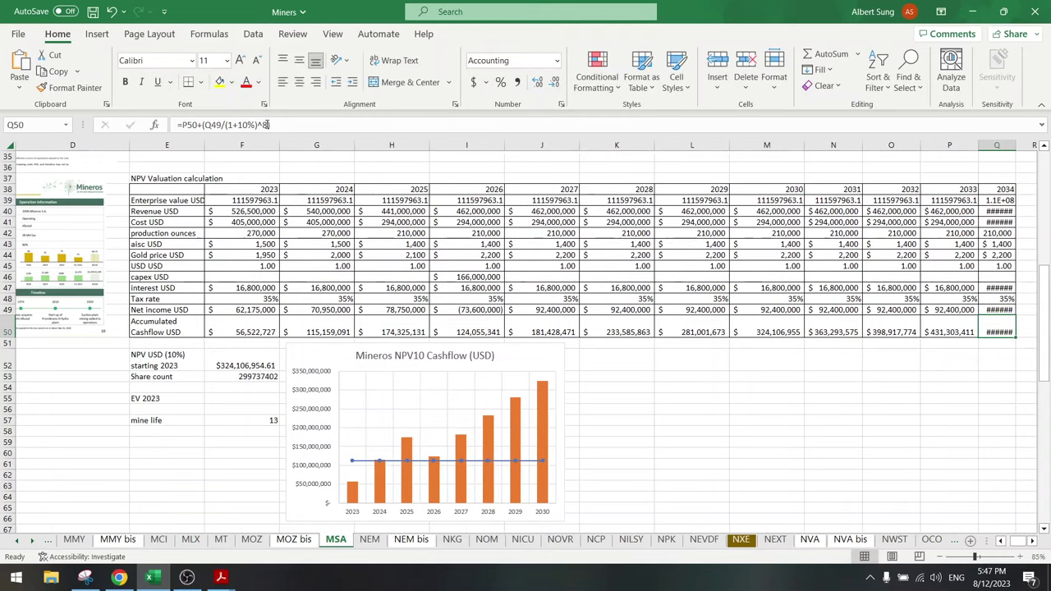
pyautogui.click(388, 120)
pyautogui.press('BackSpace')
pyautogui.write('12')
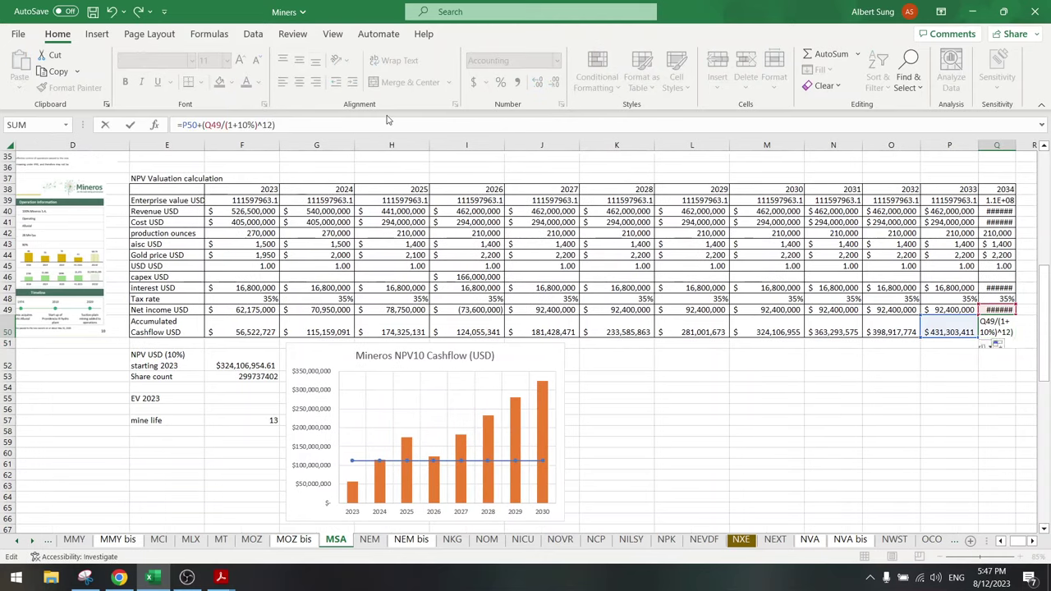
pyautogui.press('Return')
# Add the 2031 to 2034 net income cells N49, O49, P49 and Q49 to the NPV formula in F52
pyautogui.click(237, 355)
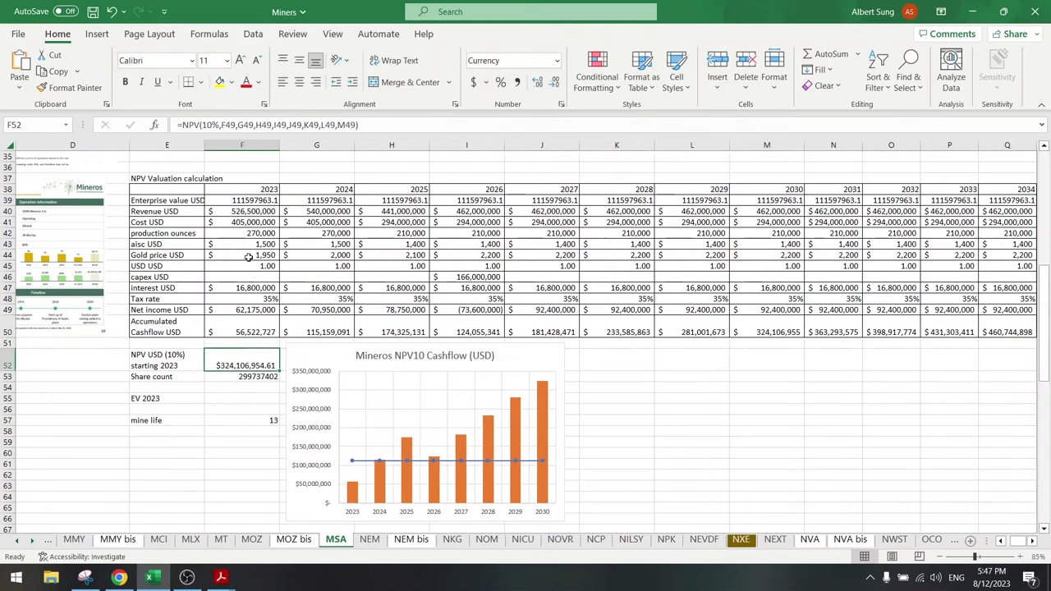
pyautogui.click(388, 125)
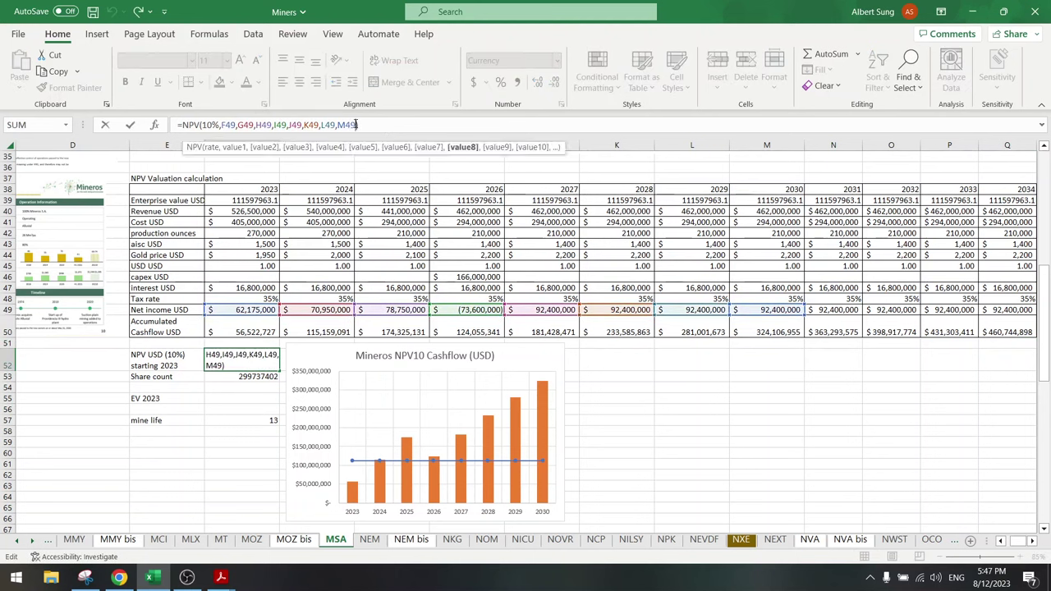
pyautogui.write(',')
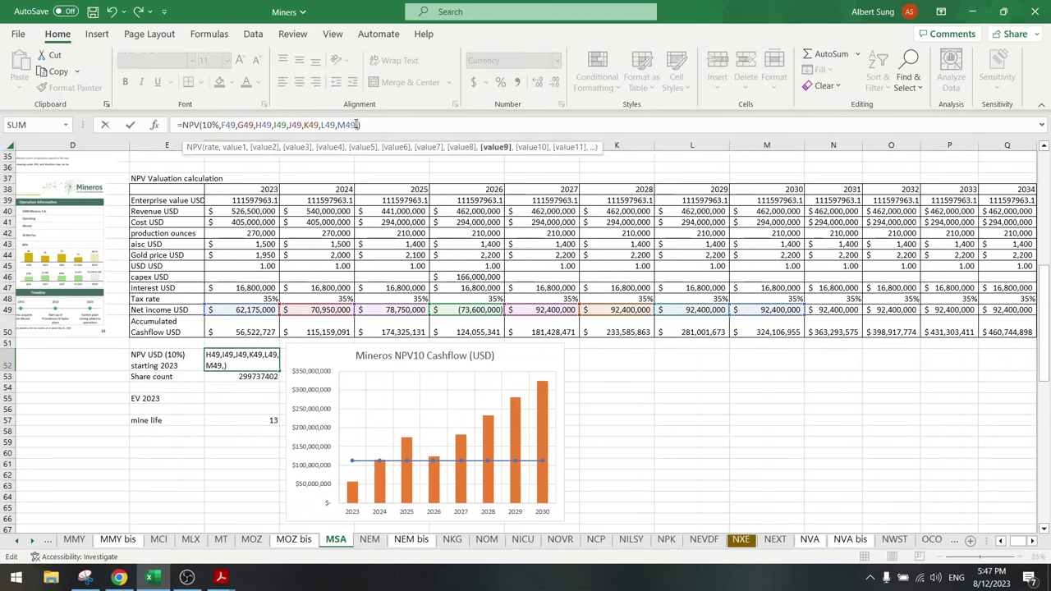
pyautogui.click(824, 310)
pyautogui.write(',')
pyautogui.click(894, 310)
pyautogui.write(',')
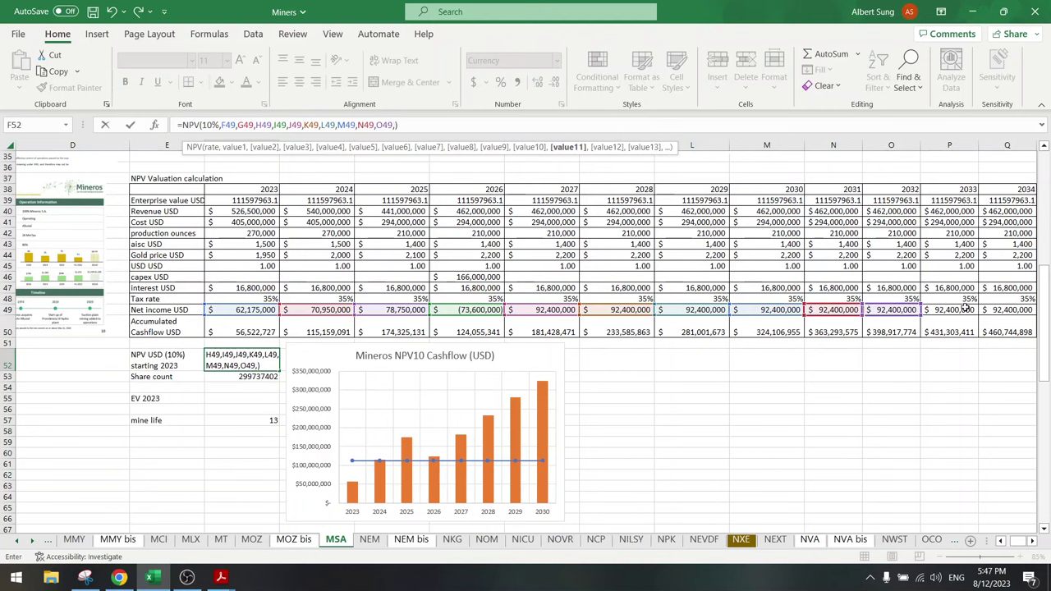
pyautogui.click(955, 310)
pyautogui.write(',')
pyautogui.click(1009, 310)
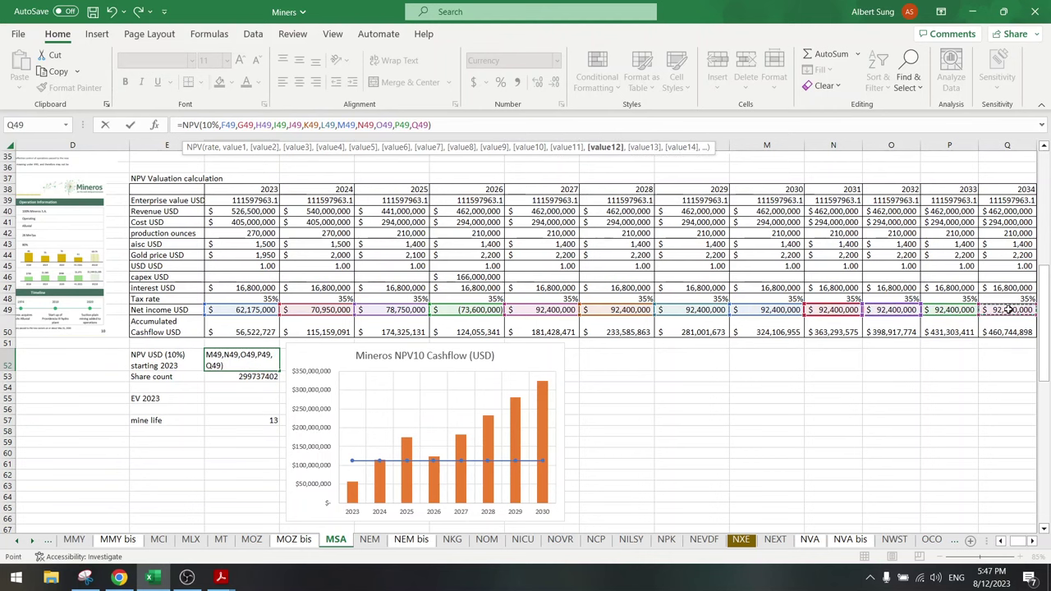
pyautogui.click(1032, 542)
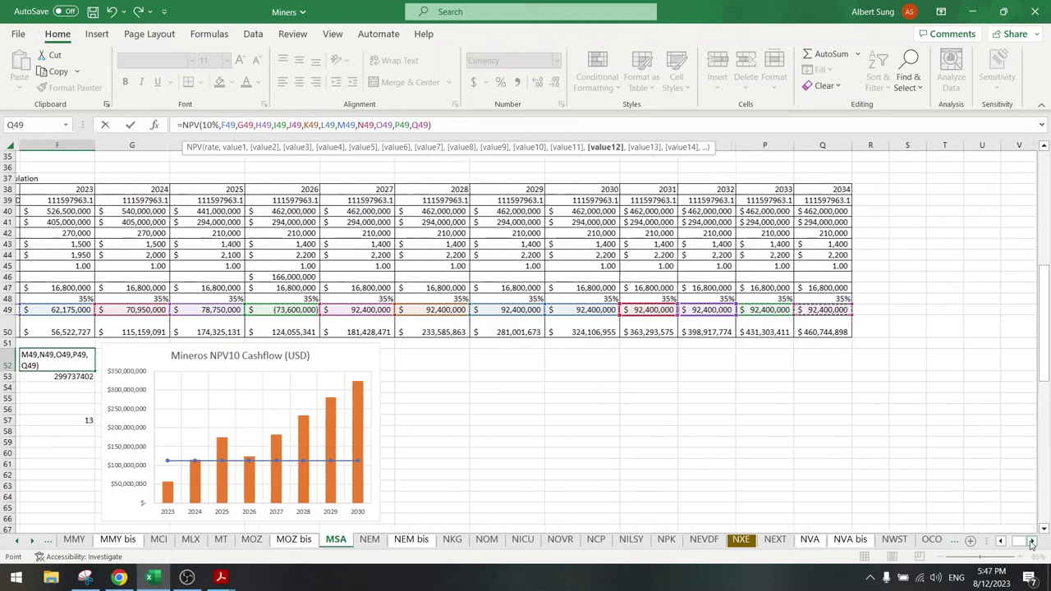
pyautogui.press('Return')
# Save the Miners workbook with the extended NPV calculation
pyautogui.click(794, 300)
pyautogui.press('Left')
pyautogui.press('Left')
pyautogui.press('Left')
pyautogui.press('Left')
pyautogui.press('Left')
pyautogui.press('Left')
pyautogui.press('Left')
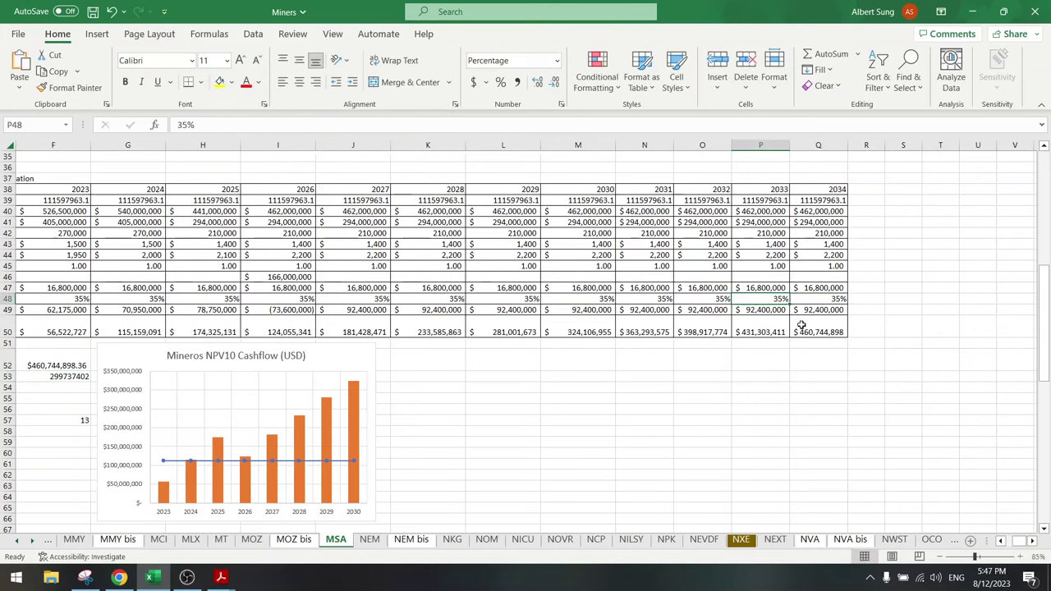
pyautogui.press('Left')
pyautogui.press('Left')
pyautogui.press('Left')
pyautogui.press('Left')
pyautogui.press('Left')
pyautogui.press('Left')
pyautogui.press('Left')
pyautogui.press('Left')
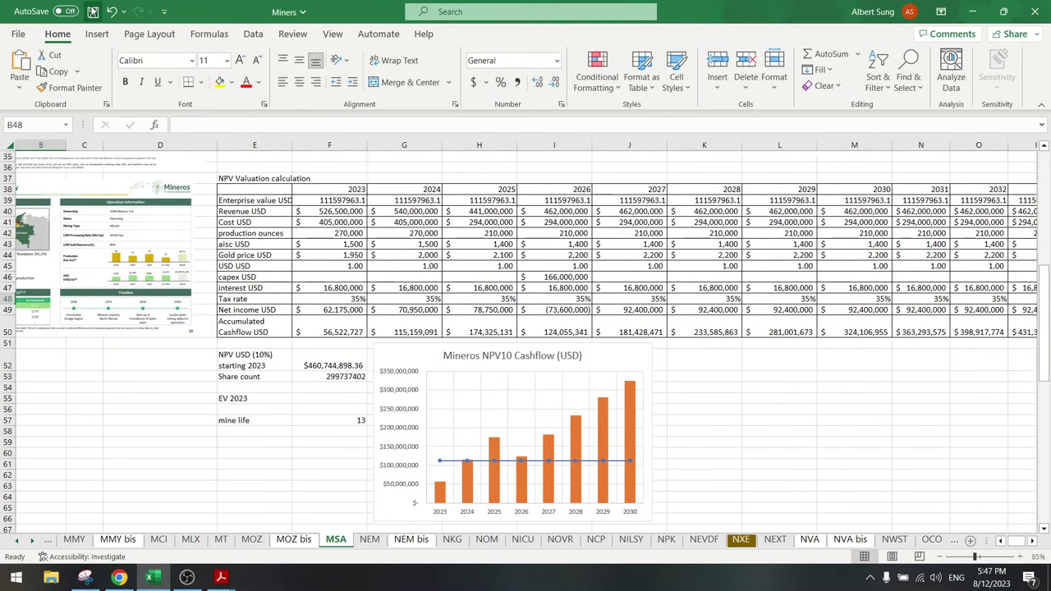
pyautogui.click(93, 12)
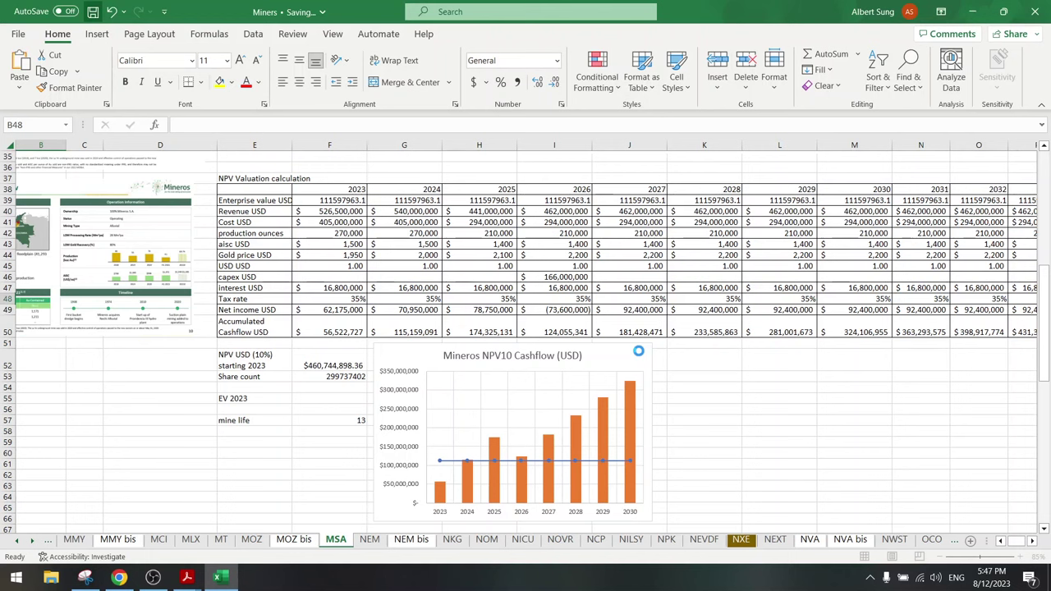
# Extend the chart's accumulated cashflow columns to 2034, with values F50:Q50 and year labels F38:Q38
pyautogui.click(638, 353)
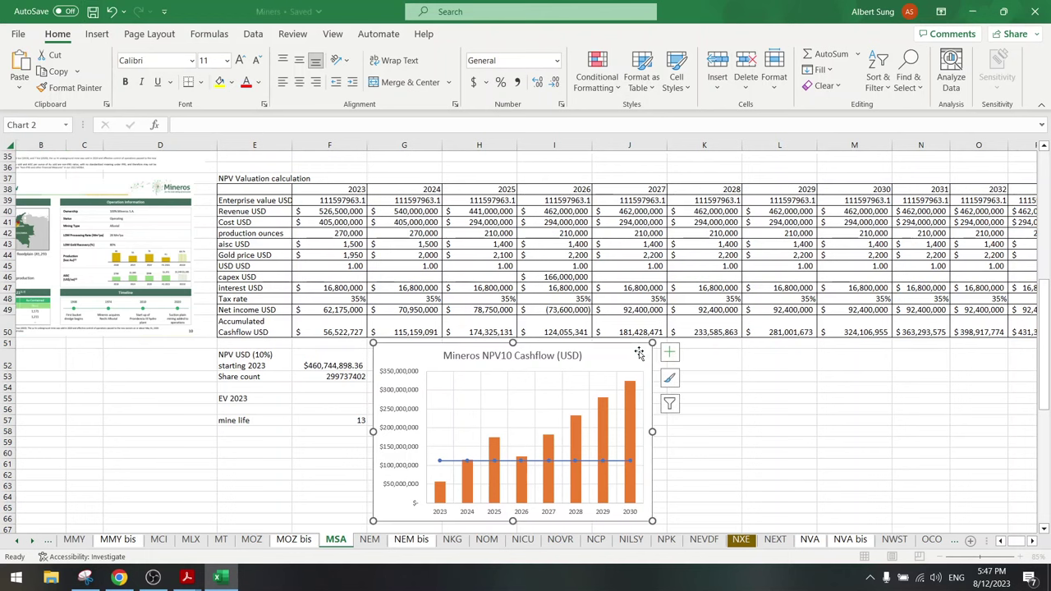
pyautogui.click(633, 395)
pyautogui.hscroll(2, 1005, 541)
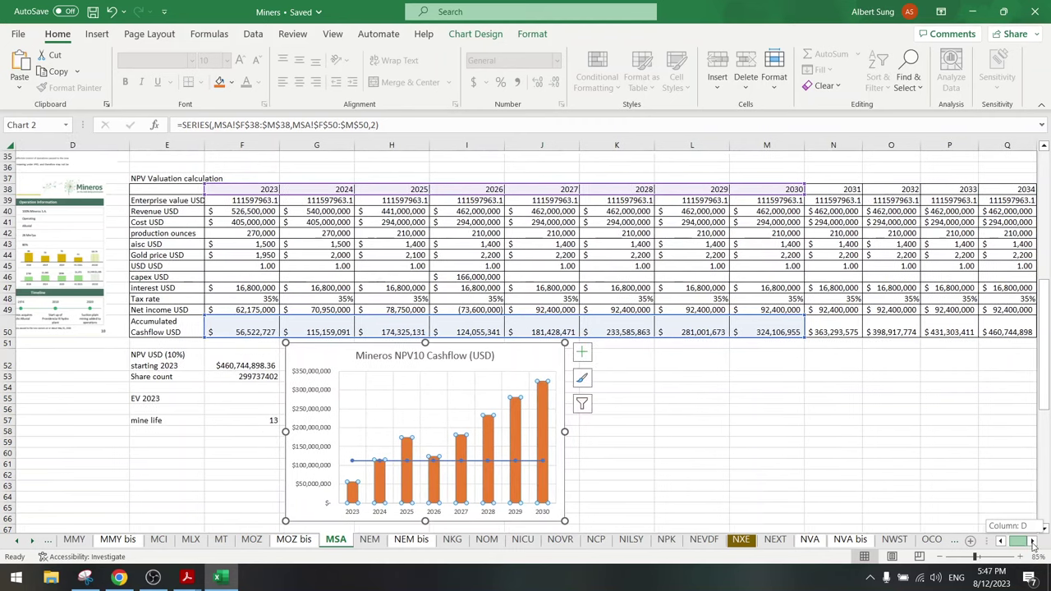
pyautogui.moveTo(805, 337); pyautogui.dragTo(848, 336)
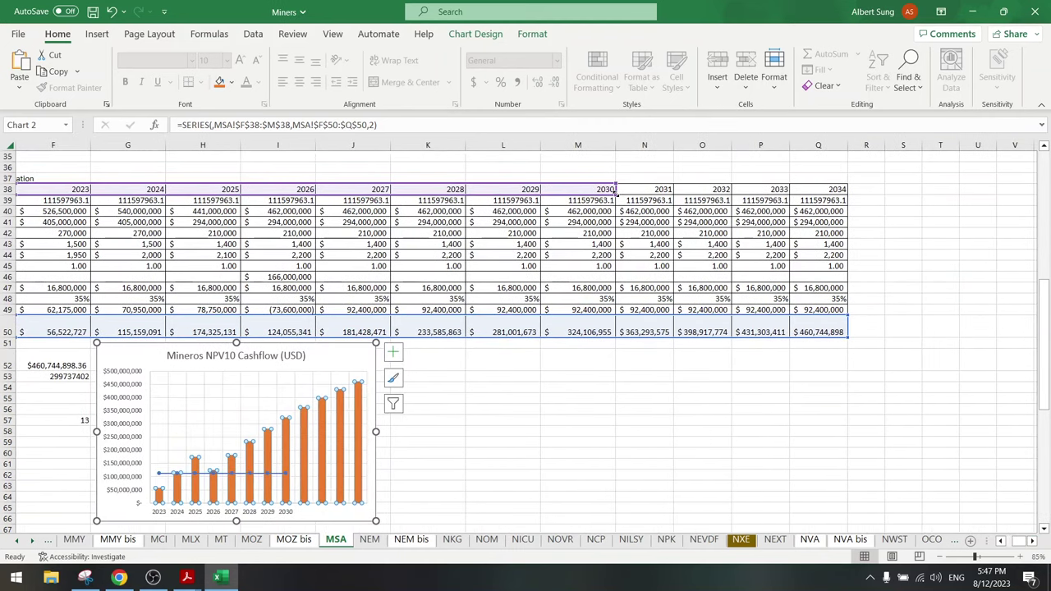
pyautogui.moveTo(616, 194); pyautogui.dragTo(829, 197)
pyautogui.click(393, 353)
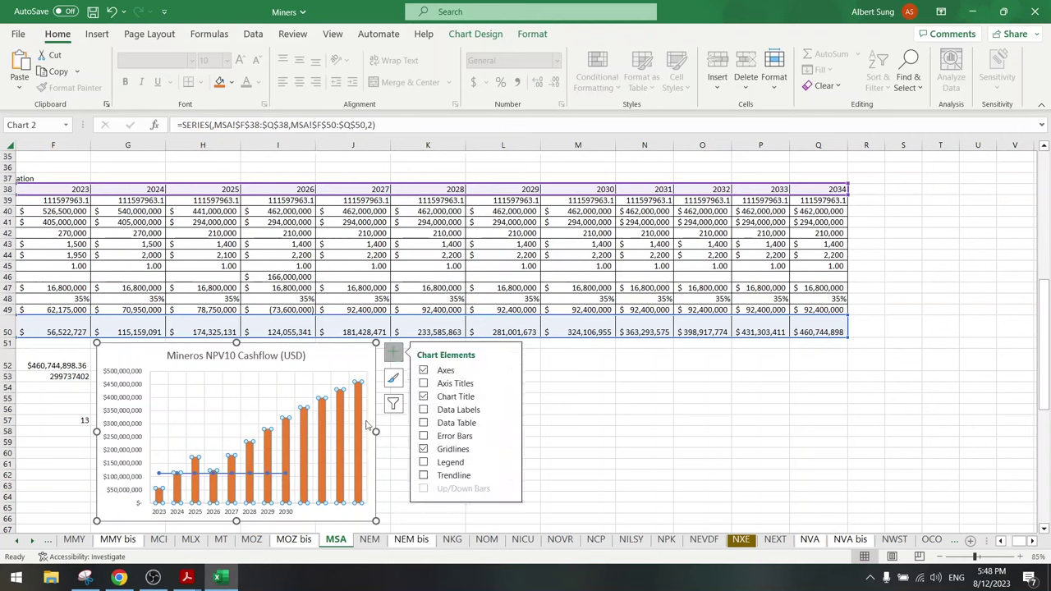
pyautogui.click(702, 453)
# Extend the chart's enterprise value line to 2034, with values F39:Q39 and year labels F38:Q38
pyautogui.click(277, 481)
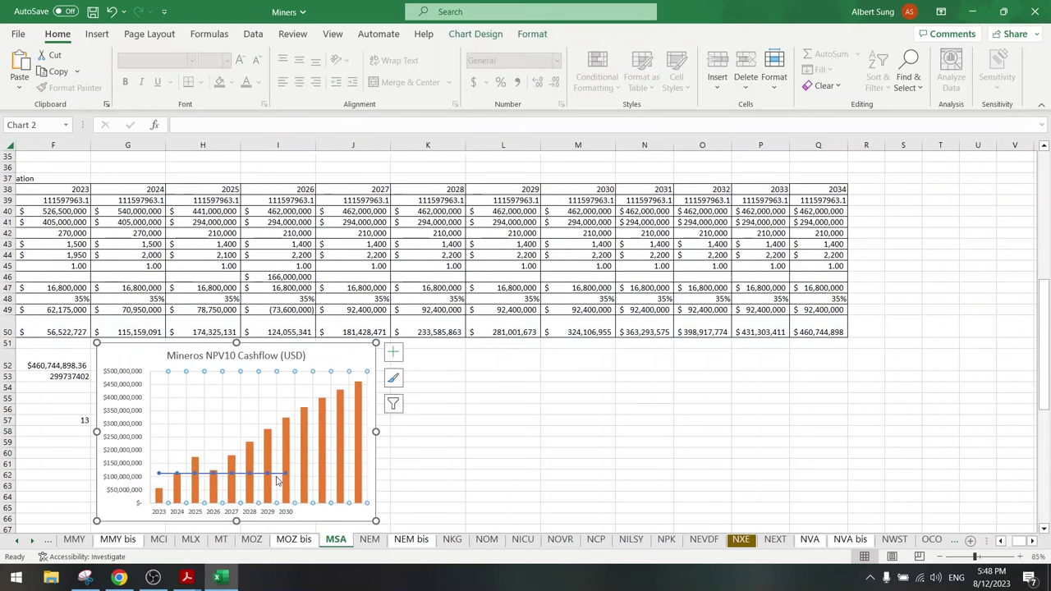
pyautogui.click(277, 475)
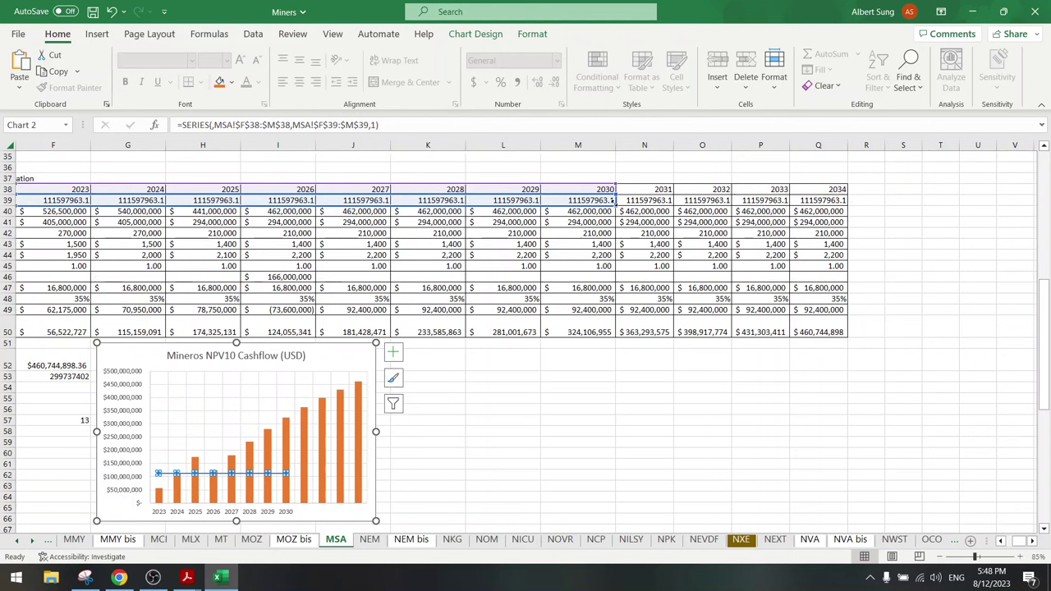
pyautogui.moveTo(612, 200); pyautogui.dragTo(846, 204)
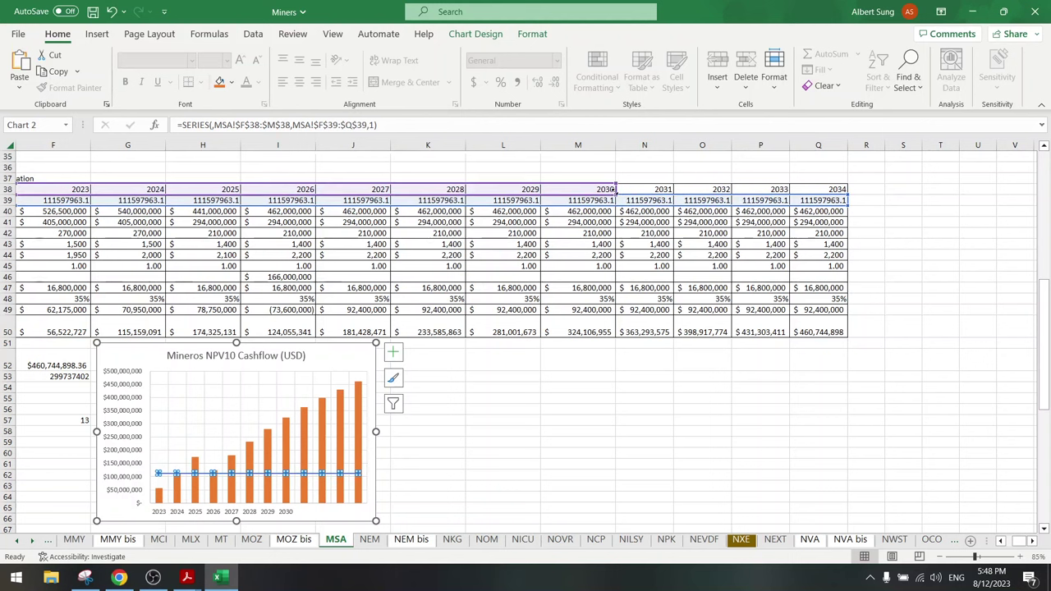
pyautogui.moveTo(614, 189); pyautogui.dragTo(846, 191)
pyautogui.click(903, 189)
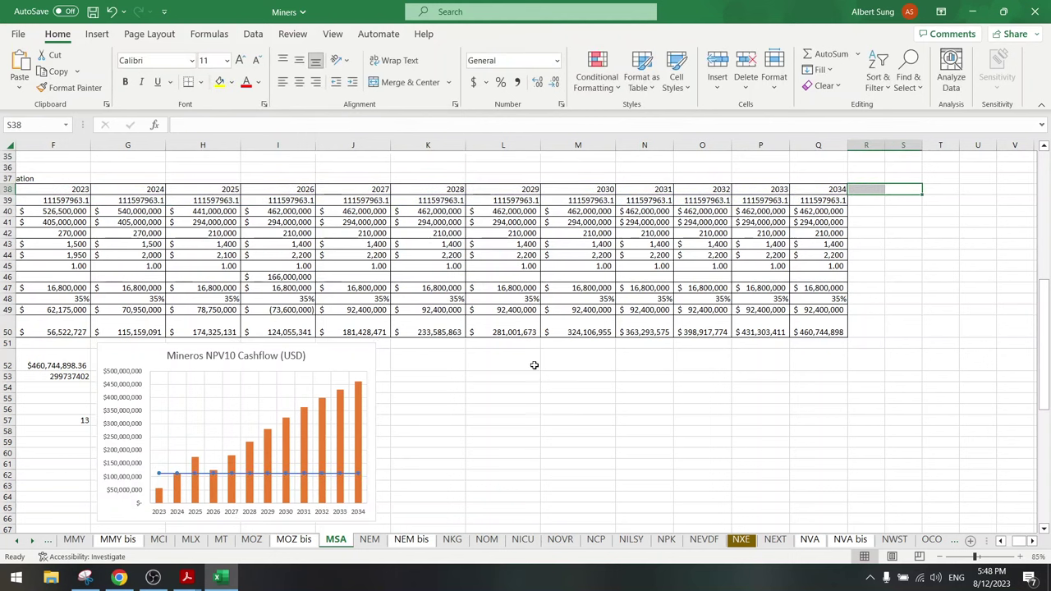
# Check the source range of the chart's cashflow series and save the workbook
pyautogui.click(344, 481)
pyautogui.click(346, 482)
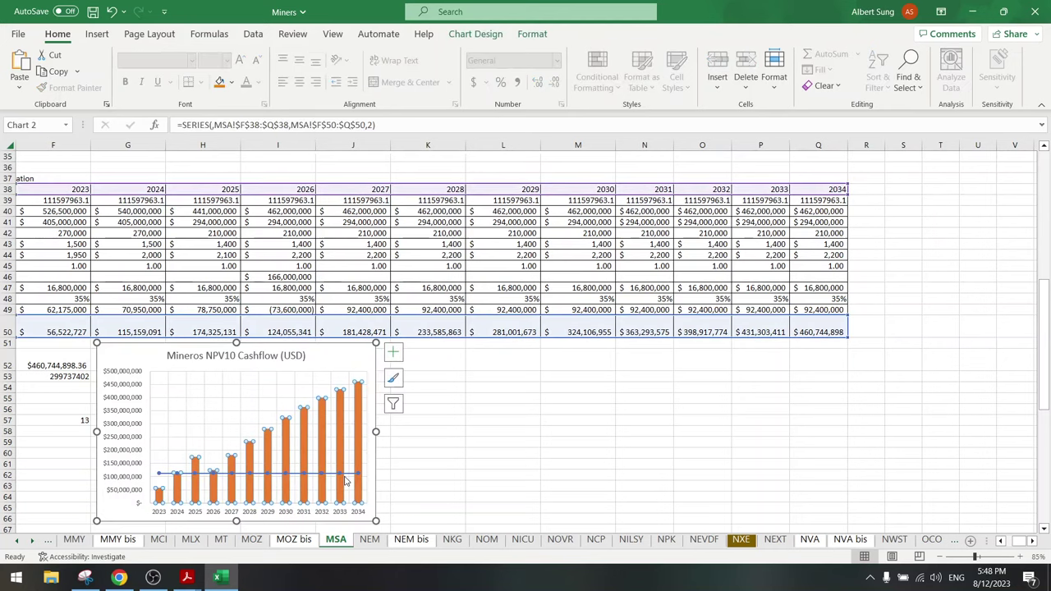
pyautogui.click(624, 462)
pyautogui.click(1012, 540)
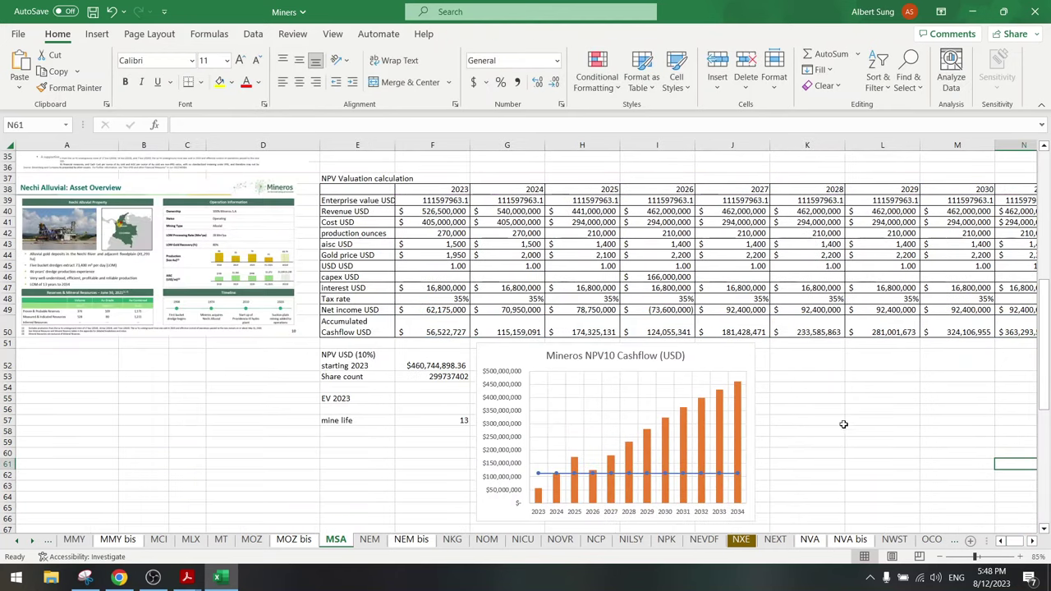
pyautogui.click(809, 408)
pyautogui.click(93, 12)
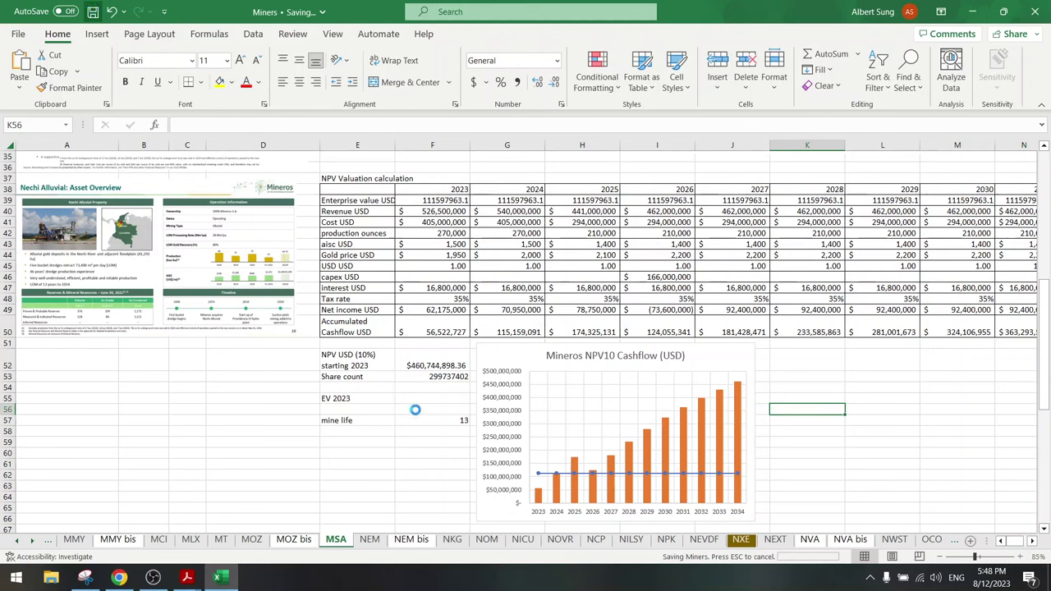
# Switch to the Q1 2023 Mineros Corporate Presentation in Acrobat Reader and go to the 2023 production guidance on page 6
pyautogui.click(119, 577)
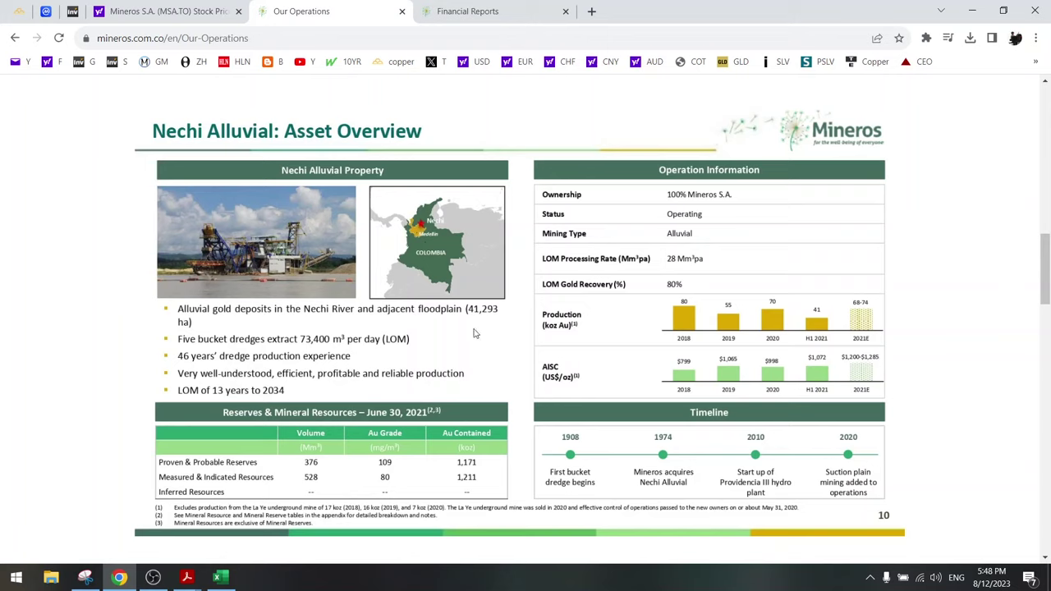
pyautogui.moveTo(188, 577)
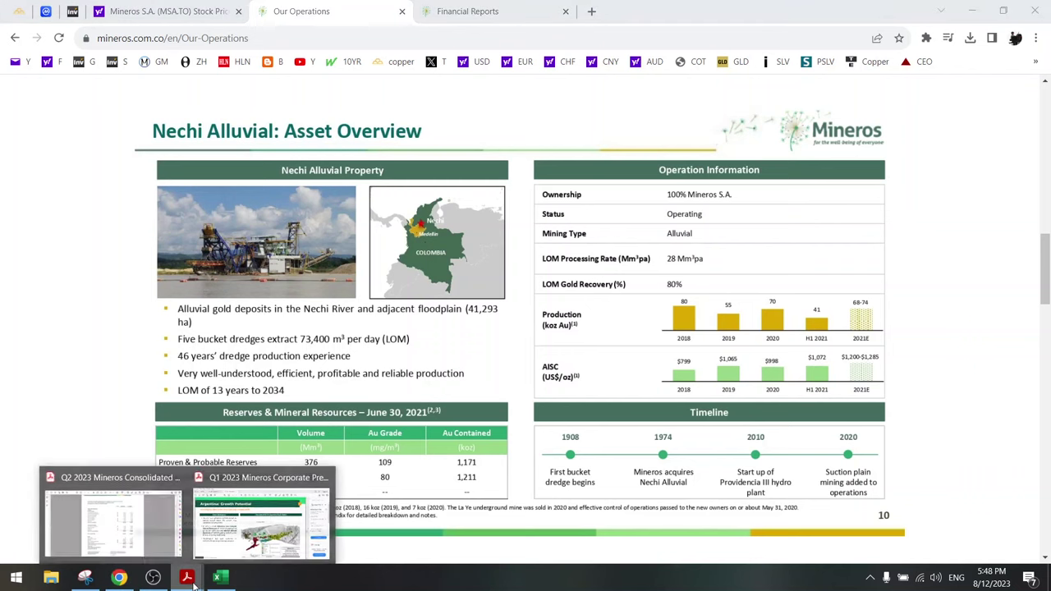
pyautogui.click(271, 525)
pyautogui.scroll(8, 329, 435)
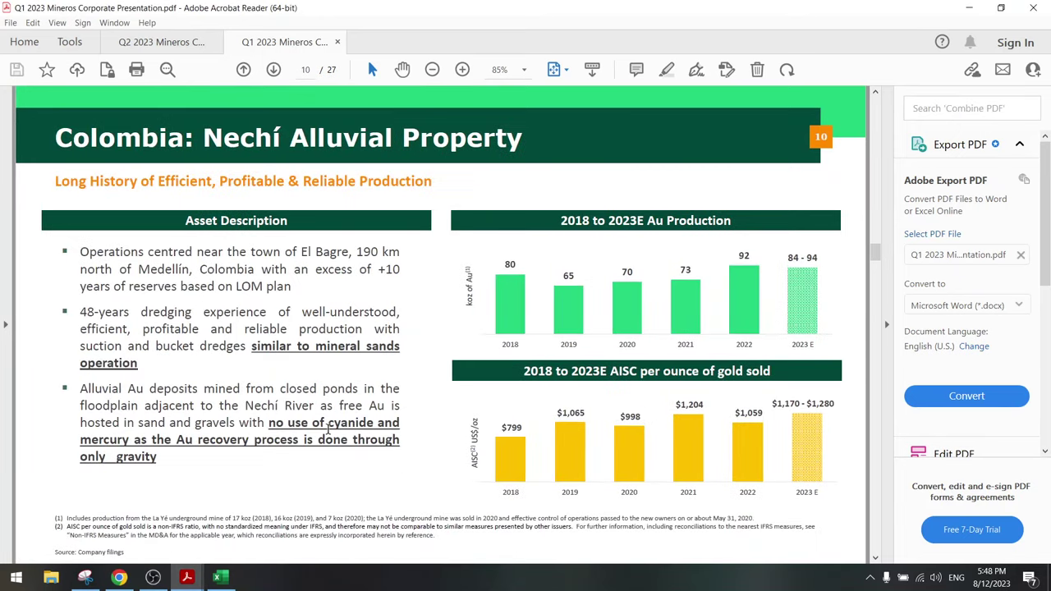
pyautogui.scroll(3, 328, 435)
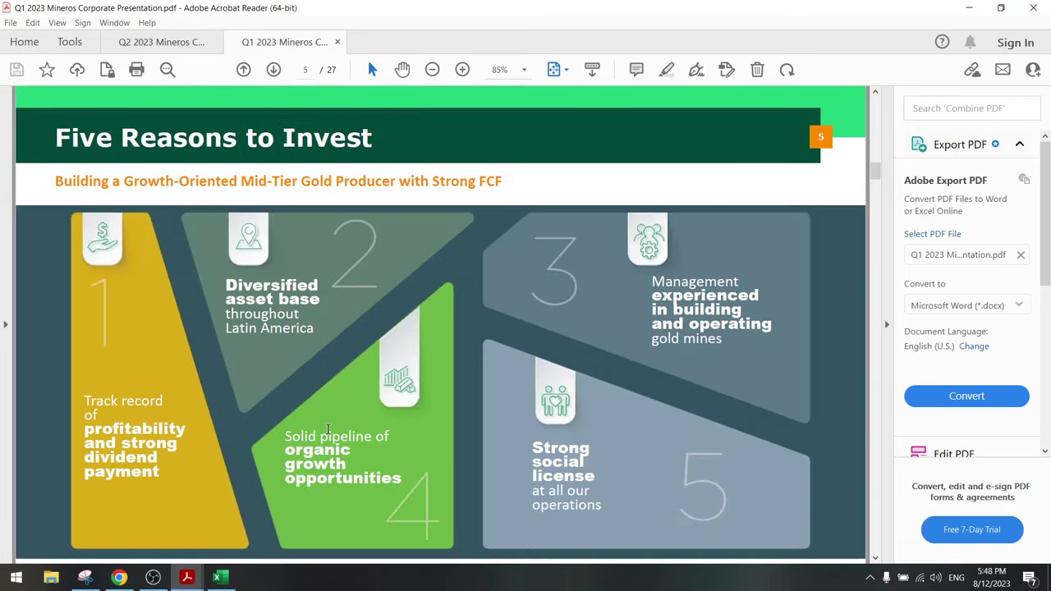
pyautogui.scroll(-1, 328, 428)
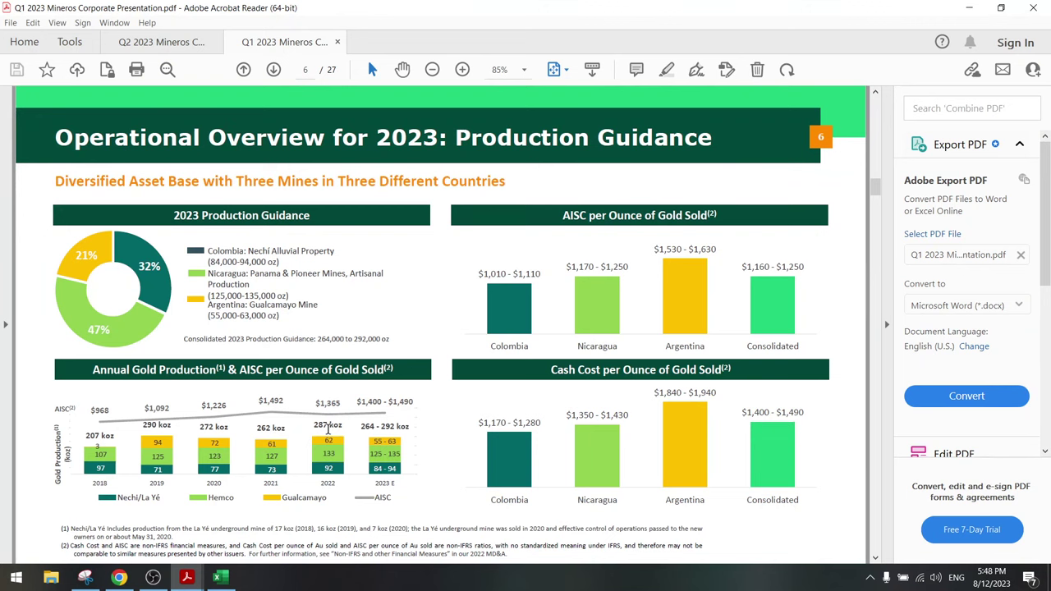
# Read on through the presentation's dividend and quarterly results pages to the Colombia Nechí Alluvial Property on page 10
pyautogui.scroll(-1, 328, 431)
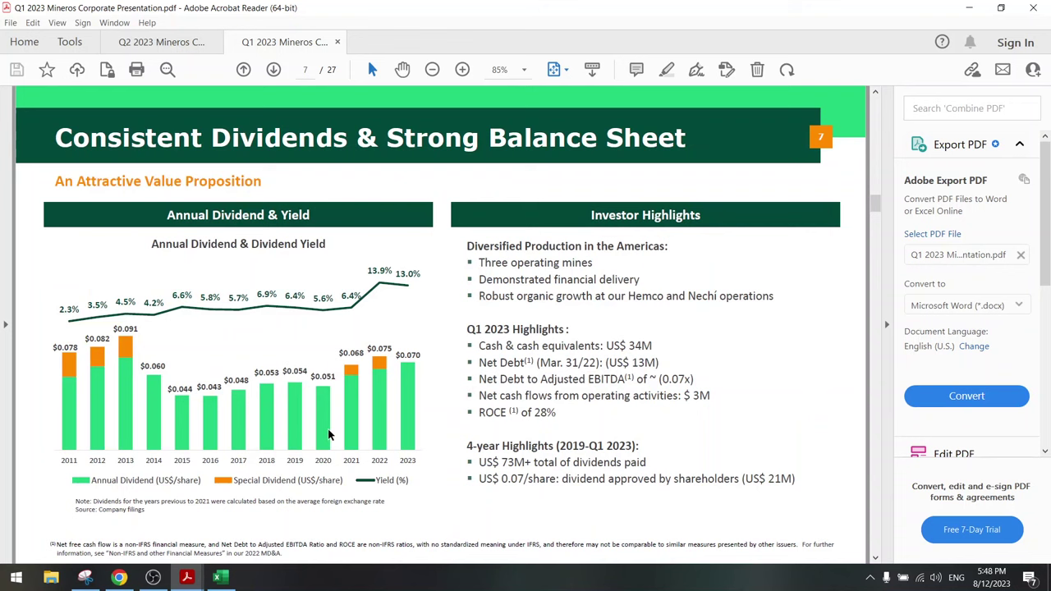
pyautogui.scroll(-1, 328, 435)
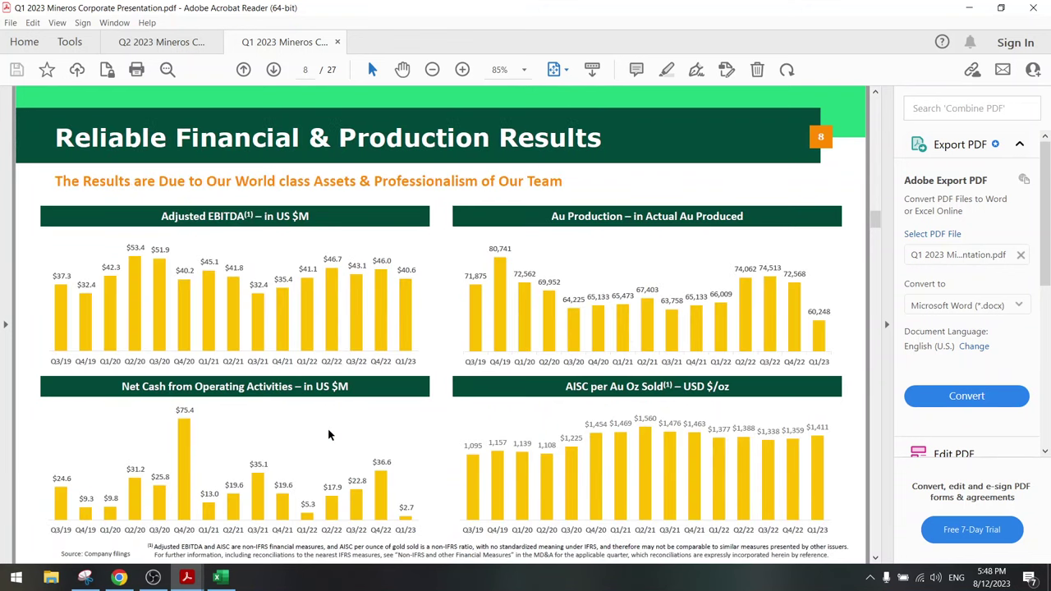
pyautogui.scroll(-1, 328, 428)
pyautogui.scroll(-1, 328, 427)
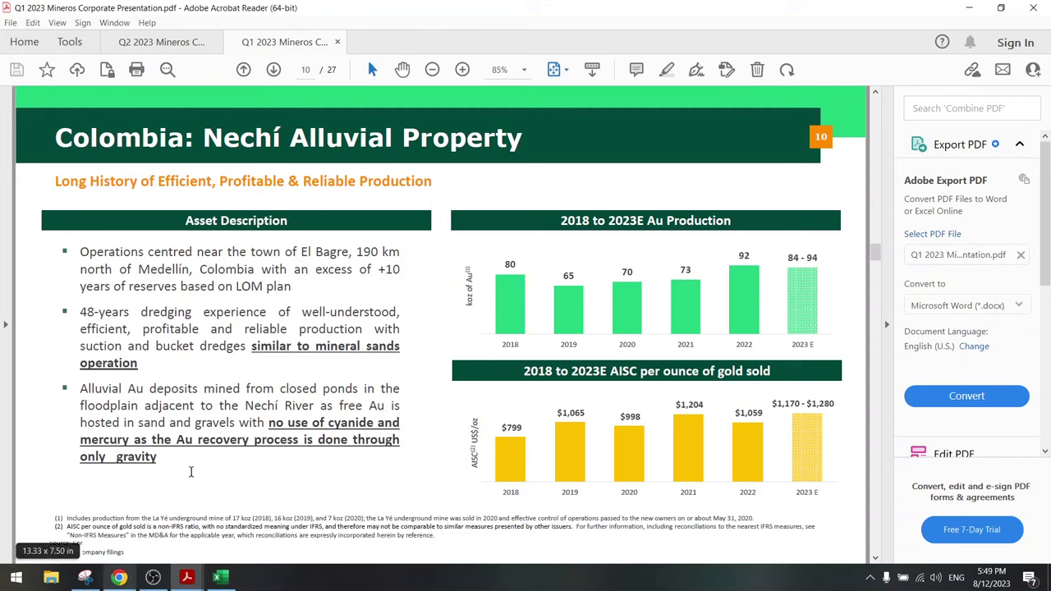
# Switch to the Mineros Our Operations page in Chrome and look through the Nechí Alluvial overview, technical report and video sections
pyautogui.click(120, 578)
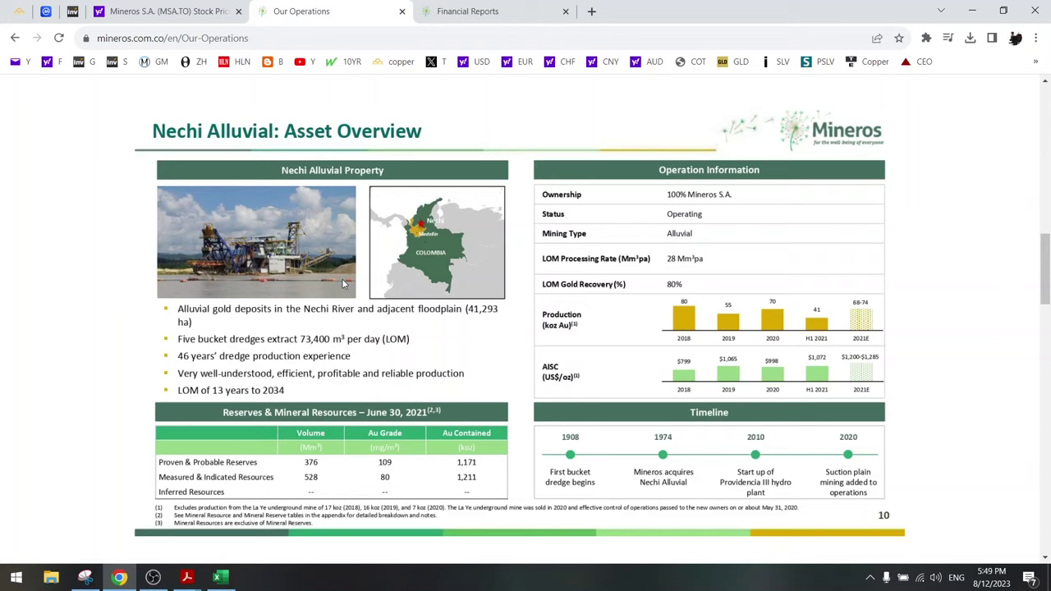
pyautogui.scroll(-3, 326, 511)
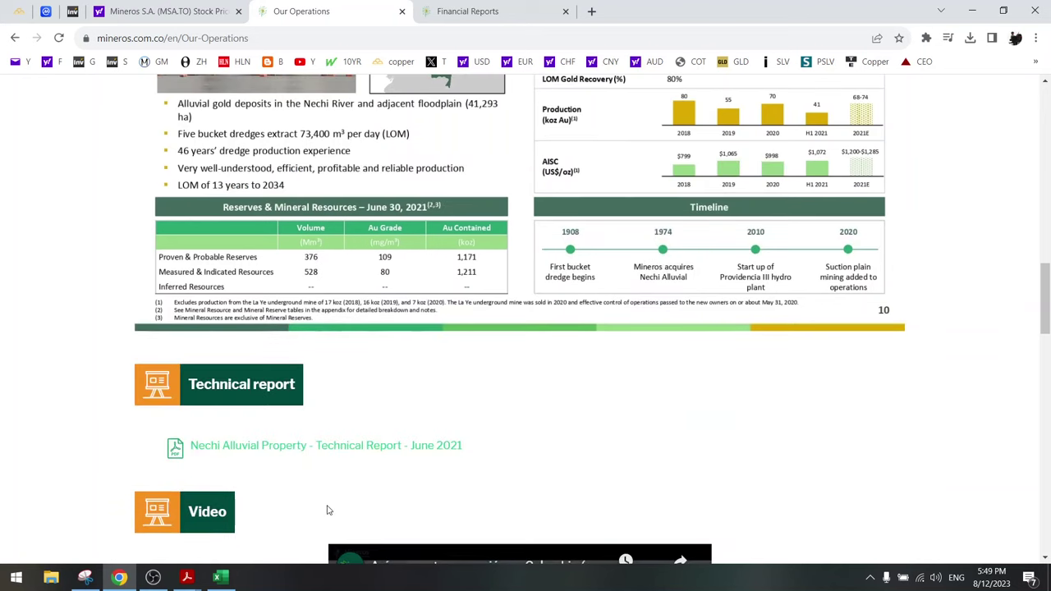
pyautogui.scroll(-3, 329, 501)
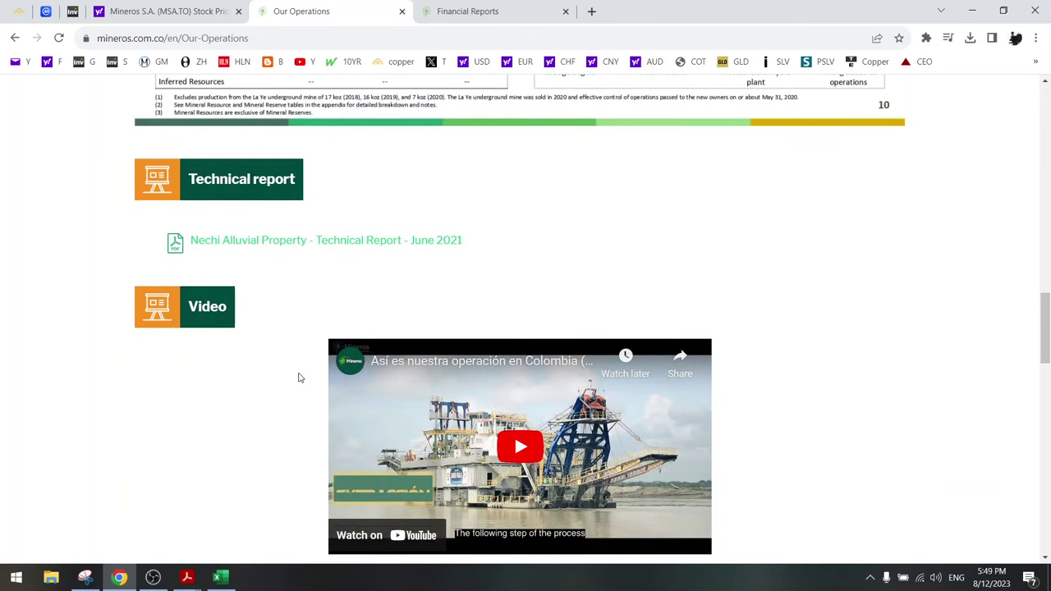
pyautogui.scroll(-5, 301, 377)
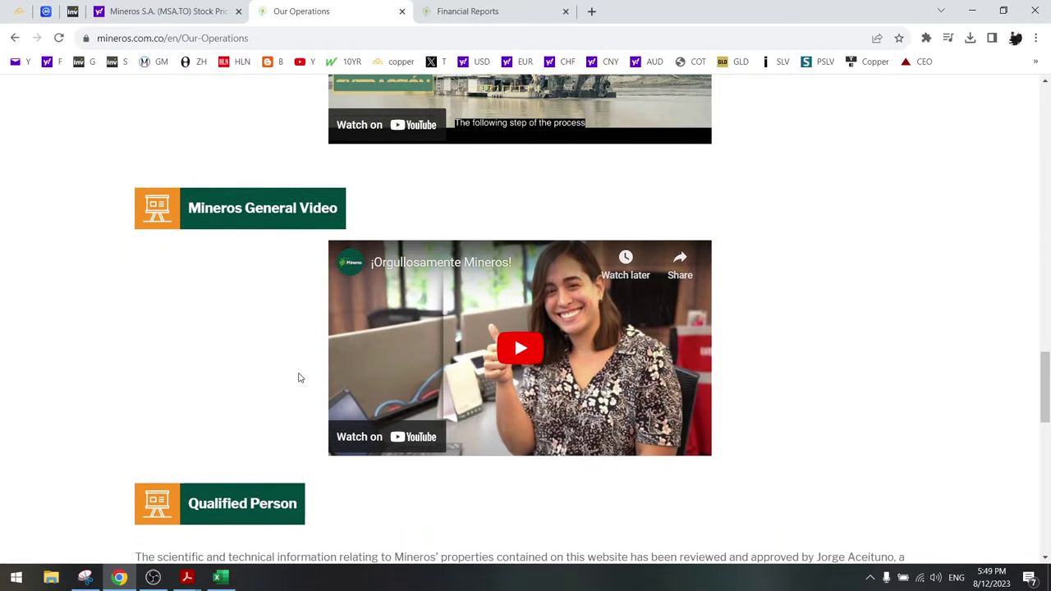
pyautogui.scroll(-10, 300, 377)
pyautogui.scroll(9, 300, 378)
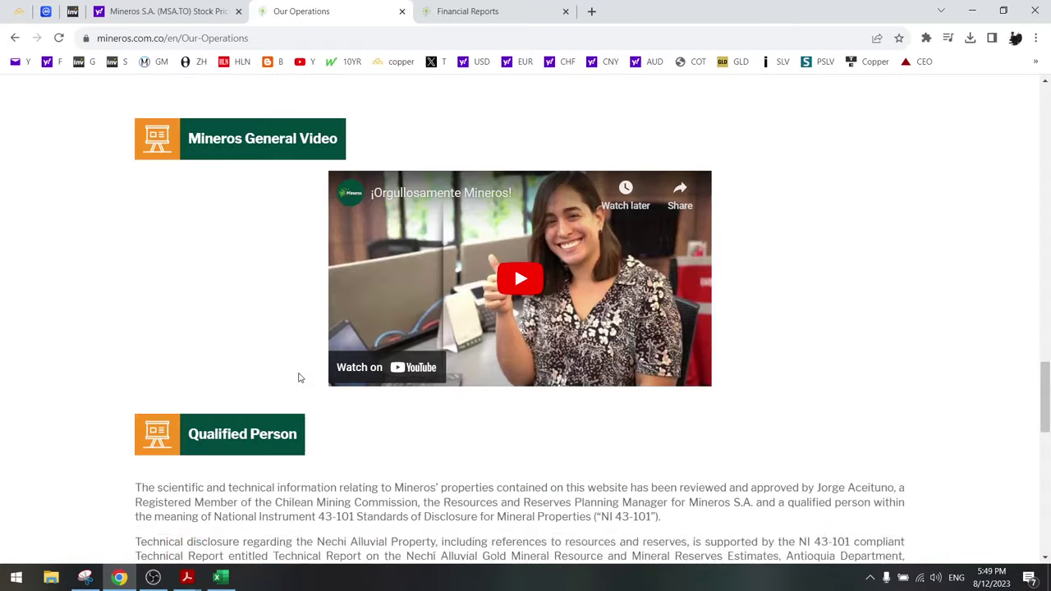
pyautogui.scroll(10, 300, 378)
# Switch to the MSA sheet in Excel and set the AISC to 1420 for 2026 and 1440 for 2027
pyautogui.click(219, 577)
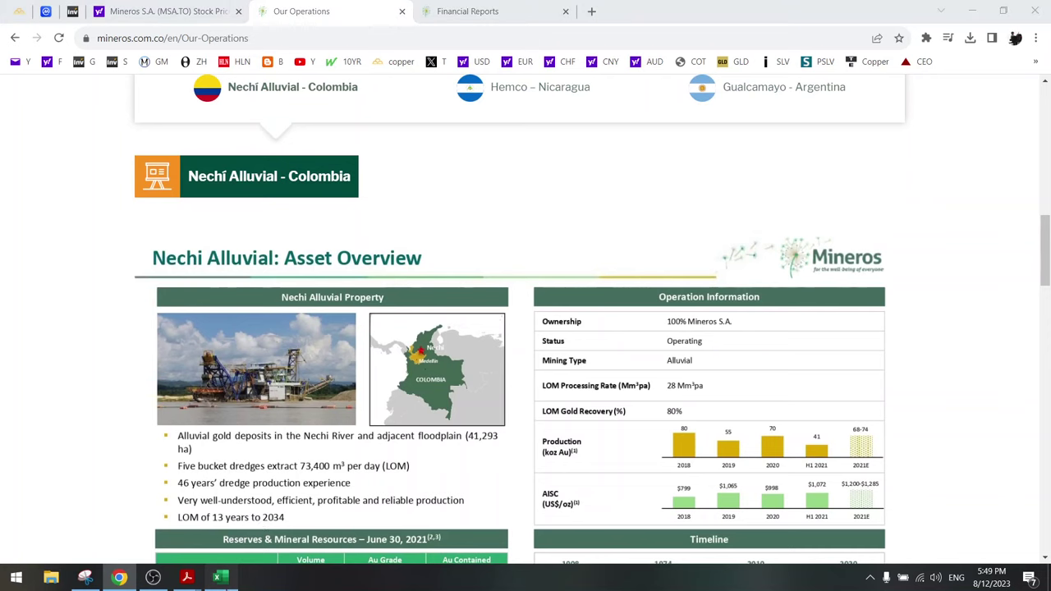
pyautogui.click(507, 266)
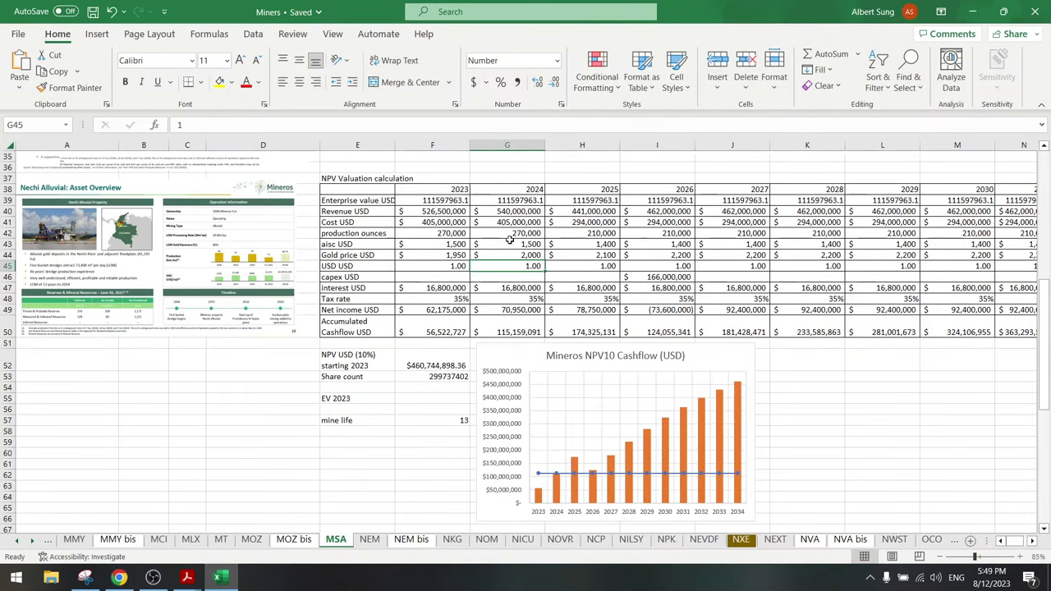
pyautogui.click(509, 239)
pyautogui.click(584, 243)
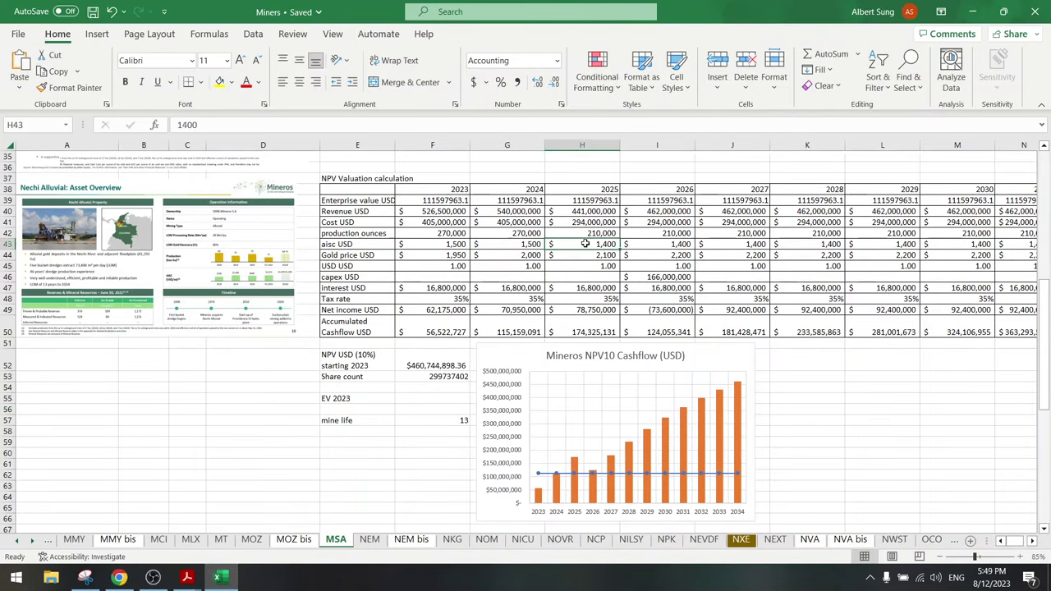
pyautogui.click(659, 244)
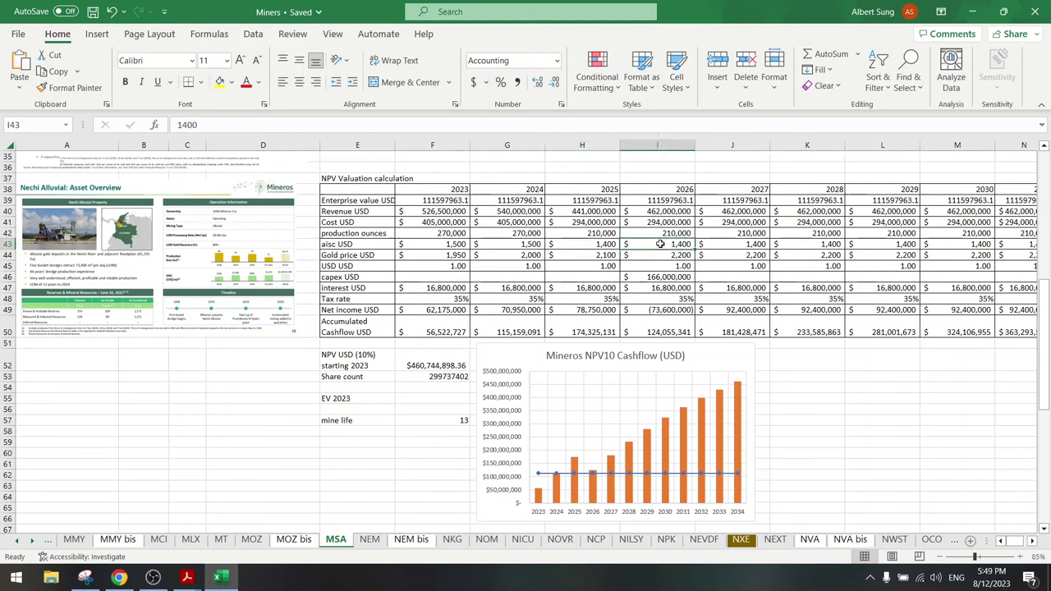
pyautogui.write('1420')
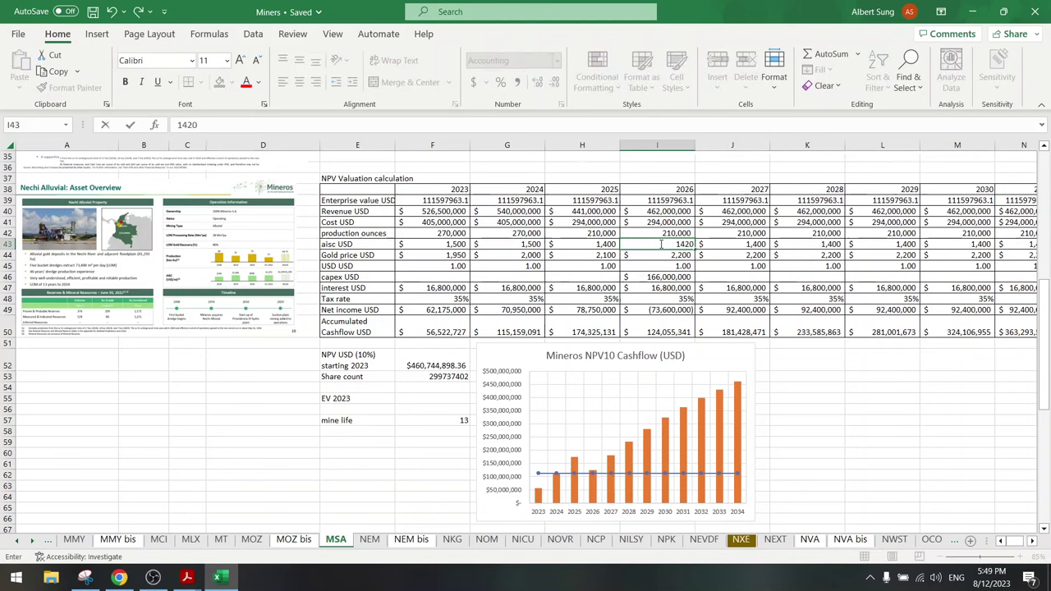
pyautogui.press('Tab')
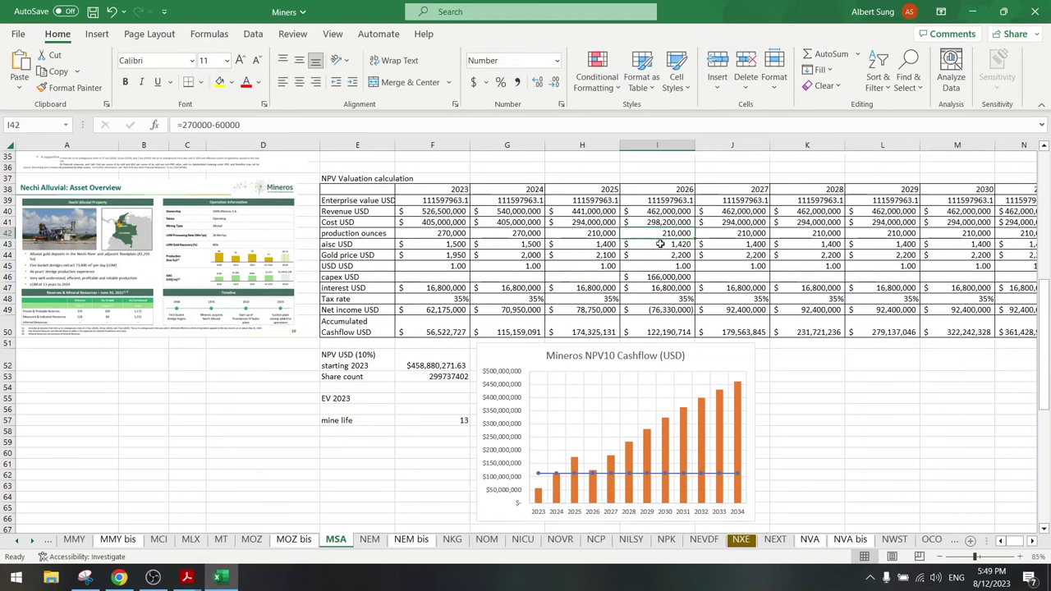
pyautogui.write('1,4')
pyautogui.write('40')
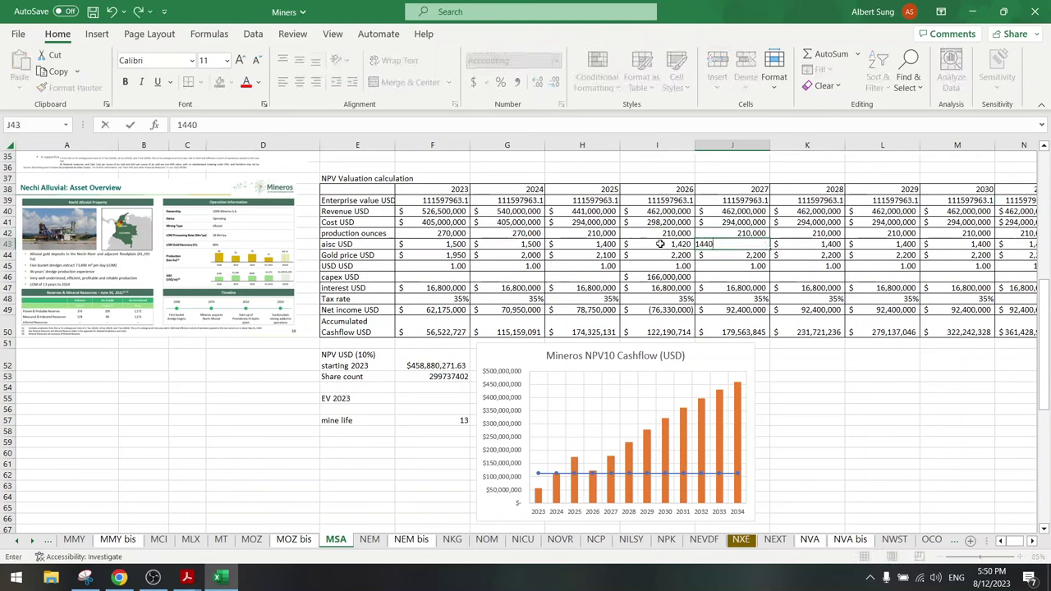
pyautogui.press('Return')
# Extend the AISC series in row 43 through 2034 in yearly increments of 20 and save the workbook
pyautogui.moveTo(608, 243); pyautogui.dragTo(908, 251)
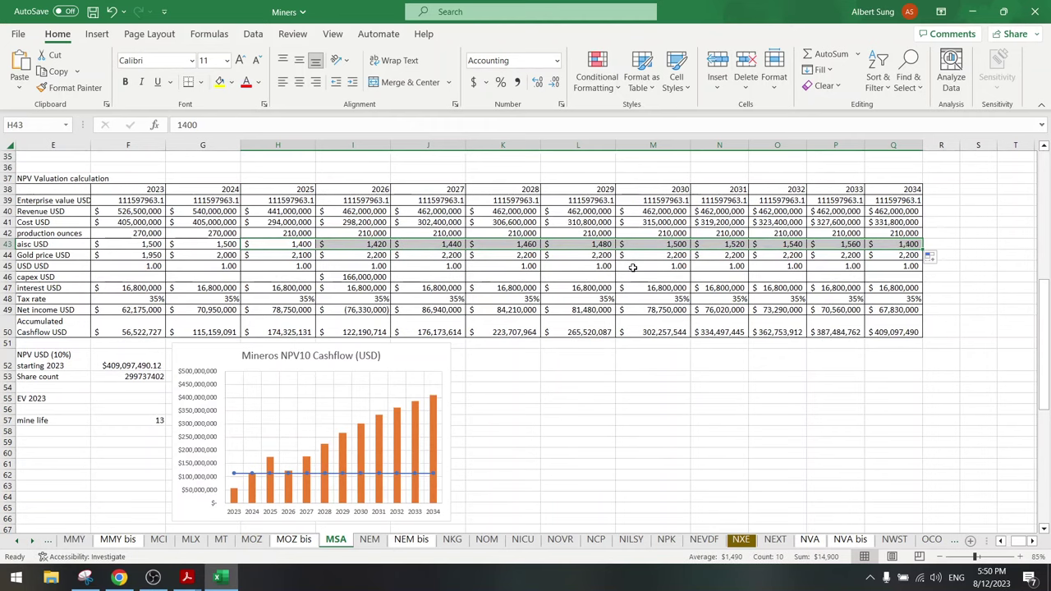
pyautogui.click(633, 265)
pyautogui.hscroll(-4, 1022, 542)
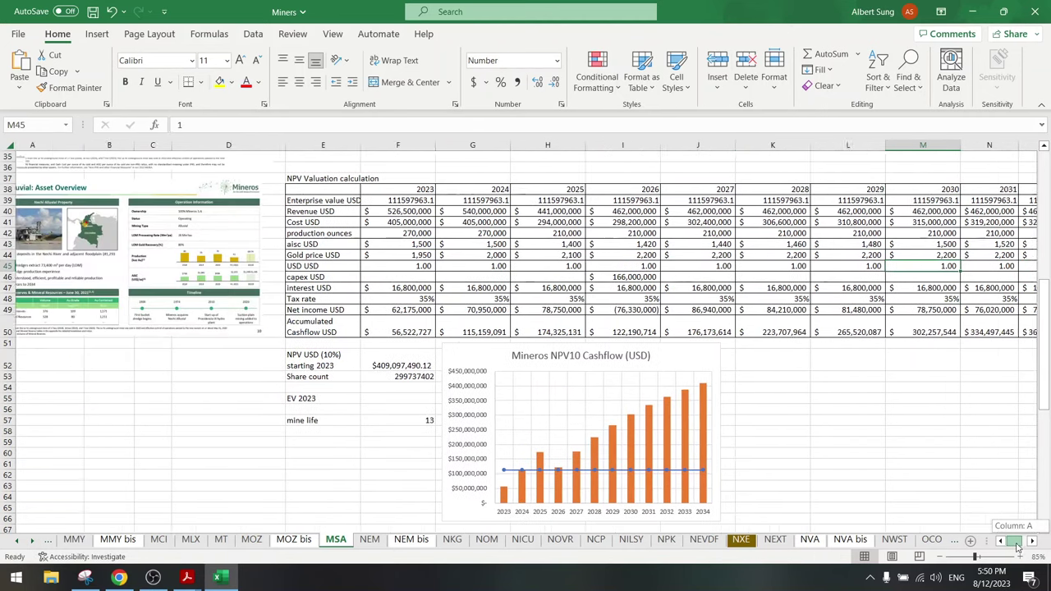
pyautogui.click(583, 266)
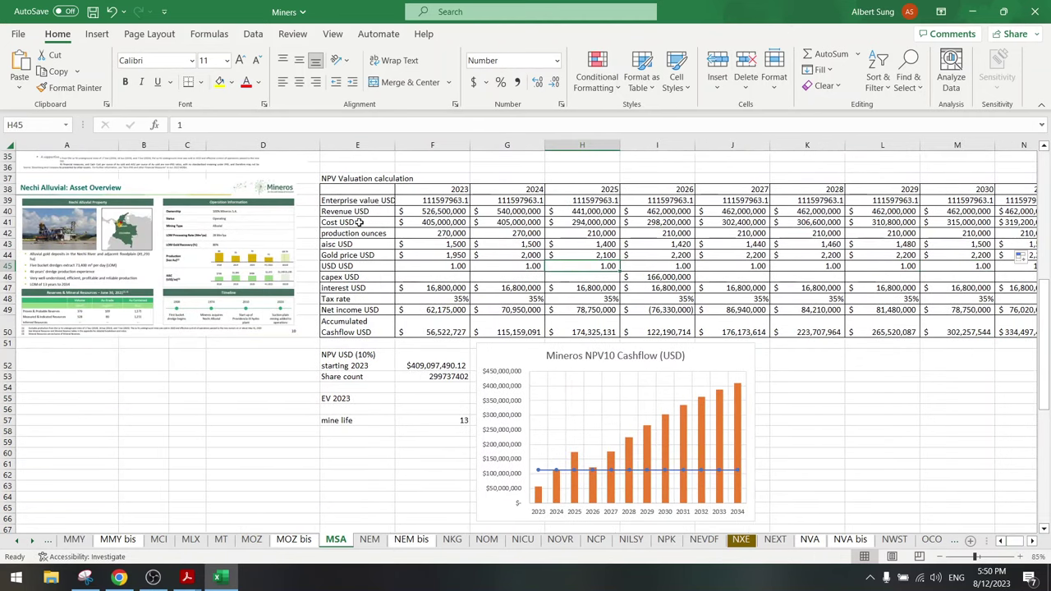
pyautogui.click(93, 12)
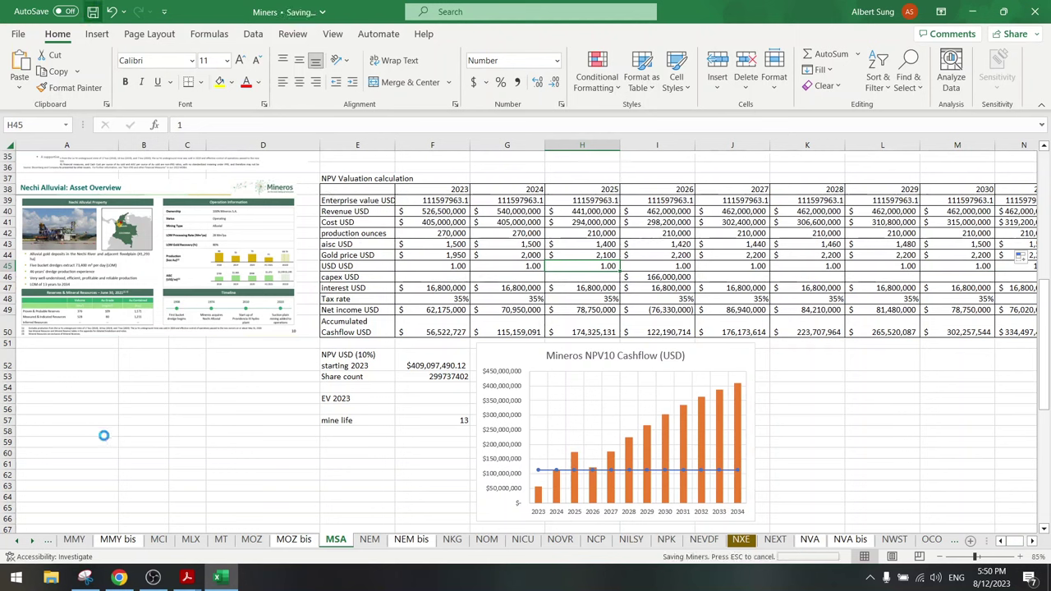
# Switch to the Mineros Our Operations page in Chrome and show the Hemco – Nicaragua asset
pyautogui.click(119, 577)
pyautogui.scroll(10, 304, 331)
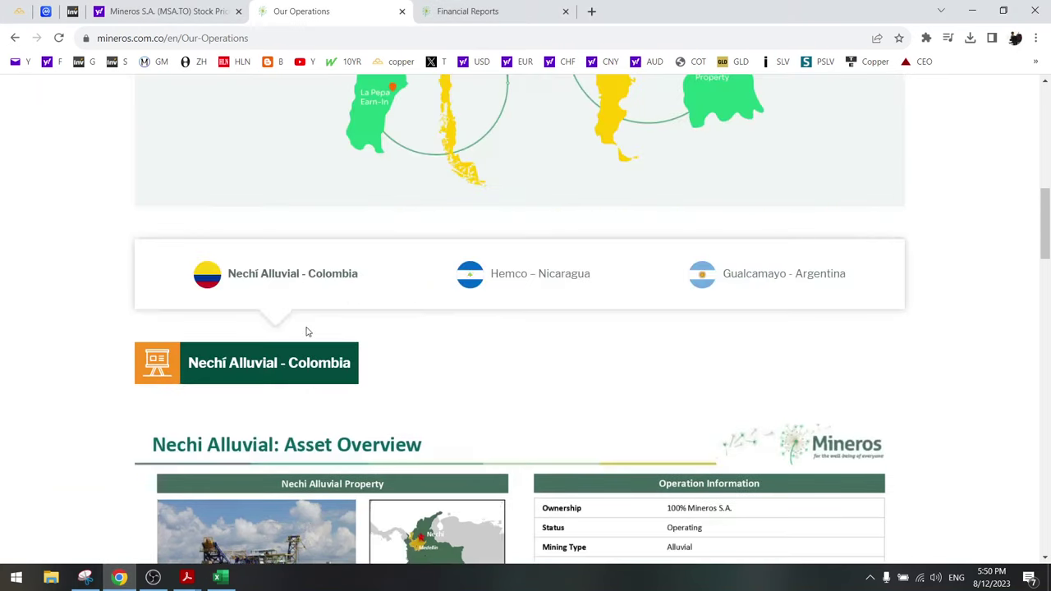
pyautogui.scroll(-1, 270, 319)
pyautogui.scroll(-9, 268, 319)
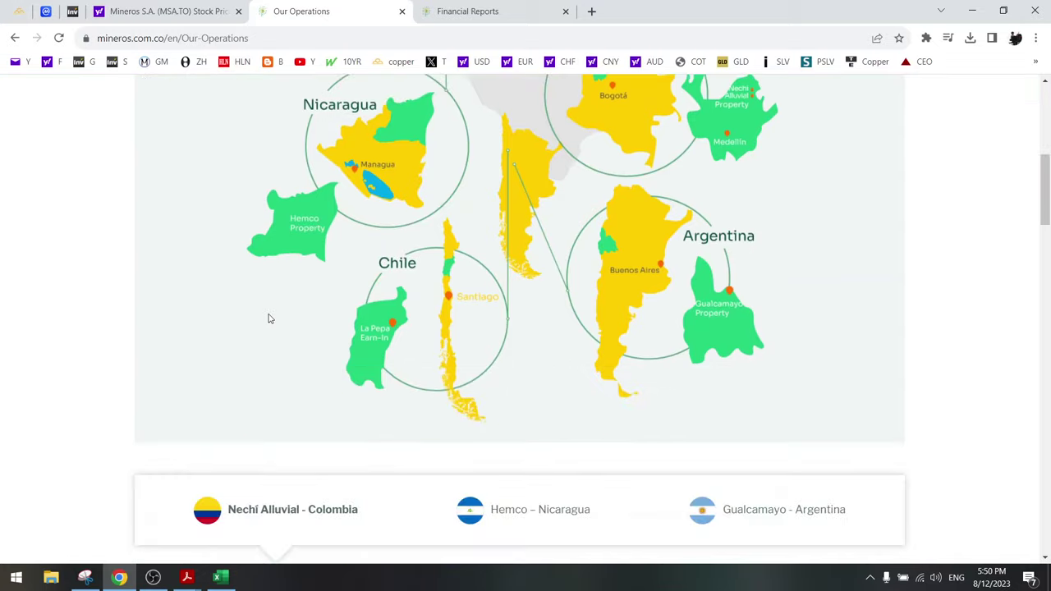
pyautogui.scroll(2, 268, 314)
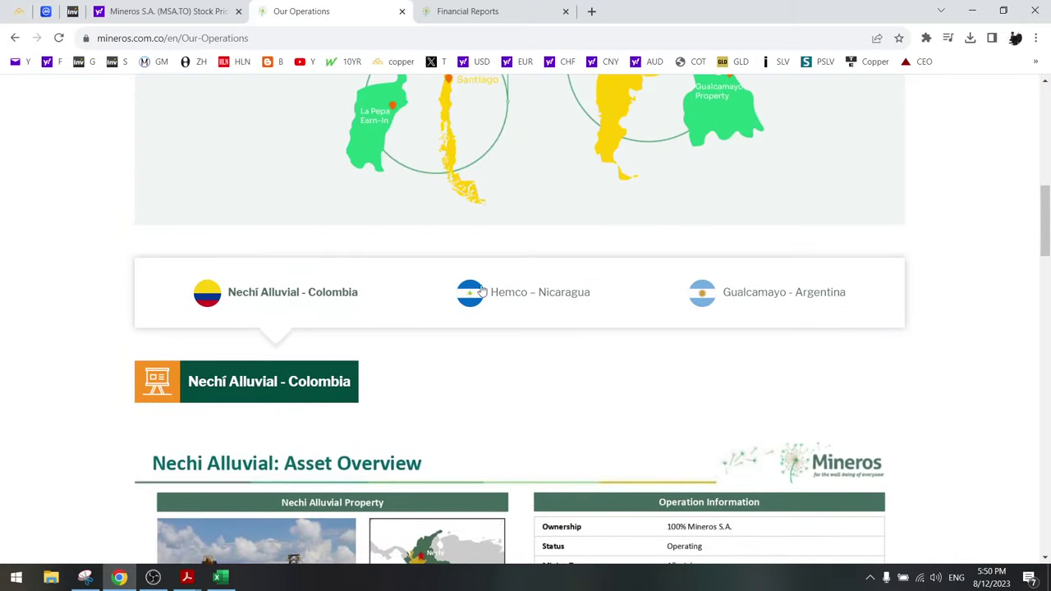
pyautogui.click(548, 297)
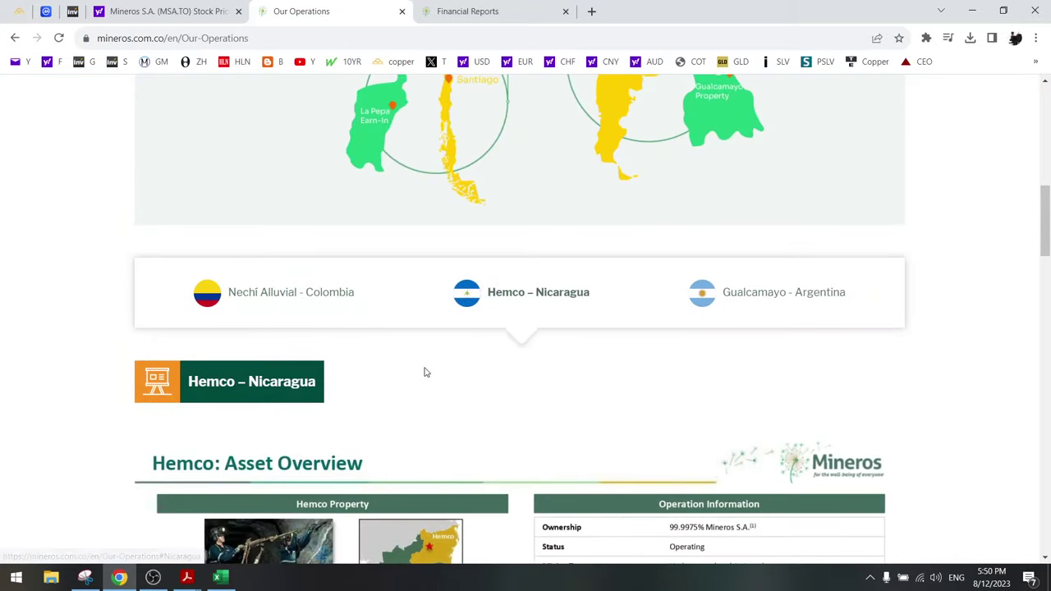
# Examine Hemco's asset overview for its reserves and resources, annual gold production, AISC and timeline
pyautogui.scroll(-3, 425, 370)
pyautogui.scroll(-3, 425, 371)
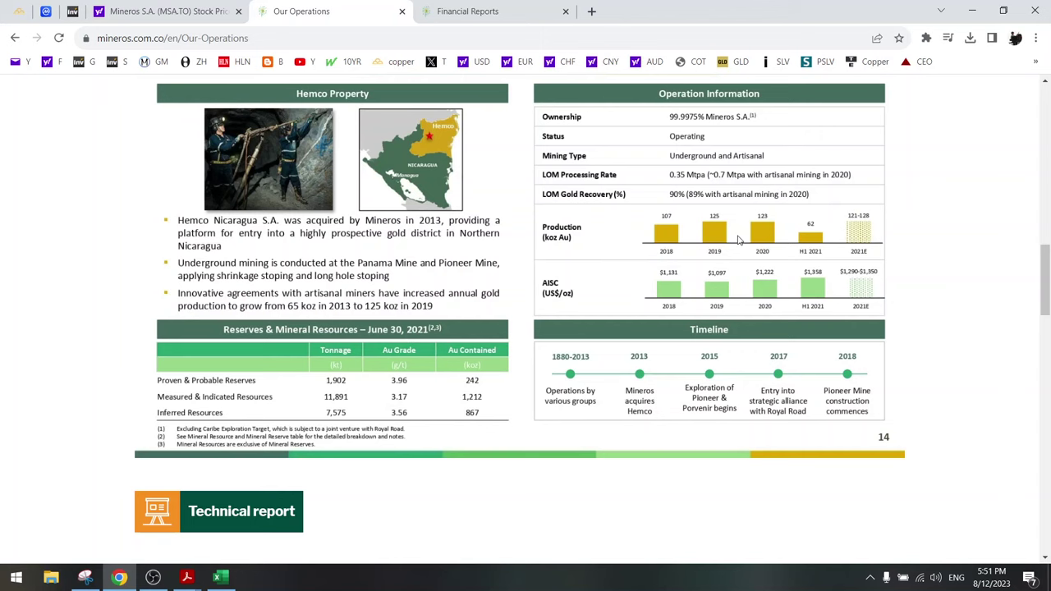
pyautogui.scroll(-8, 738, 240)
pyautogui.scroll(8, 738, 240)
pyautogui.scroll(3, 712, 254)
pyautogui.scroll(-3, 712, 254)
pyautogui.scroll(-7, 712, 254)
pyautogui.scroll(7, 712, 254)
# Switch to the MSA sheet in Excel and check the production ounces formulas from 2026 to 2033
pyautogui.click(220, 577)
pyautogui.click(702, 238)
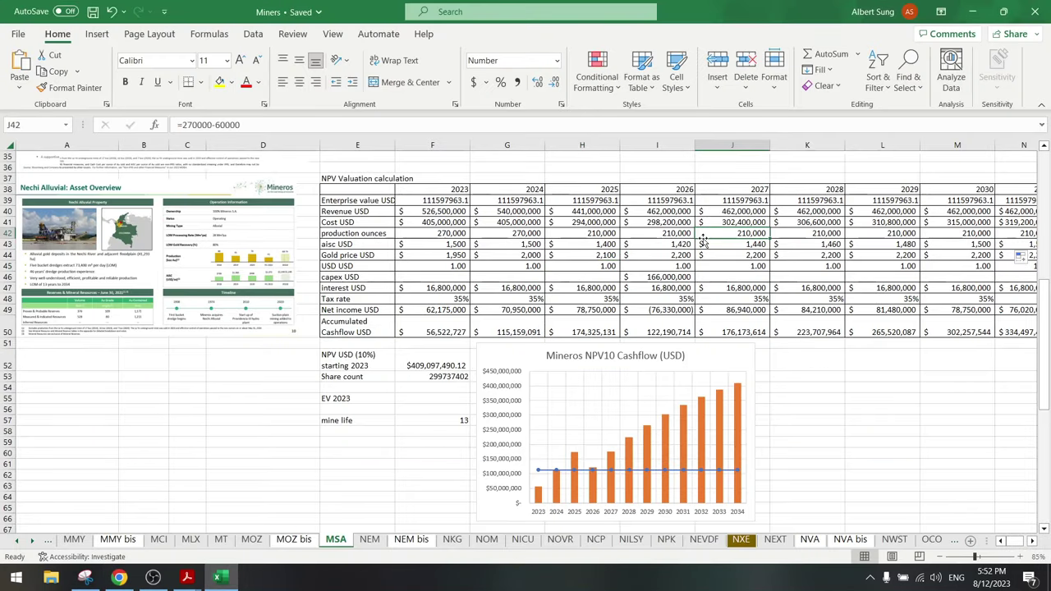
pyautogui.click(675, 234)
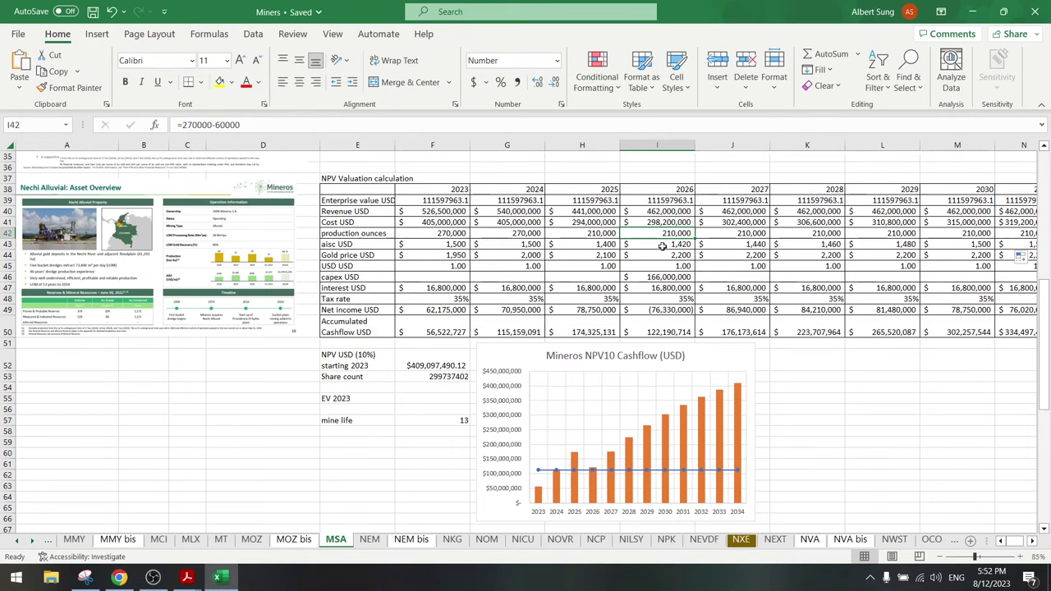
pyautogui.press('Right')
pyautogui.press('Right')
pyautogui.press('Right')
pyautogui.press('Right')
pyautogui.press('Right')
pyautogui.press('Right')
pyautogui.press('Right')
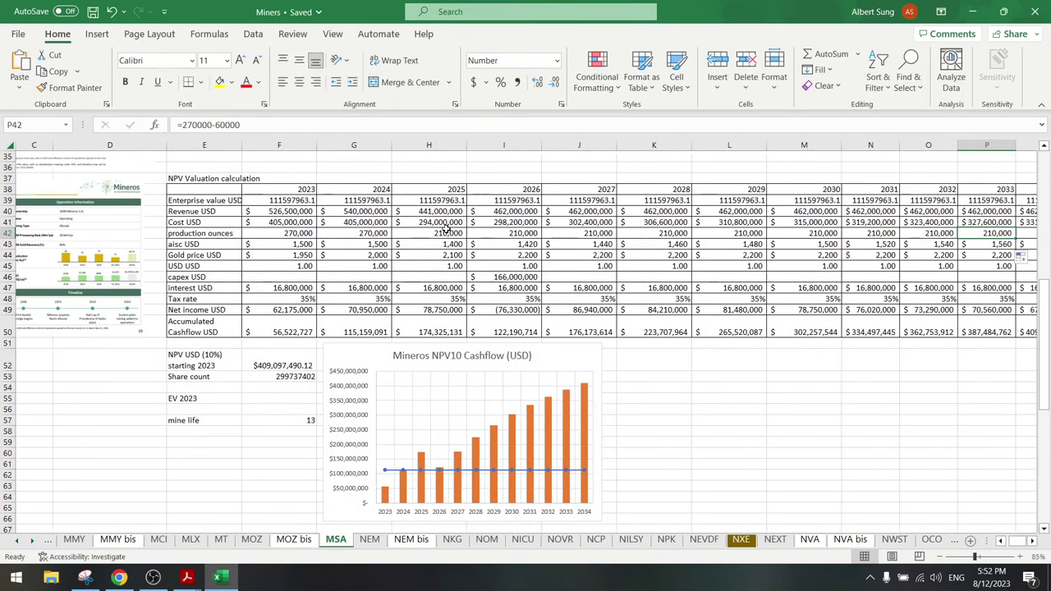
pyautogui.click(444, 234)
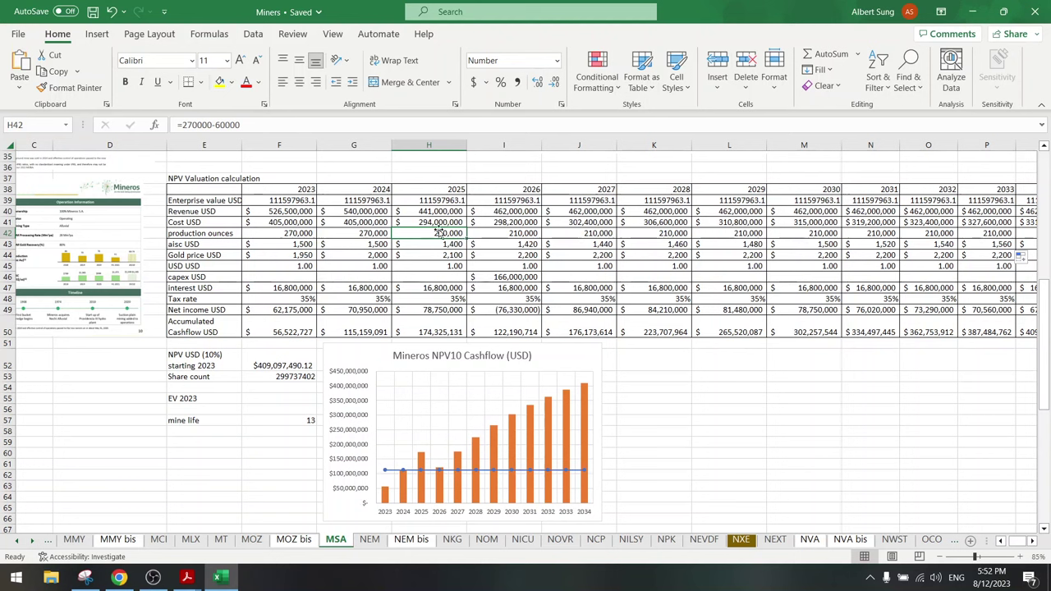
pyautogui.press('Right')
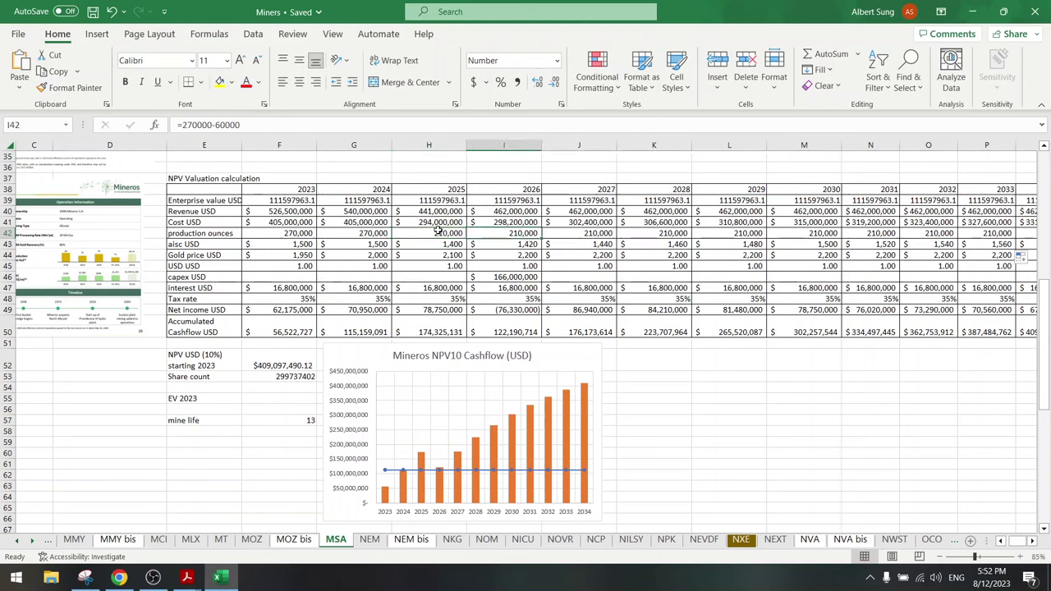
pyautogui.press('Right')
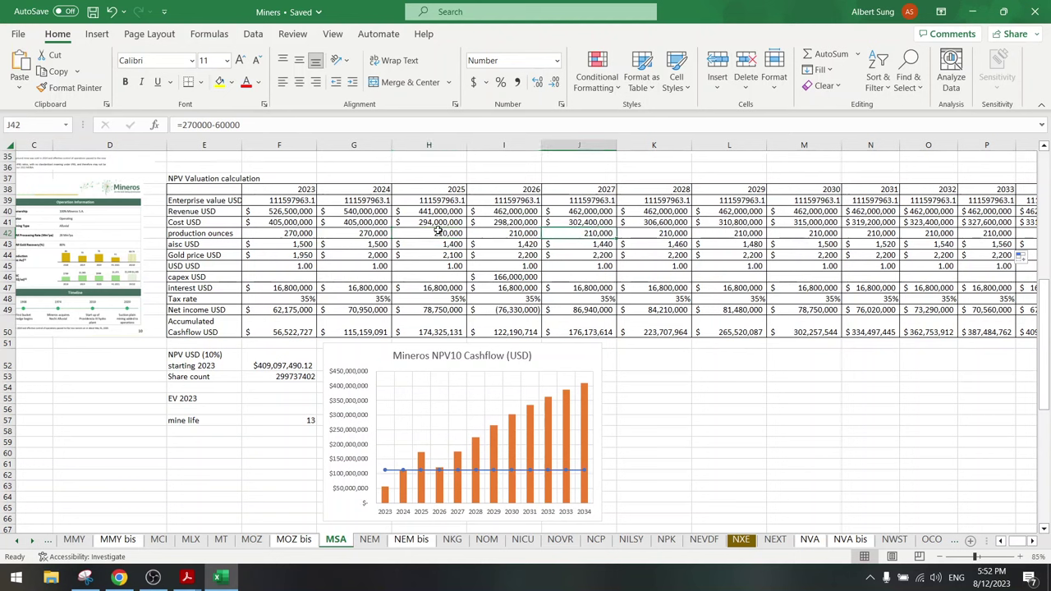
pyautogui.click(232, 124)
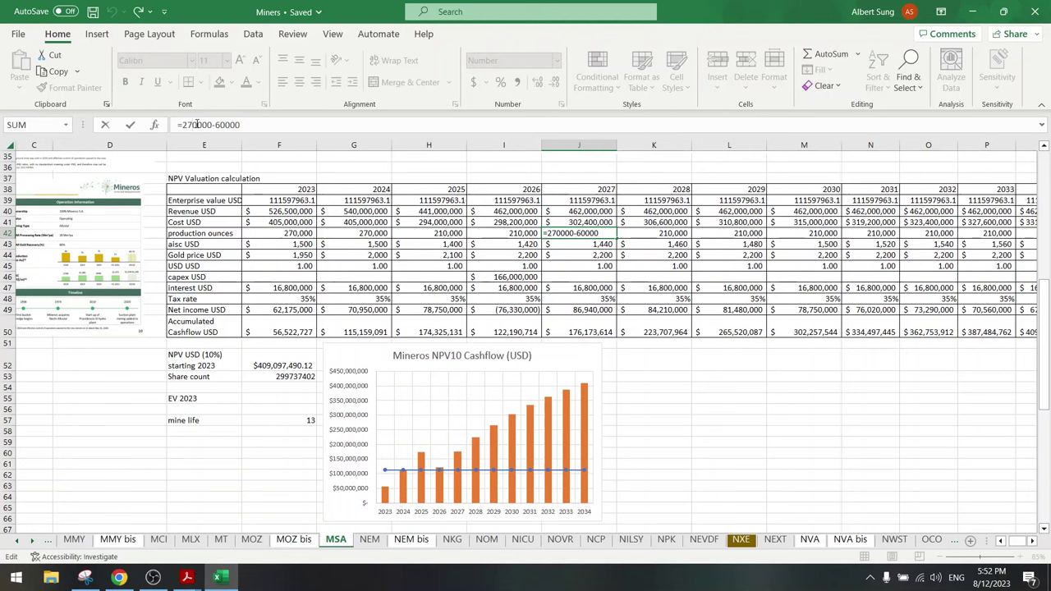
pyautogui.click(129, 580)
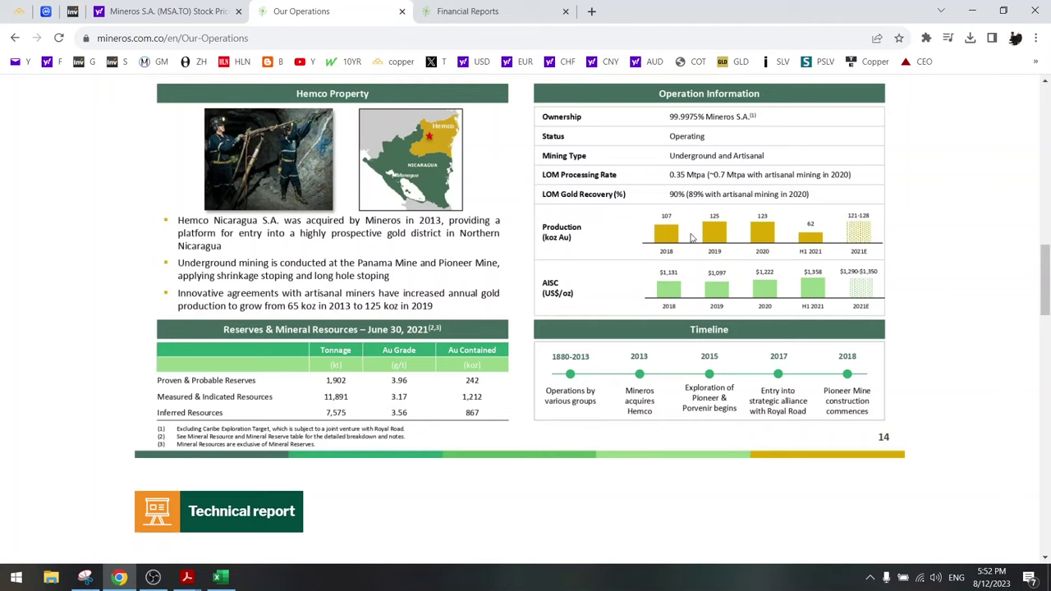
pyautogui.click(230, 577)
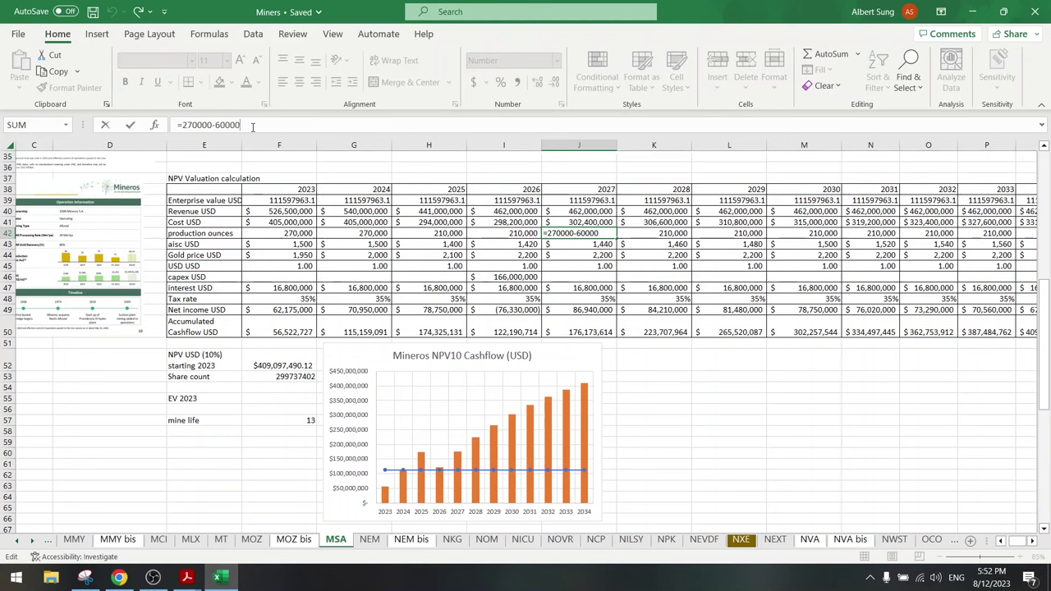
pyautogui.write('-20000')
pyautogui.hotkey('ctrl', 'Return')
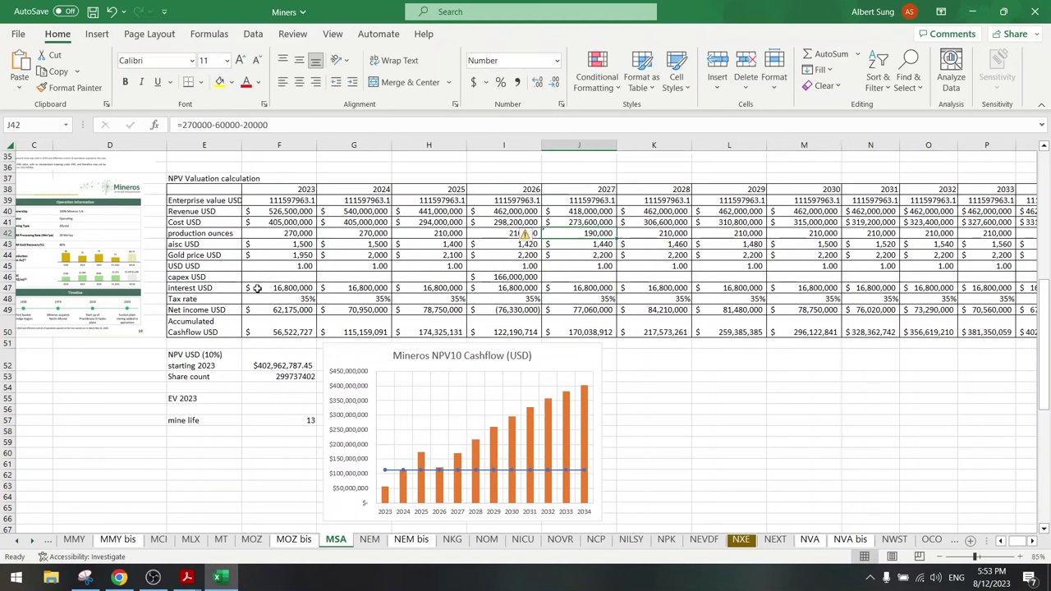
# Consult the Hemco overview in Chrome, and temporarily enlarge the 2023 production guidance picture in Excel to read its annual gold production
pyautogui.click(119, 577)
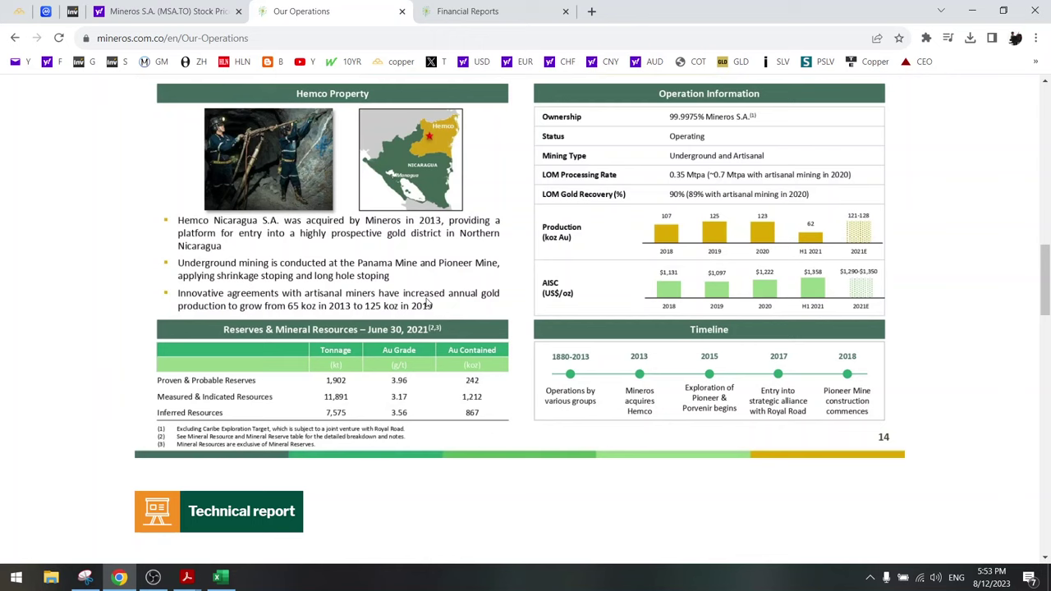
pyautogui.click(215, 577)
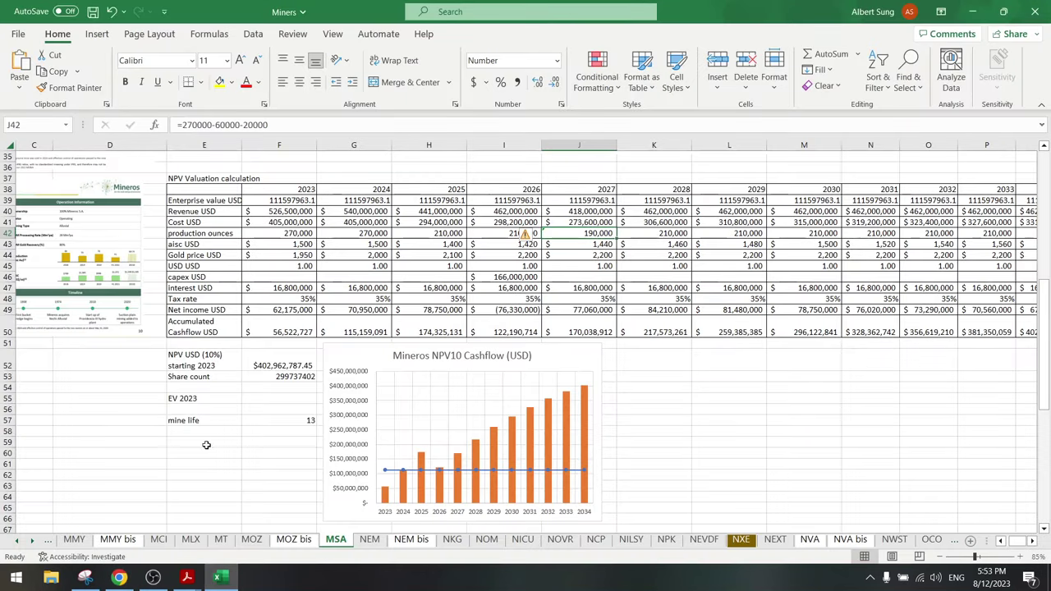
pyautogui.moveTo(217, 449); pyautogui.dragTo(4, 443)
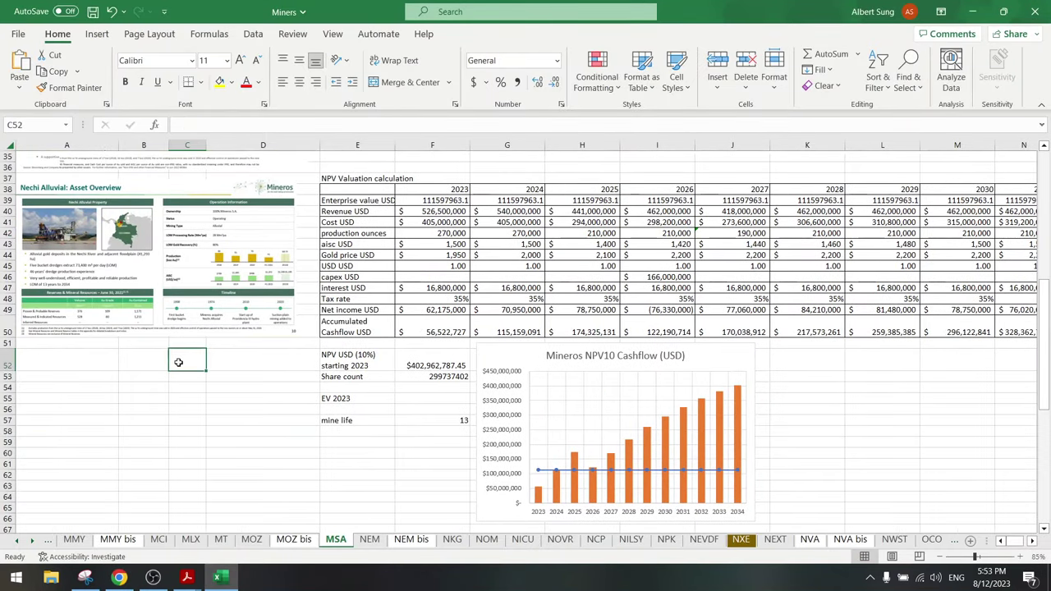
pyautogui.scroll(3, 180, 366)
pyautogui.click(212, 350)
pyautogui.click(235, 218)
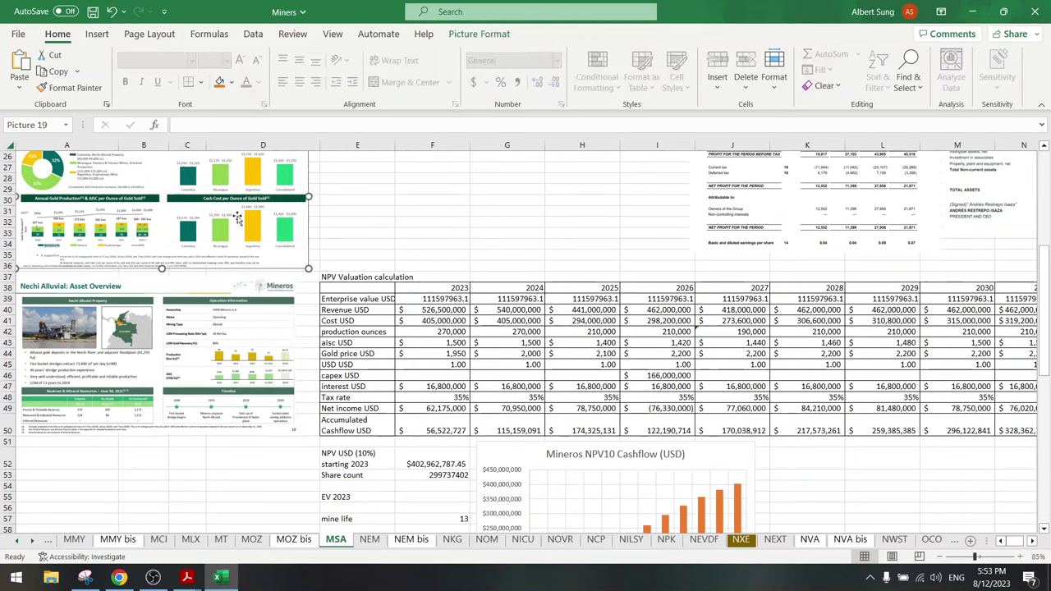
pyautogui.moveTo(309, 267); pyautogui.dragTo(470, 404)
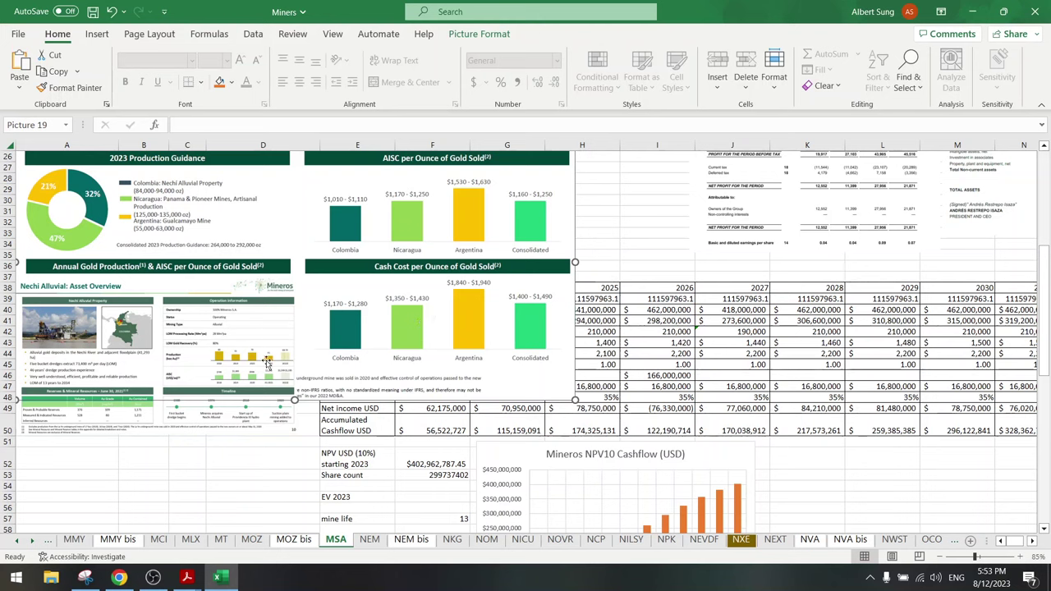
pyautogui.moveTo(360, 325); pyautogui.dragTo(552, 283)
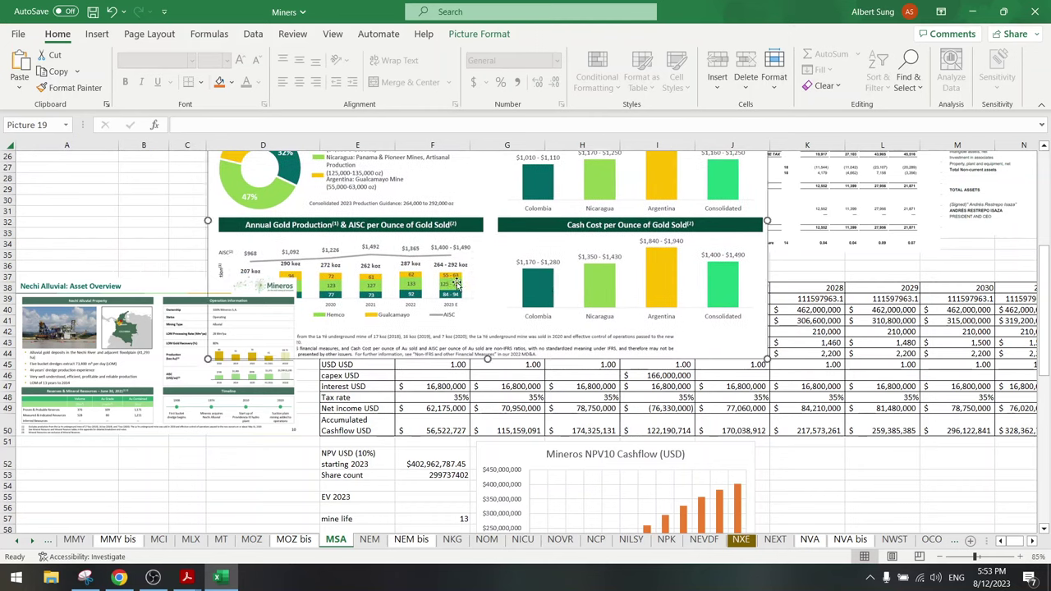
pyautogui.moveTo(464, 292); pyautogui.dragTo(284, 288)
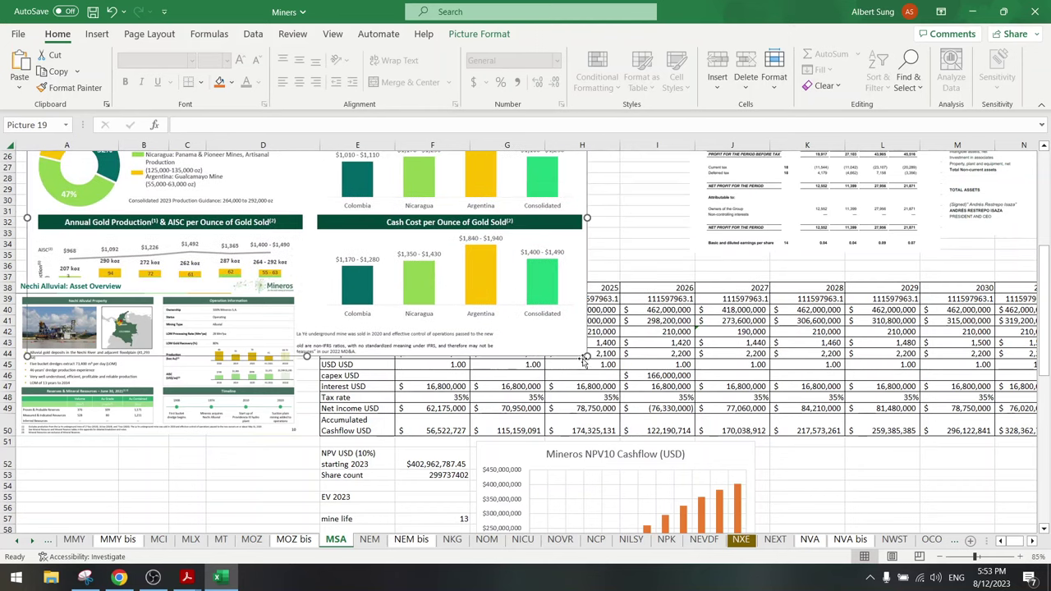
pyautogui.moveTo(586, 358); pyautogui.dragTo(308, 268)
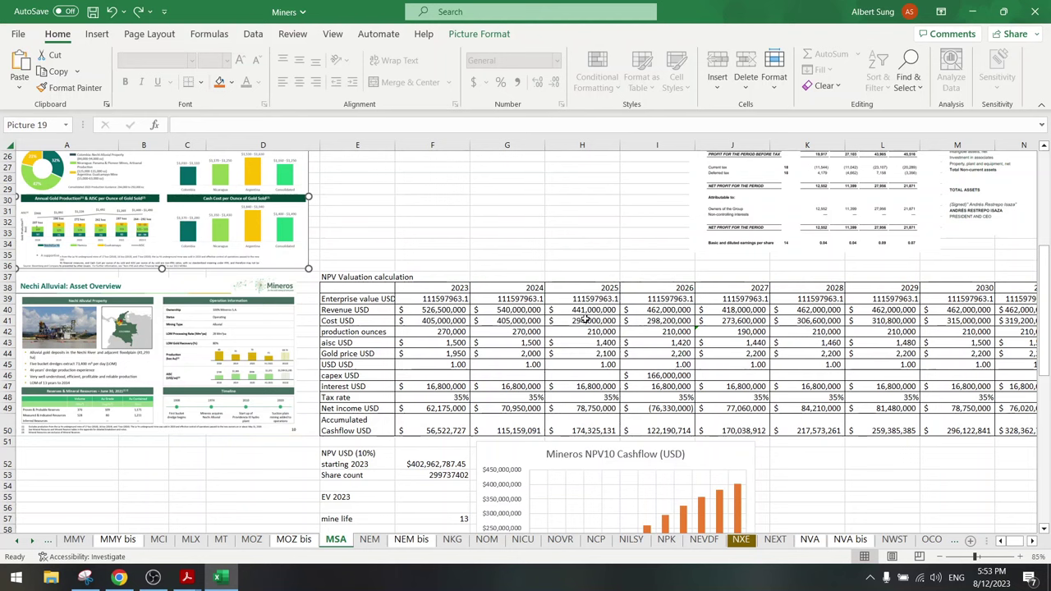
# Copy the 2027 production ounces formula in J42 across the 2028 to 2034 cells, K42 to Q42
pyautogui.click(586, 321)
pyautogui.press('Down')
pyautogui.press('Right')
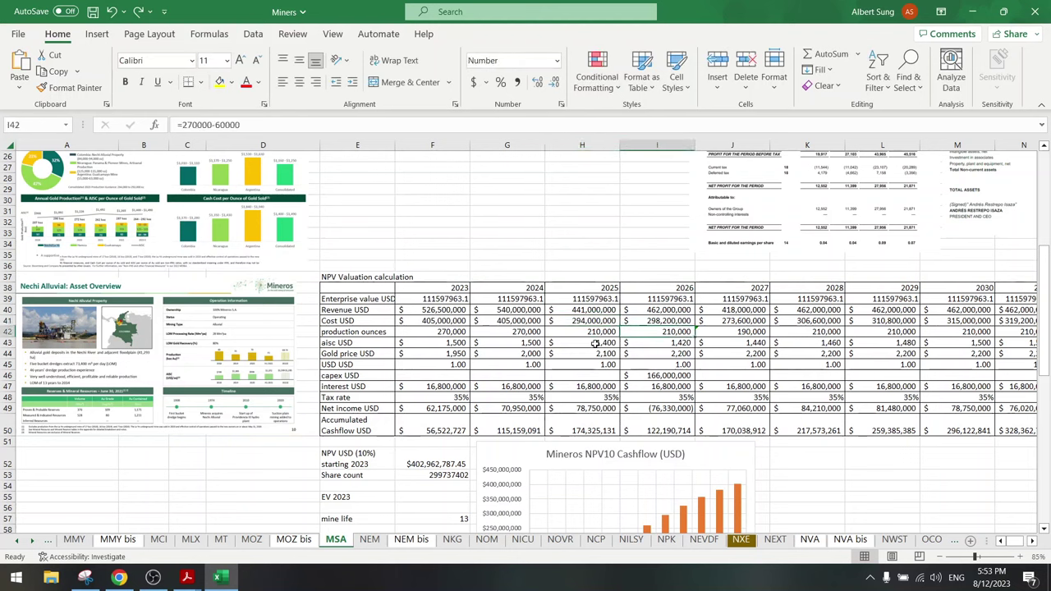
pyautogui.press('Right')
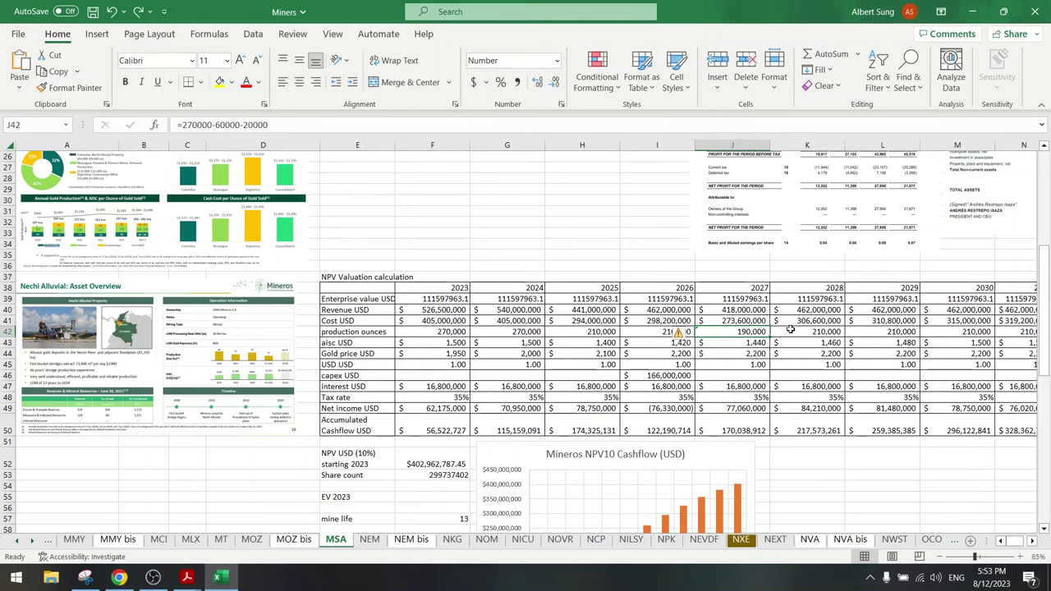
pyautogui.hotkey('ctrl', 'c')
pyautogui.moveTo(789, 329); pyautogui.dragTo(983, 330)
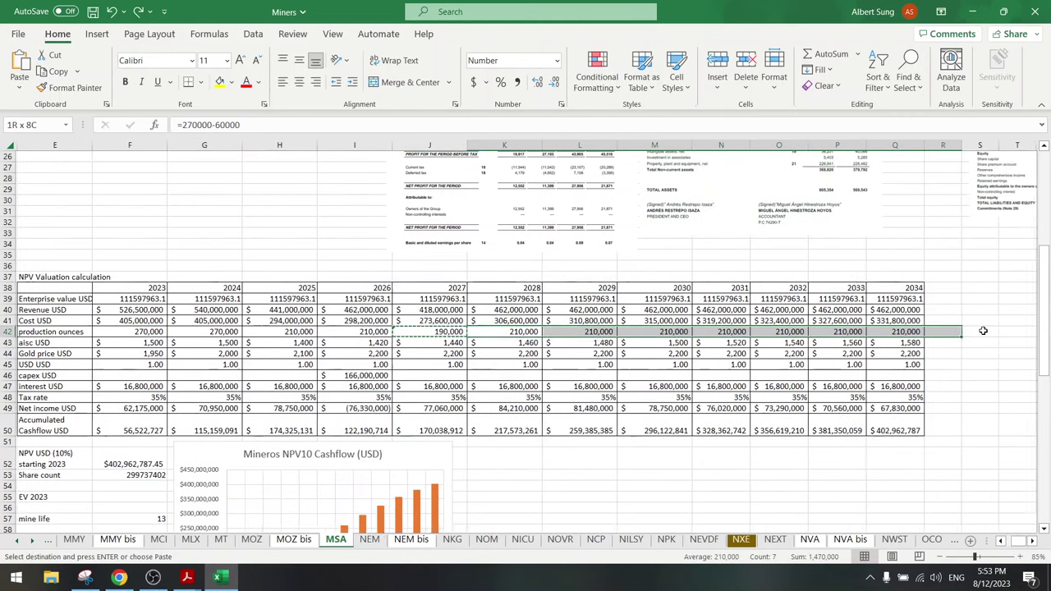
pyautogui.hotkey('ctrl', 'v')
pyautogui.press('Escape')
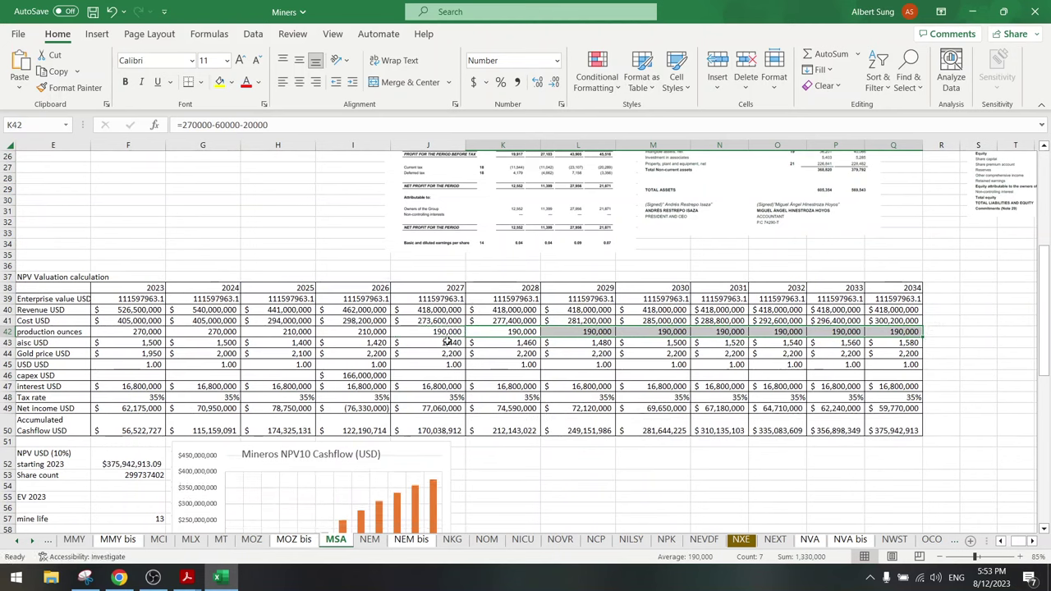
# Set the 2027 AISC in J43 to 1500
pyautogui.click(442, 331)
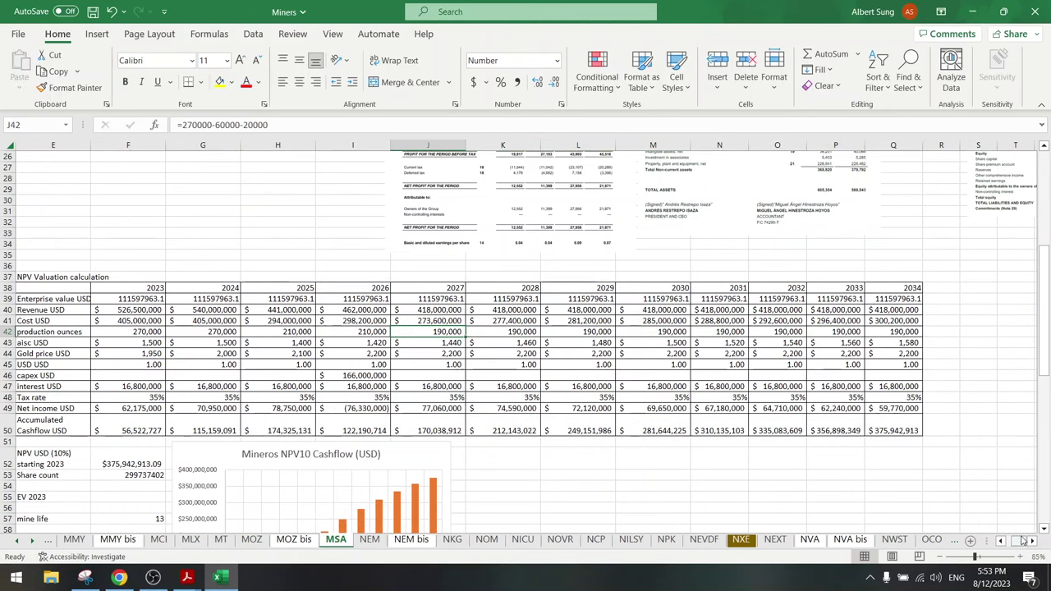
pyautogui.moveTo(1022, 543); pyautogui.dragTo(1015, 545)
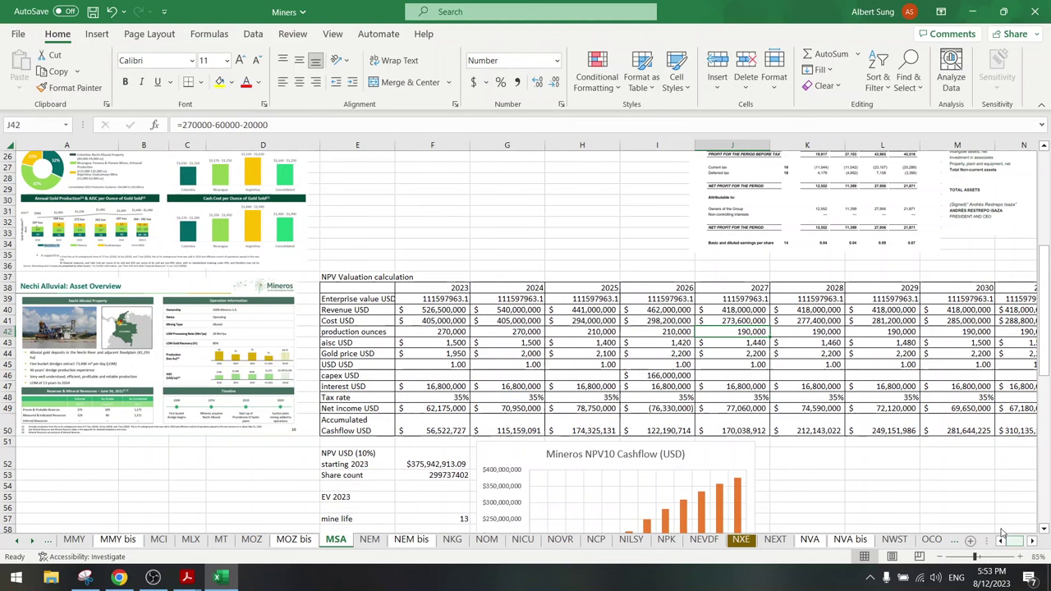
pyautogui.click(731, 343)
pyautogui.click(741, 331)
pyautogui.click(731, 343)
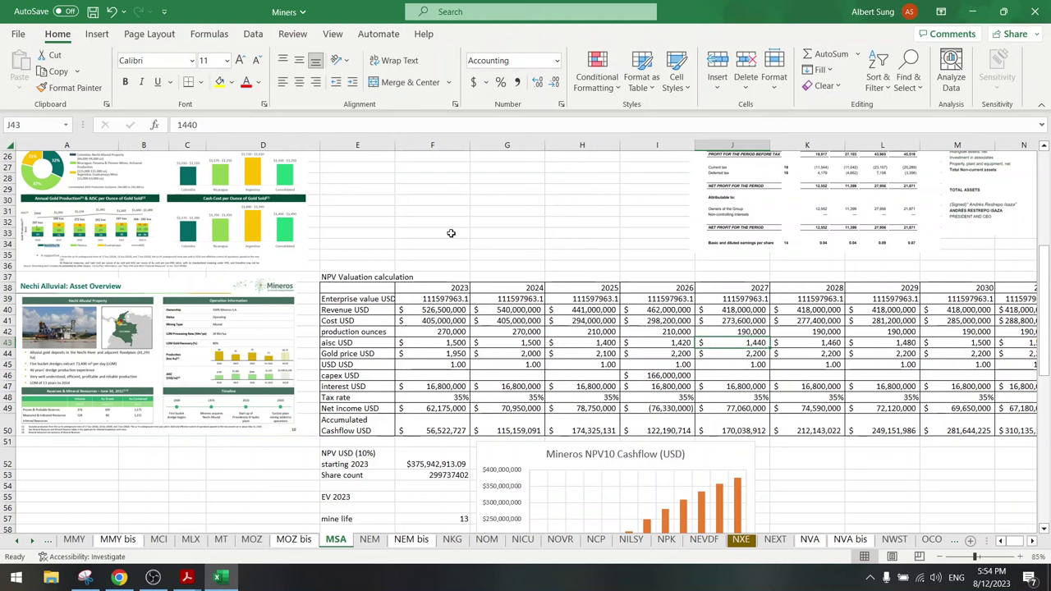
pyautogui.doubleClick(226, 127)
pyautogui.write('1500')
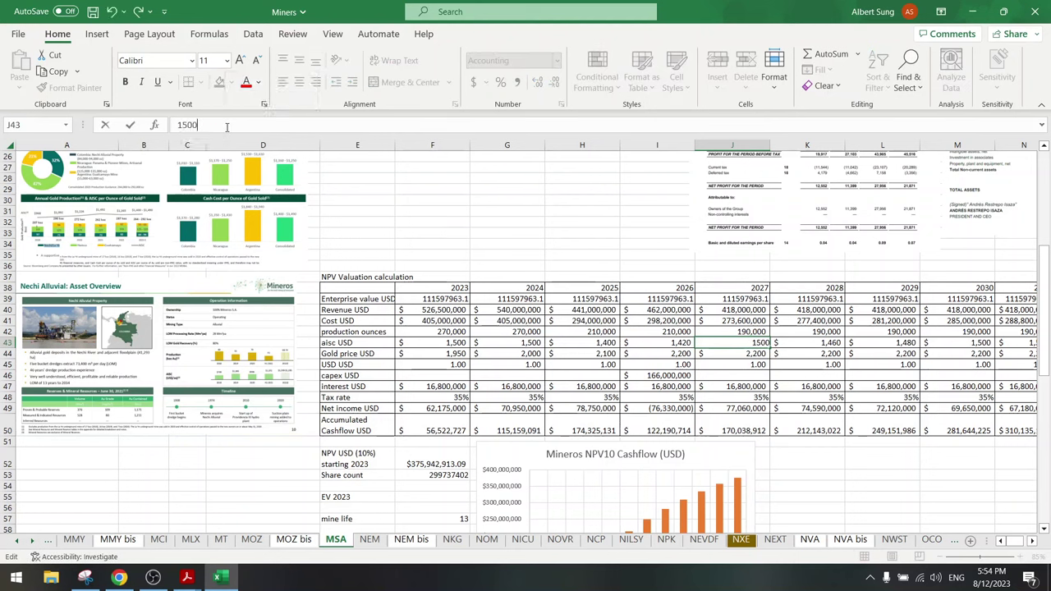
pyautogui.press('Return')
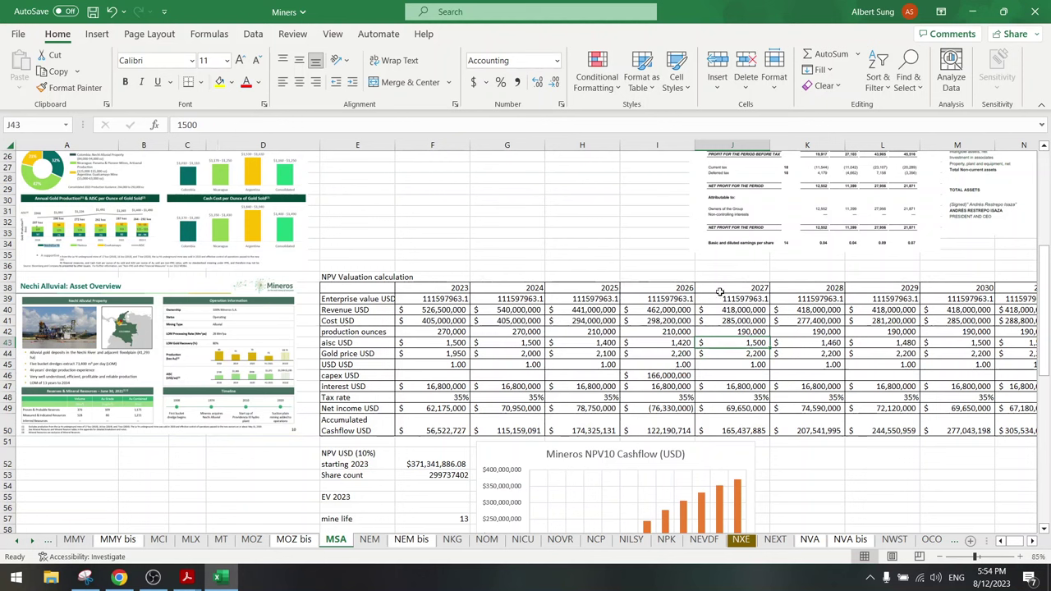
# Set the 2028 AISC in K43 to 1520 and extend the 2027–2028 series through 2034
pyautogui.click(815, 342)
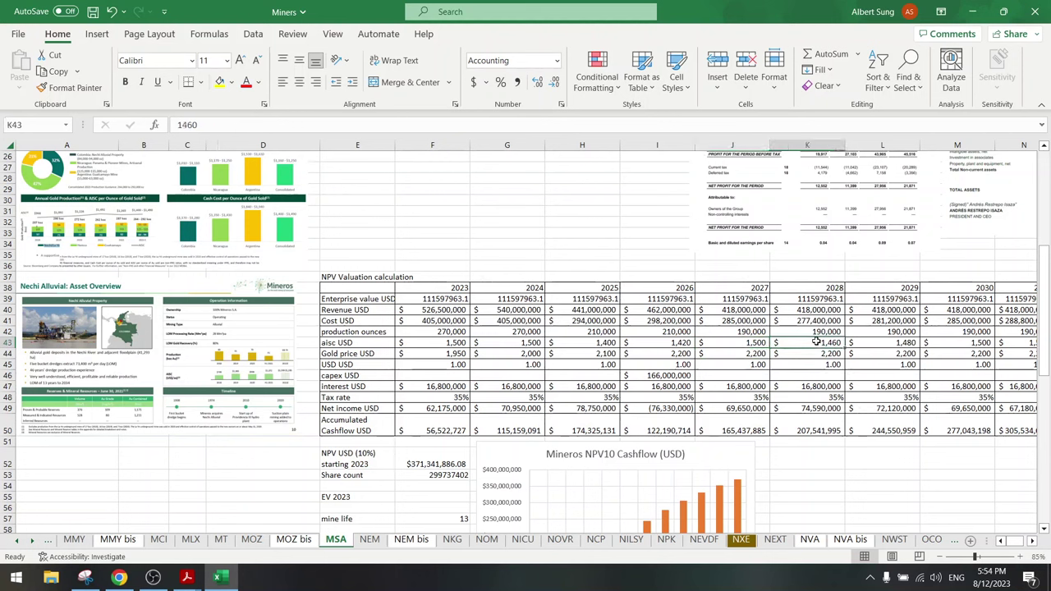
pyautogui.write('1520')
pyautogui.press('Return')
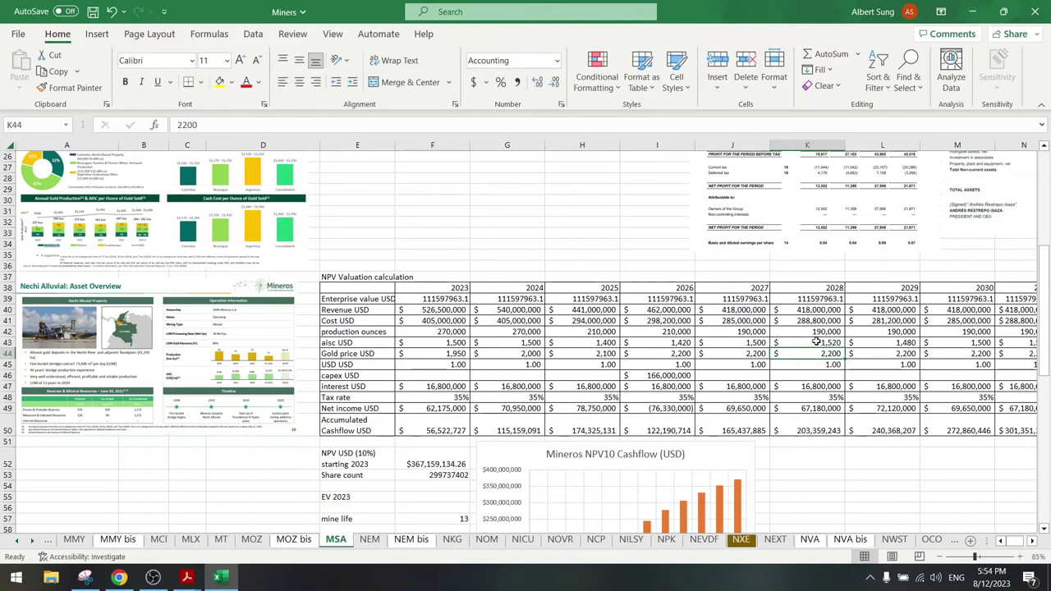
pyautogui.moveTo(749, 342); pyautogui.dragTo(899, 343)
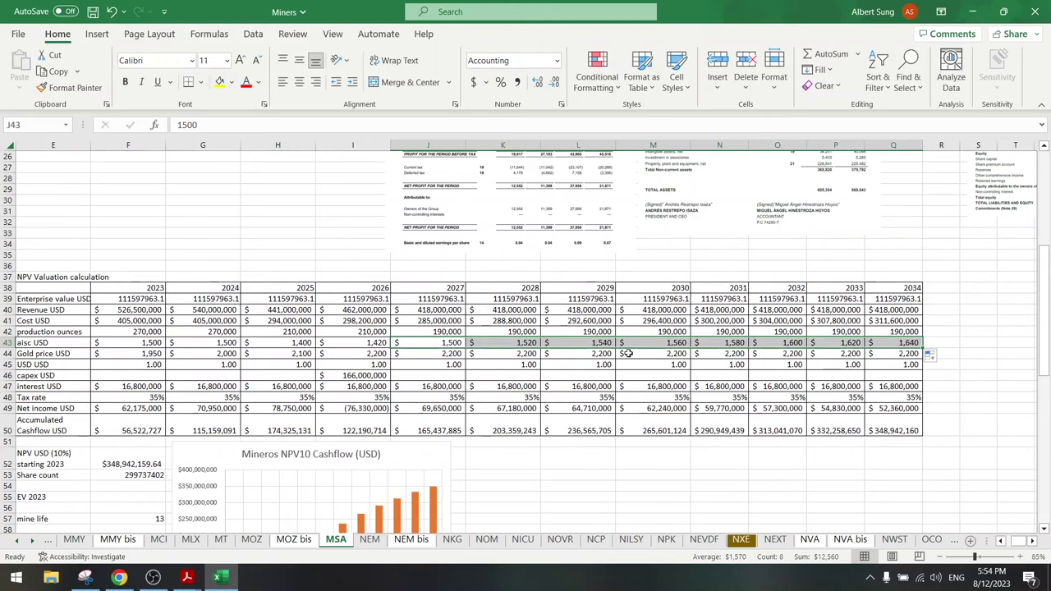
# Review the NPV10 cashflow chart and the 2027 and 2029 production ounces formulas, and save the workbook
pyautogui.click(385, 321)
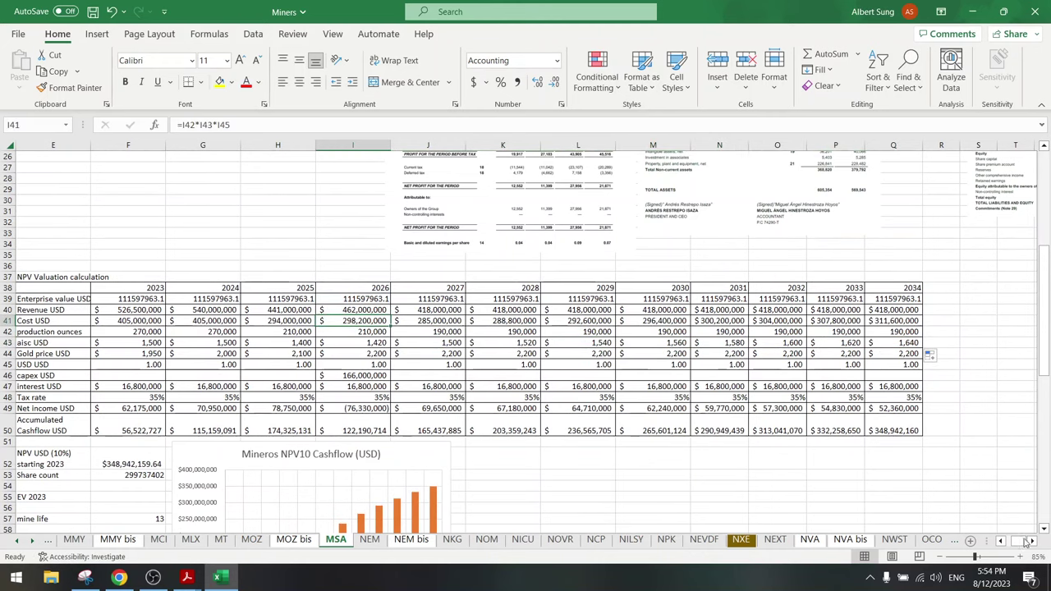
pyautogui.hscroll(-2, 1025, 542)
pyautogui.scroll(-5, 828, 408)
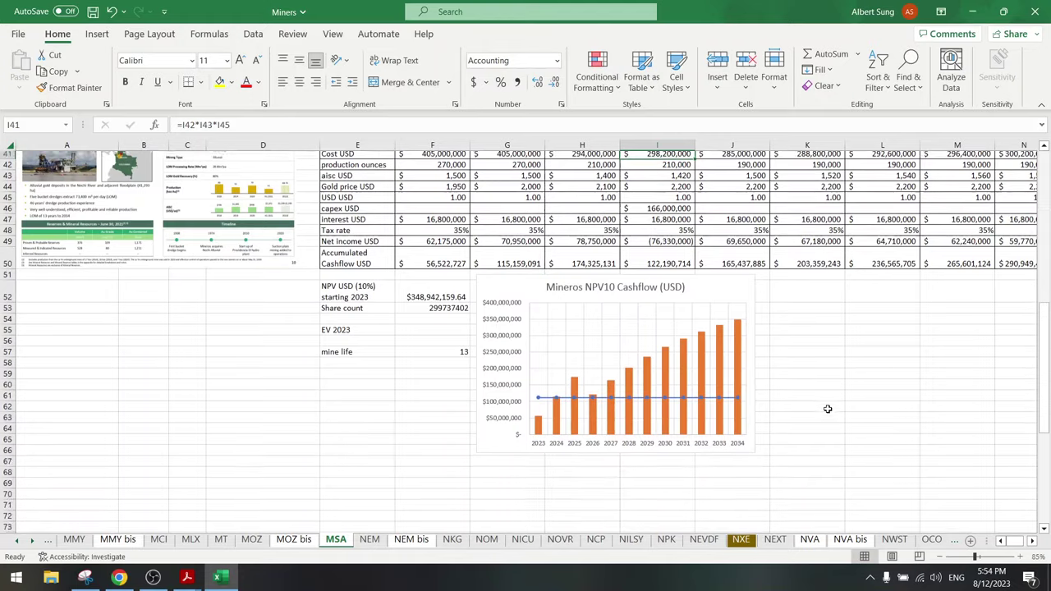
pyautogui.scroll(5, 828, 409)
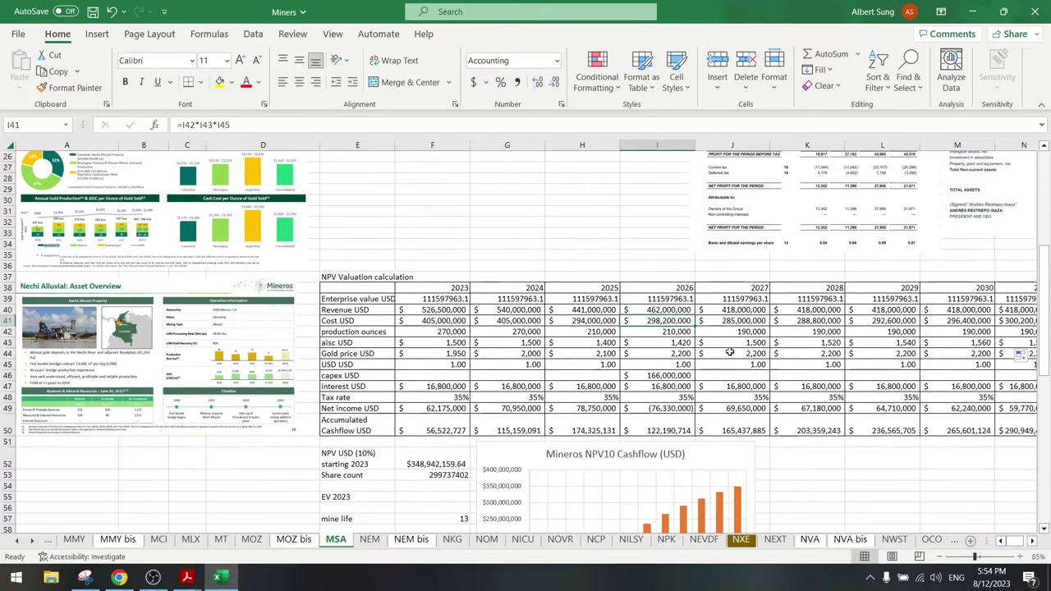
pyautogui.click(732, 333)
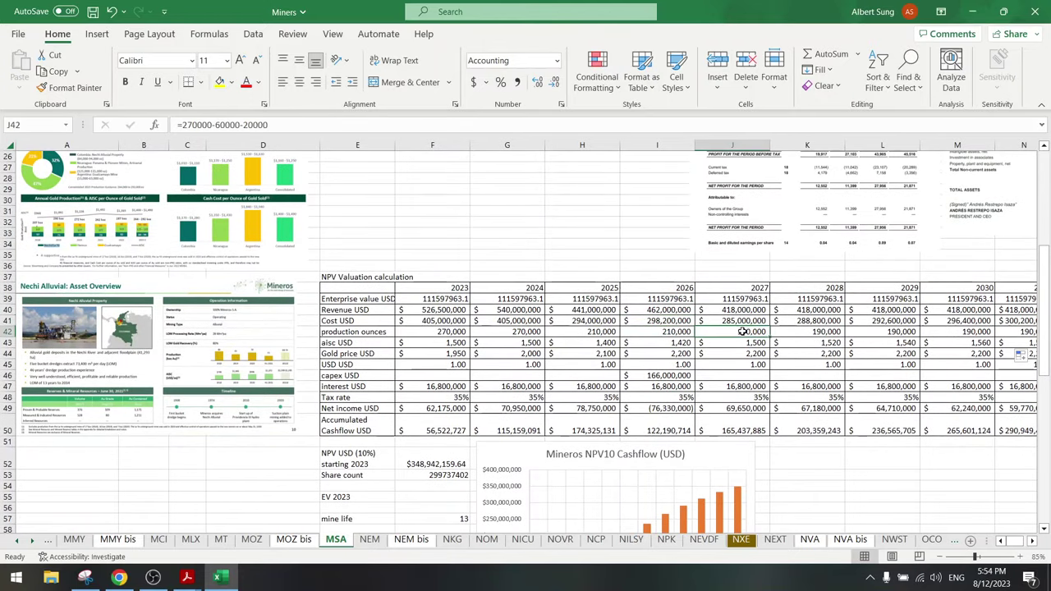
pyautogui.click(892, 332)
pyautogui.hotkey('ctrl', 's')
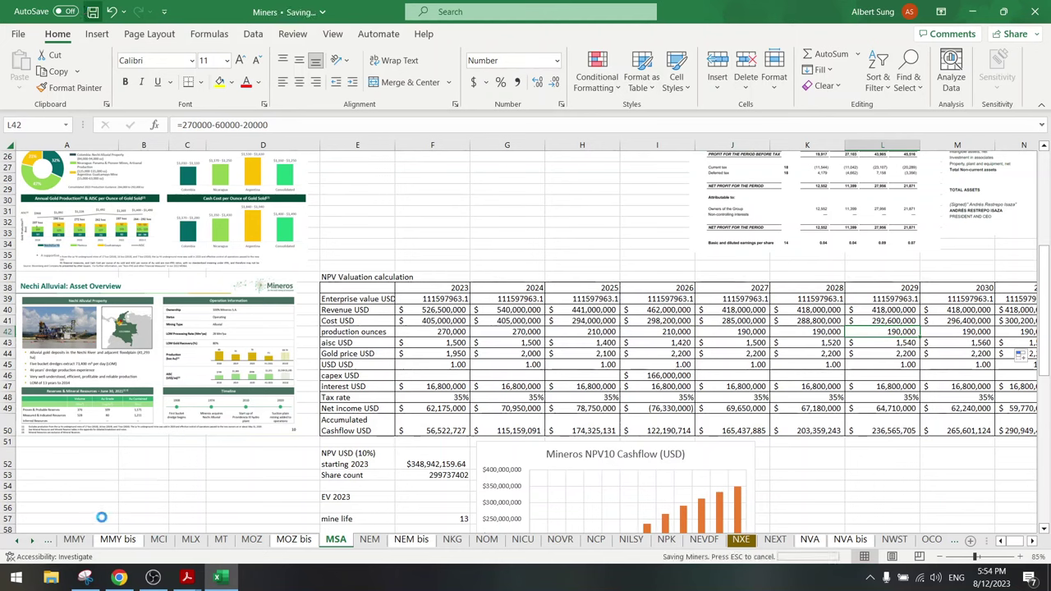
# Switch to the Our Operations page in Chrome and recheck Hemco's operation information and mineral reserves
pyautogui.click(119, 577)
pyautogui.scroll(3, 339, 332)
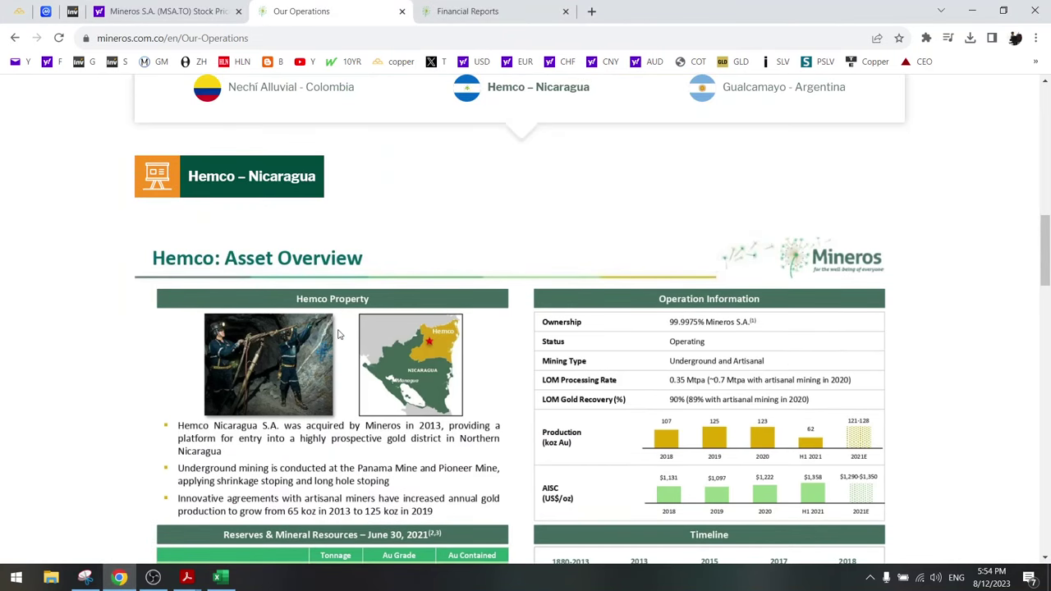
pyautogui.scroll(-9, 338, 333)
pyautogui.scroll(9, 339, 333)
pyautogui.scroll(-3, 338, 333)
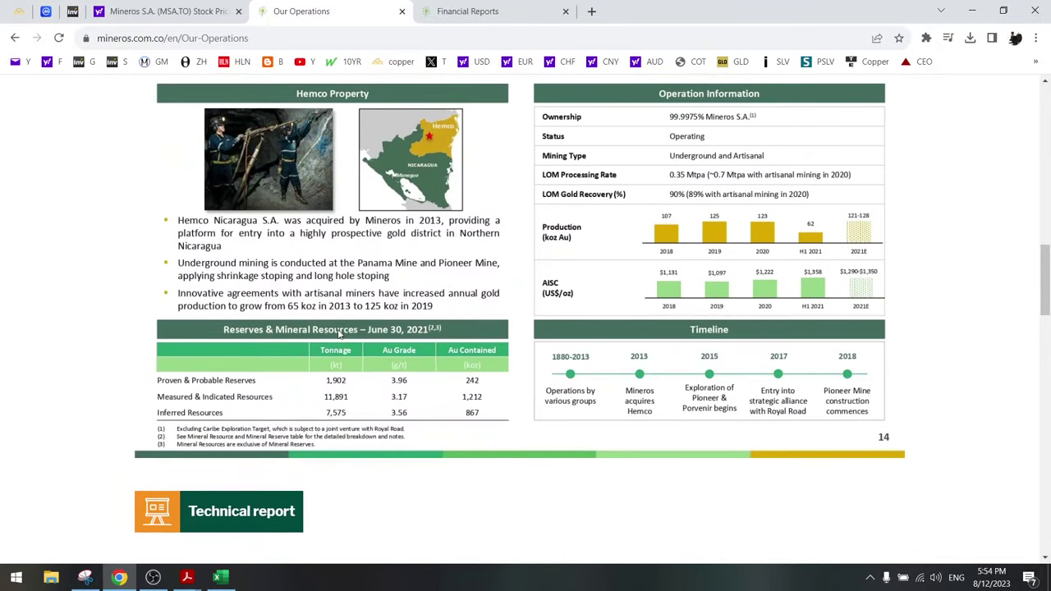
# Switch to the Q1 2023 Mineros Corporate Presentation in Acrobat Reader and read the Hemco Property page's Porvenir growth and mine life note
pyautogui.click(184, 577)
pyautogui.click(251, 526)
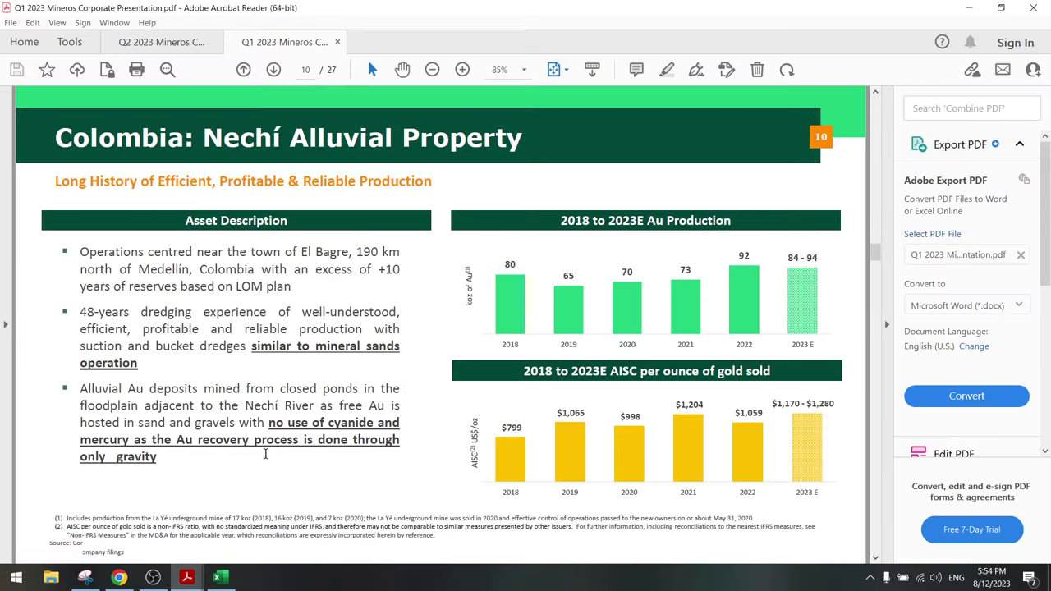
pyautogui.scroll(-3, 265, 454)
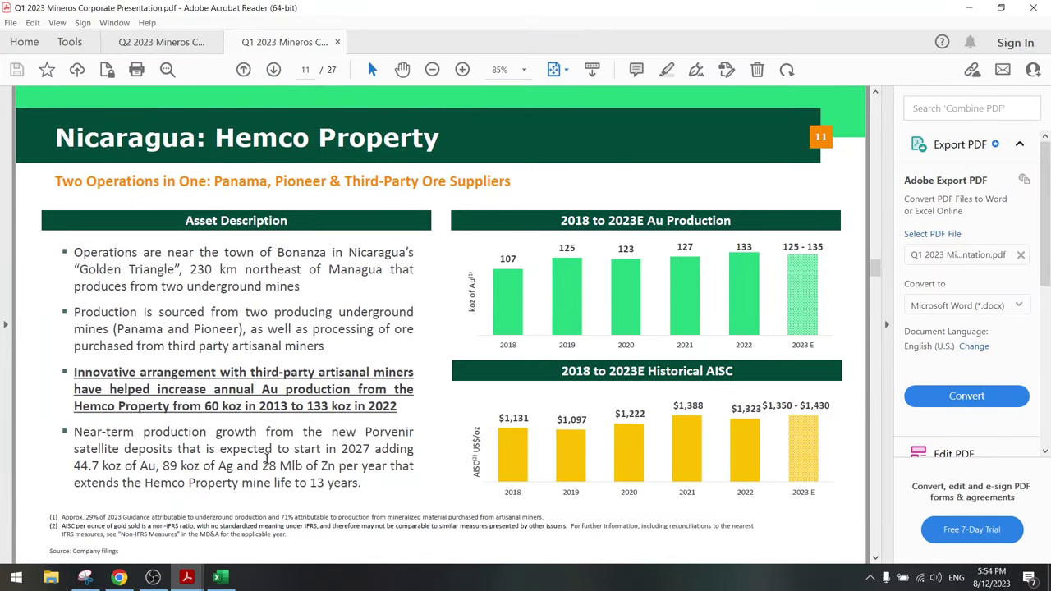
pyautogui.scroll(-3, 267, 456)
pyautogui.scroll(3, 267, 457)
pyautogui.moveTo(82, 432); pyautogui.dragTo(415, 432)
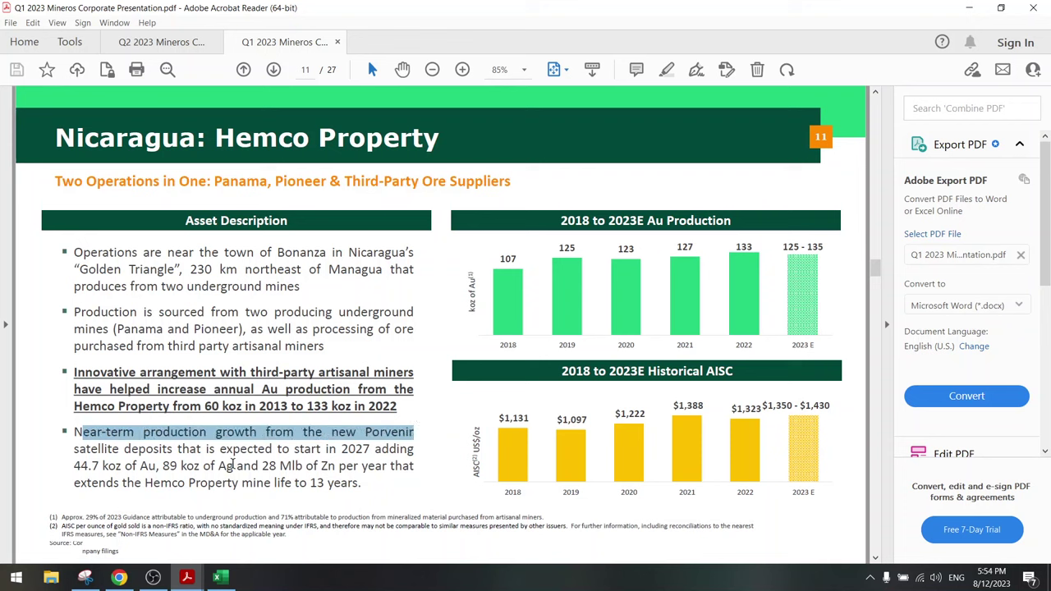
pyautogui.click(232, 465)
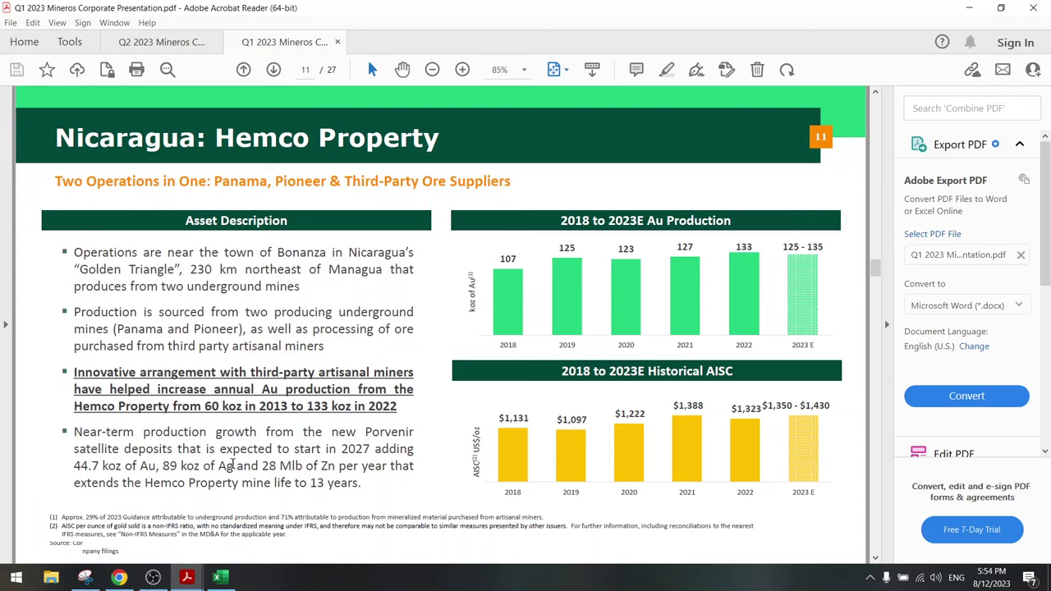
# Look through the rest of the presentation for the Mineral Reserves and Mineral Resources table on page 21
pyautogui.press('pagedown')
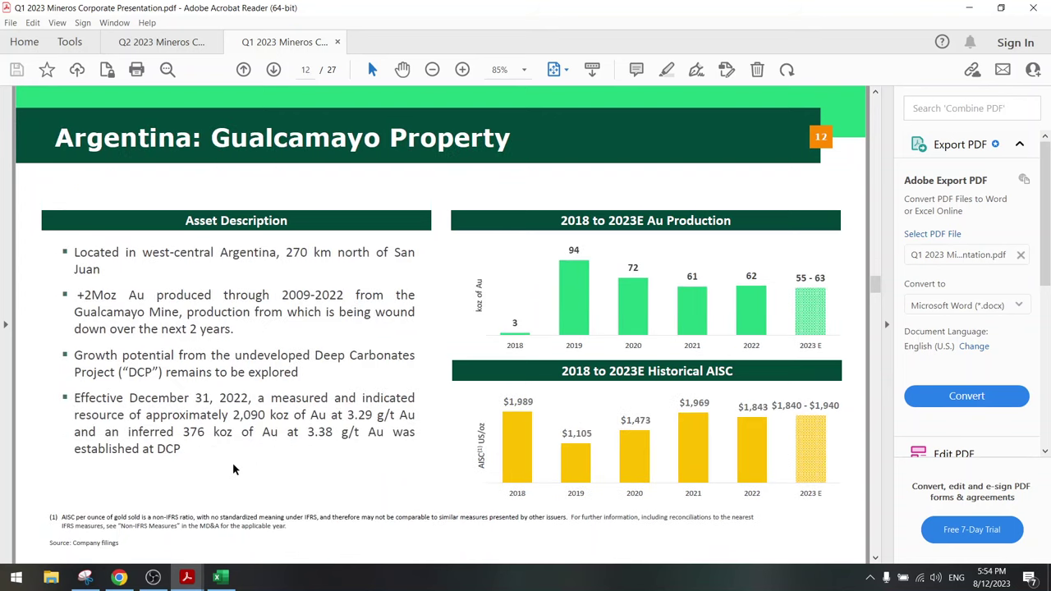
pyautogui.press('pagedown')
pyautogui.press('pagedown')
pyautogui.press('pagedown')
pyautogui.press('pagedown')
pyautogui.press('pagedown')
pyautogui.press('pagedown')
pyautogui.press('pagedown')
pyautogui.press('pagedown')
pyautogui.press('pagedown')
pyautogui.press('pagedown')
pyautogui.press('pagedown')
pyautogui.press('pagedown')
pyautogui.press('pagedown')
pyautogui.press('pagedown')
pyautogui.press('pagedown')
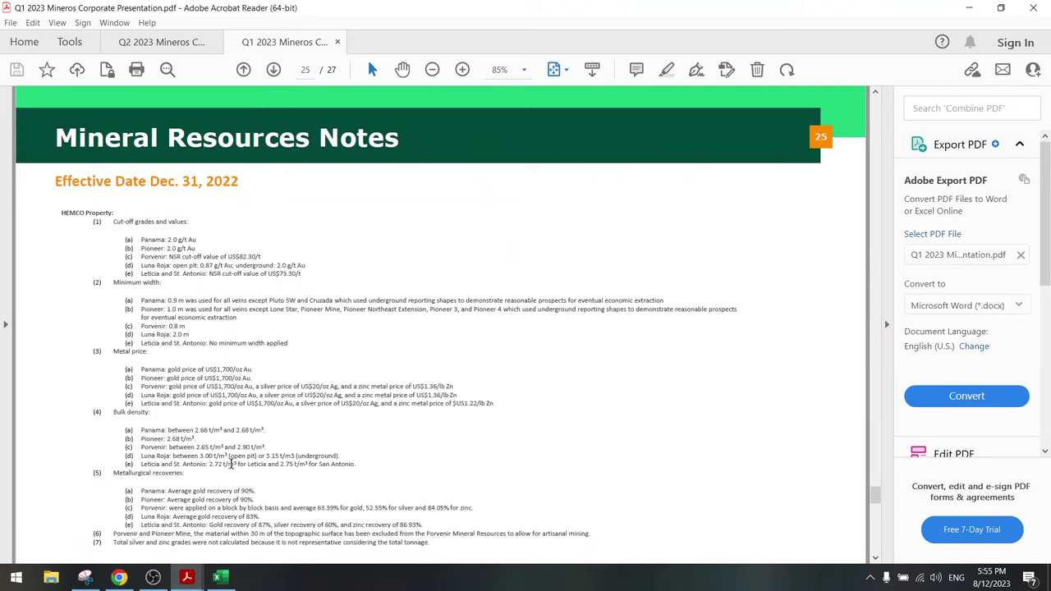
pyautogui.press('pageup')
pyautogui.scroll(5, 230, 464)
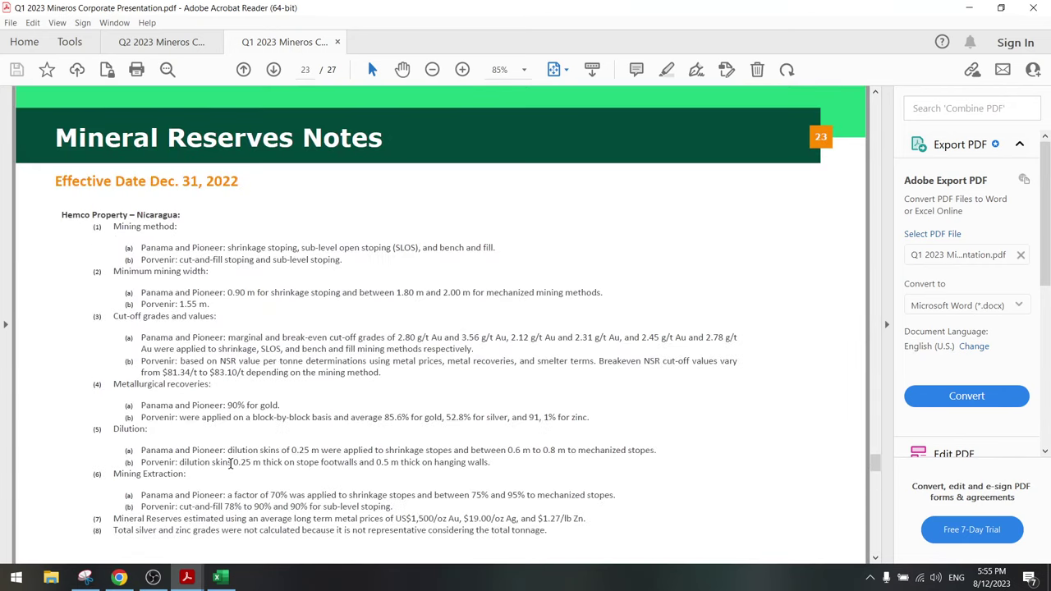
pyautogui.scroll(-1, 231, 469)
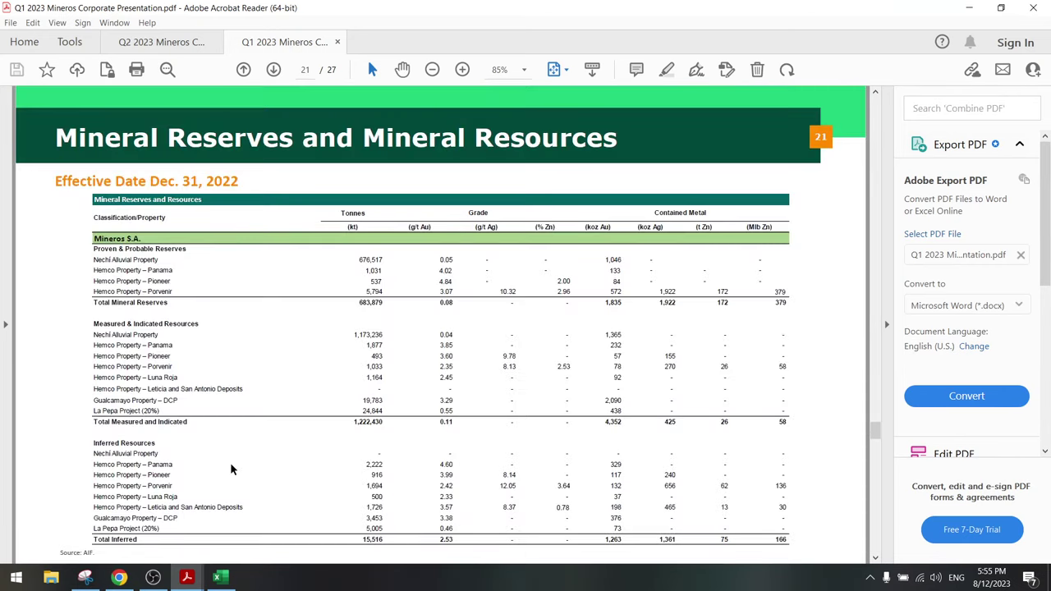
# Examine the Hemco Porvenir gold grades in the proven and probable reserves, measured and indicated, and inferred resources
pyautogui.doubleClick(146, 292)
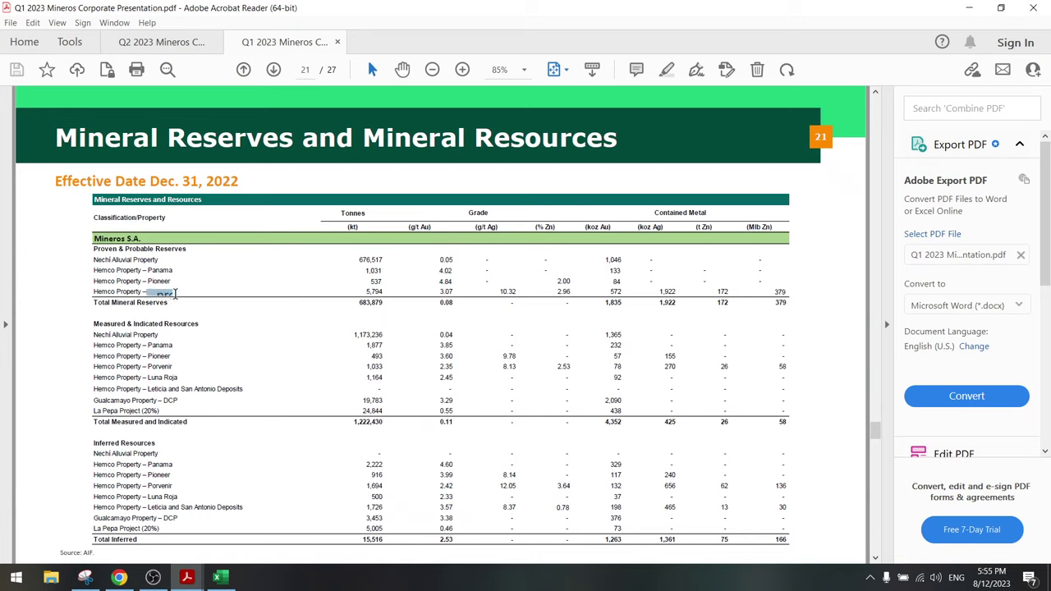
pyautogui.doubleClick(443, 291)
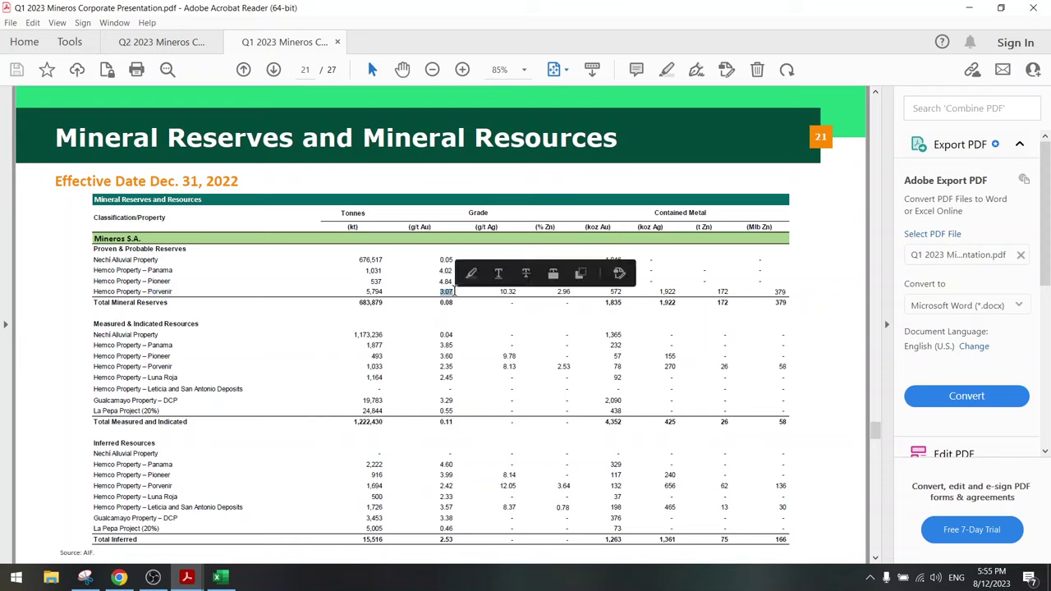
pyautogui.click(367, 285)
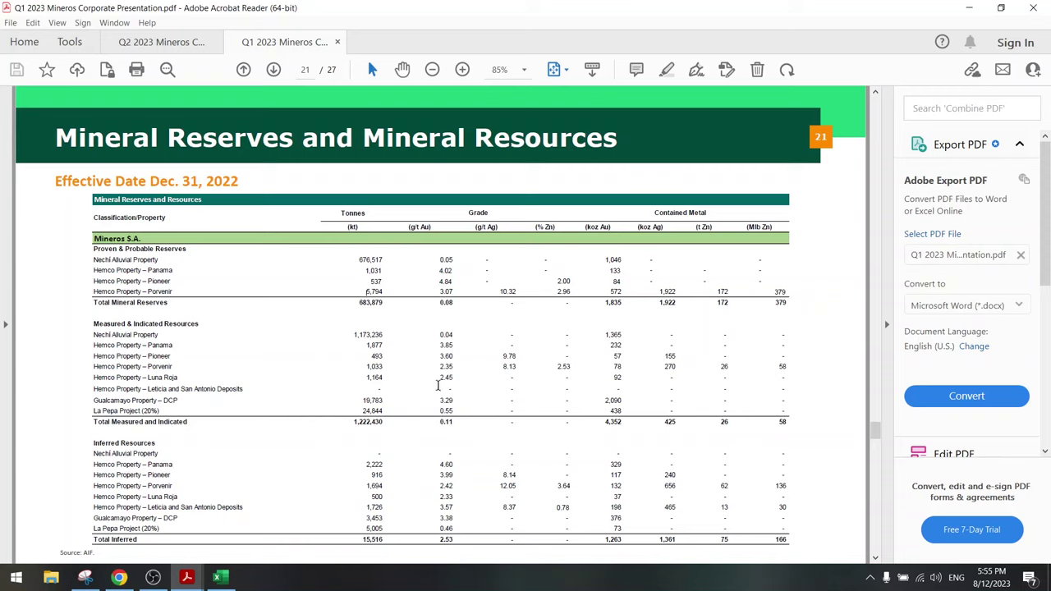
pyautogui.doubleClick(455, 366)
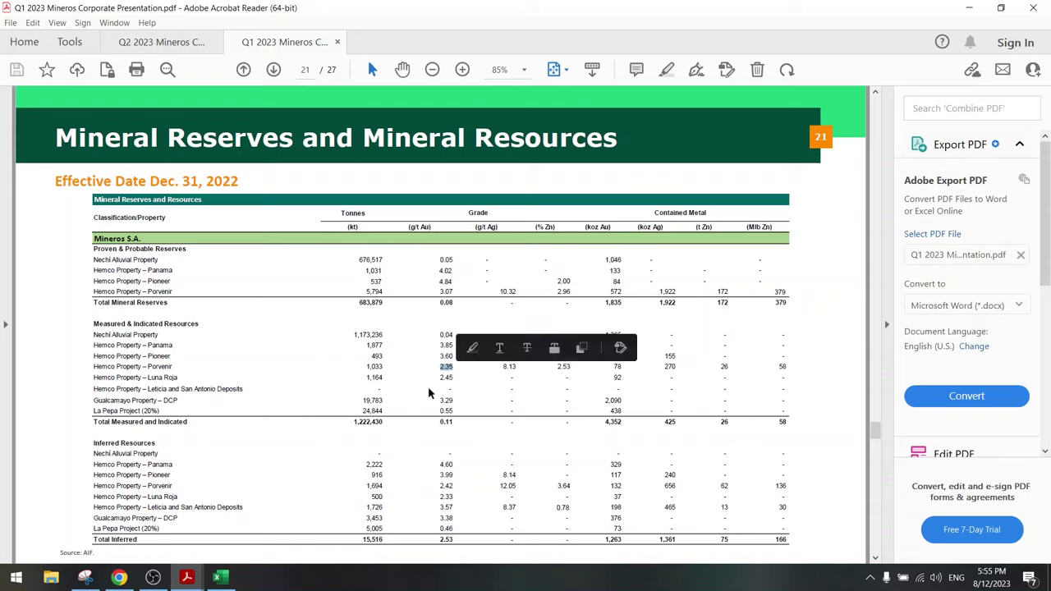
pyautogui.click(436, 386)
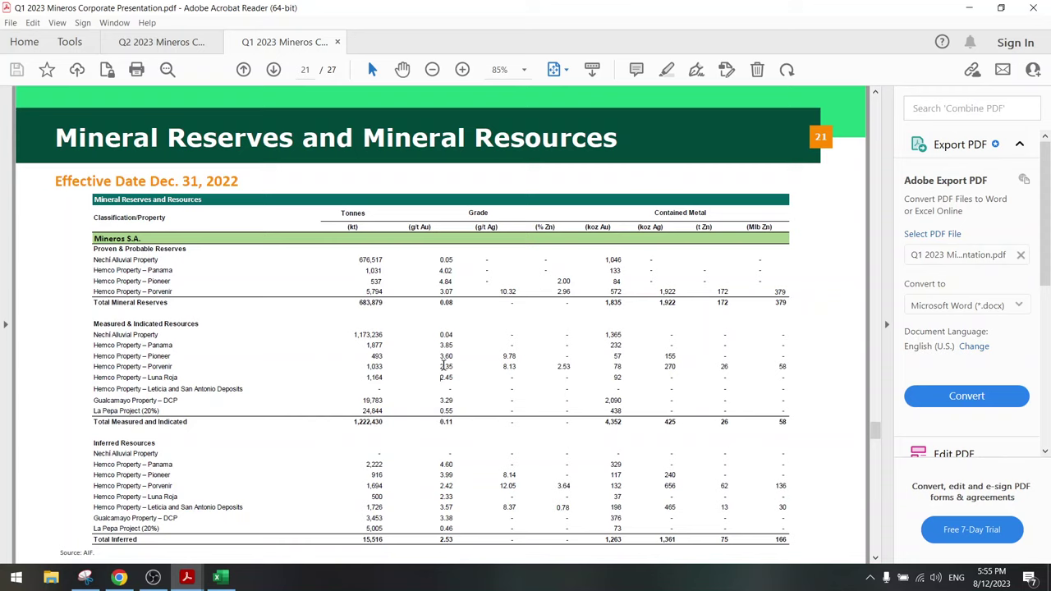
pyautogui.doubleClick(444, 486)
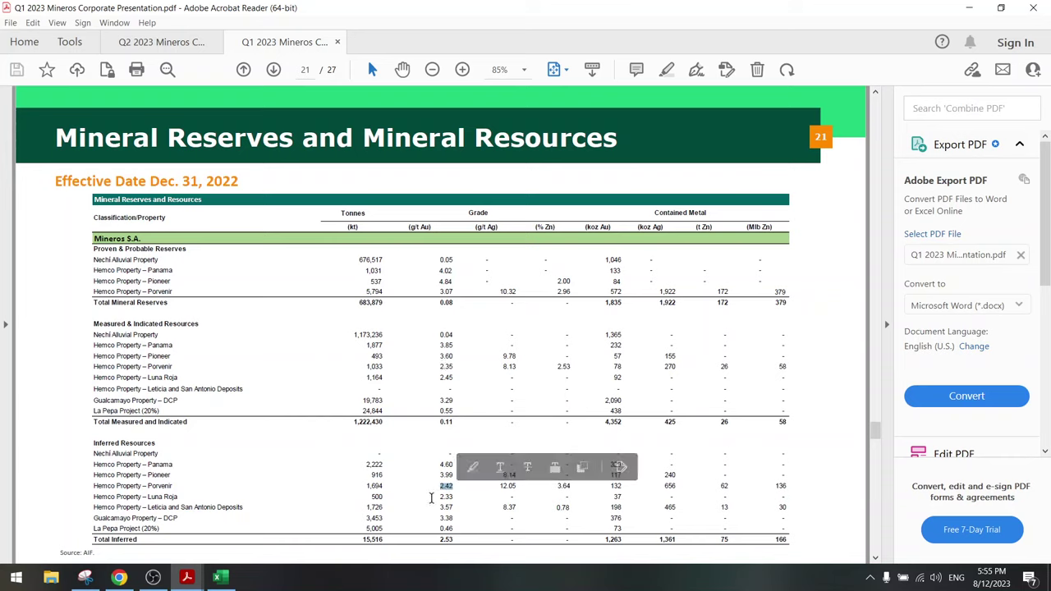
pyautogui.click(448, 484)
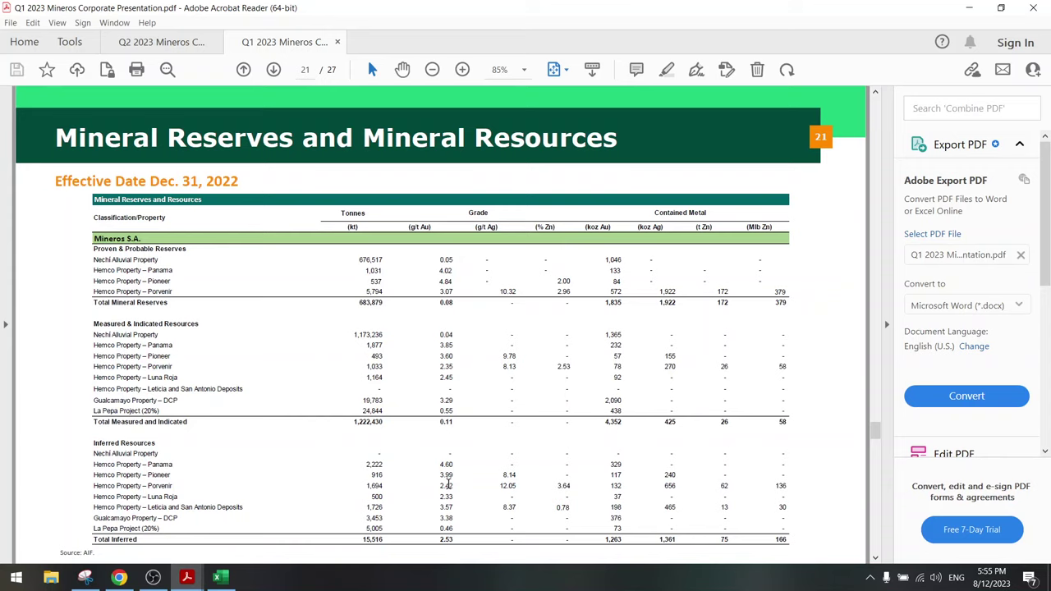
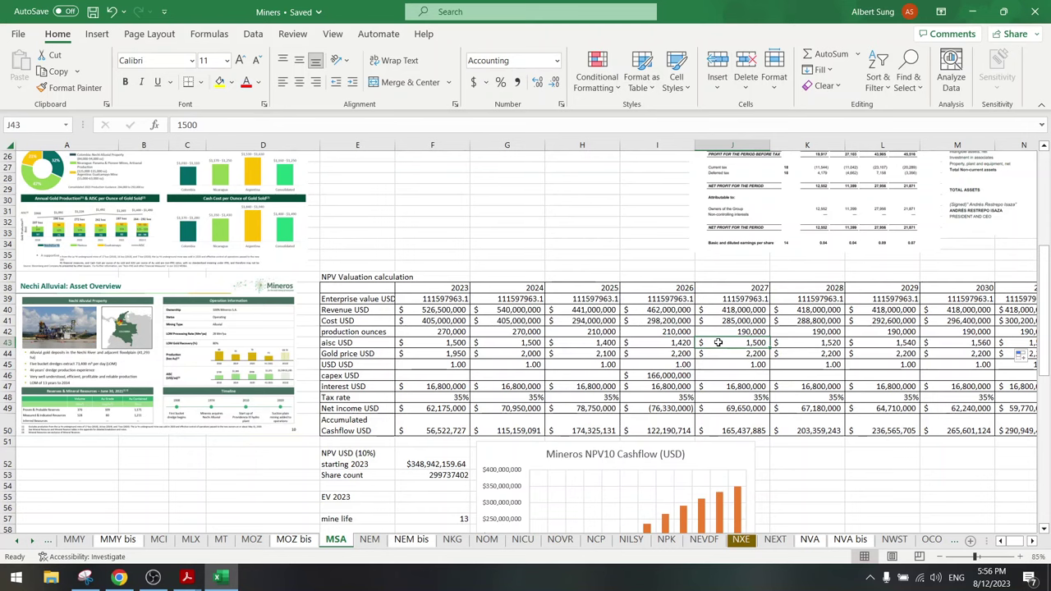
# In Excel's MSA sheet, review the production ounces and AISC forecasts for 2028 to 2032 and the 2026 capex
pyautogui.click(819, 344)
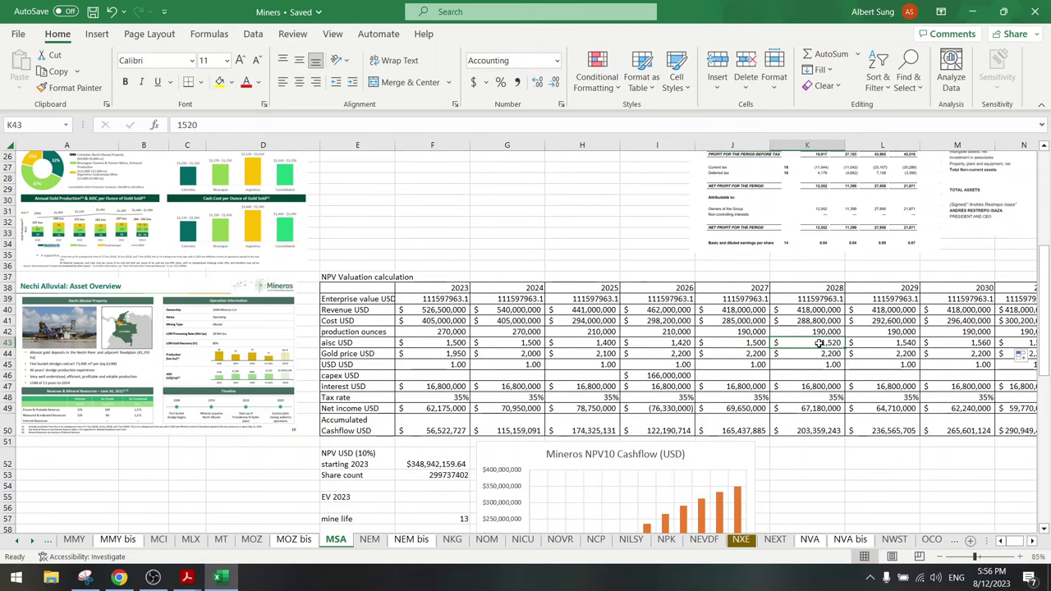
pyautogui.moveTo(819, 345)
pyautogui.mouseDown()
pyautogui.moveTo(1030, 333)
pyautogui.moveTo(816, 337)
pyautogui.mouseUp()
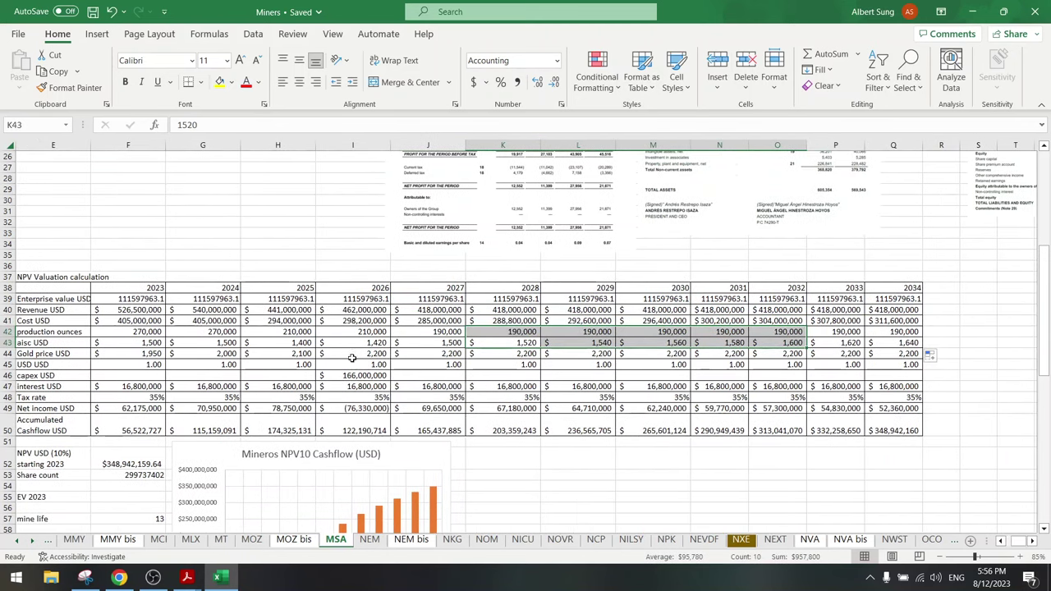
pyautogui.click(349, 364)
pyautogui.click(336, 376)
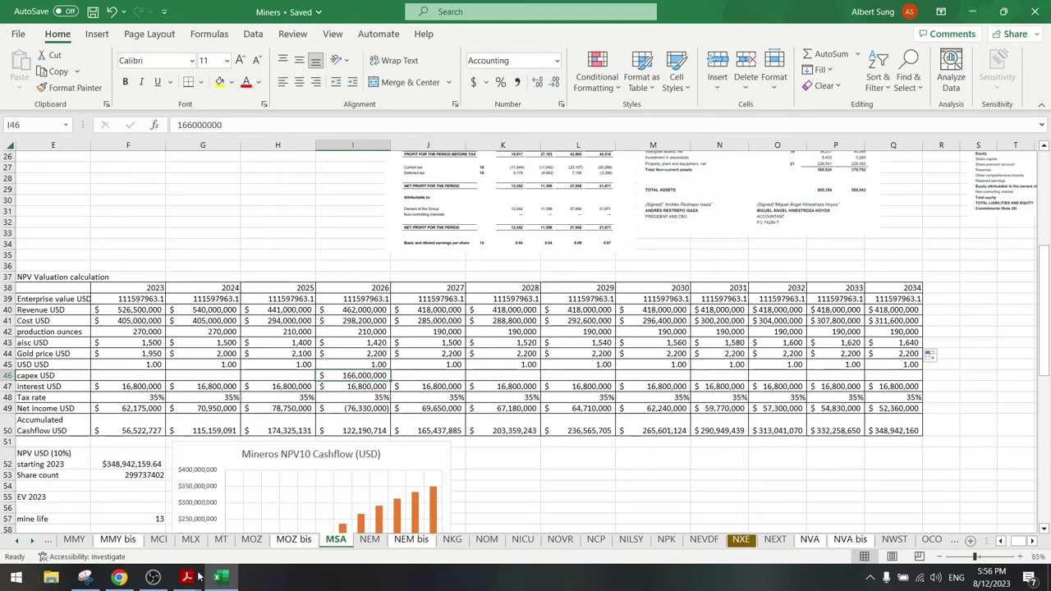
pyautogui.moveTo(192, 580)
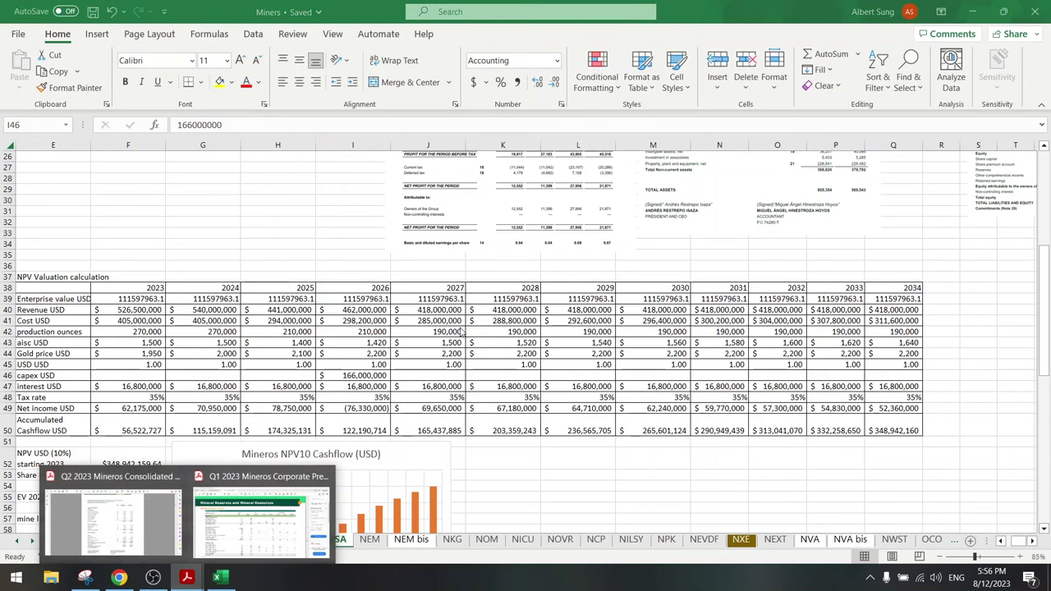
pyautogui.click(439, 366)
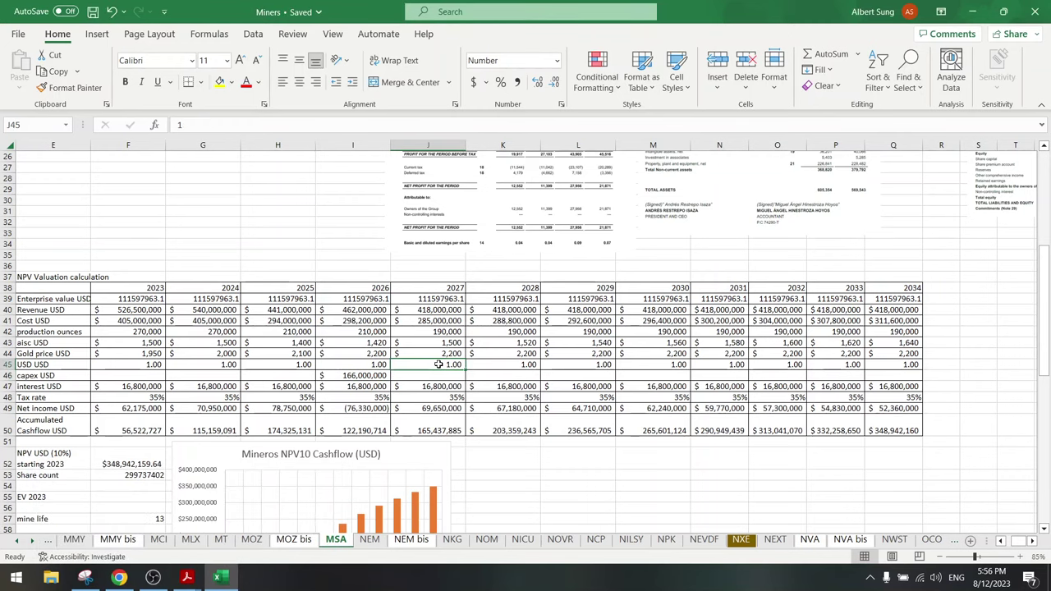
# Check the pasted financial statements above the NPV table and the 2023 capex cell
pyautogui.scroll(6, 439, 366)
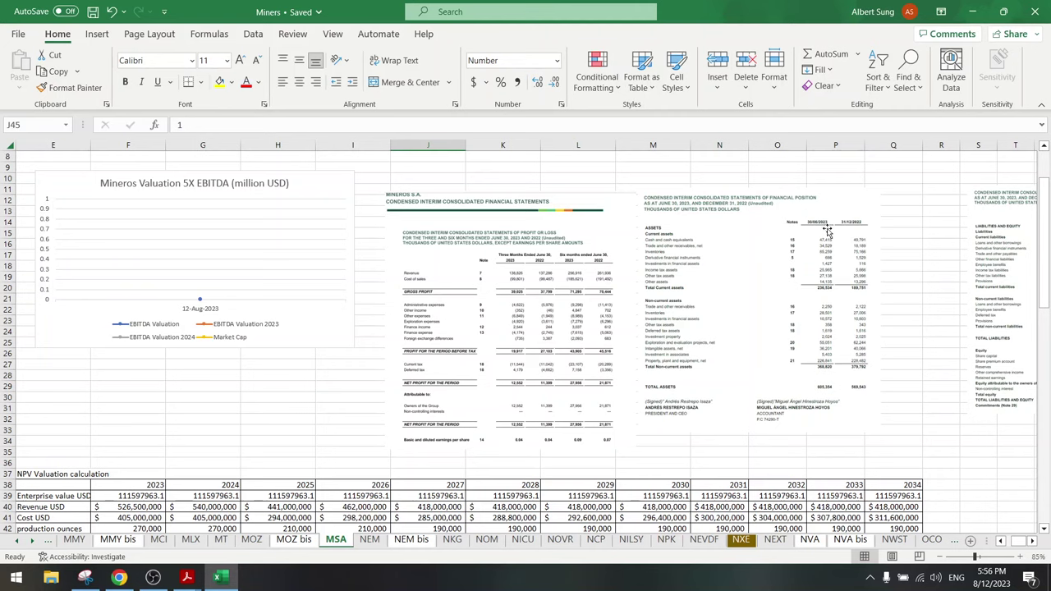
pyautogui.scroll(-6, 820, 264)
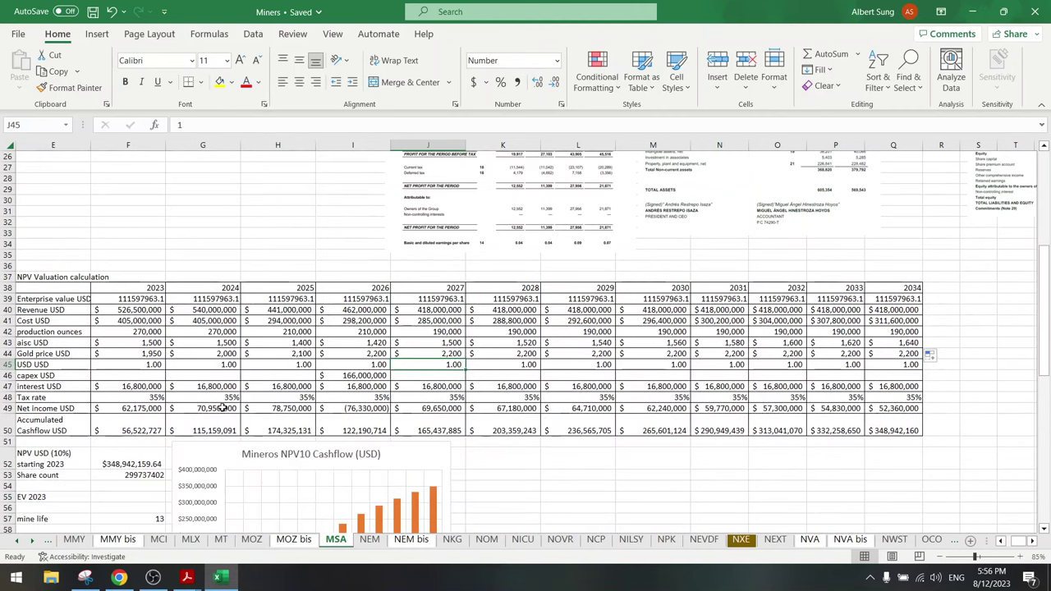
pyautogui.moveTo(220, 408); pyautogui.dragTo(8, 408)
pyautogui.click(441, 377)
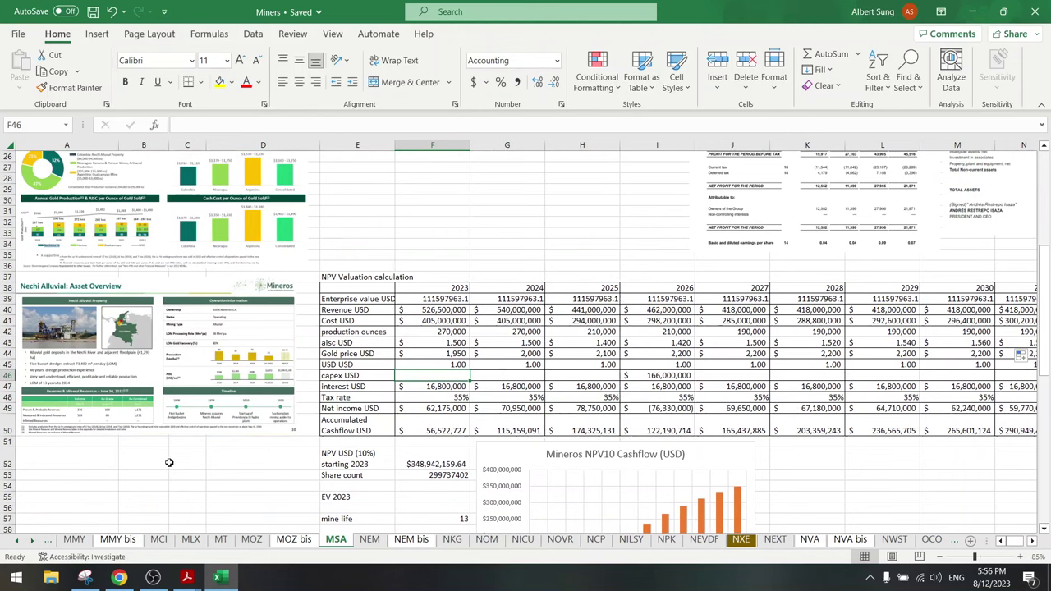
# Switch to the Q1 2023 Mineros Corporate Presentation in Acrobat Reader and search it for "capital", going through all matches
pyautogui.click(119, 580)
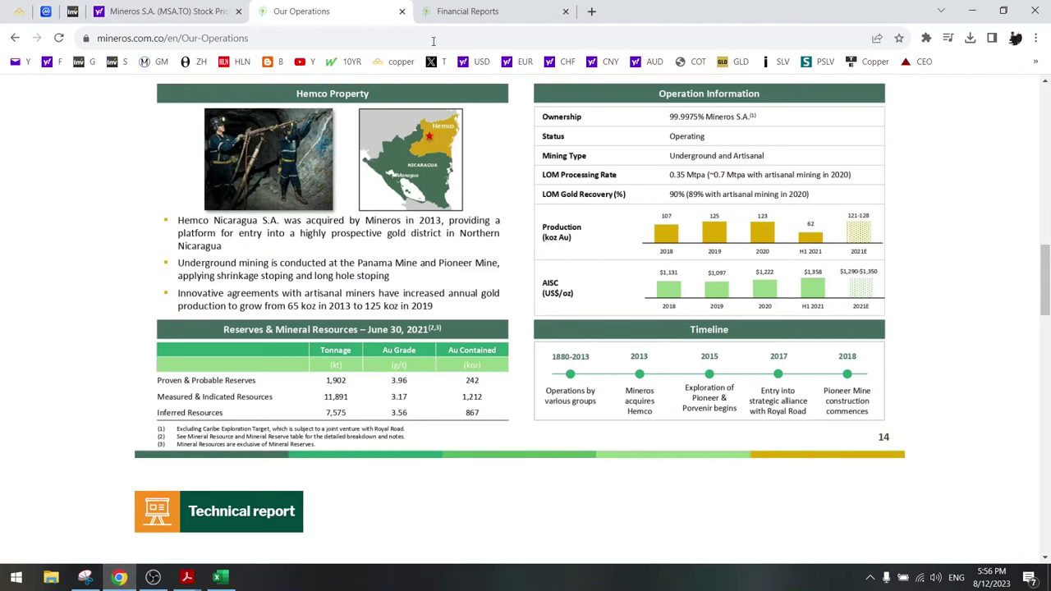
pyautogui.click(187, 577)
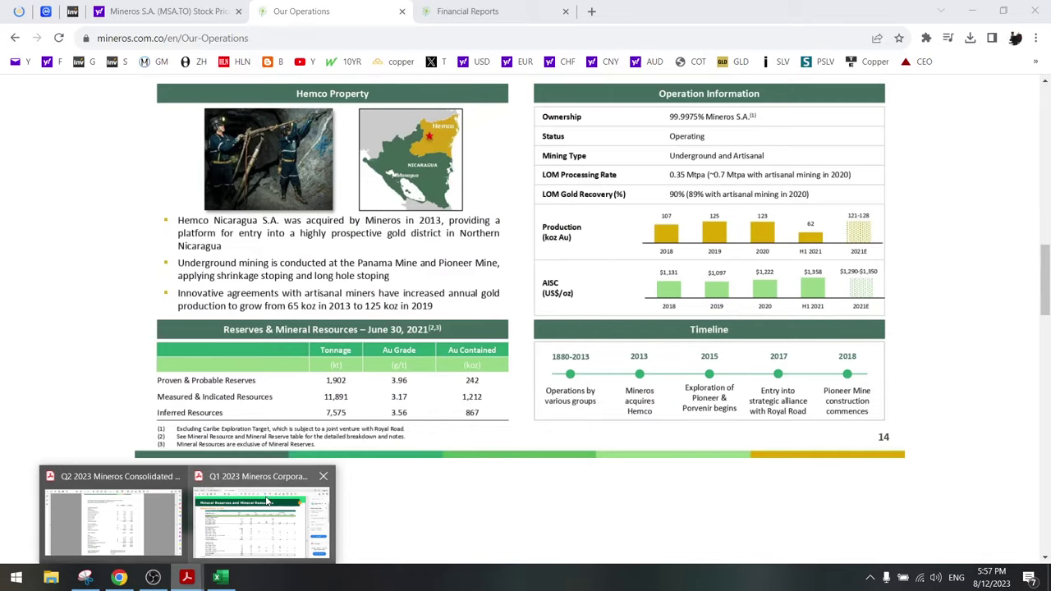
pyautogui.click(264, 476)
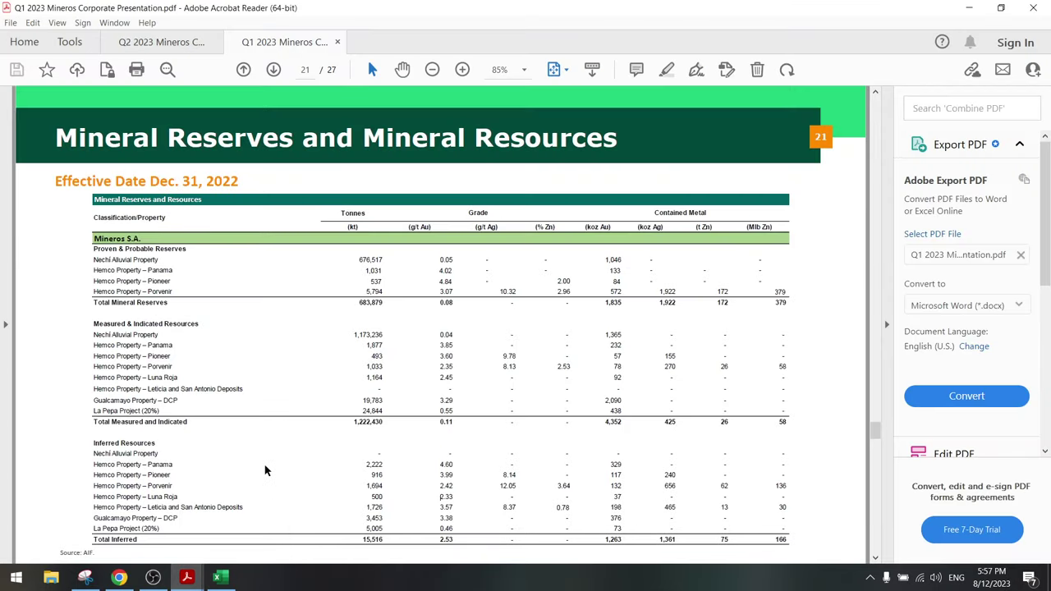
pyautogui.hotkey('ctrl', 'f')
pyautogui.write('capital')
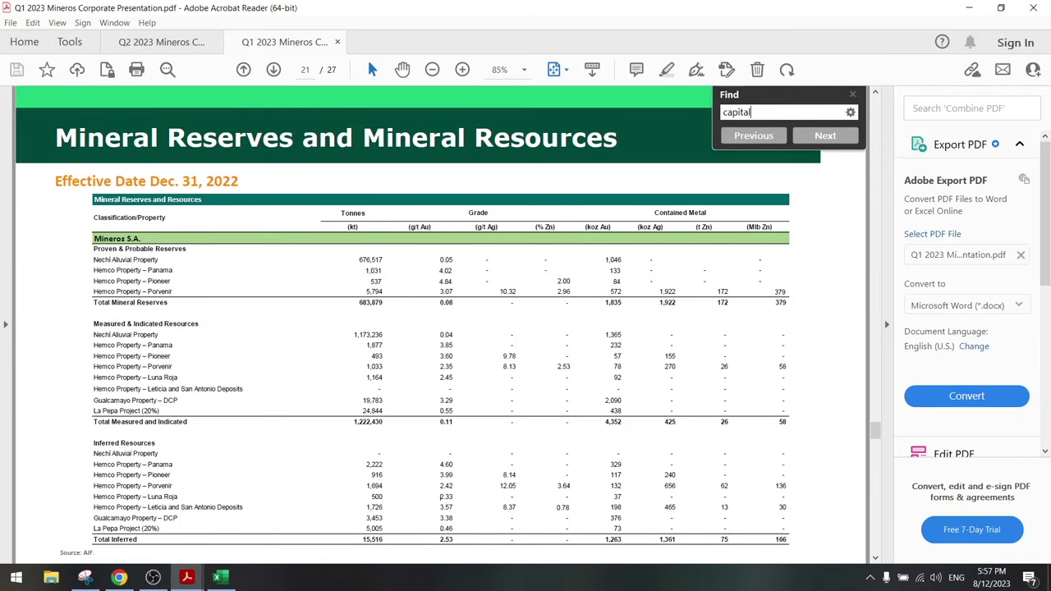
pyautogui.press('Return')
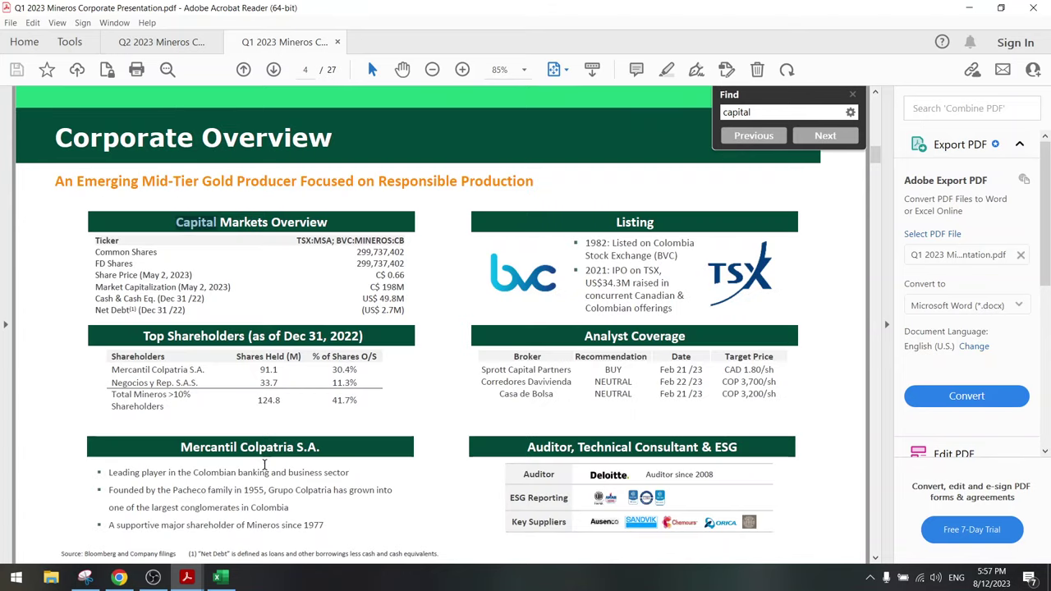
pyautogui.press('Return')
pyautogui.press('Return')
pyautogui.press('Return')
pyautogui.press('Return')
pyautogui.press('Return')
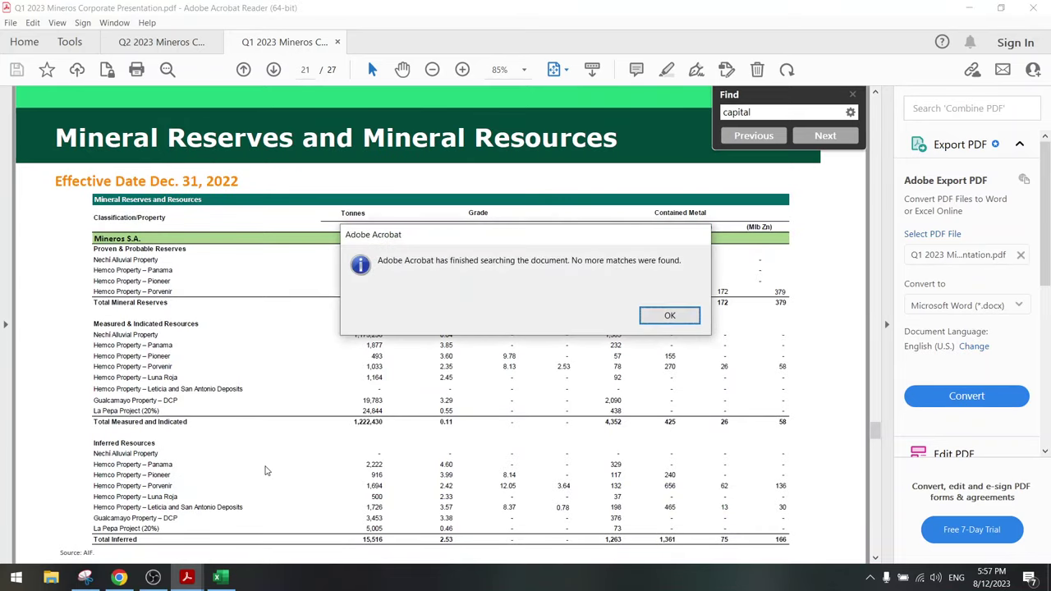
pyautogui.press('Return')
# Switch to the Mineros website in Chrome, open its News Releases page and look through the listed releases
pyautogui.click(120, 578)
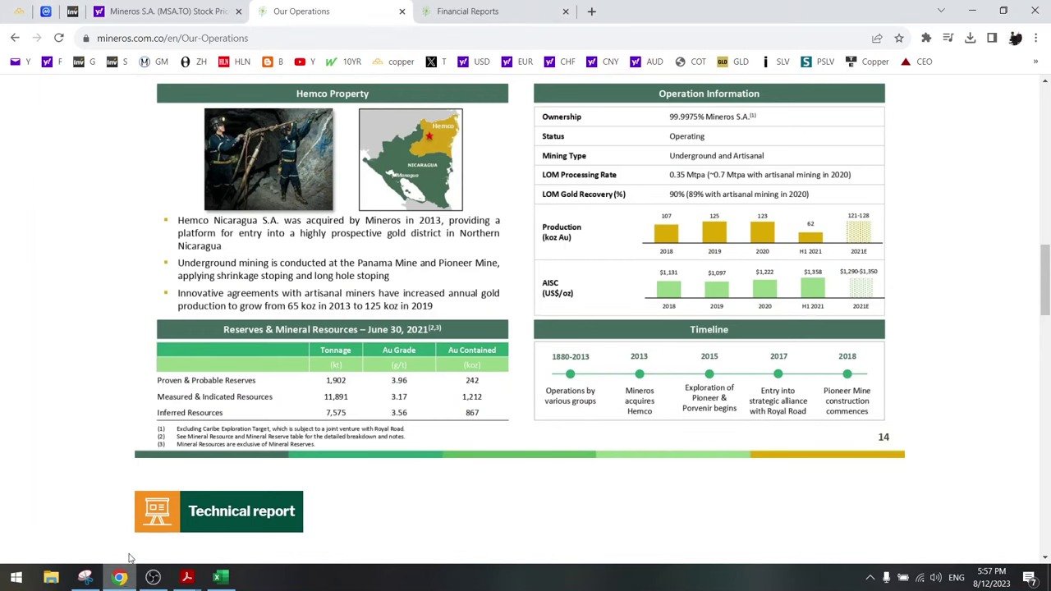
pyautogui.scroll(15, 557, 279)
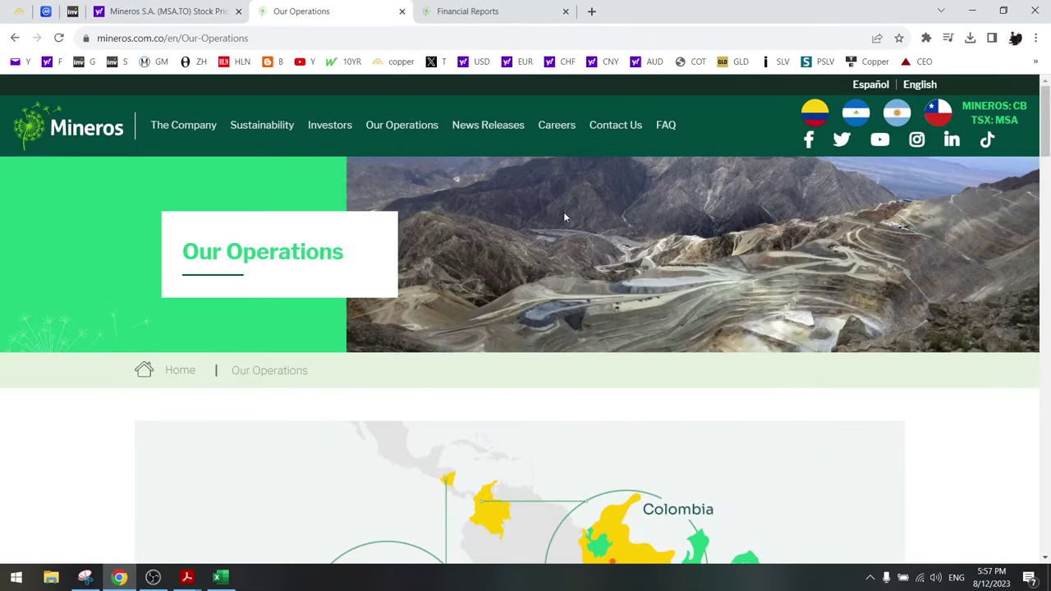
pyautogui.moveTo(325, 127)
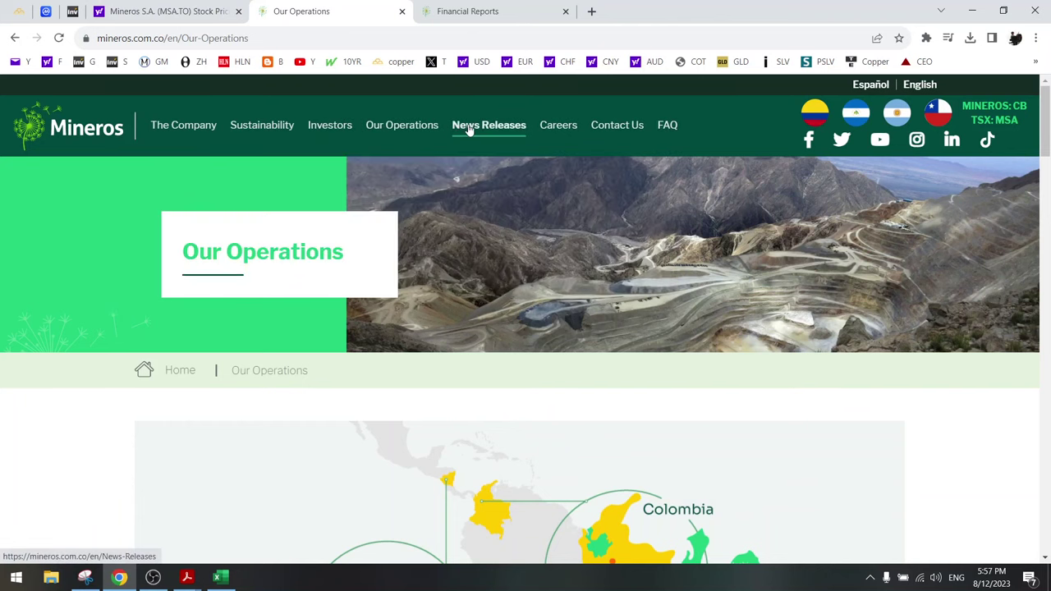
pyautogui.click(469, 130)
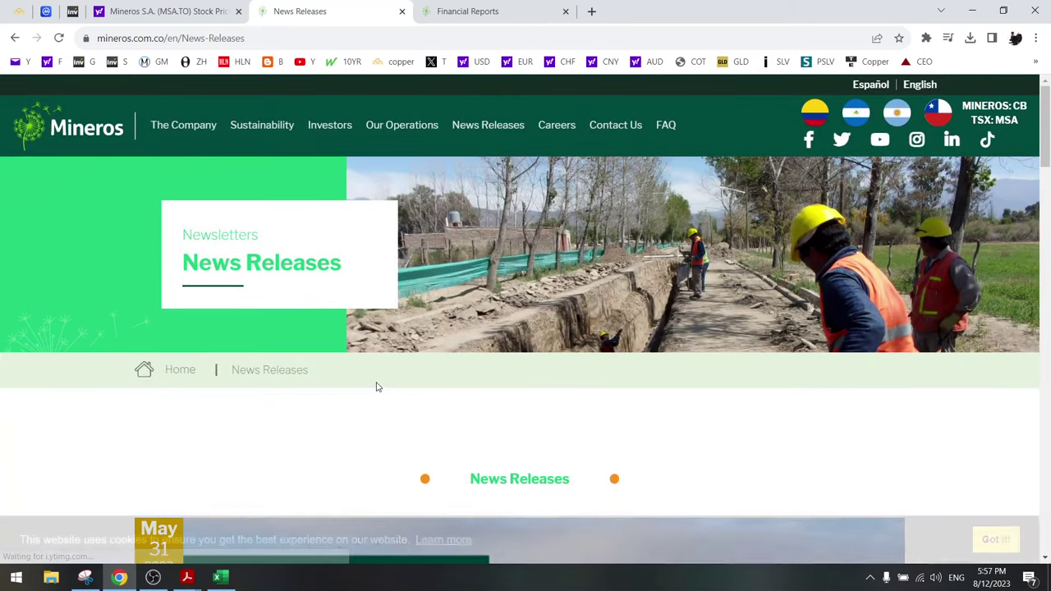
pyautogui.scroll(-7, 378, 386)
pyautogui.scroll(-3, 377, 387)
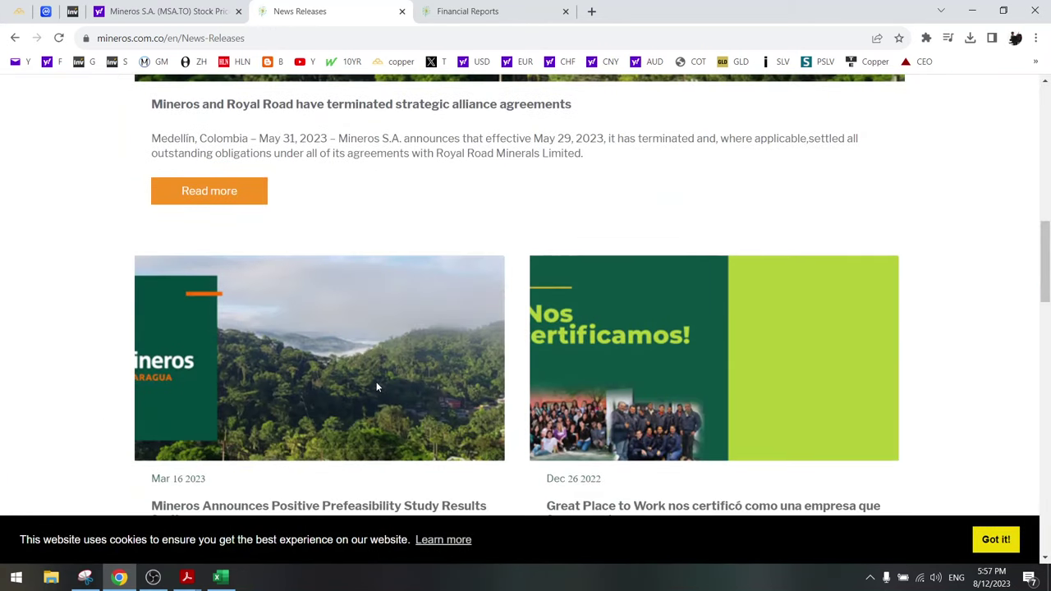
pyautogui.scroll(-3, 377, 387)
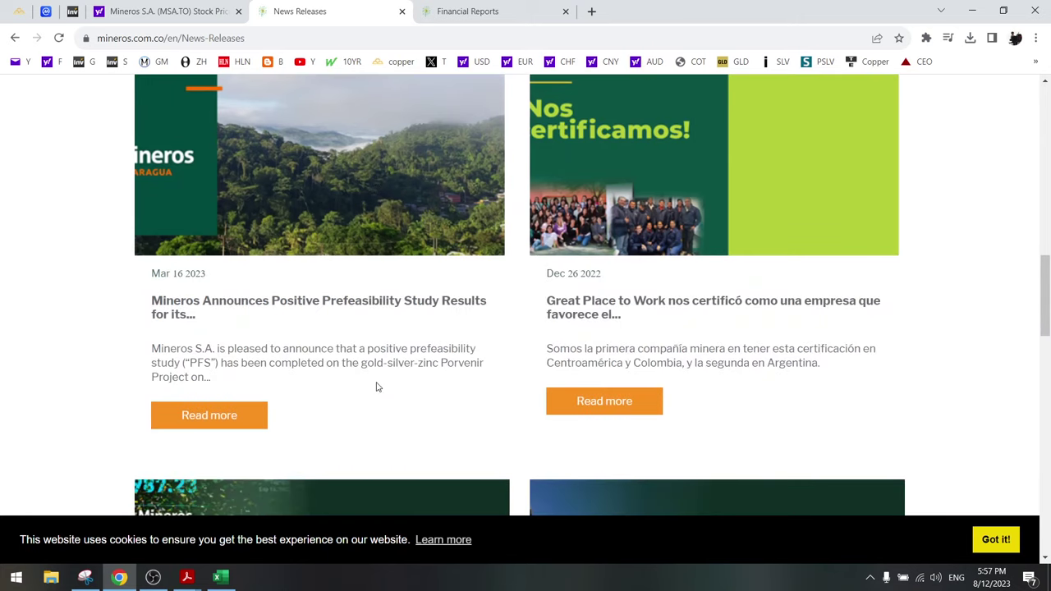
pyautogui.scroll(-6, 378, 386)
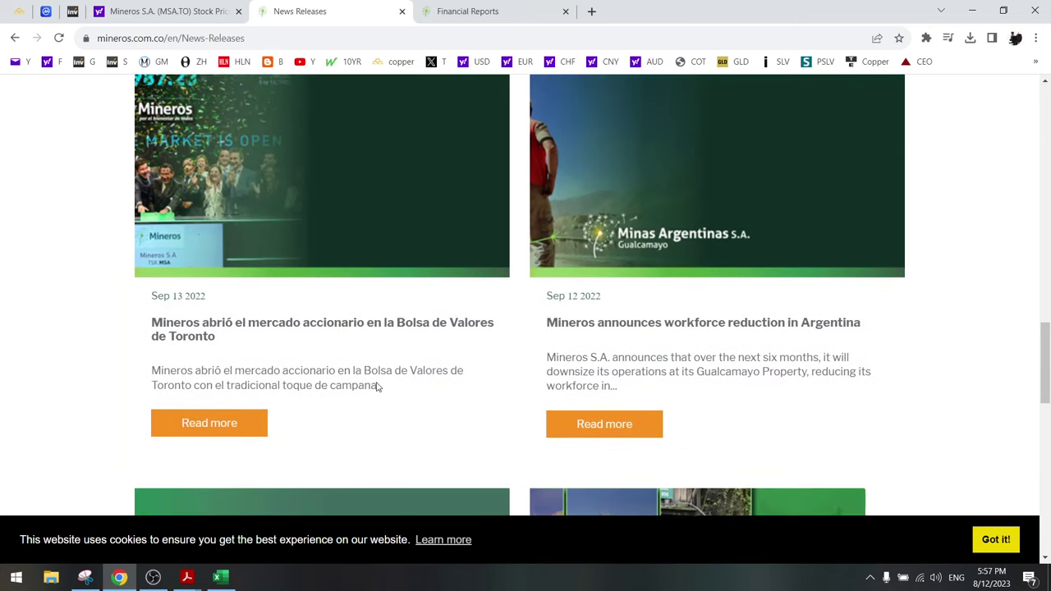
pyautogui.scroll(-5, 379, 383)
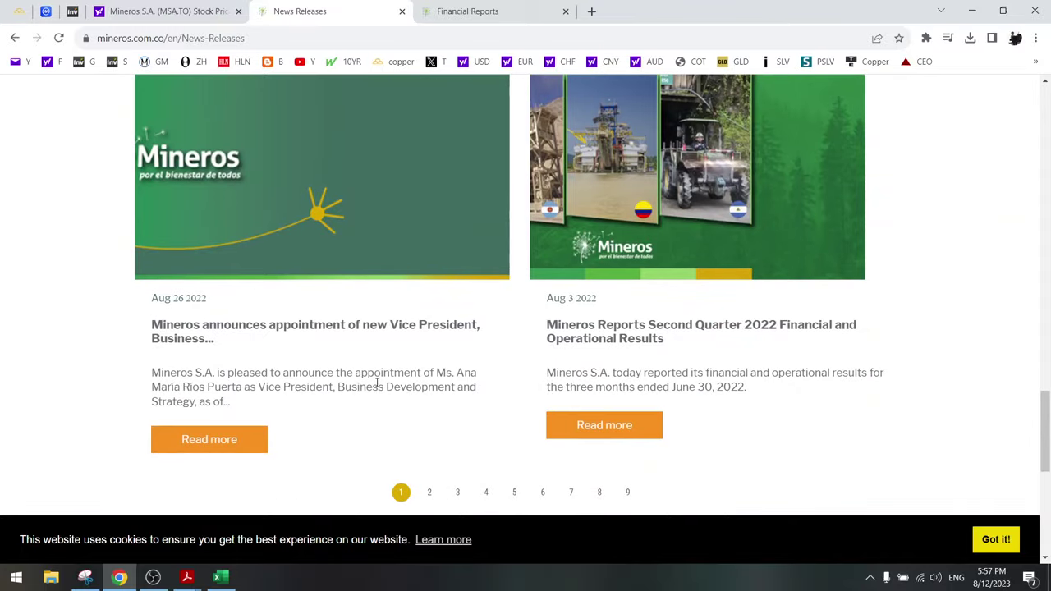
# Open the Second Quarter 2022 Financial and Operational Results release and read its highlights through Table 1
pyautogui.click(591, 335)
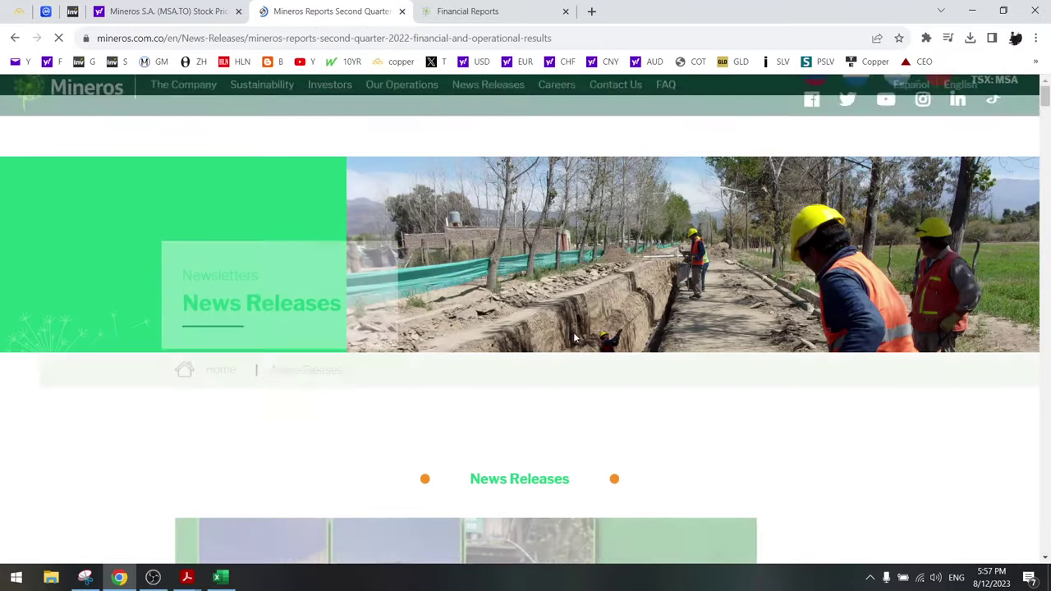
pyautogui.scroll(-8, 513, 386)
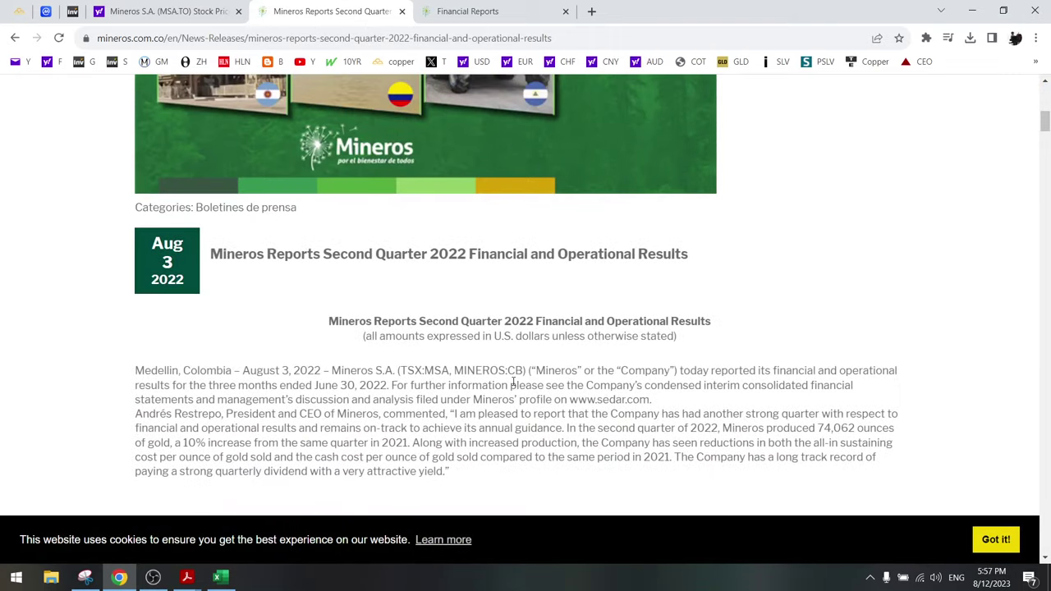
pyautogui.scroll(-2, 485, 413)
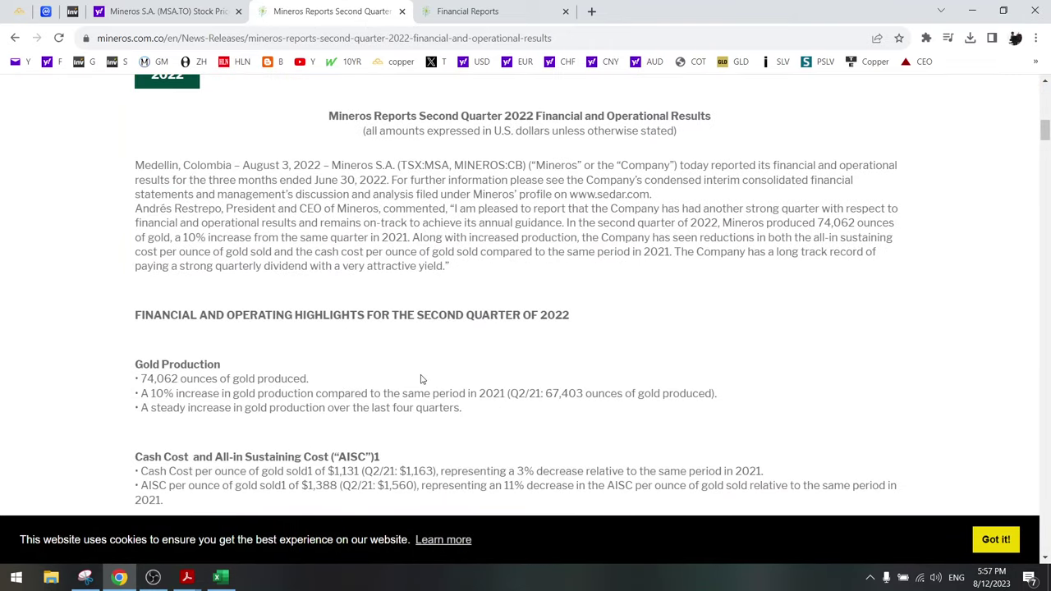
pyautogui.scroll(-2, 422, 381)
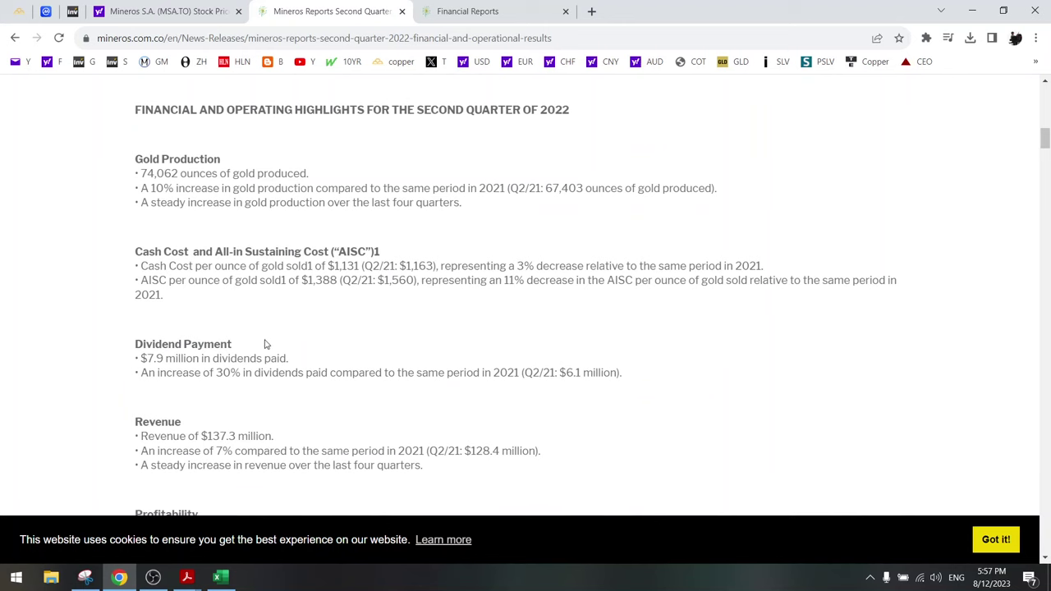
pyautogui.scroll(-2, 265, 342)
pyautogui.scroll(-2, 264, 359)
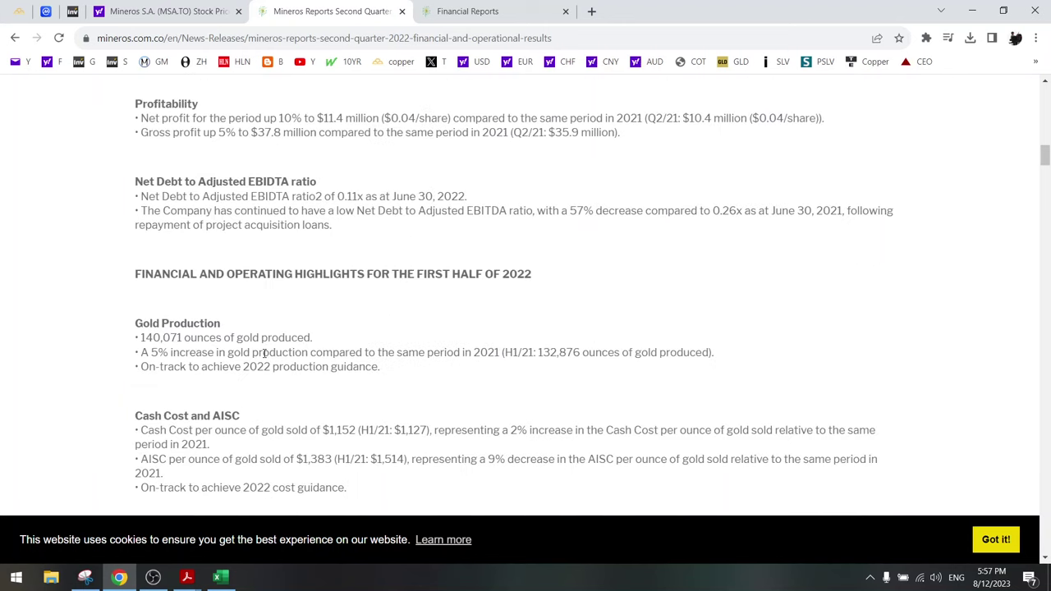
pyautogui.scroll(-2, 239, 402)
pyautogui.scroll(-2, 273, 305)
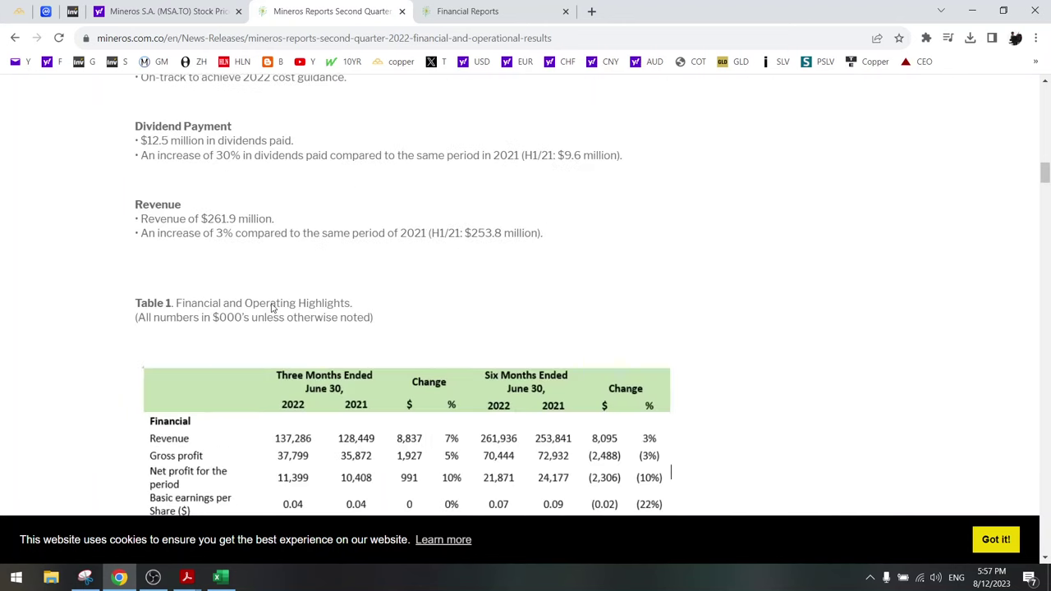
pyautogui.scroll(-2, 273, 308)
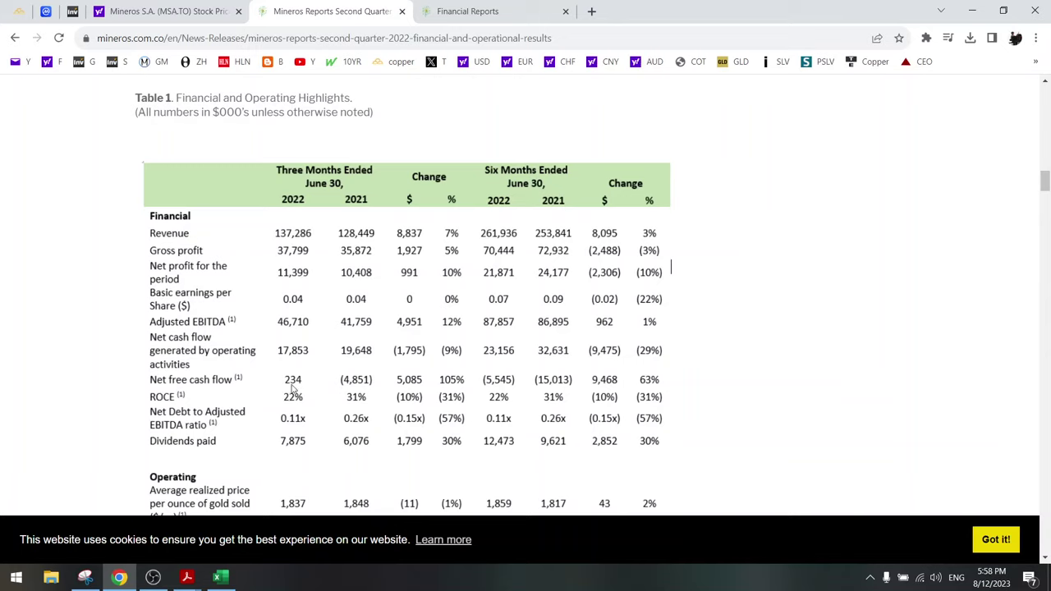
pyautogui.scroll(-3, 298, 379)
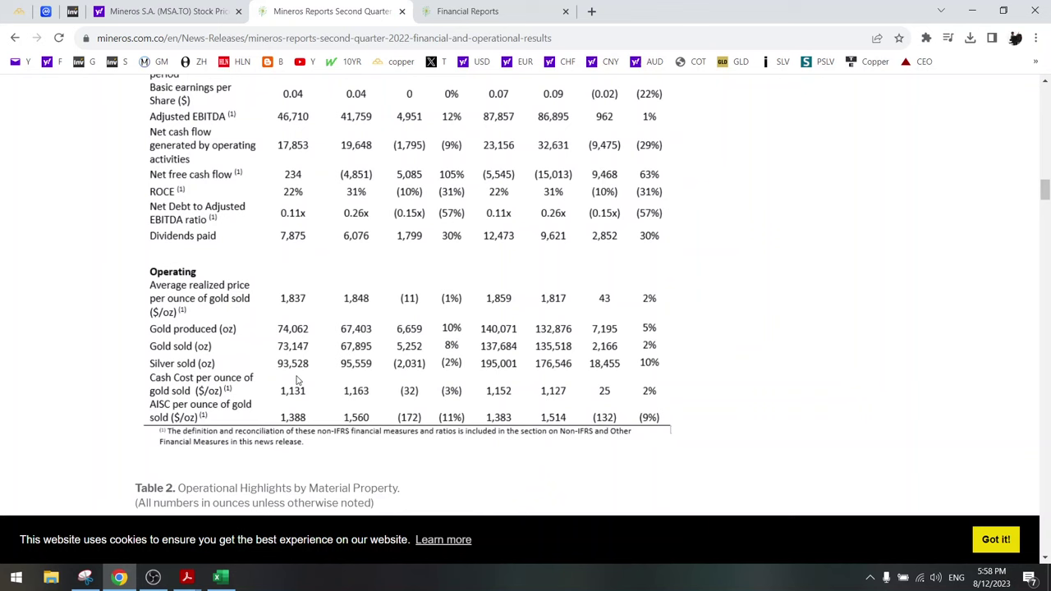
# Review the release's operational highlights by property, corporate highlights and growth project updates
pyautogui.scroll(-5, 299, 379)
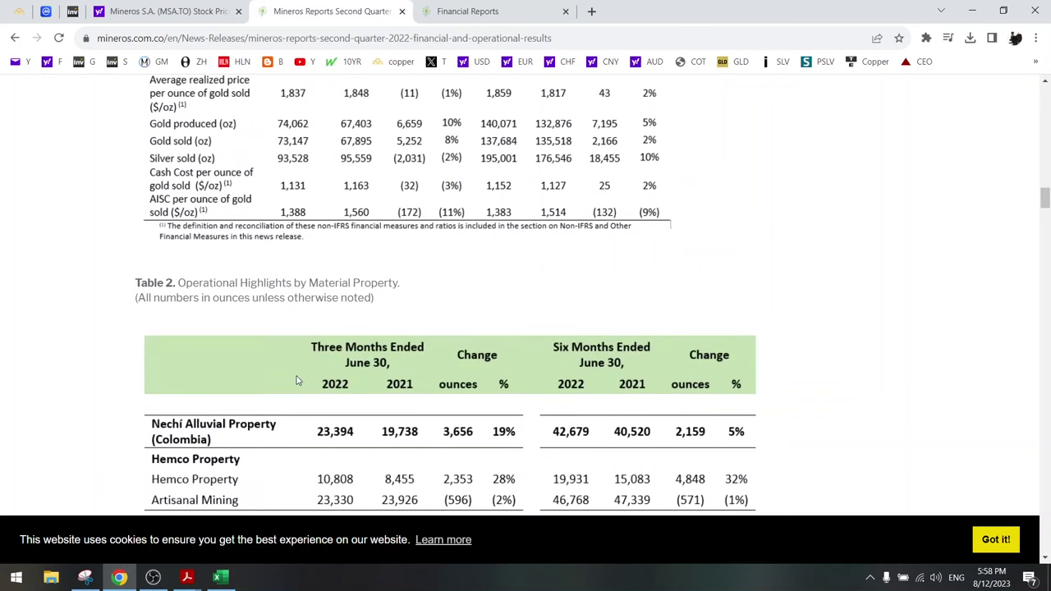
pyautogui.scroll(-5, 298, 380)
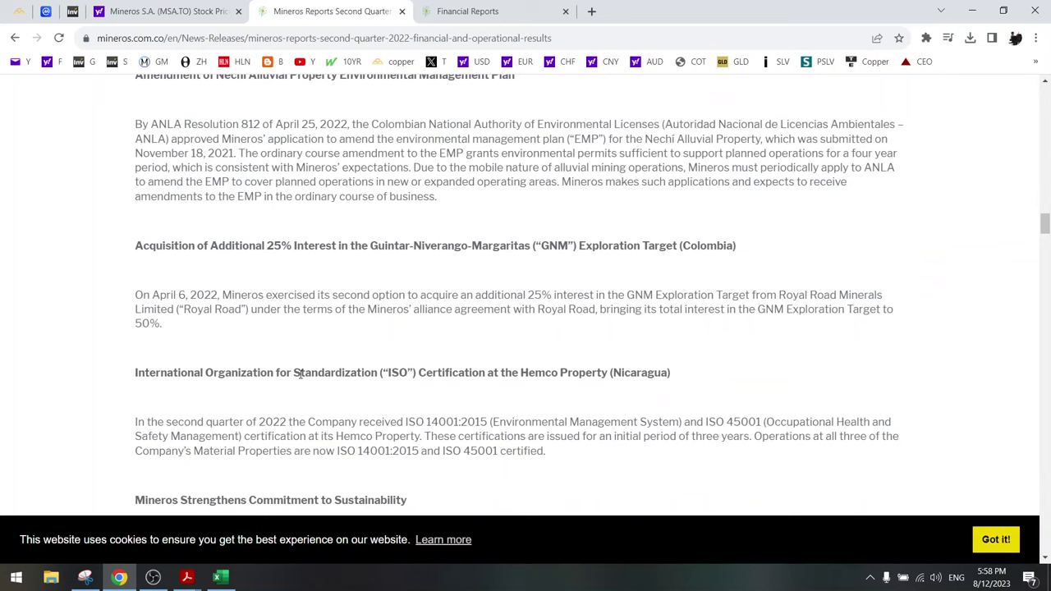
pyautogui.scroll(-5, 299, 374)
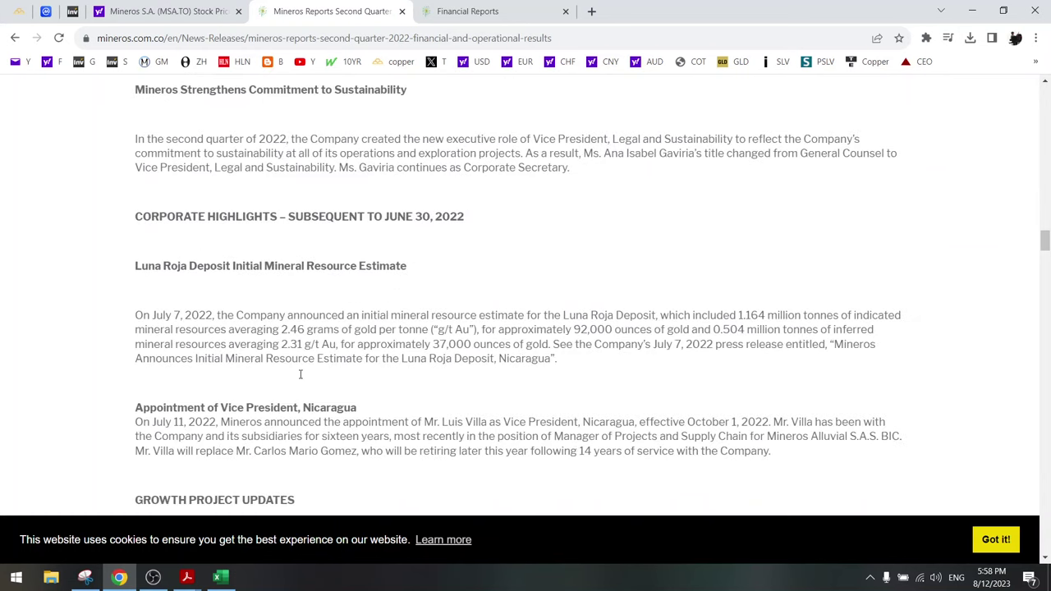
pyautogui.scroll(-5, 299, 379)
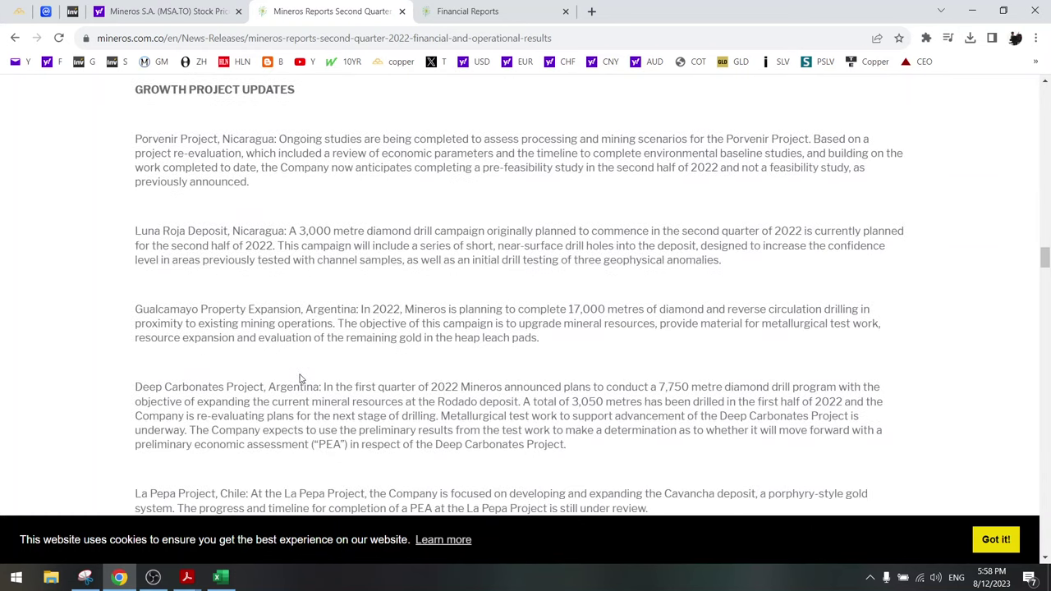
pyautogui.scroll(-3, 300, 378)
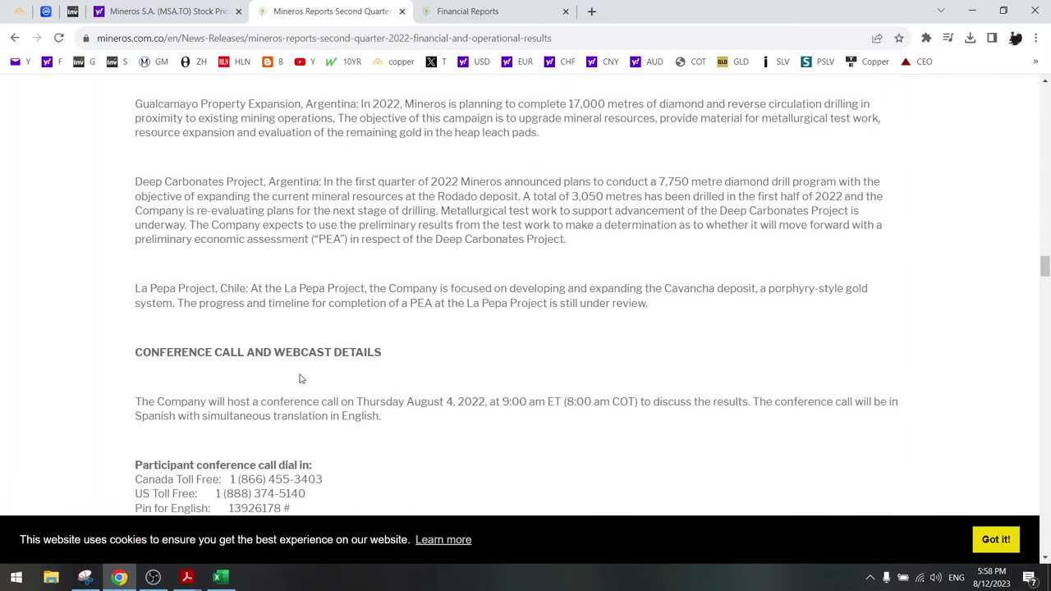
# Examine the release's reconciliation tables for EBITDA, cash cost and AISC per ounce, including sustaining capital expenditure
pyautogui.scroll(-10, 299, 379)
pyautogui.scroll(-20, 299, 378)
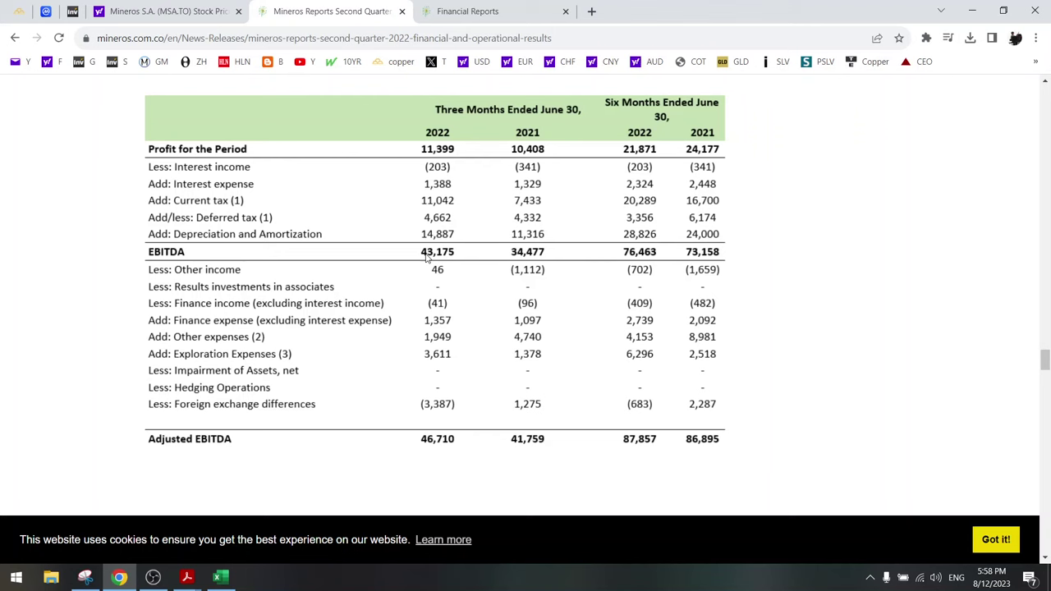
pyautogui.scroll(-3, 419, 386)
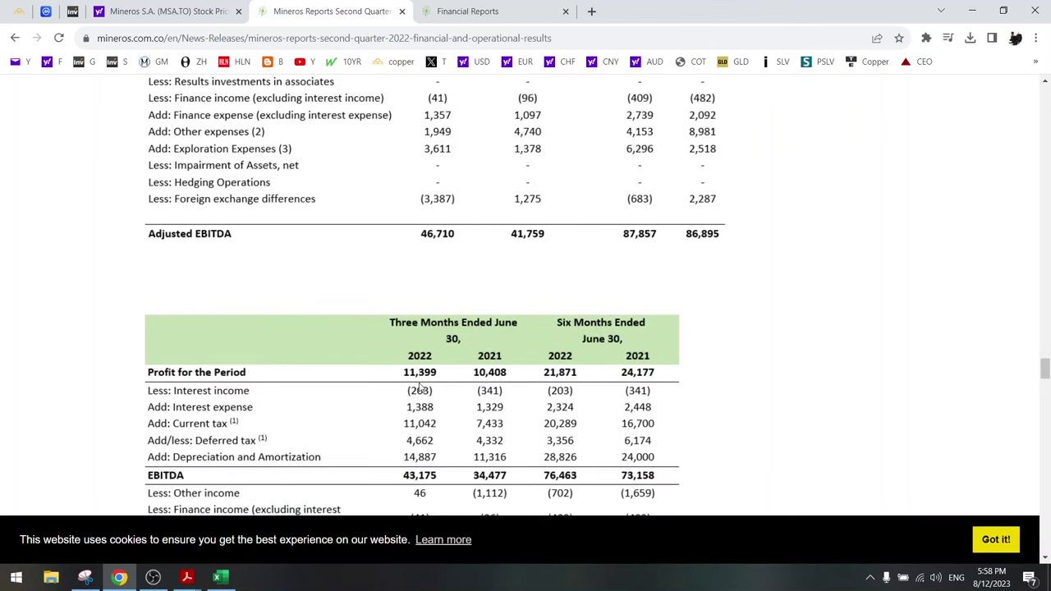
pyautogui.scroll(-3, 420, 388)
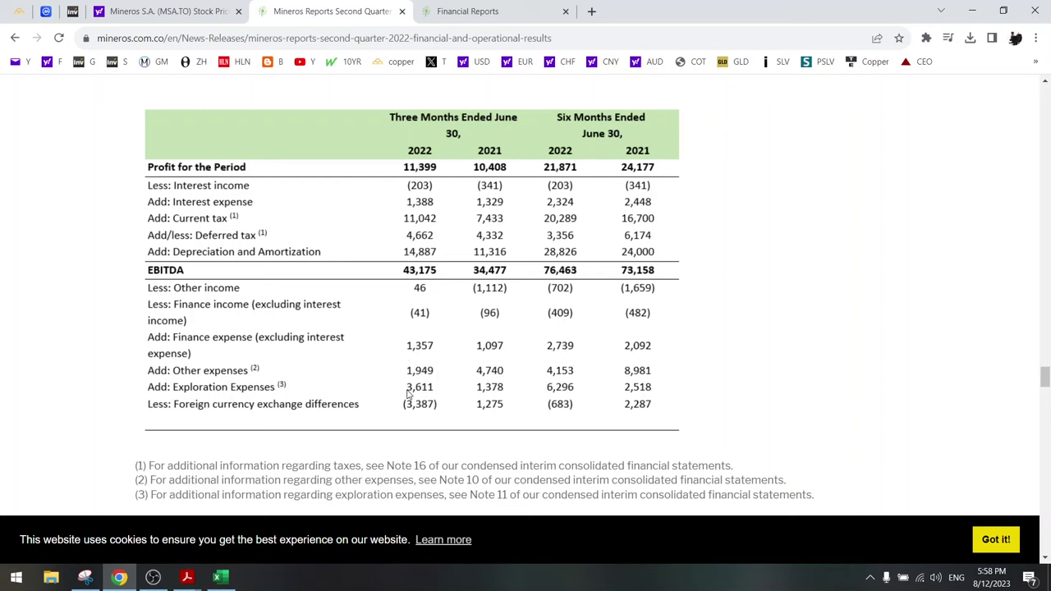
pyautogui.scroll(-3, 408, 394)
pyautogui.scroll(-5, 408, 390)
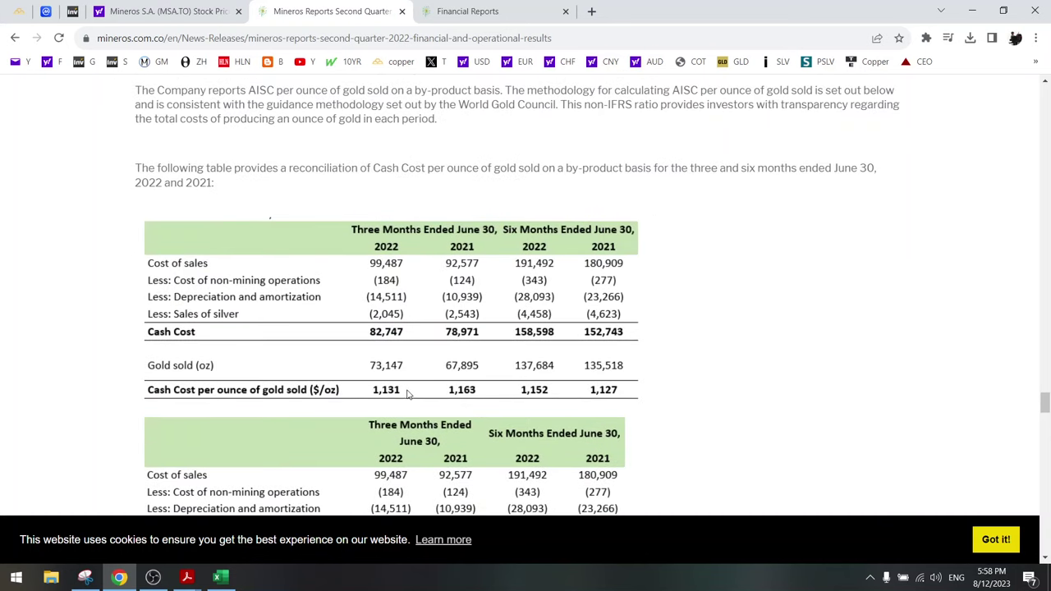
pyautogui.scroll(-3, 359, 368)
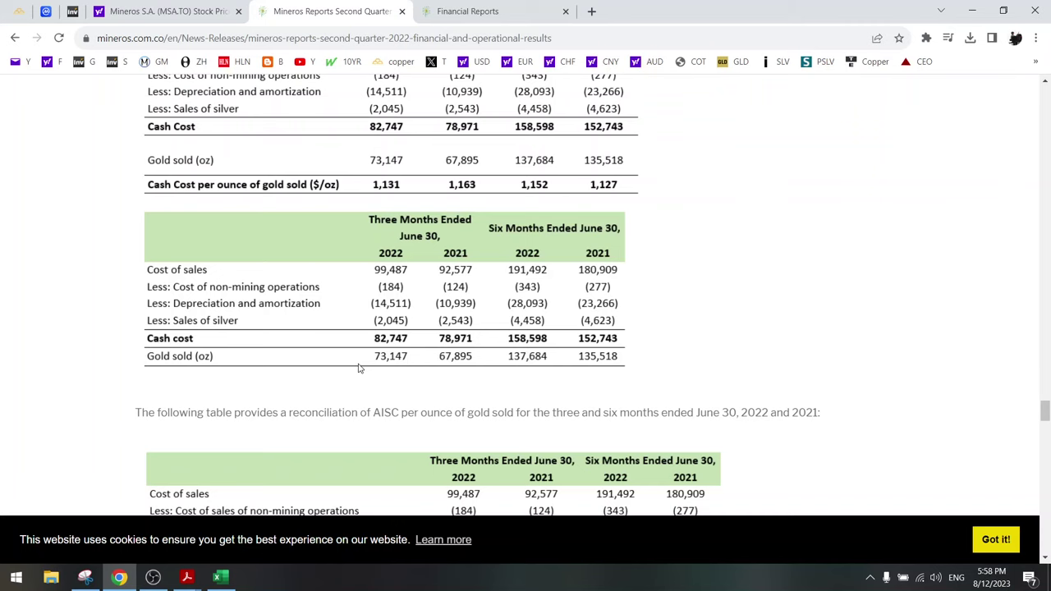
pyautogui.scroll(-3, 358, 369)
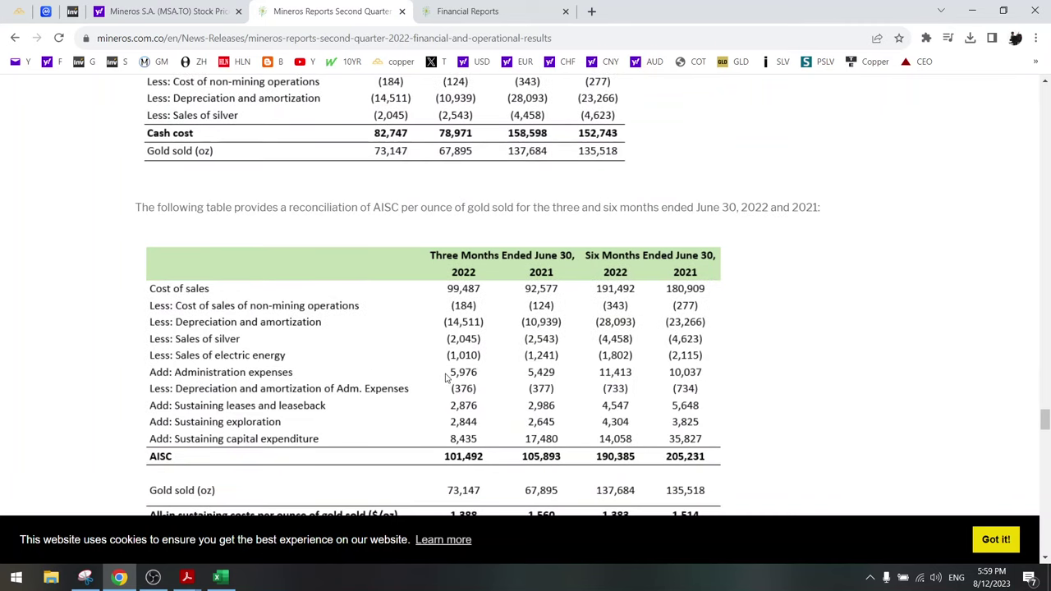
pyautogui.scroll(-3, 449, 408)
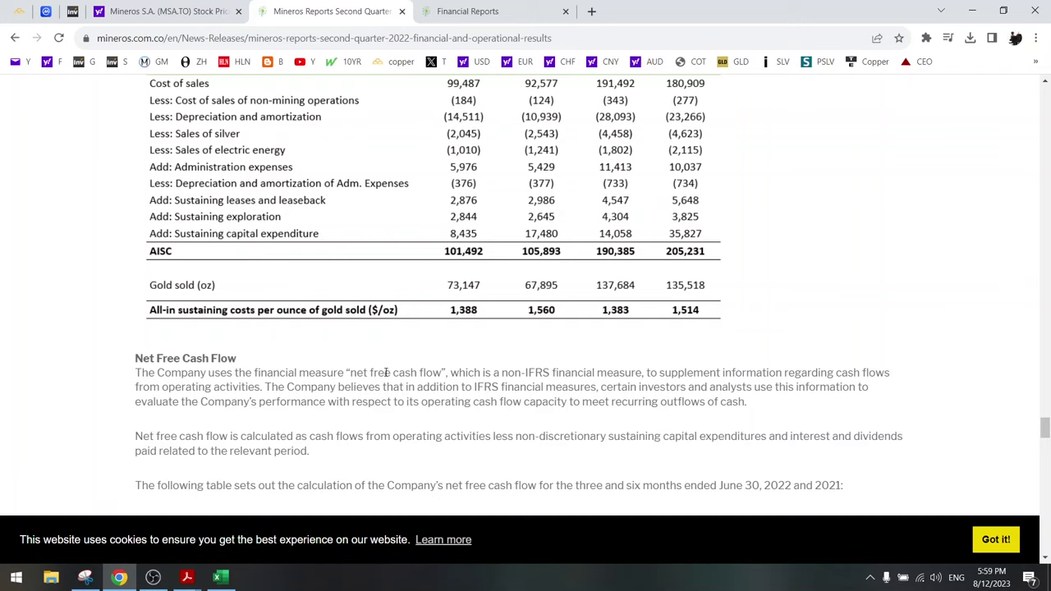
# Examine the net free cash flow definition and table, plus the return on capital, net debt and average realized price tables
pyautogui.moveTo(351, 374); pyautogui.dragTo(454, 374)
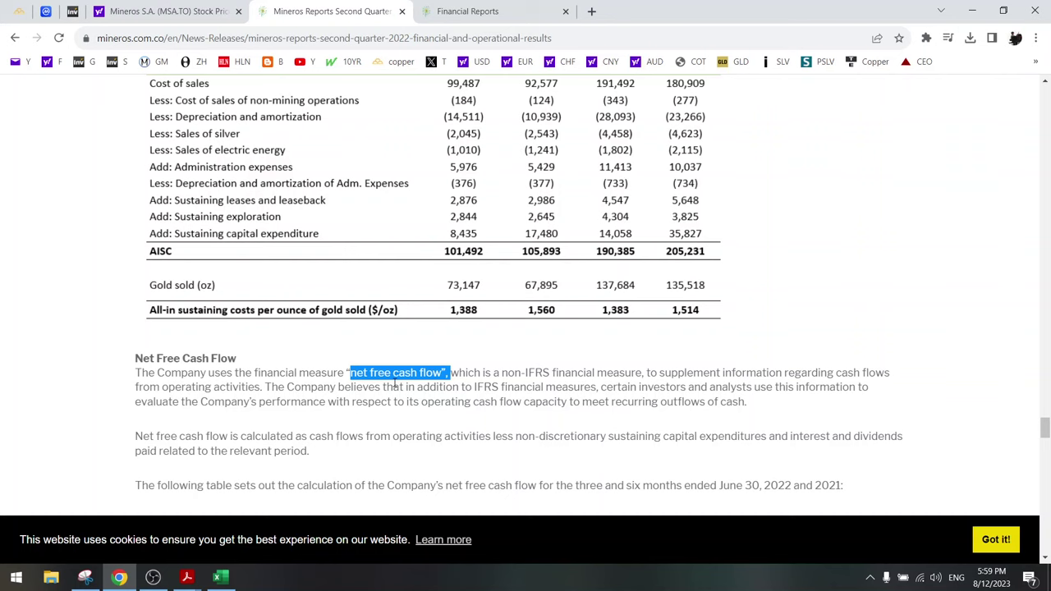
pyautogui.scroll(-5, 323, 395)
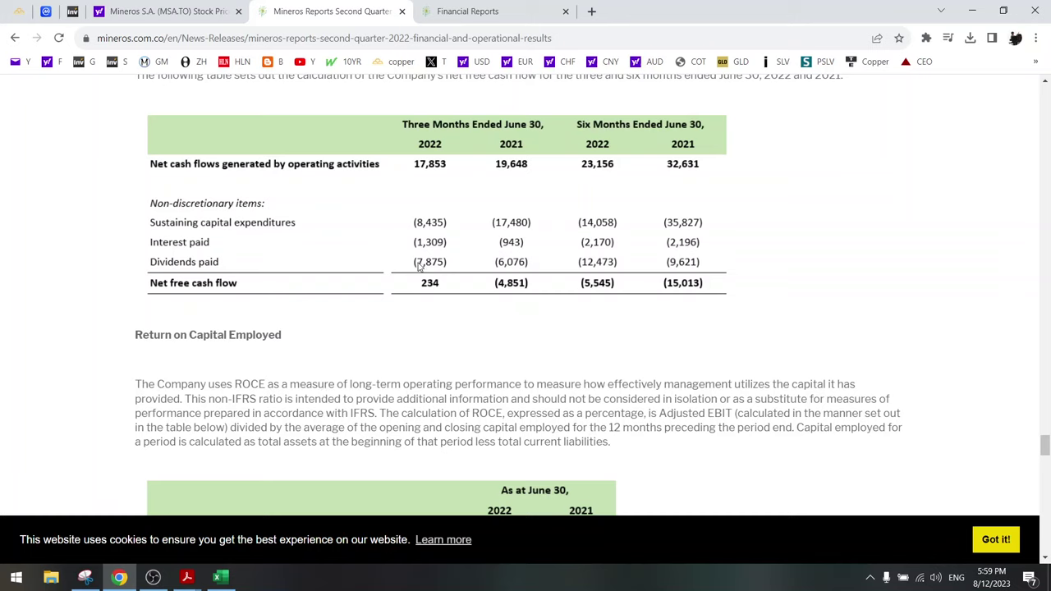
pyautogui.scroll(-2, 404, 324)
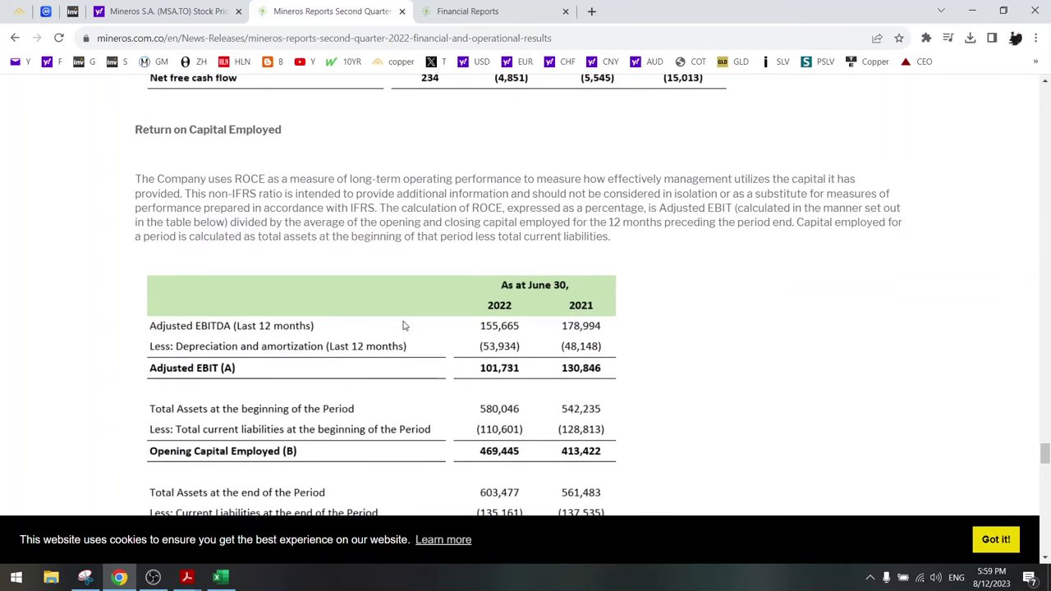
pyautogui.scroll(-2, 403, 326)
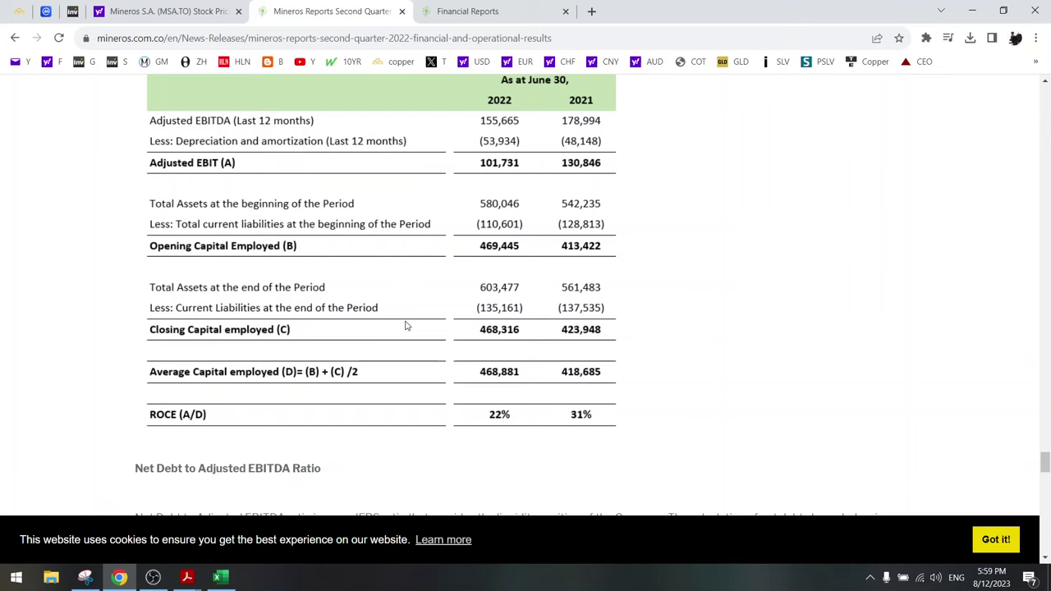
pyautogui.scroll(-2, 409, 357)
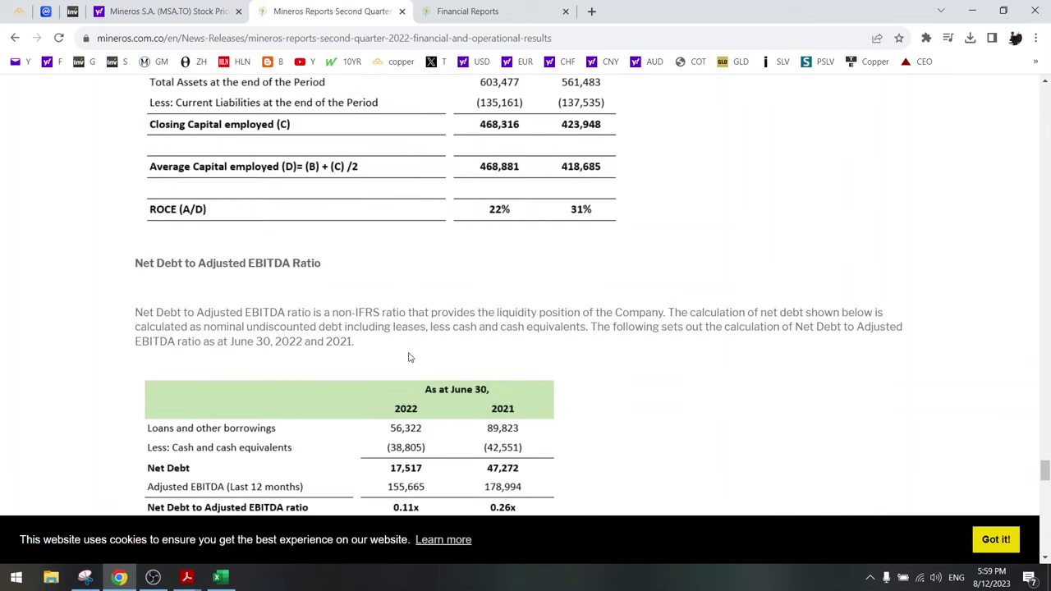
pyautogui.scroll(-2, 410, 357)
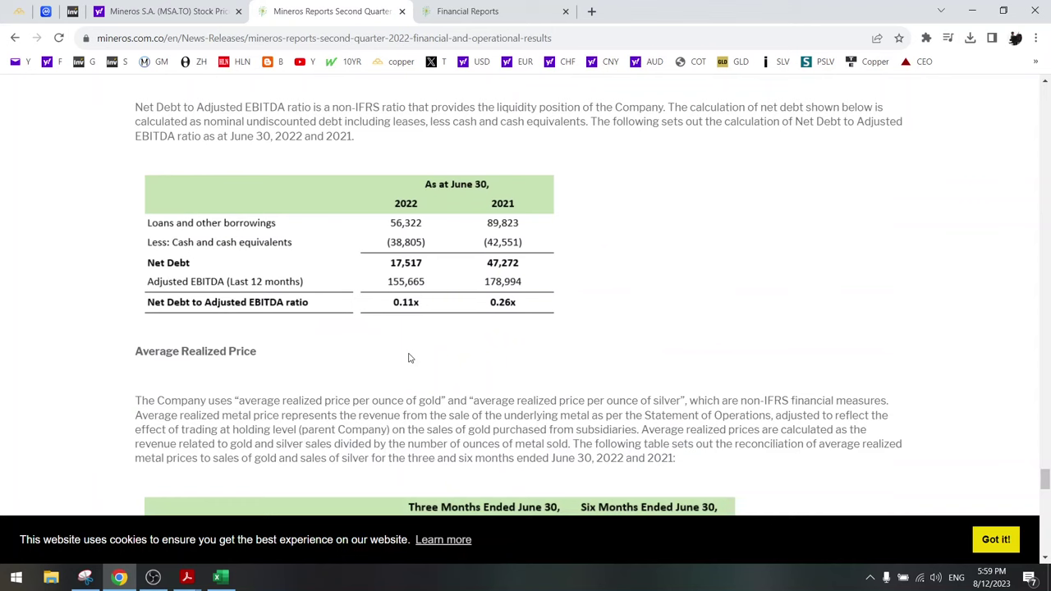
pyautogui.scroll(-2, 411, 358)
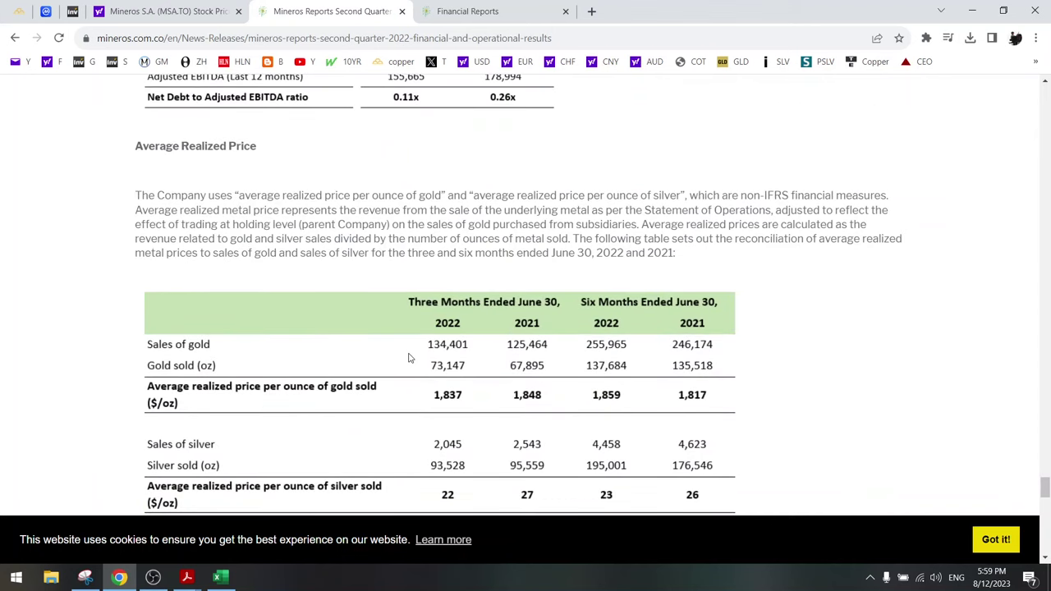
pyautogui.scroll(-10, 409, 357)
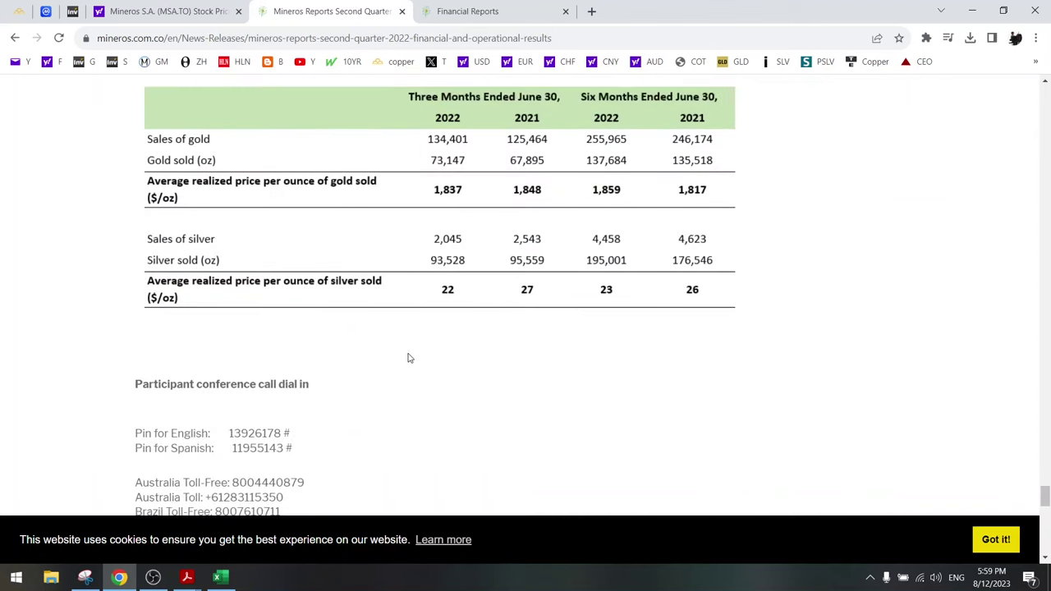
pyautogui.scroll(15, 408, 356)
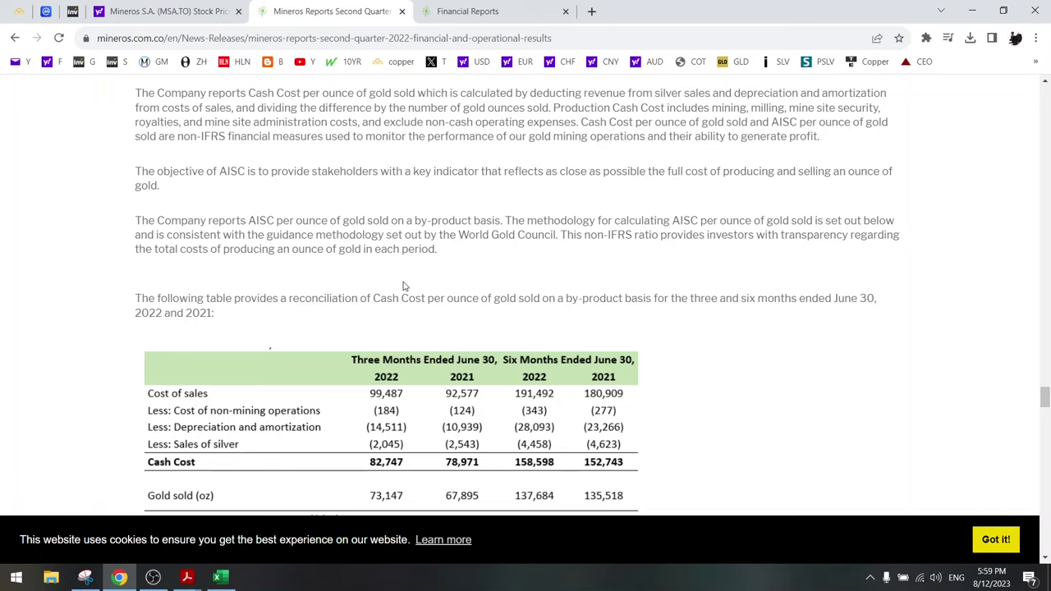
# Open the Q2 2023 MD&A from the company's Financial Reports page and read through to the 3.2 Financial Highlights table
pyautogui.click(473, 11)
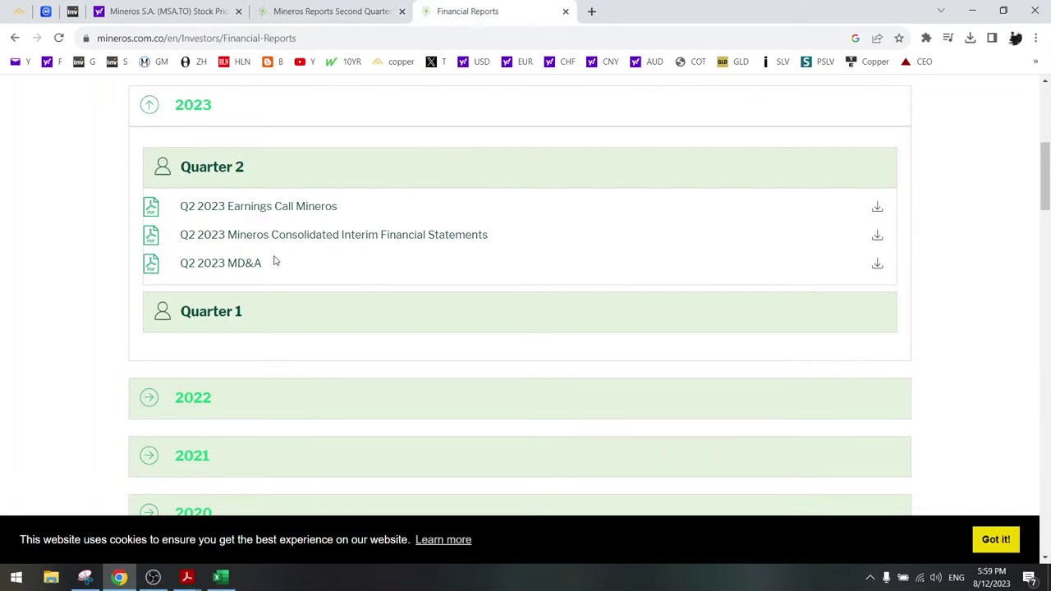
pyautogui.click(875, 264)
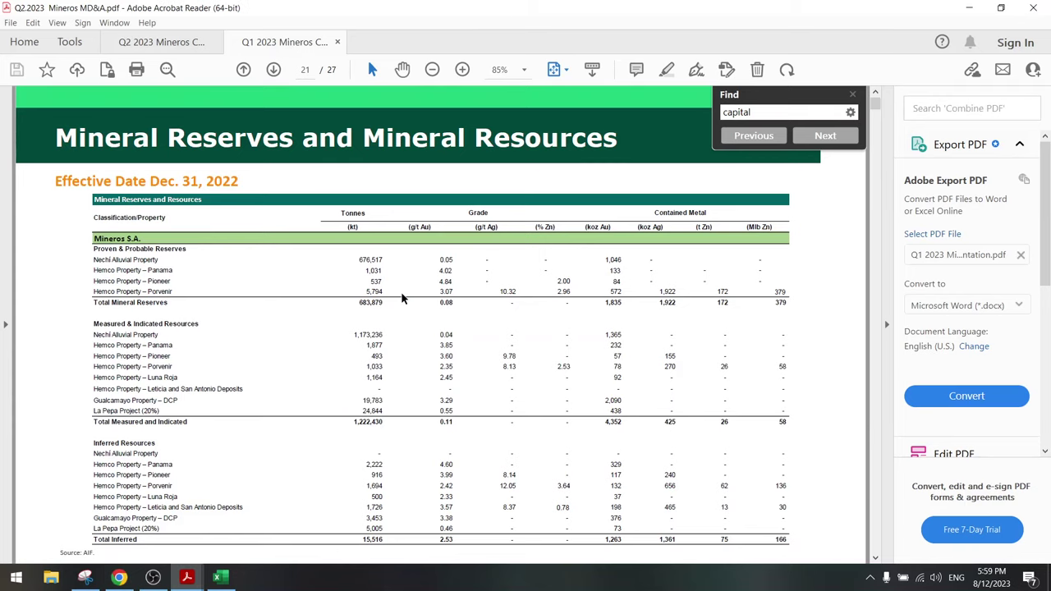
pyautogui.scroll(-15, 402, 299)
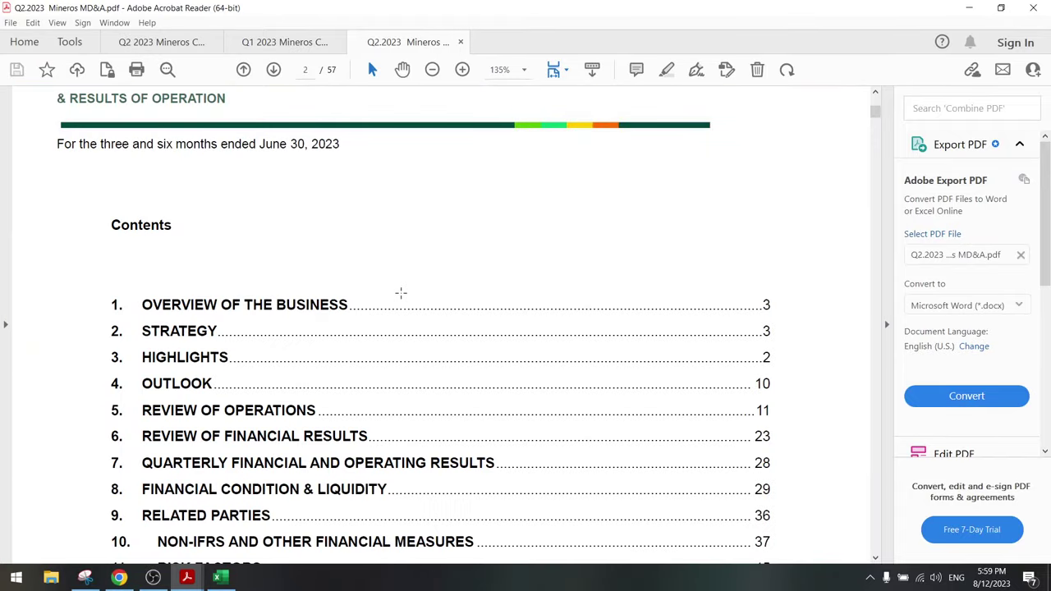
pyautogui.scroll(-10, 402, 299)
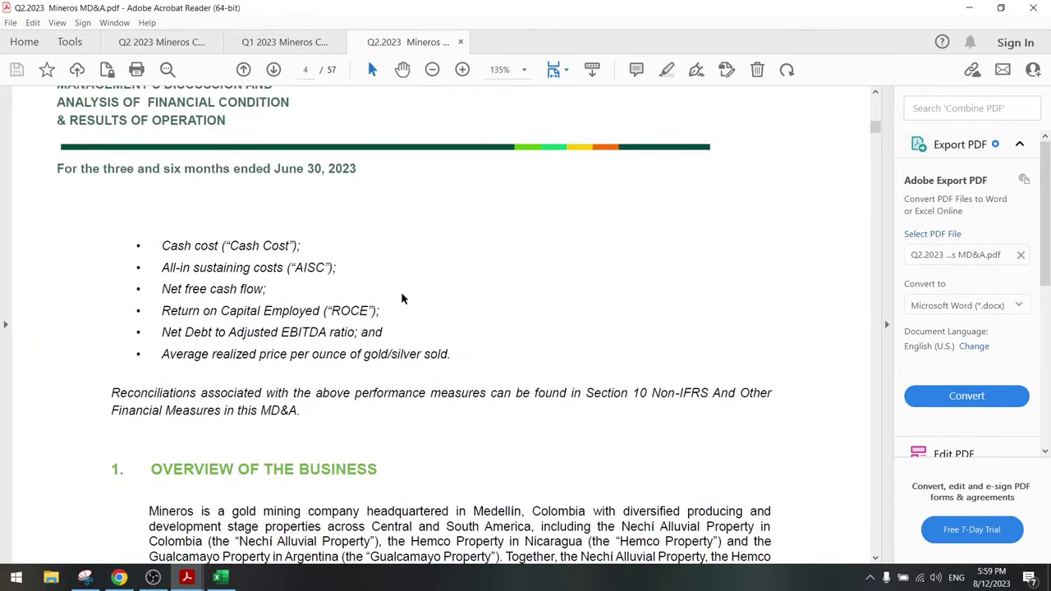
pyautogui.scroll(-10, 402, 298)
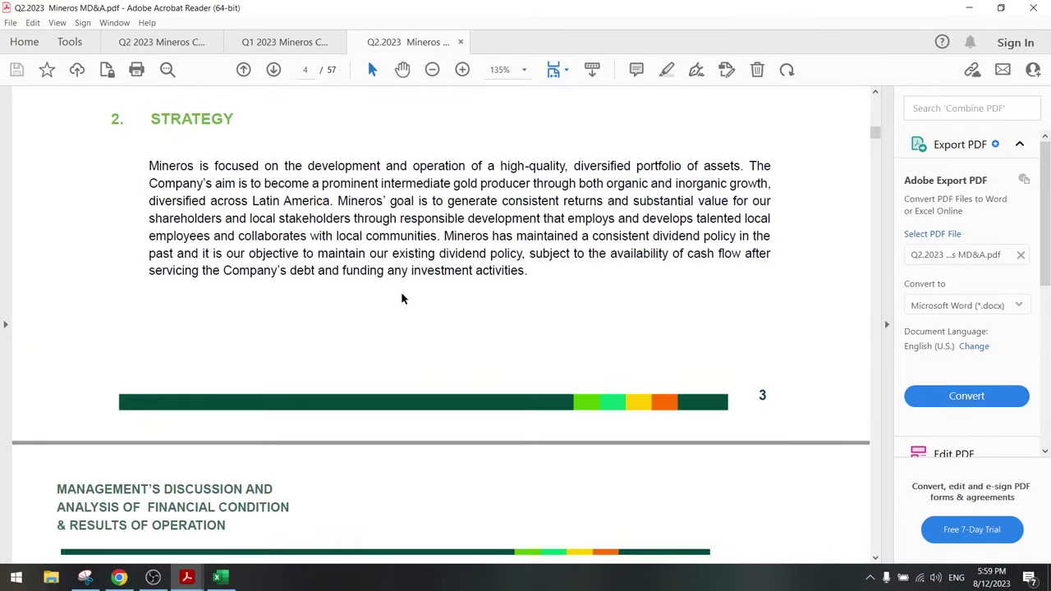
pyautogui.scroll(-5, 401, 299)
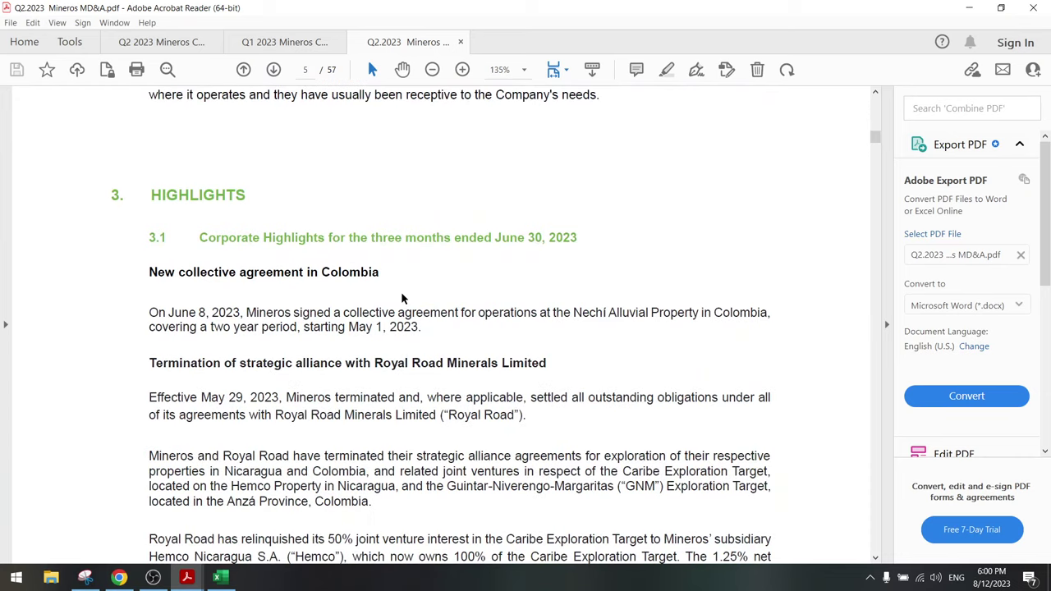
pyautogui.scroll(-15, 402, 299)
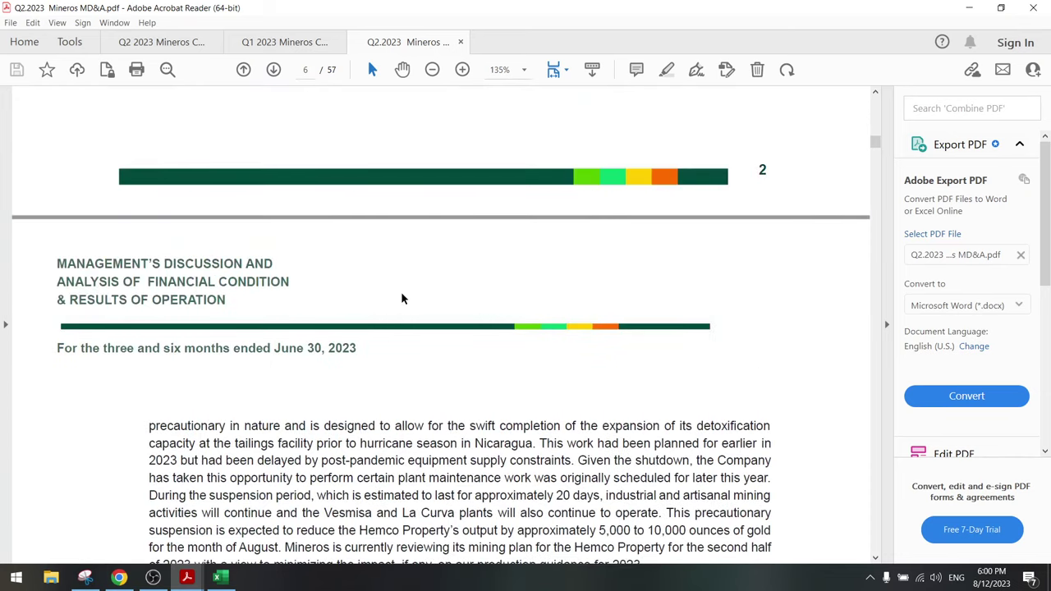
pyautogui.scroll(-10, 401, 298)
pyautogui.scroll(-2, 402, 299)
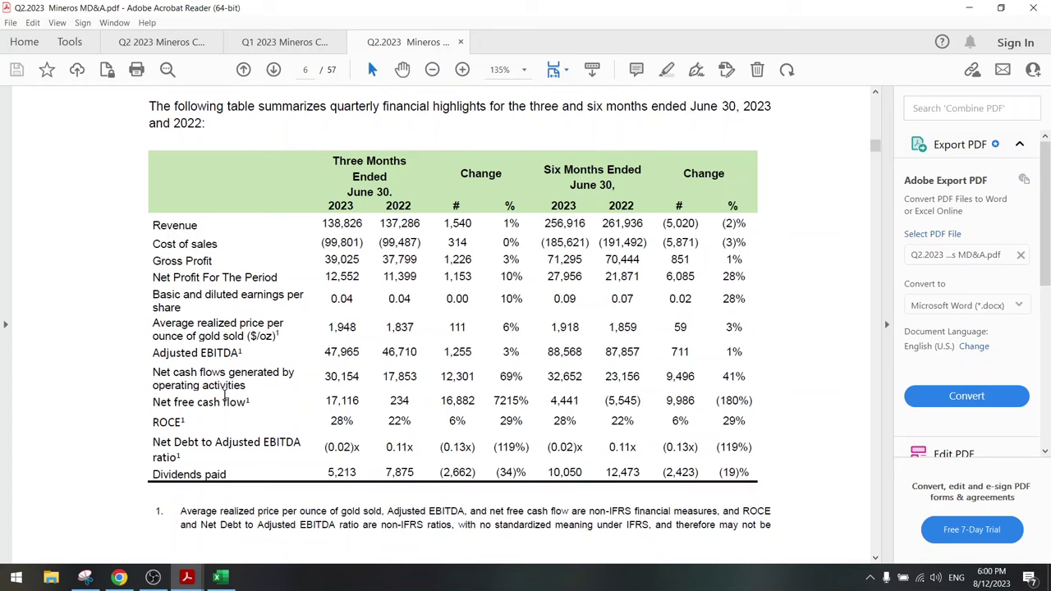
# Examine the second-quarter 2023 operating cash flow and net free cash flow figures in the financial highlights table
pyautogui.moveTo(332, 376); pyautogui.dragTo(362, 401)
pyautogui.click(328, 375)
pyautogui.doubleClick(341, 376)
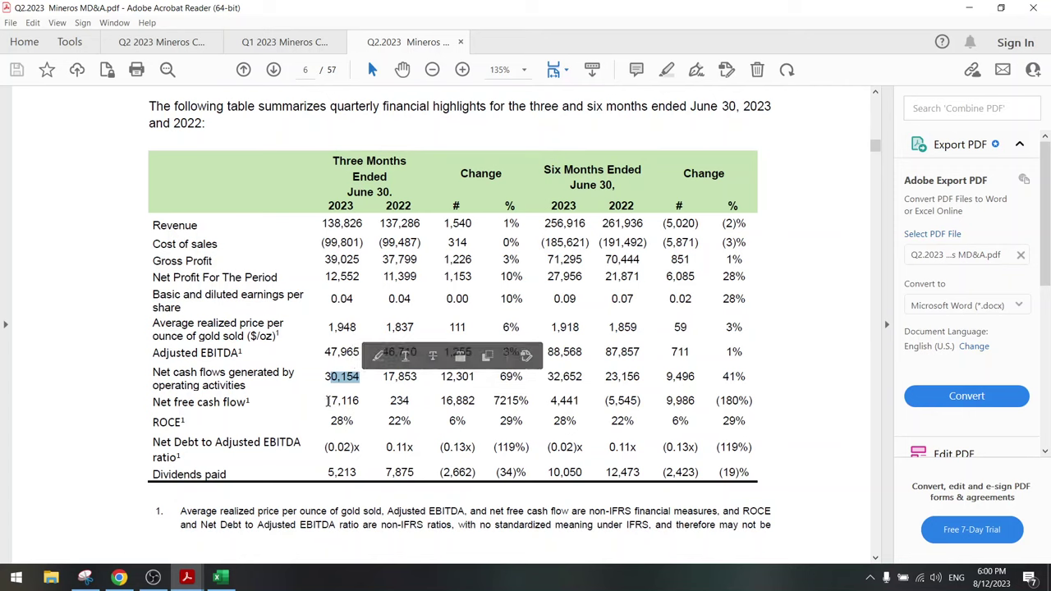
pyautogui.moveTo(329, 402); pyautogui.dragTo(359, 401)
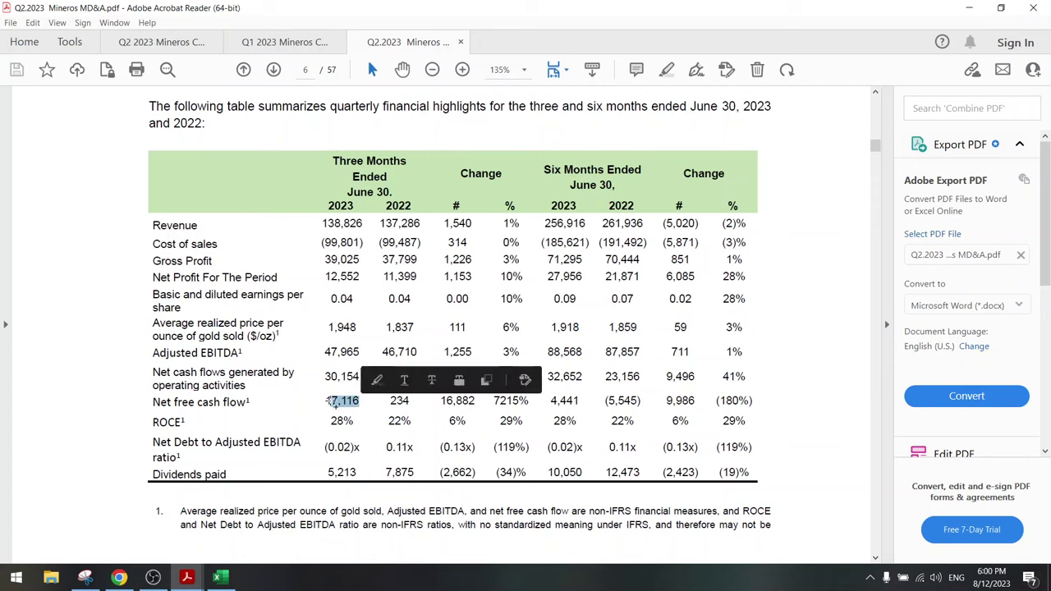
pyautogui.doubleClick(331, 401)
pyautogui.click(339, 413)
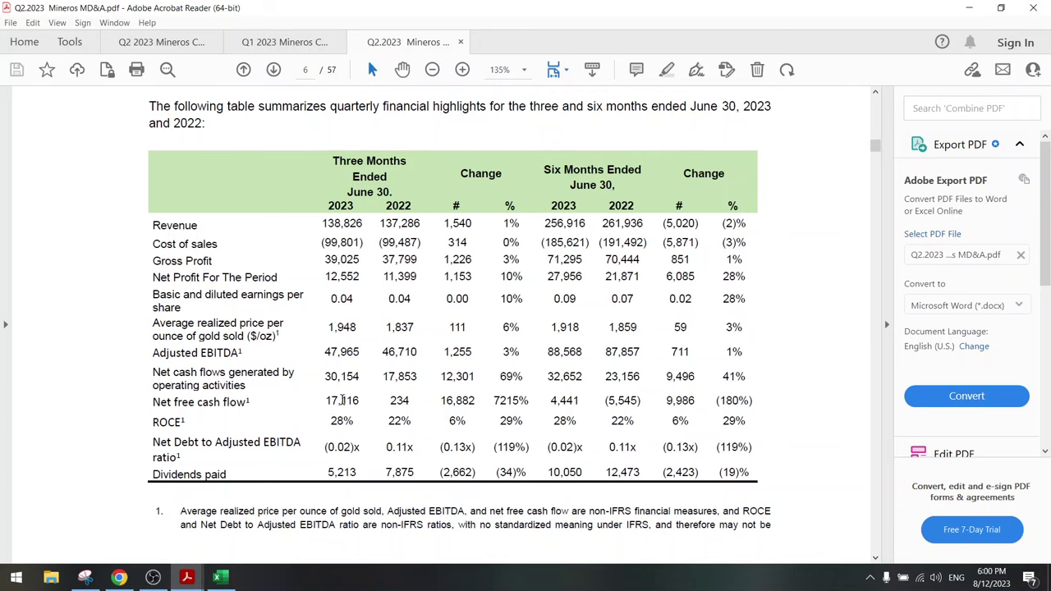
# Read the MD&A's three-month financial highlights, focusing on capital investments and their footnote
pyautogui.scroll(-15, 336, 402)
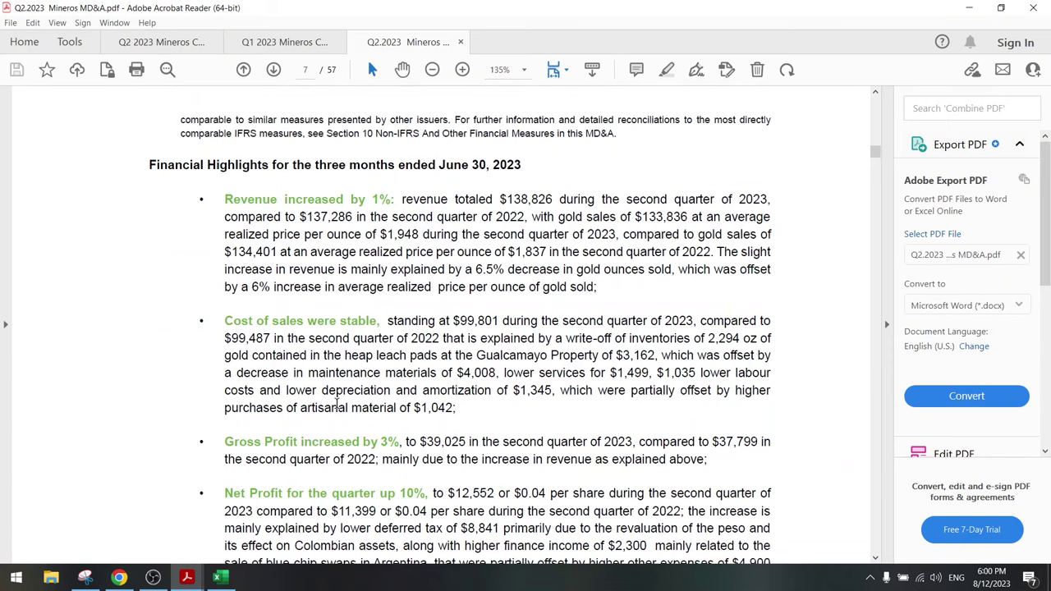
pyautogui.scroll(-8, 337, 402)
pyautogui.scroll(-20, 337, 403)
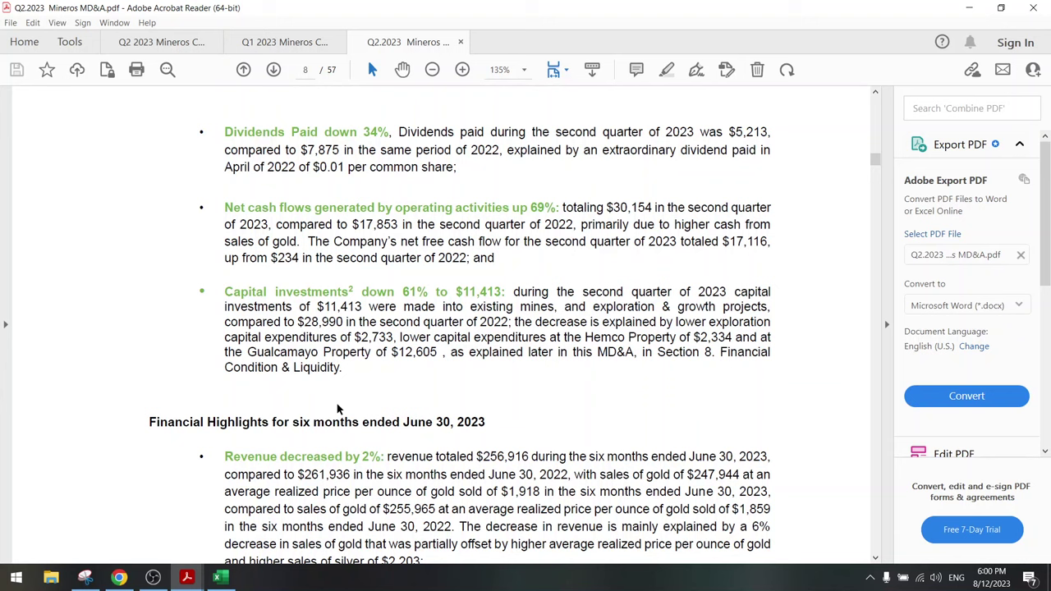
pyautogui.moveTo(458, 293); pyautogui.dragTo(514, 293)
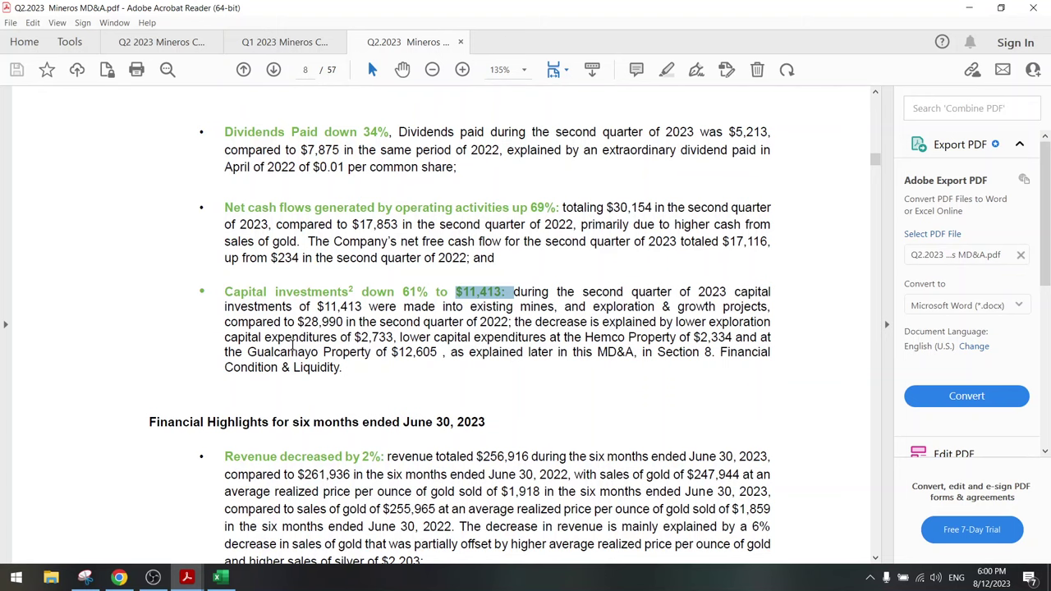
pyautogui.scroll(-5, 291, 345)
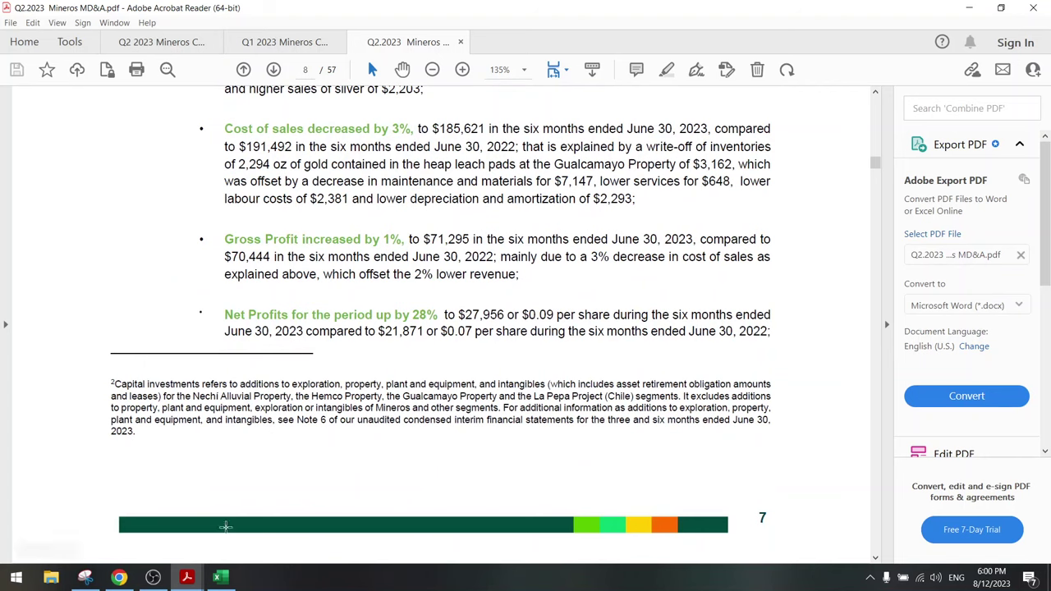
# Return to the Q2 2023 MD&A and recheck the quarterly financial highlights table, including net free cash flow
pyautogui.click(220, 577)
pyautogui.click(119, 578)
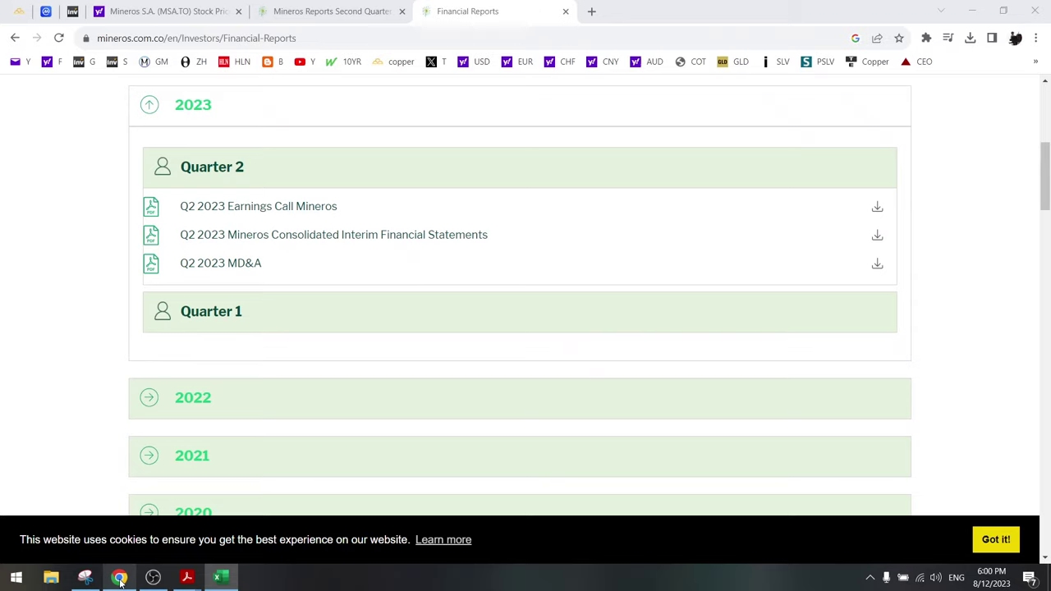
pyautogui.scroll(5, 352, 380)
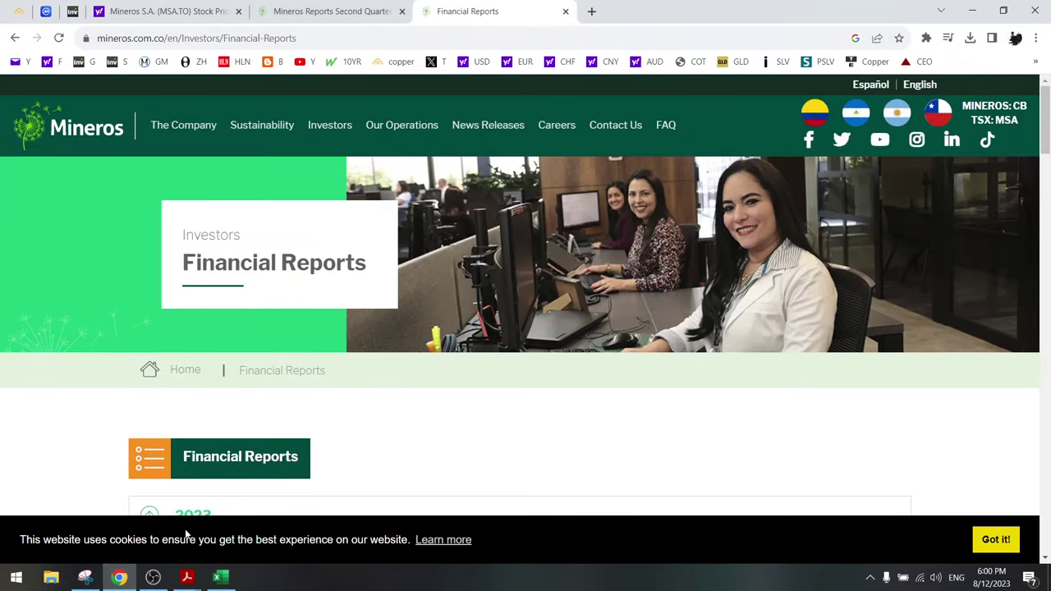
pyautogui.moveTo(188, 577)
pyautogui.click(361, 517)
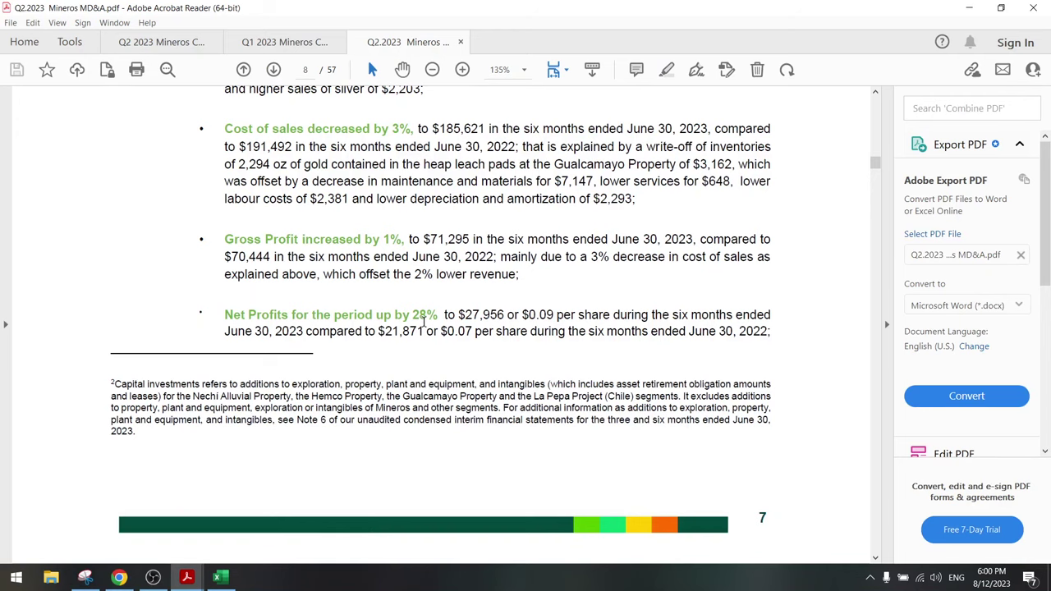
pyautogui.scroll(20, 425, 324)
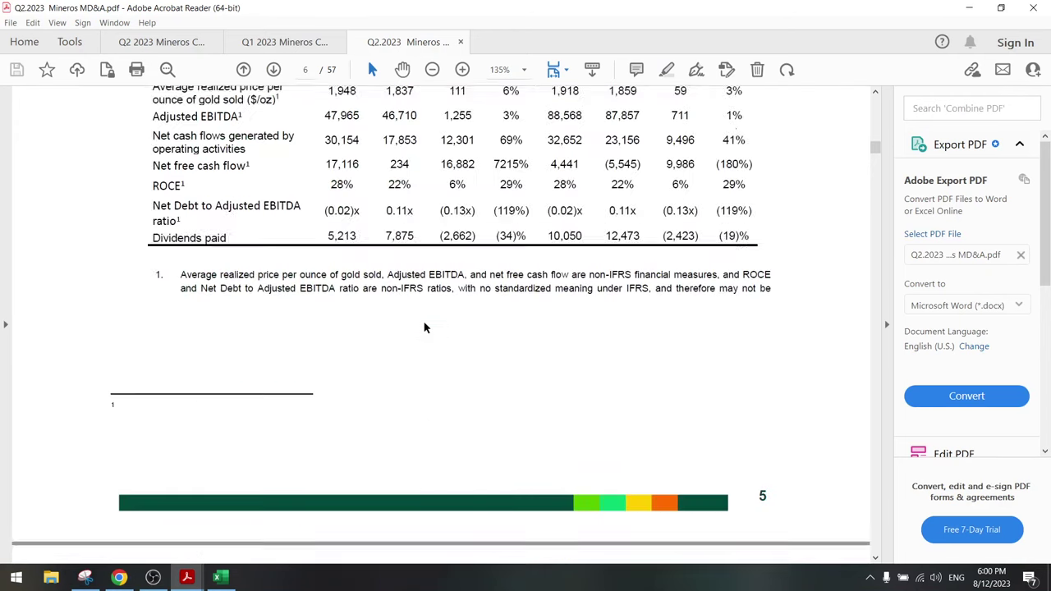
pyautogui.scroll(10, 424, 328)
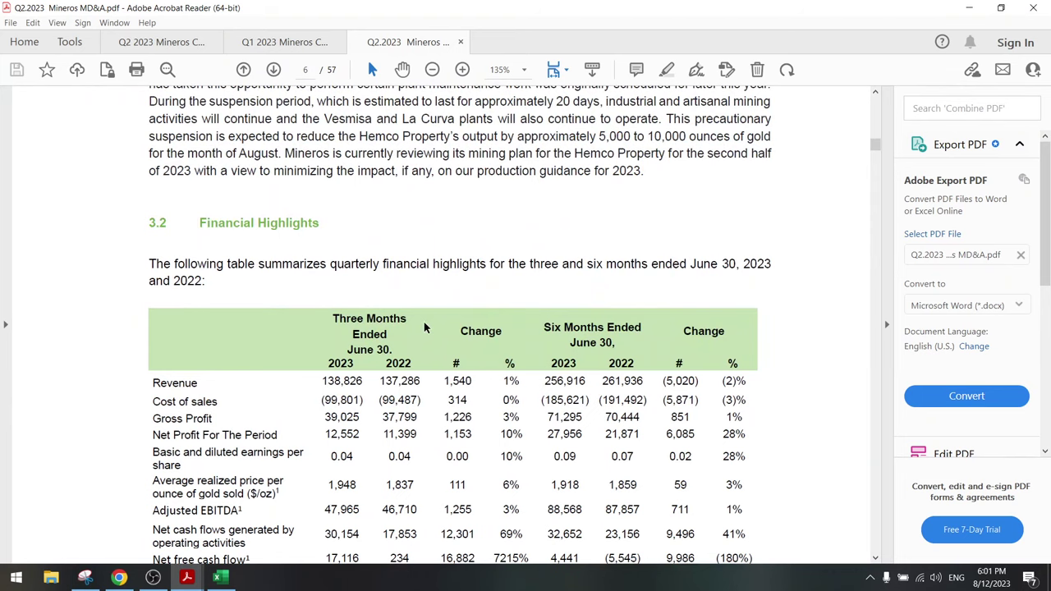
pyautogui.scroll(-8, 425, 327)
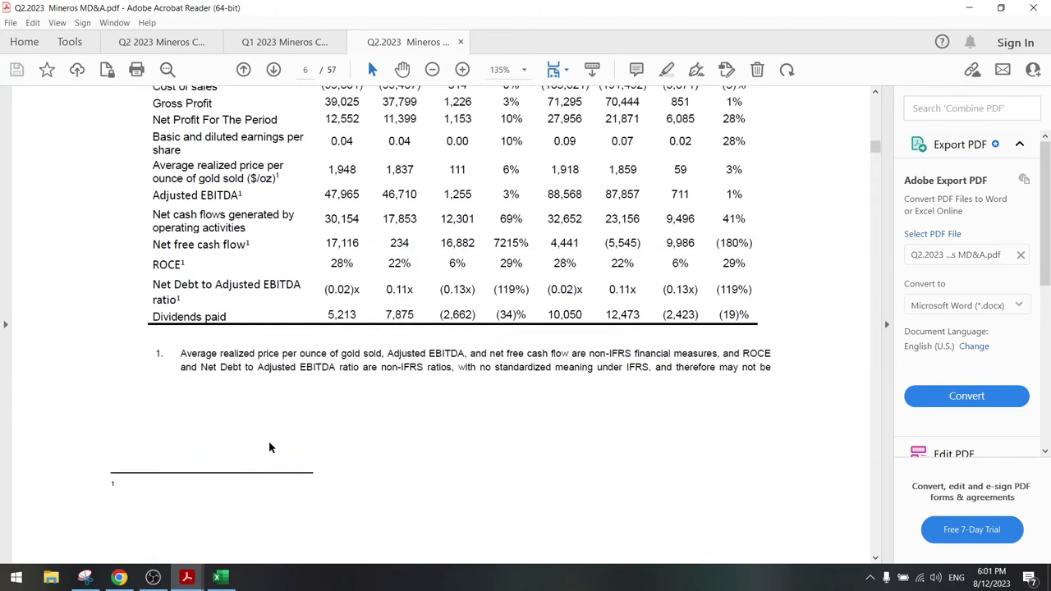
# Switch to Excel and set the 2023 capex in the MSA sheet's NPV table to 40,000,000
pyautogui.click(220, 577)
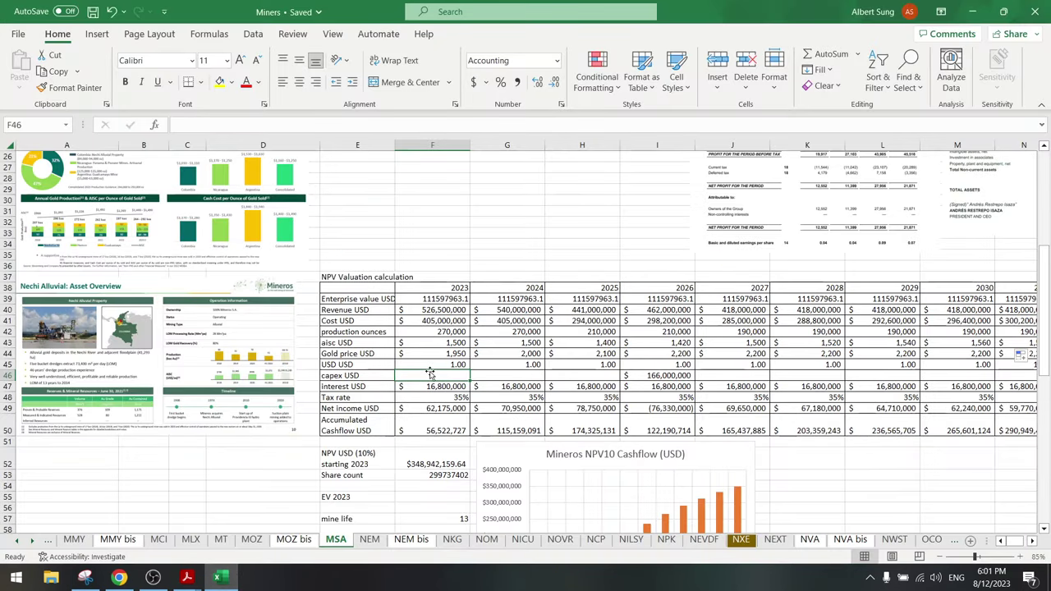
pyautogui.write('40000')
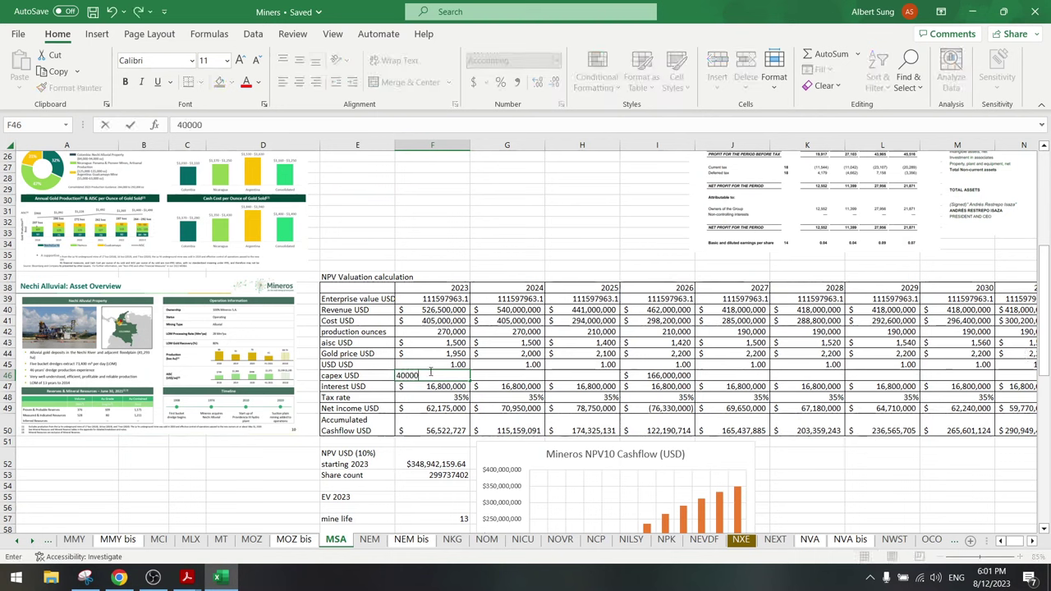
pyautogui.write('000')
pyautogui.press('Return')
pyautogui.press('Up')
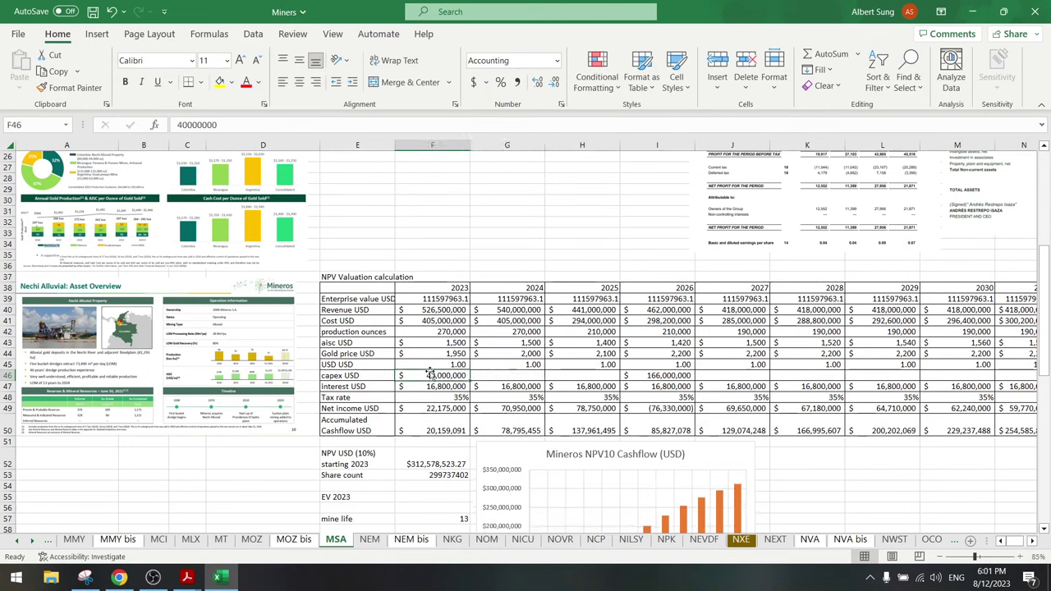
# Copy the 2023 capex value into the 2024 and 2025 columns
pyautogui.hotkey('ctrl', 'c')
pyautogui.click(524, 378)
pyautogui.hotkey('ctrl', 'v')
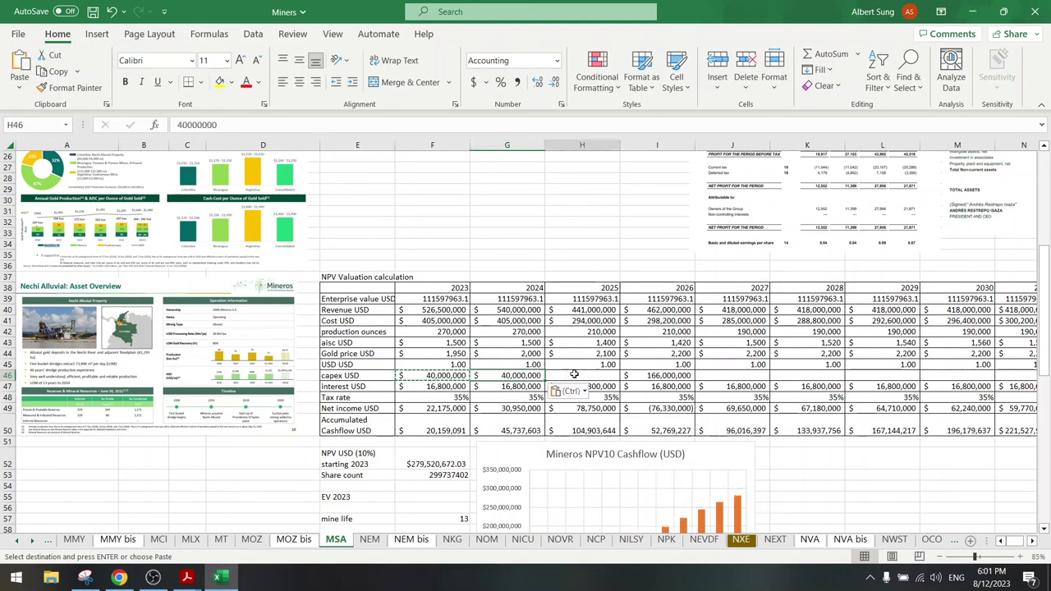
pyautogui.click(574, 375)
pyautogui.hotkey('ctrl', 'v')
pyautogui.press('Escape')
# Change the 2026 capex to a formula adding 40,000,000 to the existing 166,000,000
pyautogui.click(657, 375)
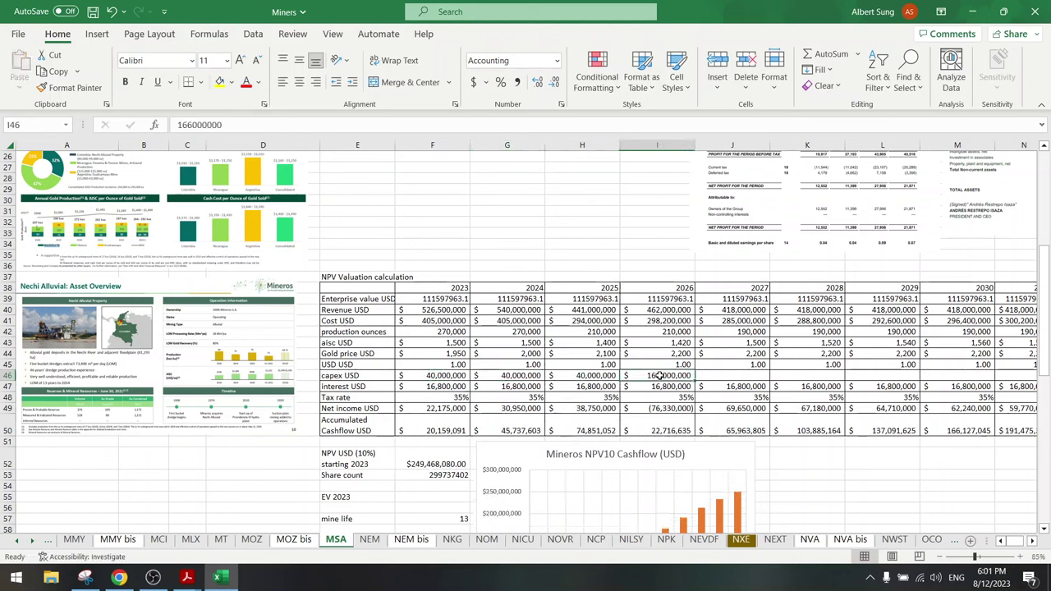
pyautogui.click(178, 125)
pyautogui.write('=166000000')
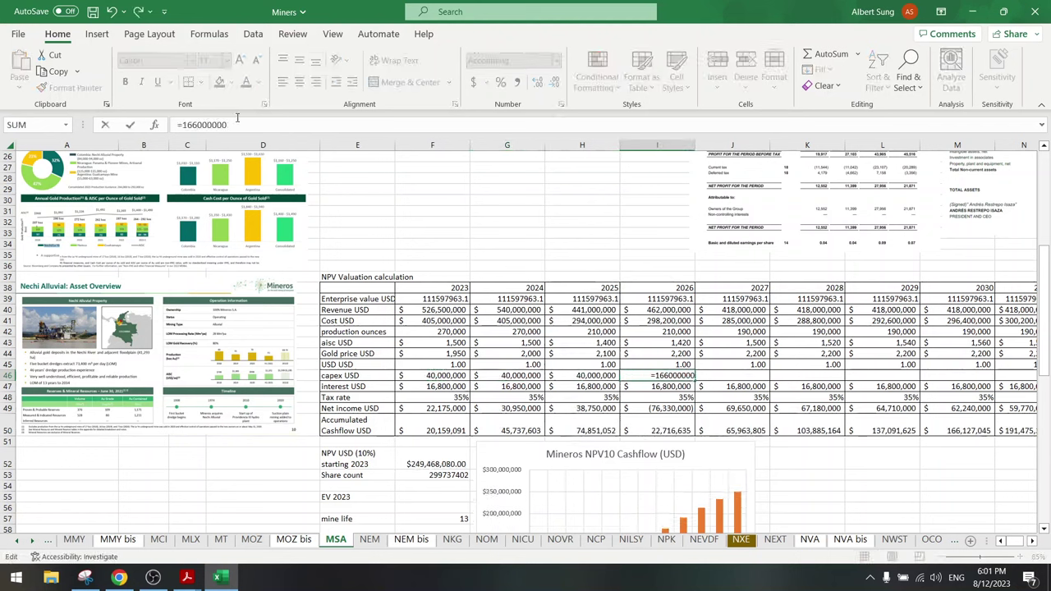
pyautogui.write('+4000000')
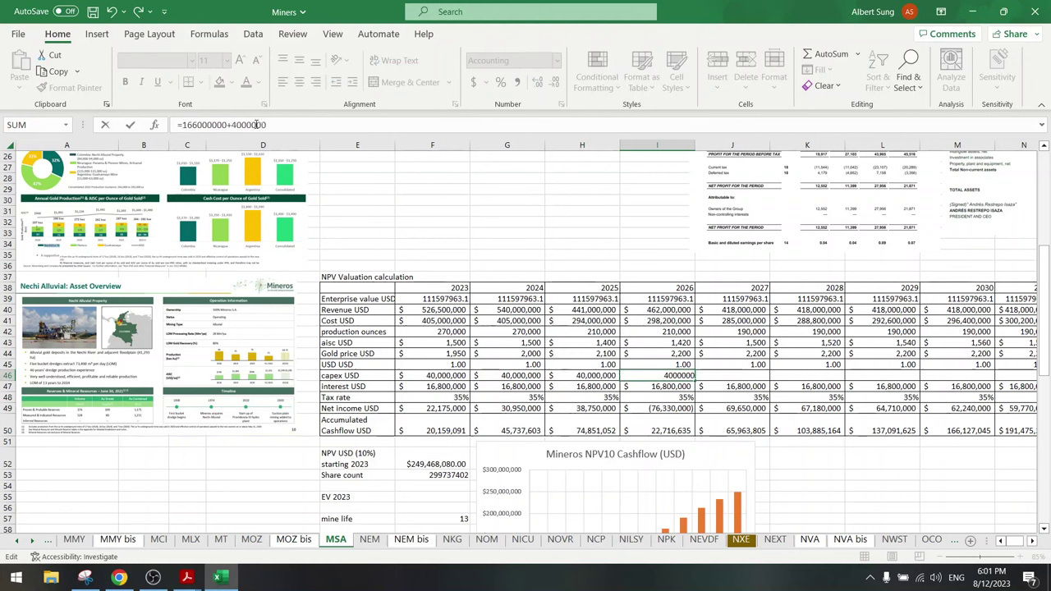
pyautogui.press('Return')
pyautogui.press('Up')
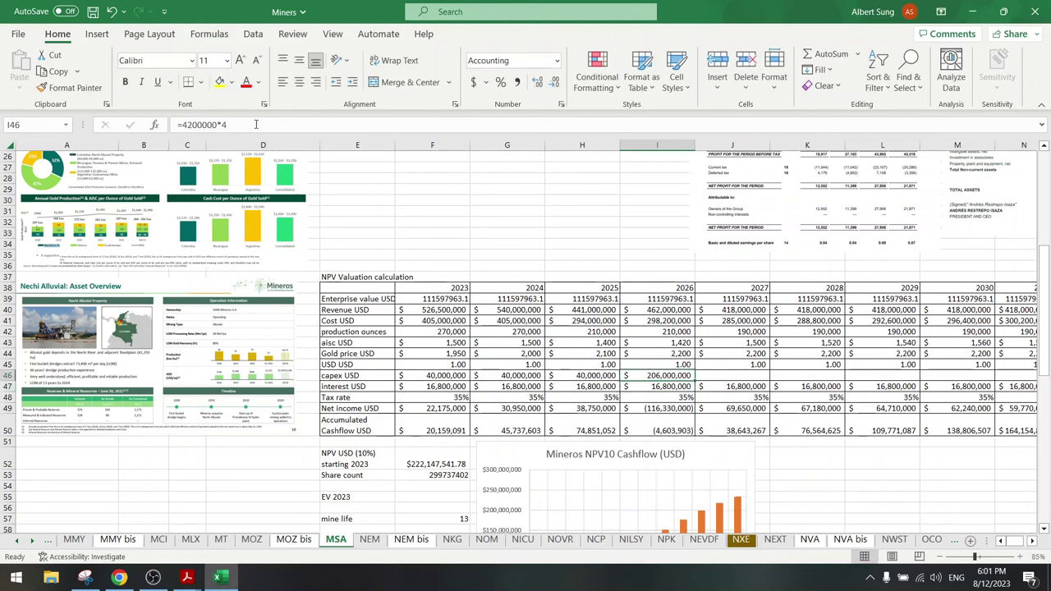
# Copy the 2025 capex of 40,000,000 into every year from 2027 through 2034
pyautogui.press('Left')
pyautogui.hotkey('ctrl', 'c')
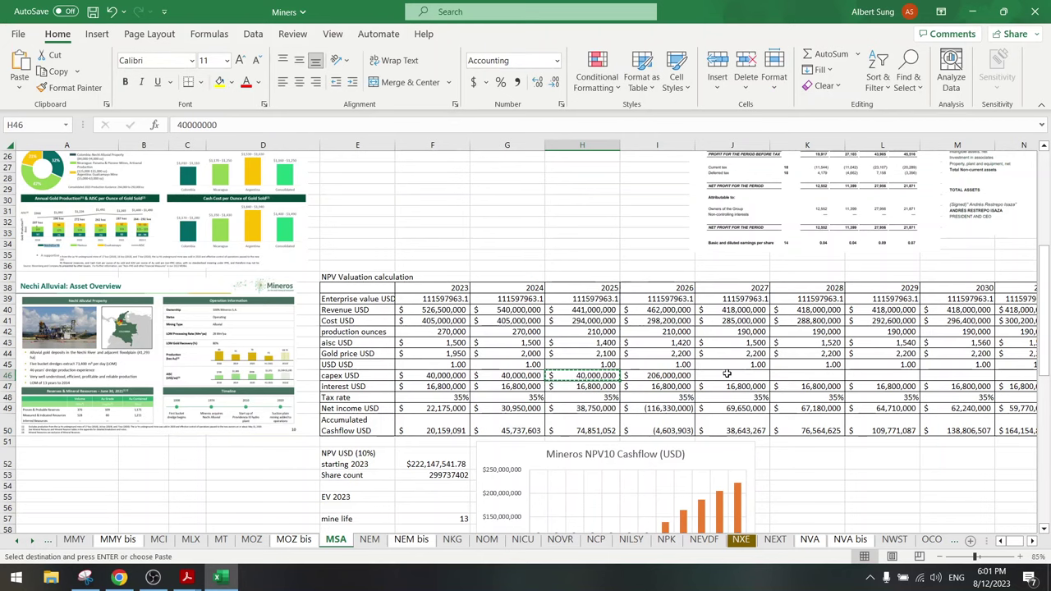
pyautogui.moveTo(730, 376); pyautogui.dragTo(920, 370)
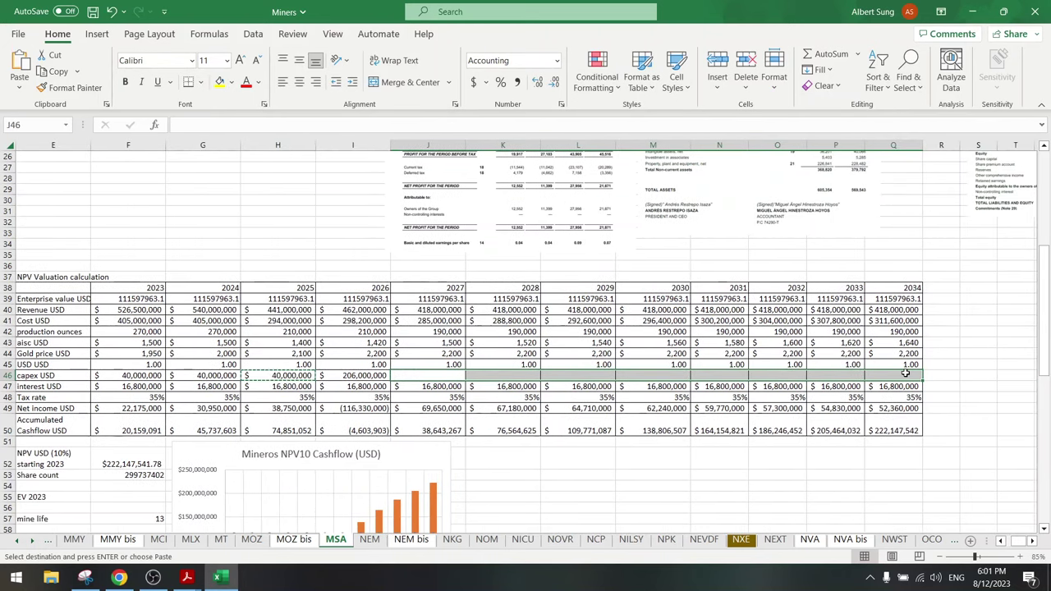
pyautogui.hotkey('ctrl', 'v')
pyautogui.press('Escape')
# Check the 2025 net income formula and the NPV10 cashflow chart, and save the workbook
pyautogui.click(279, 408)
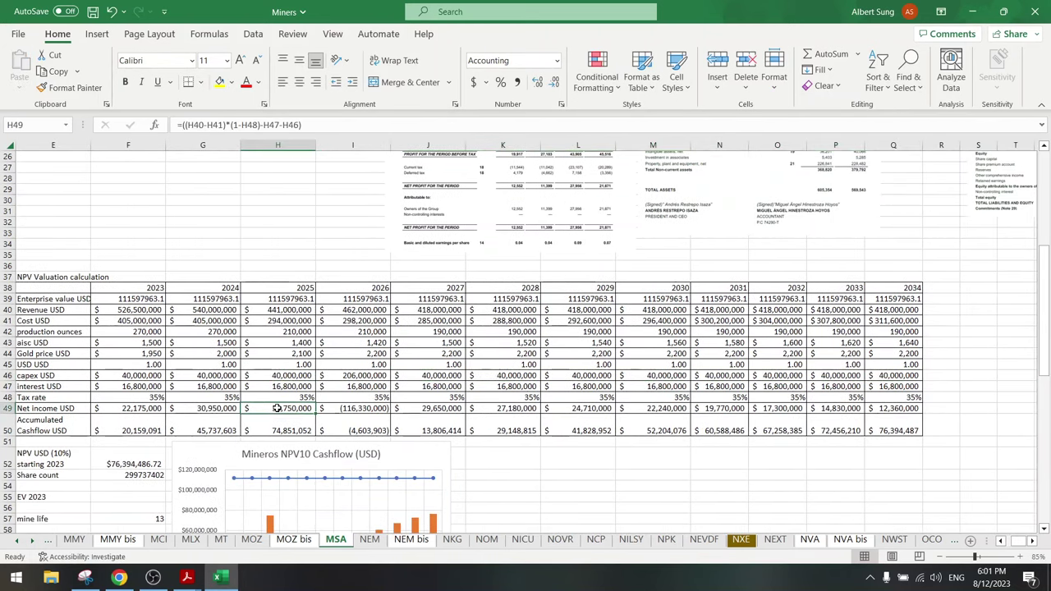
pyautogui.scroll(-3, 277, 409)
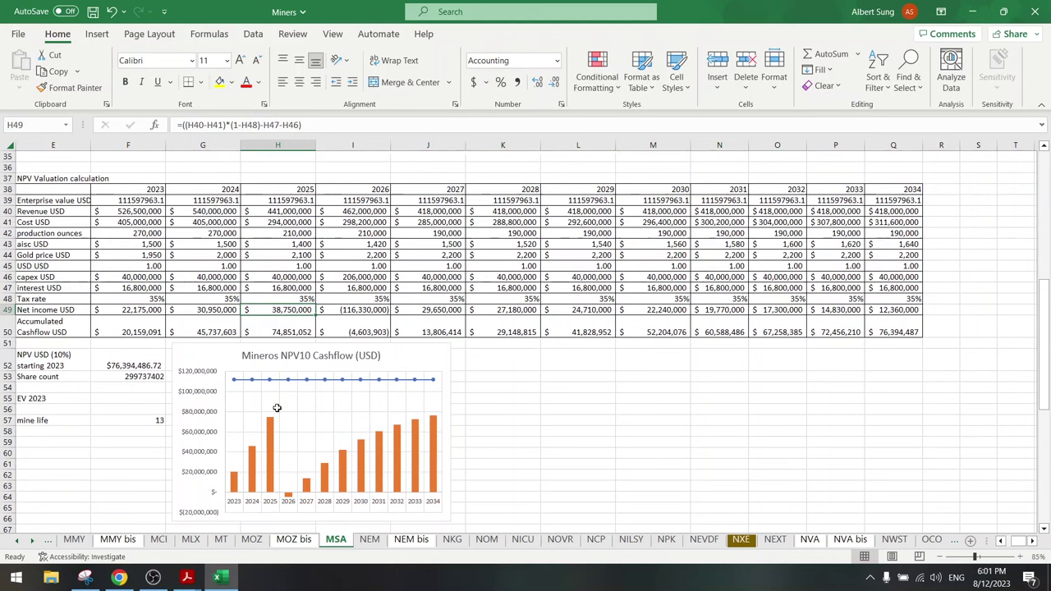
pyautogui.click(93, 11)
pyautogui.hscroll(-3, 1015, 542)
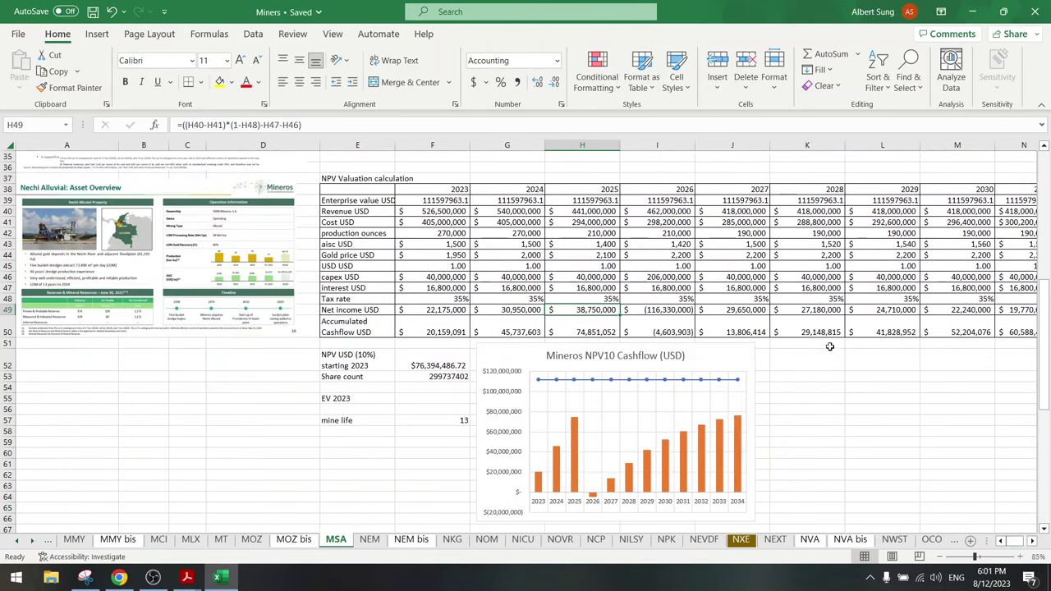
pyautogui.click(594, 298)
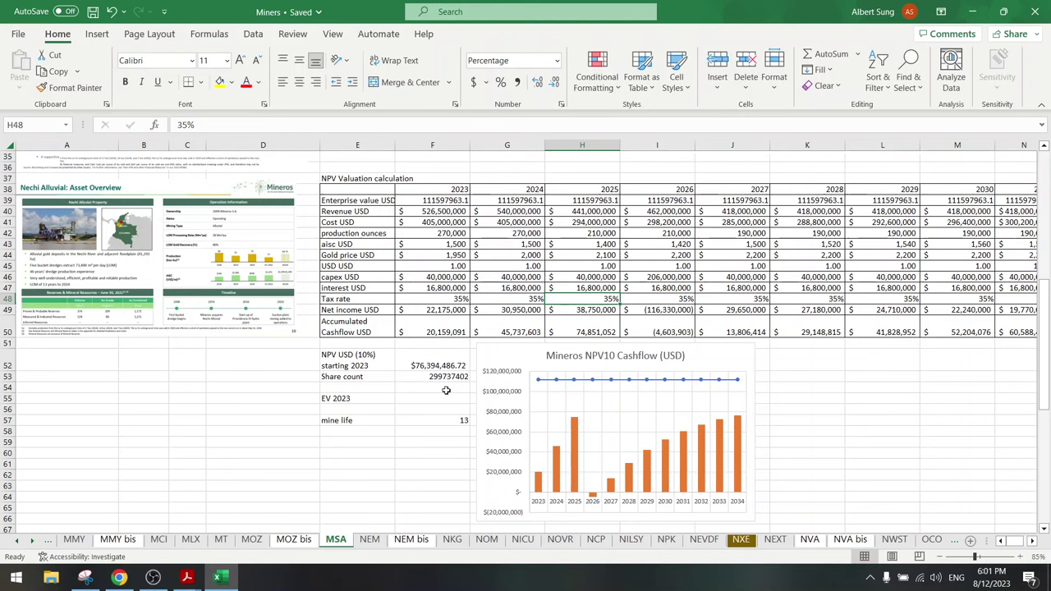
# Check the 2023 capex and the 2023 to 2025 interest entries against the financial statement pictures higher on the sheet
pyautogui.click(420, 280)
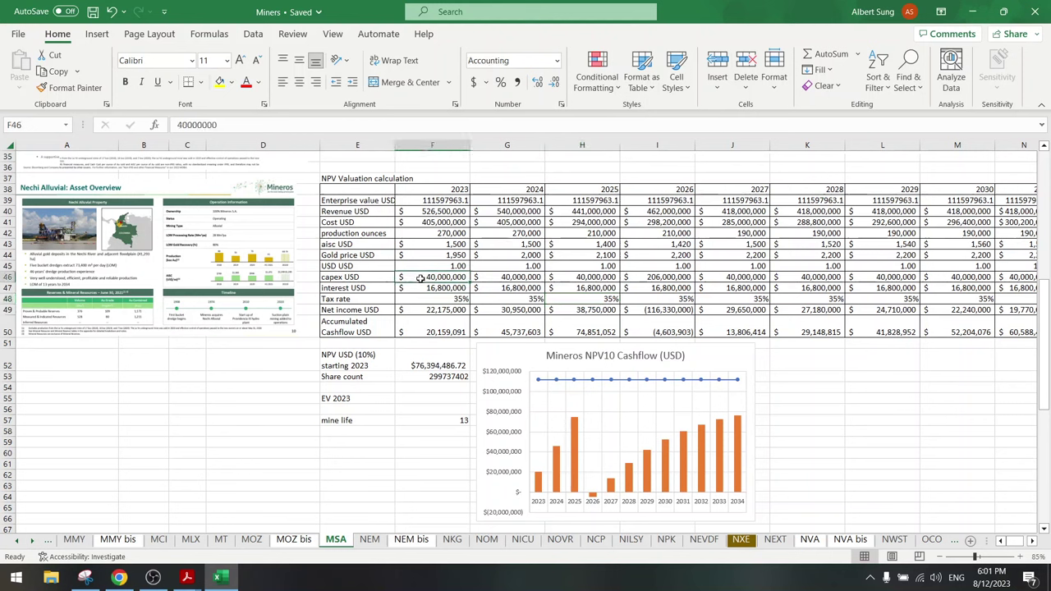
pyautogui.moveTo(444, 289); pyautogui.dragTo(595, 290)
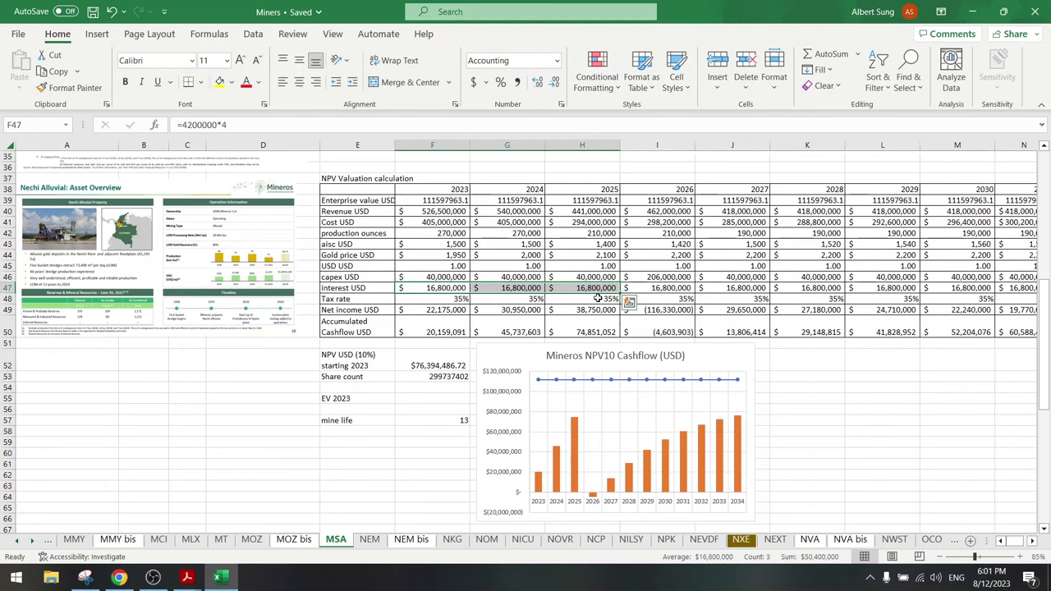
pyautogui.scroll(11, 600, 299)
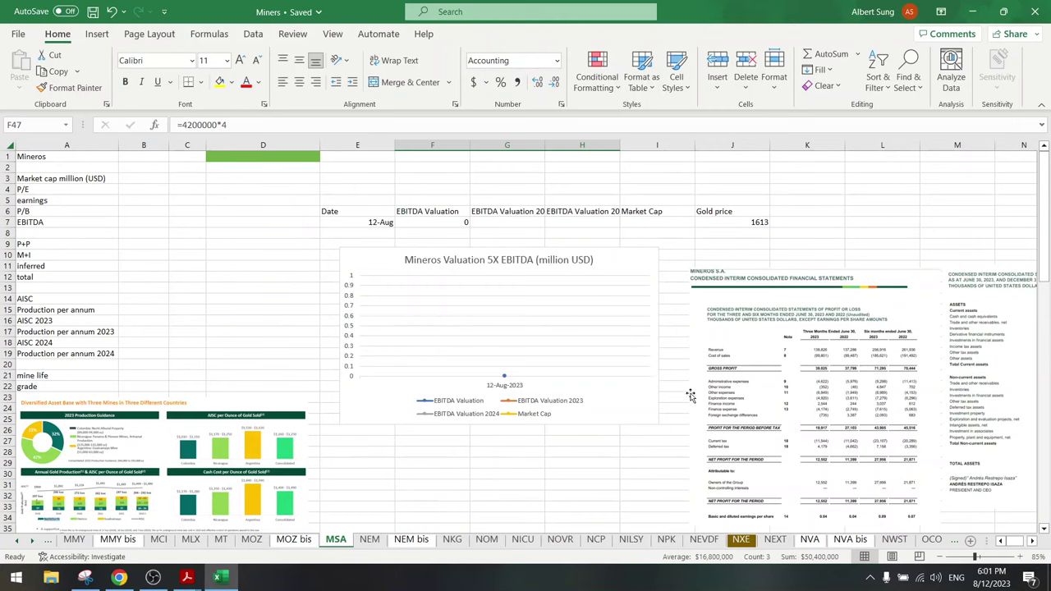
pyautogui.click(1032, 540)
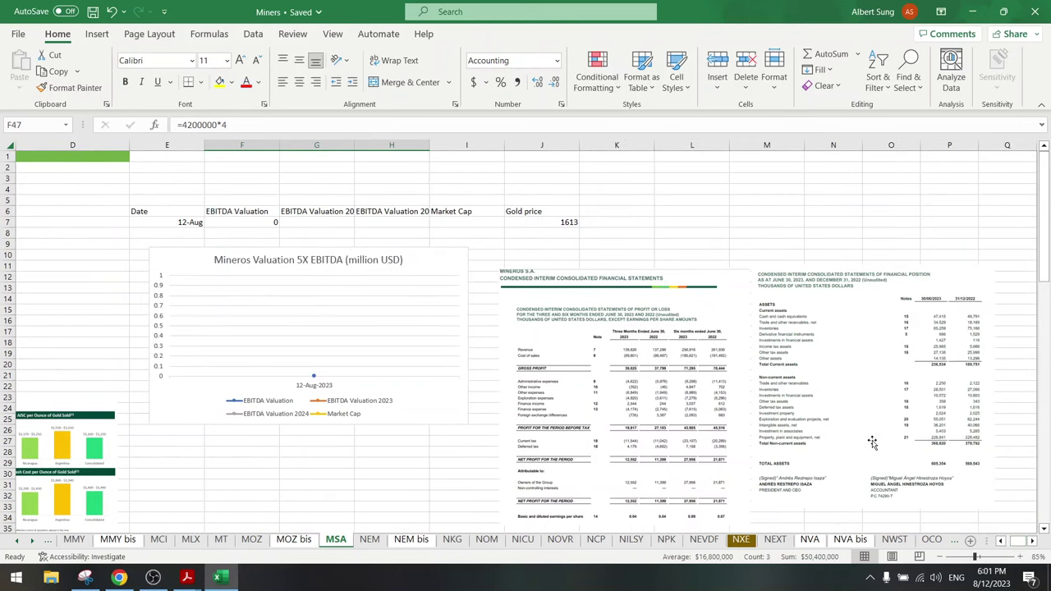
pyautogui.scroll(-3, 801, 421)
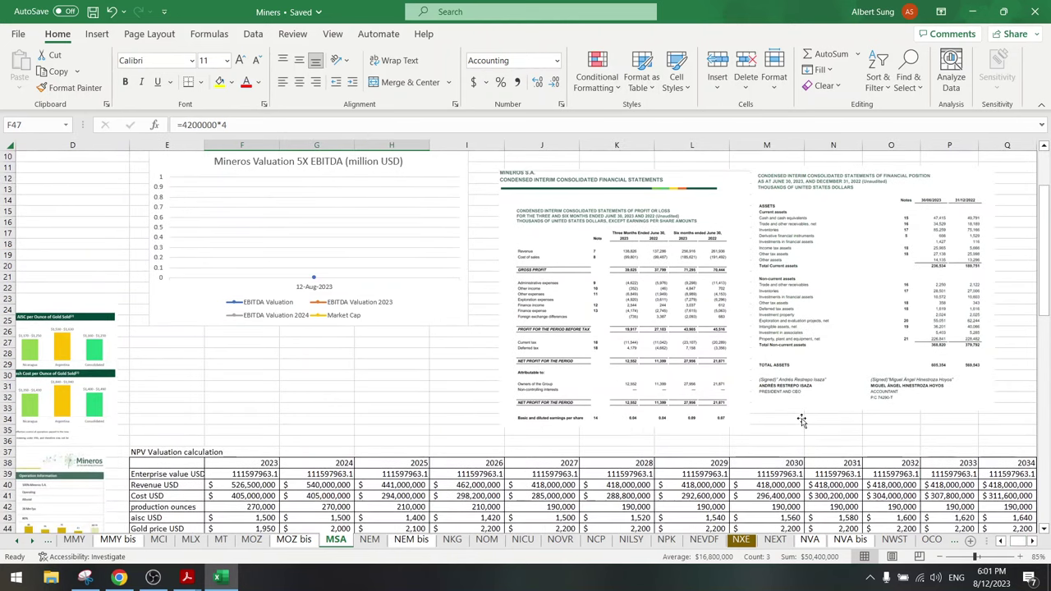
pyautogui.click(808, 327)
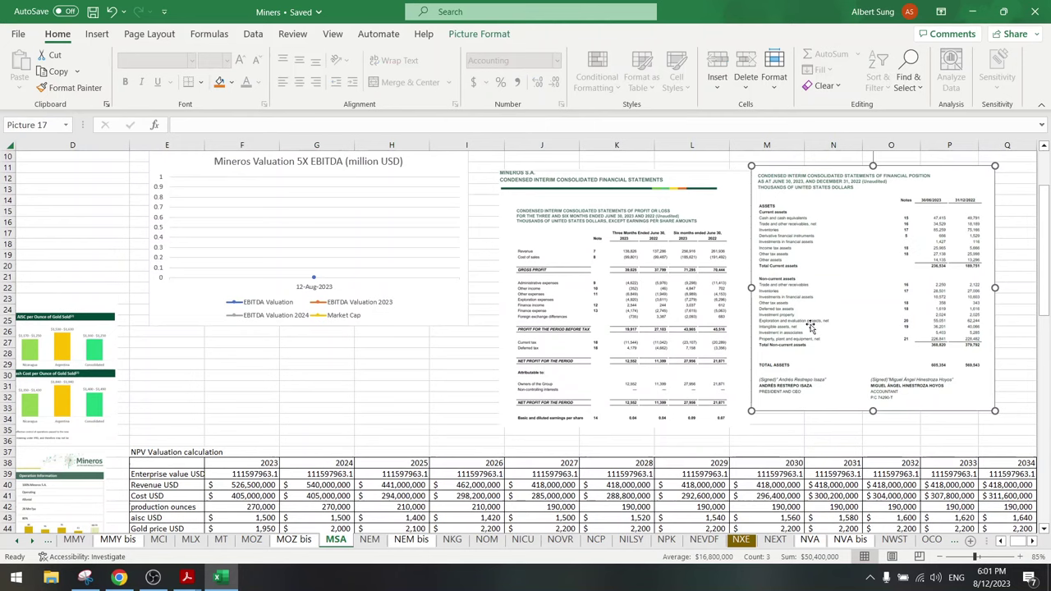
# Move the liabilities and equity statement picture closer to the assets statement picture
pyautogui.click(1032, 541)
pyautogui.click(1032, 540)
pyautogui.click(1032, 540)
pyautogui.moveTo(890, 337); pyautogui.dragTo(809, 347)
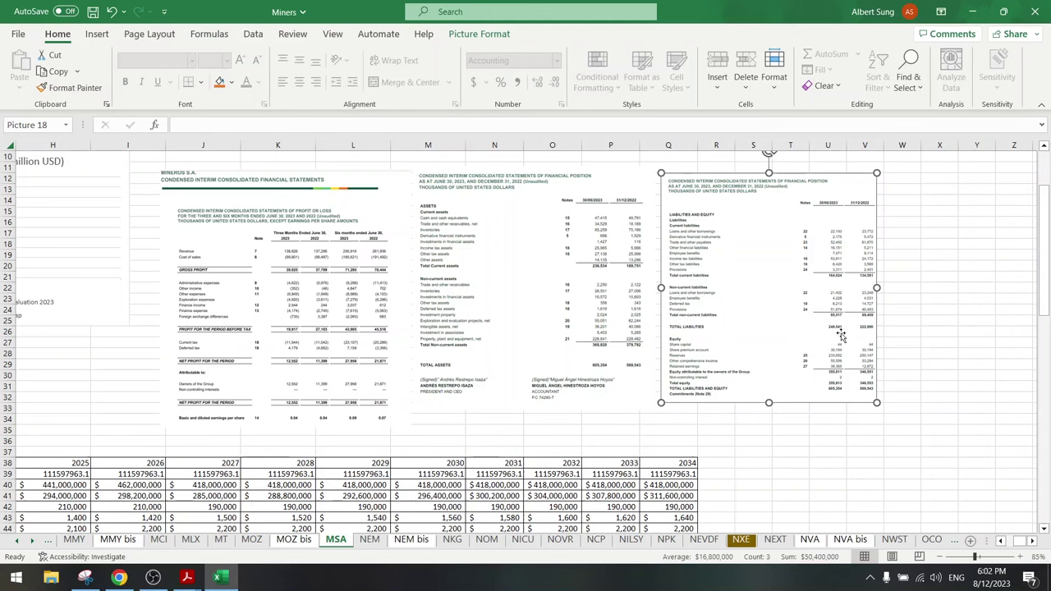
pyautogui.click(896, 460)
# Inspect the 2024 interest and the 2024 and 2025 accumulated cashflow in the NPV valuation table
pyautogui.moveTo(1016, 541); pyautogui.dragTo(998, 542)
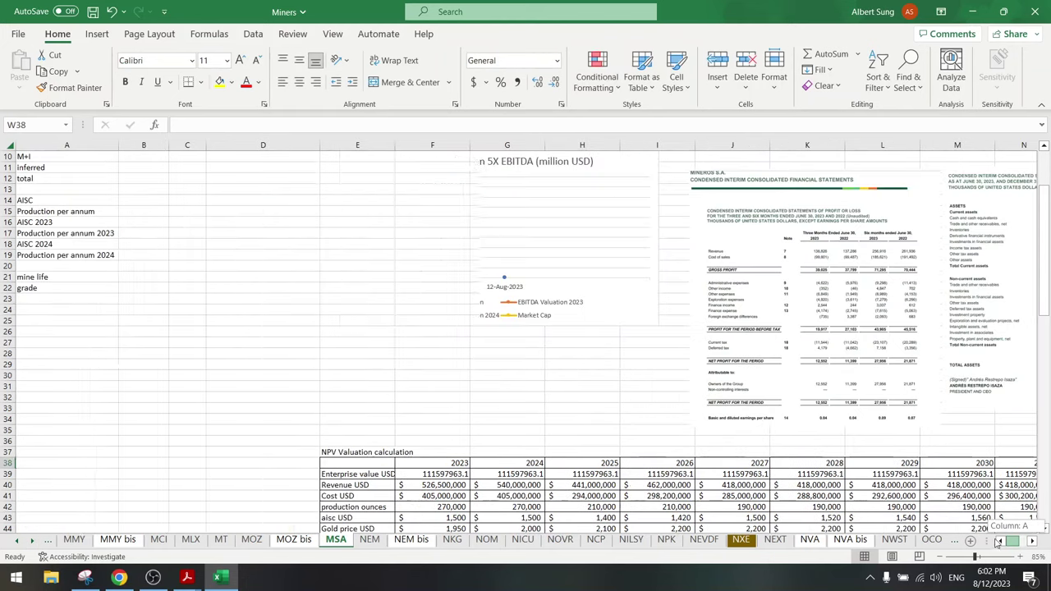
pyautogui.scroll(-9, 469, 347)
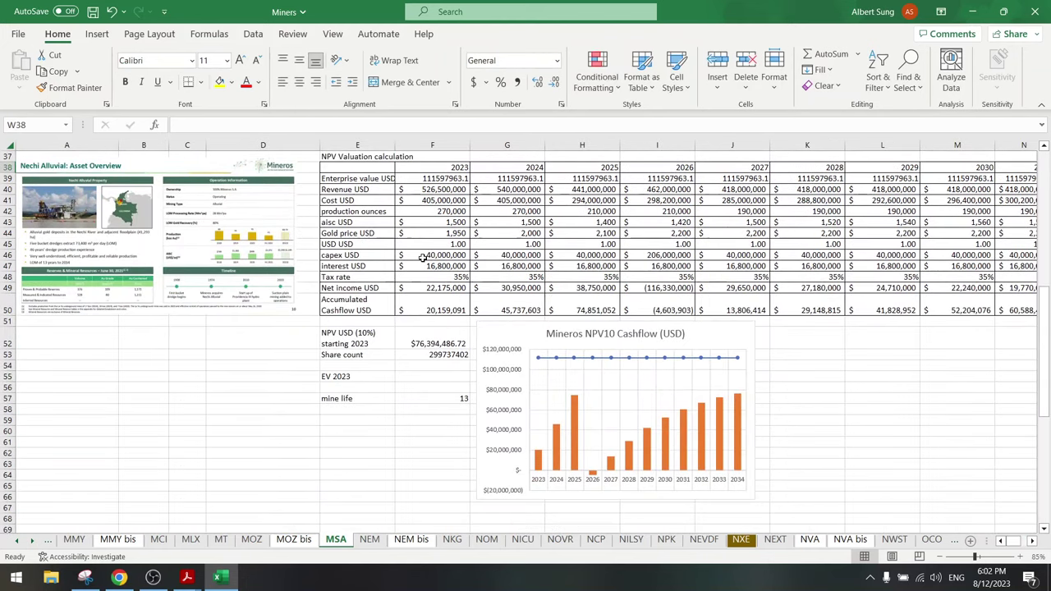
pyautogui.click(518, 267)
pyautogui.click(519, 309)
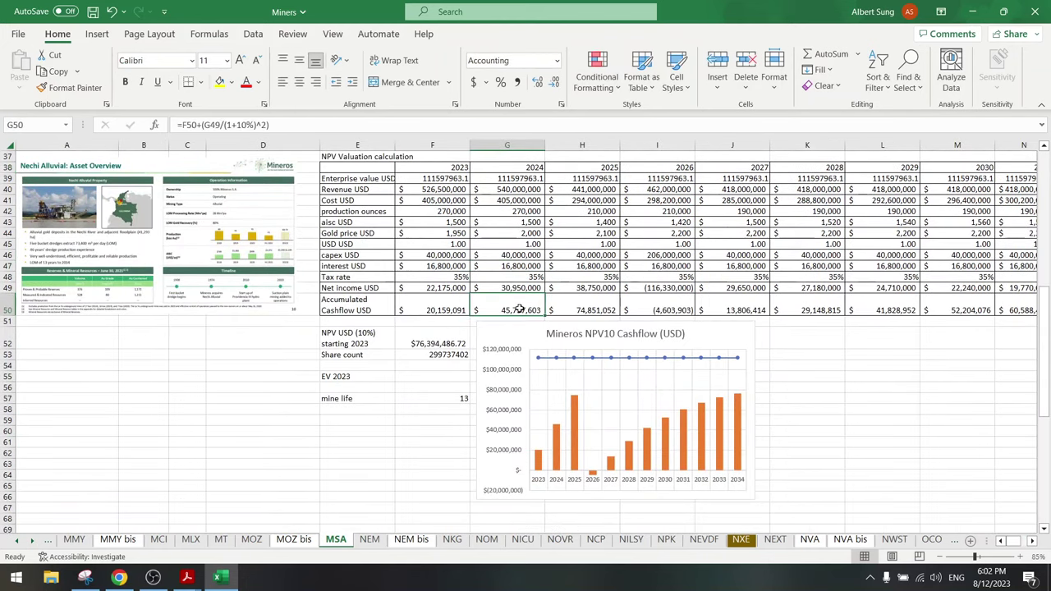
pyautogui.scroll(3, 519, 309)
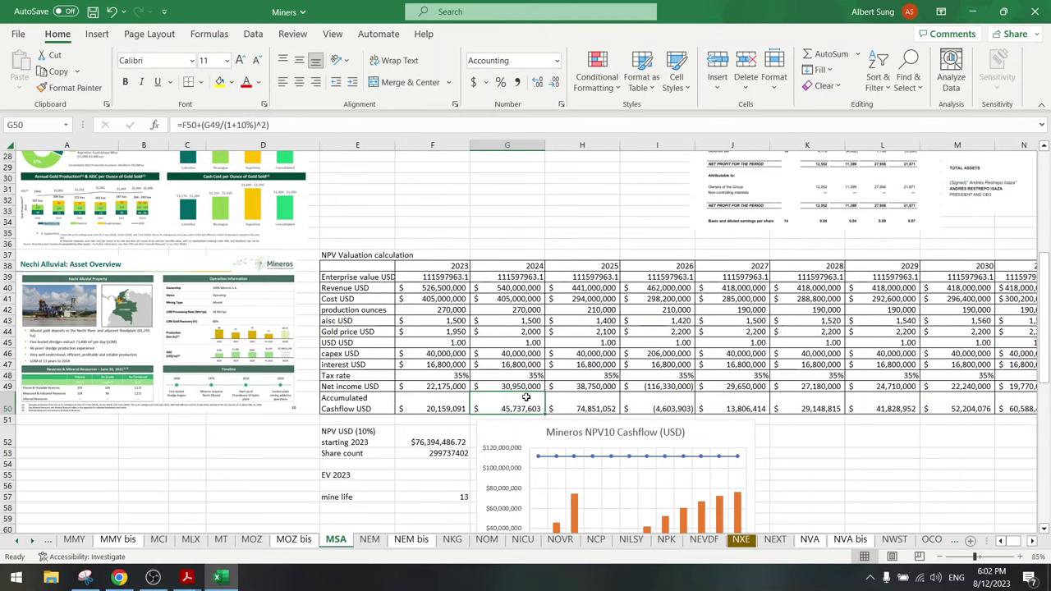
pyautogui.click(579, 405)
pyautogui.click(504, 405)
# Switch to the Q1 2023 corporate presentation in Acrobat Reader and review its dividend, investment highlights and financial and production results slides
pyautogui.click(119, 577)
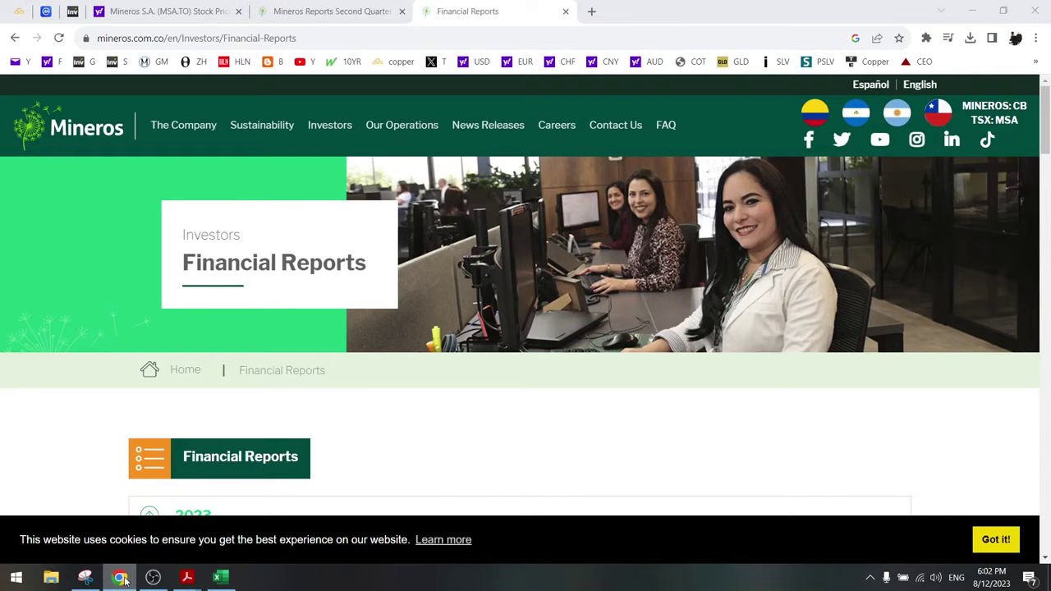
pyautogui.click(343, 10)
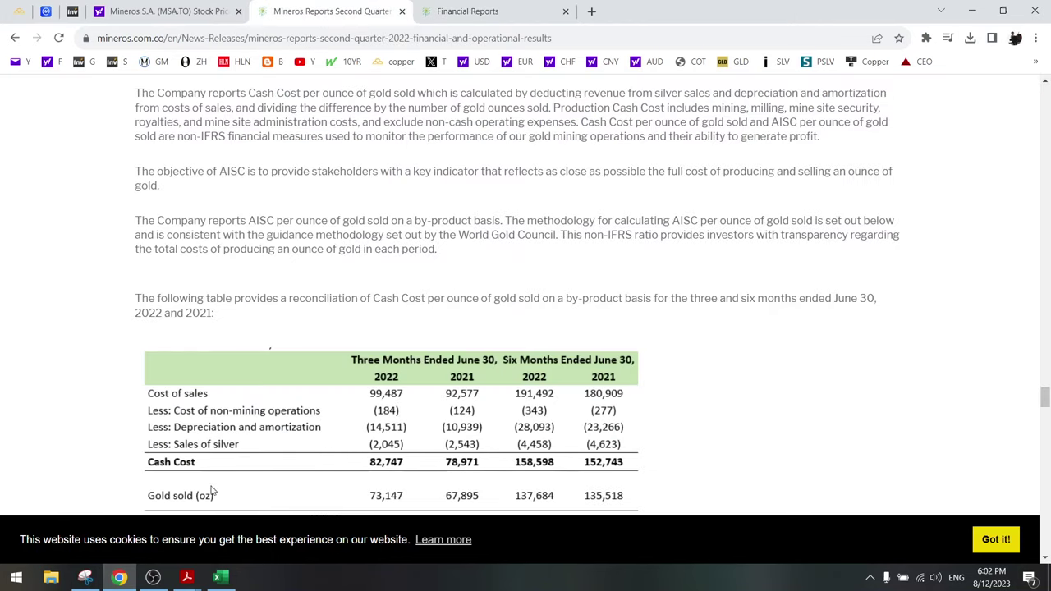
pyautogui.click(187, 578)
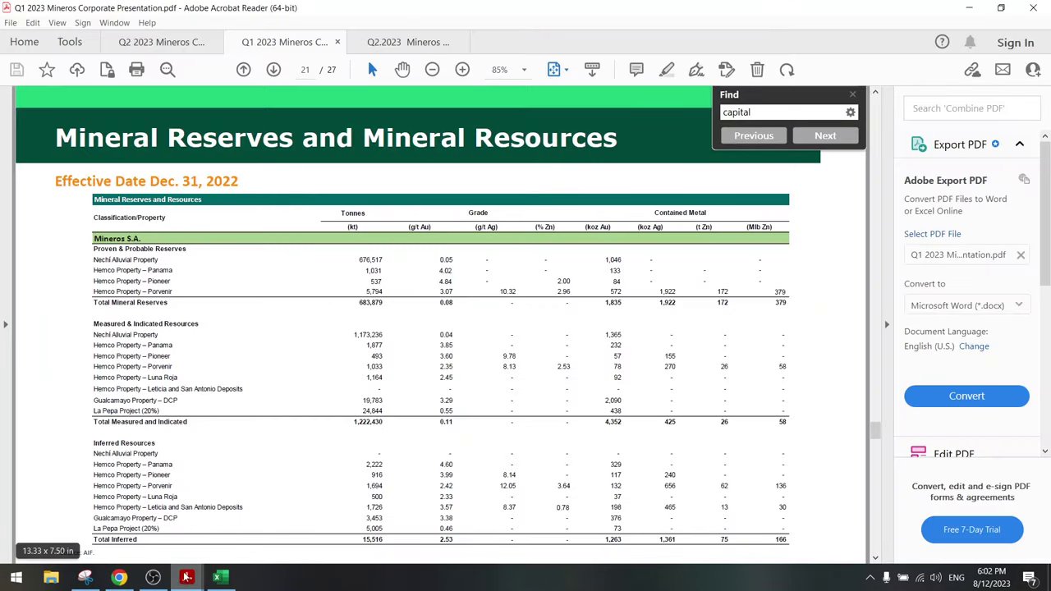
pyautogui.scroll(15, 267, 464)
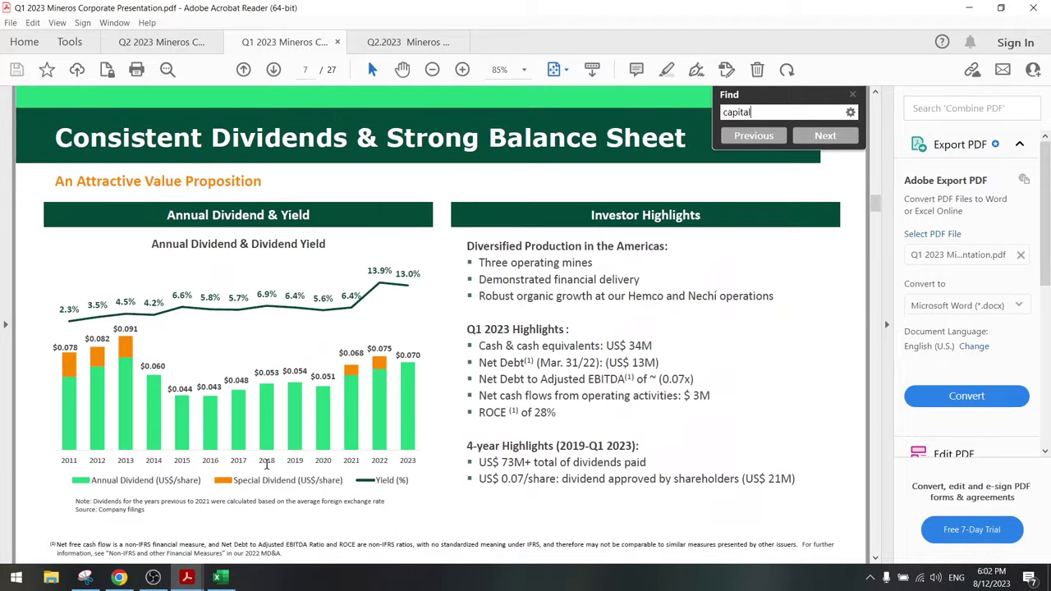
pyautogui.scroll(2, 267, 464)
pyautogui.scroll(1, 266, 464)
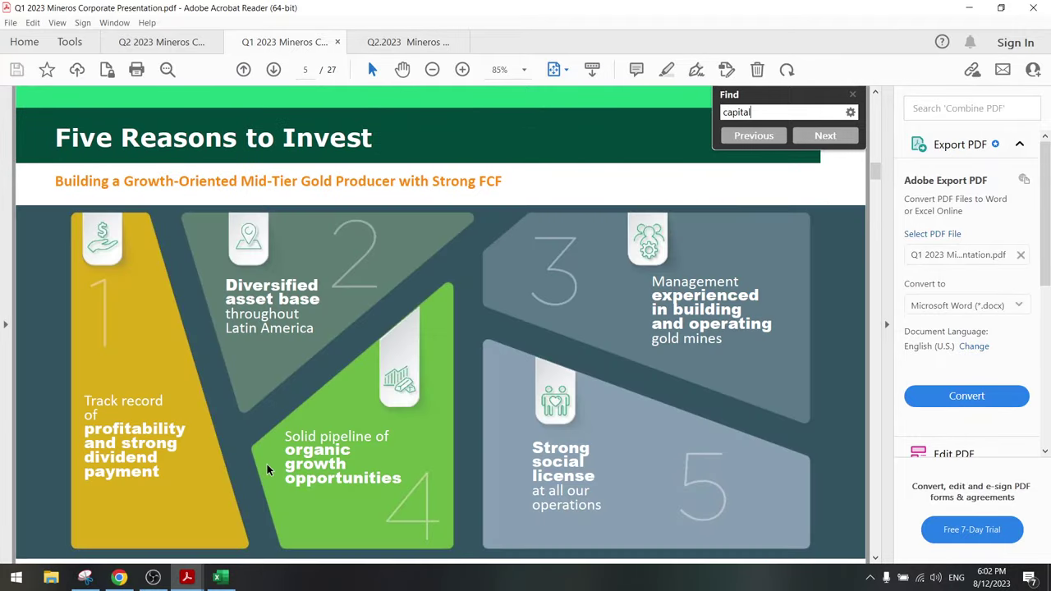
pyautogui.scroll(-3, 266, 464)
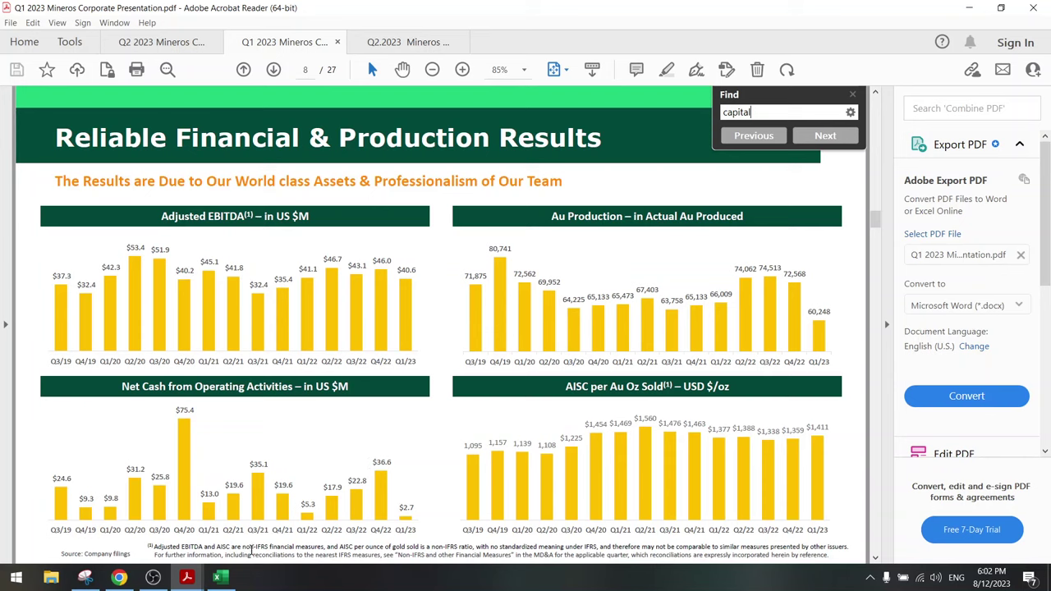
# Return to the Excel workbook and compare the 2024 and 2025 accumulated cashflow with the NPV10 cashflow chart
pyautogui.click(218, 577)
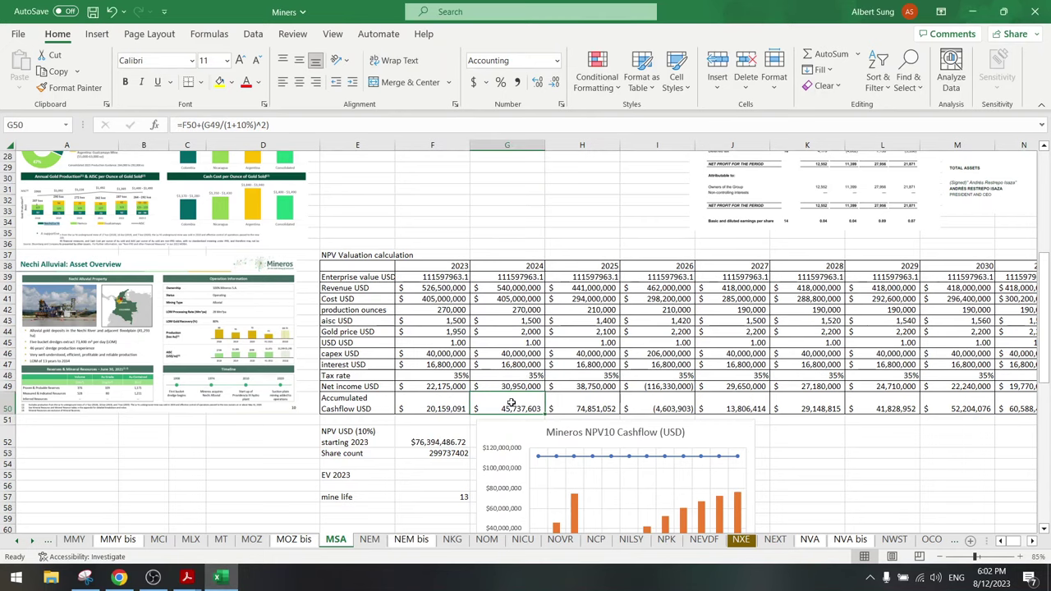
pyautogui.keyDown('shift'); pyautogui.click(567, 404); pyautogui.keyUp('shift')
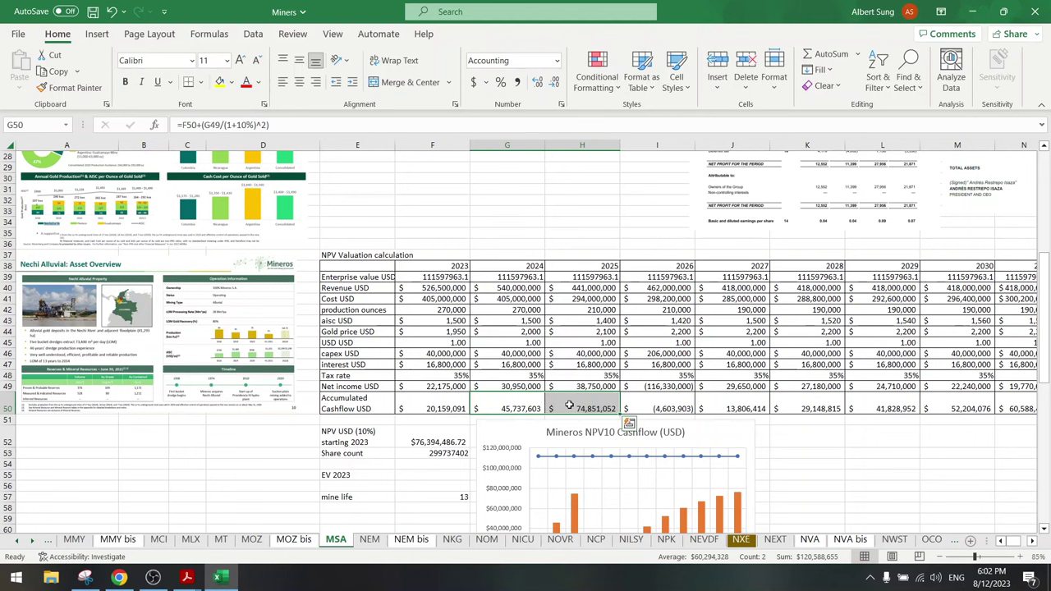
pyautogui.hotkey('shift', 'Left')
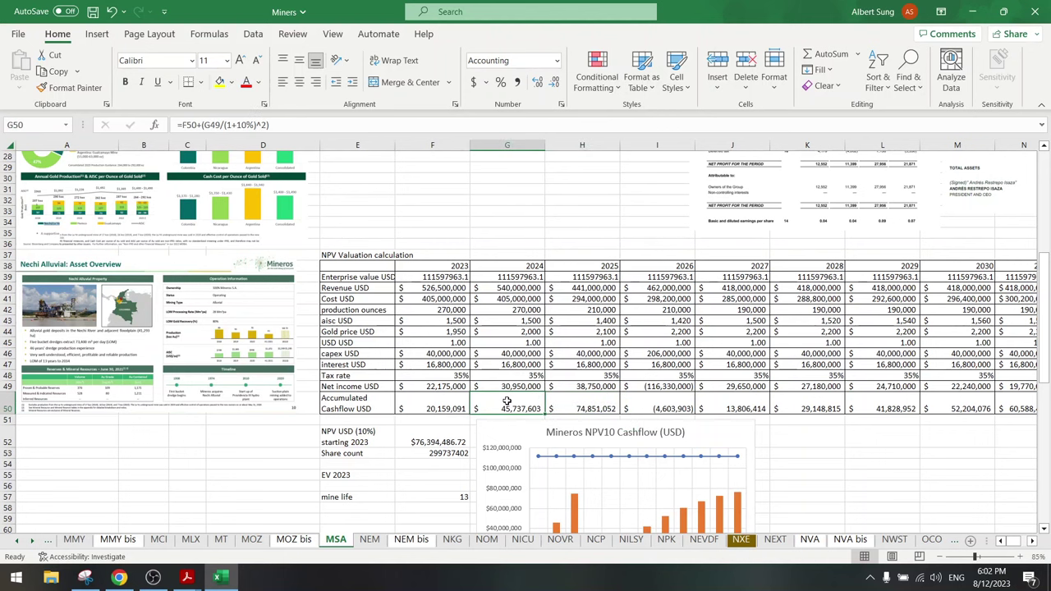
pyautogui.scroll(-3, 507, 401)
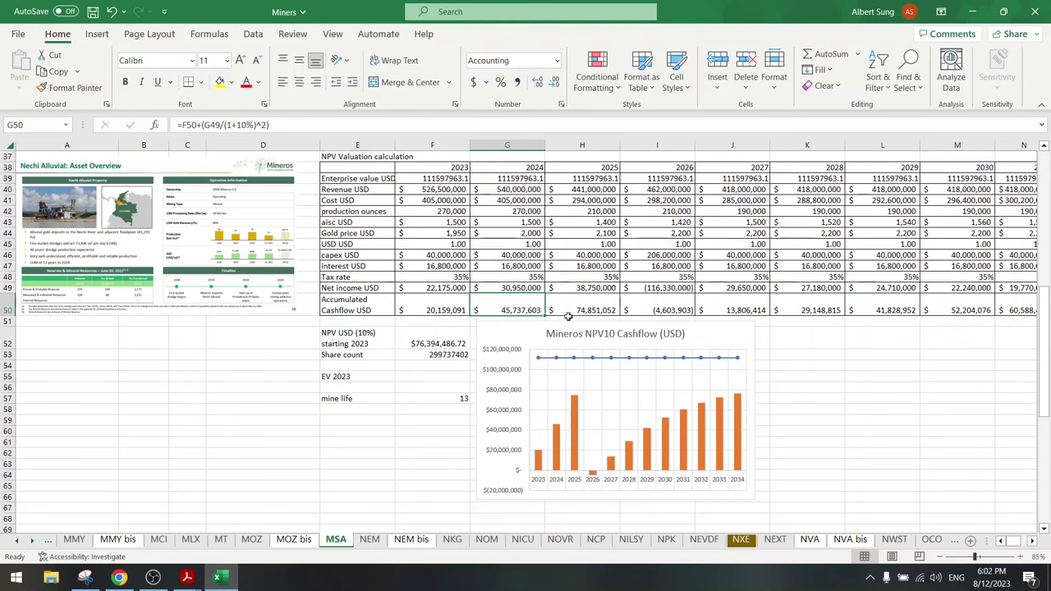
# Review the yearly production ounces entries from 2024 through 2029 in the NPV valuation table
pyautogui.click(518, 211)
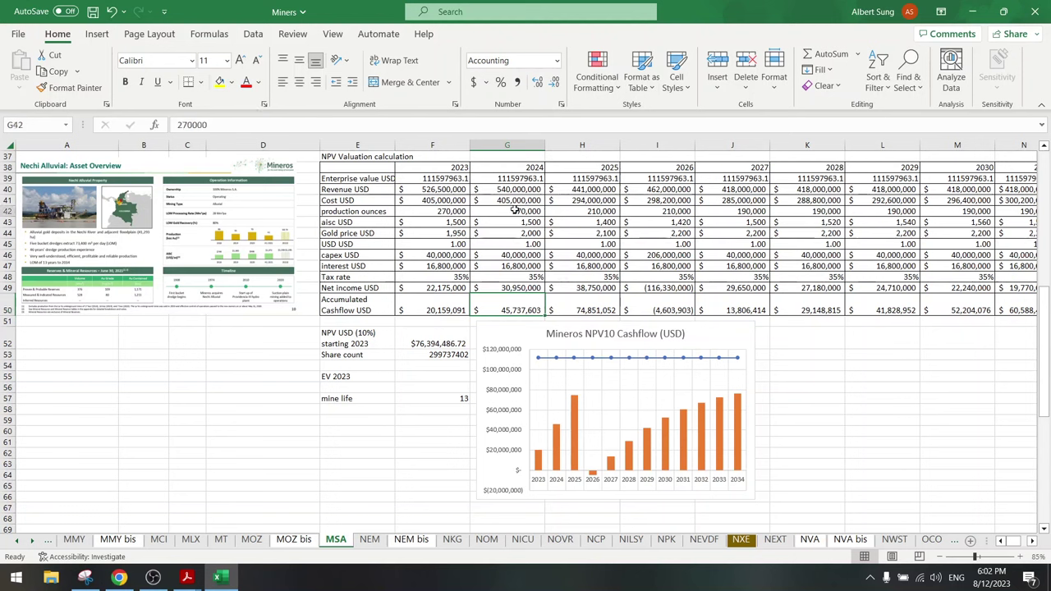
pyautogui.click(581, 211)
pyautogui.click(730, 215)
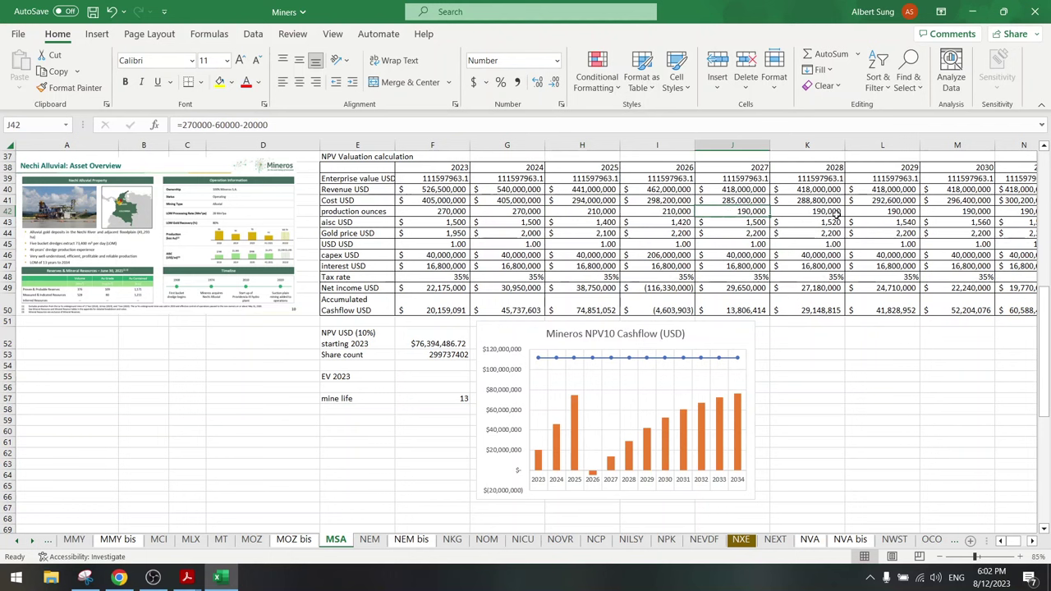
pyautogui.click(821, 211)
pyautogui.click(882, 213)
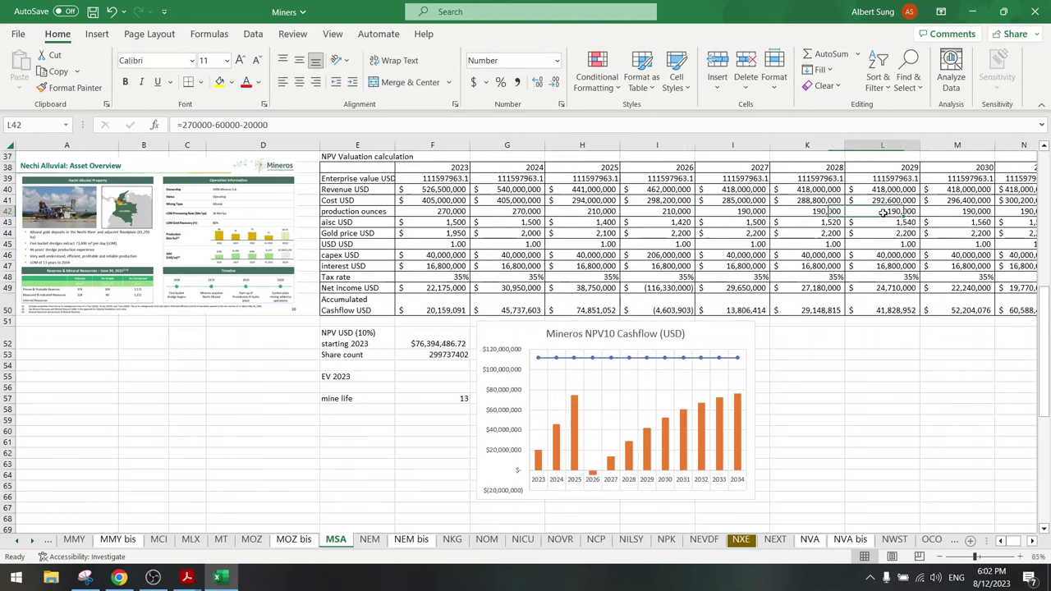
pyautogui.click(737, 212)
pyautogui.click(638, 211)
pyautogui.click(606, 212)
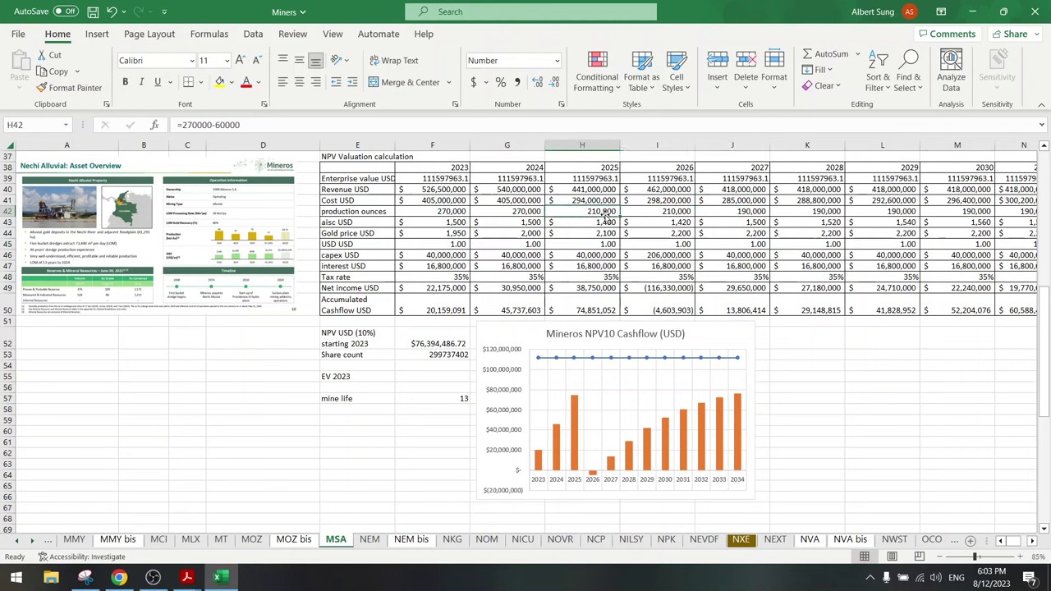
# Review the AISC assumptions from 2025 through 2030 and the exchange rate for 2027
pyautogui.scroll(9, 401, 302)
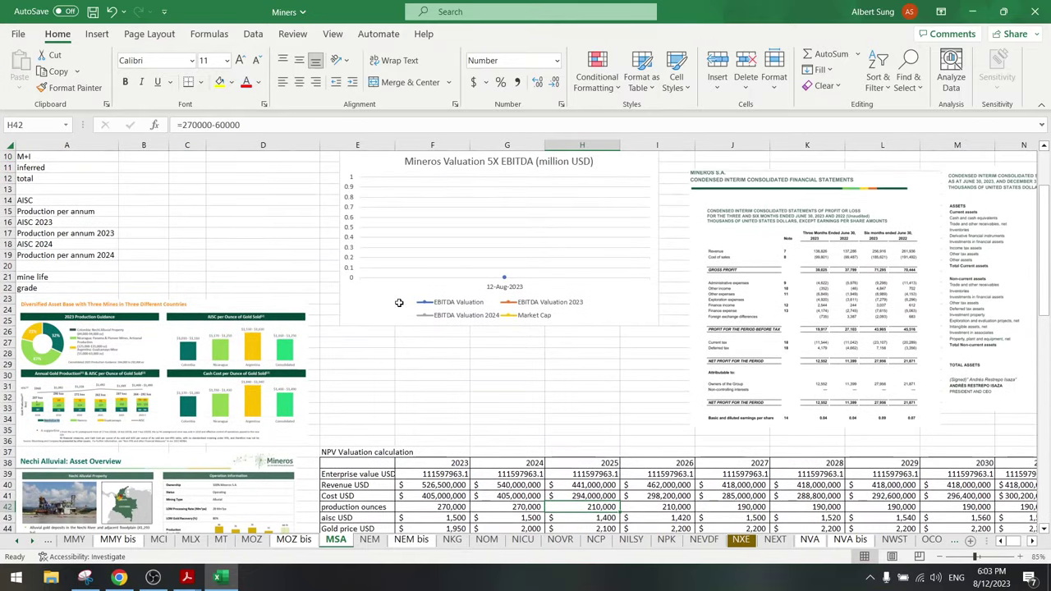
pyautogui.scroll(-6, 399, 302)
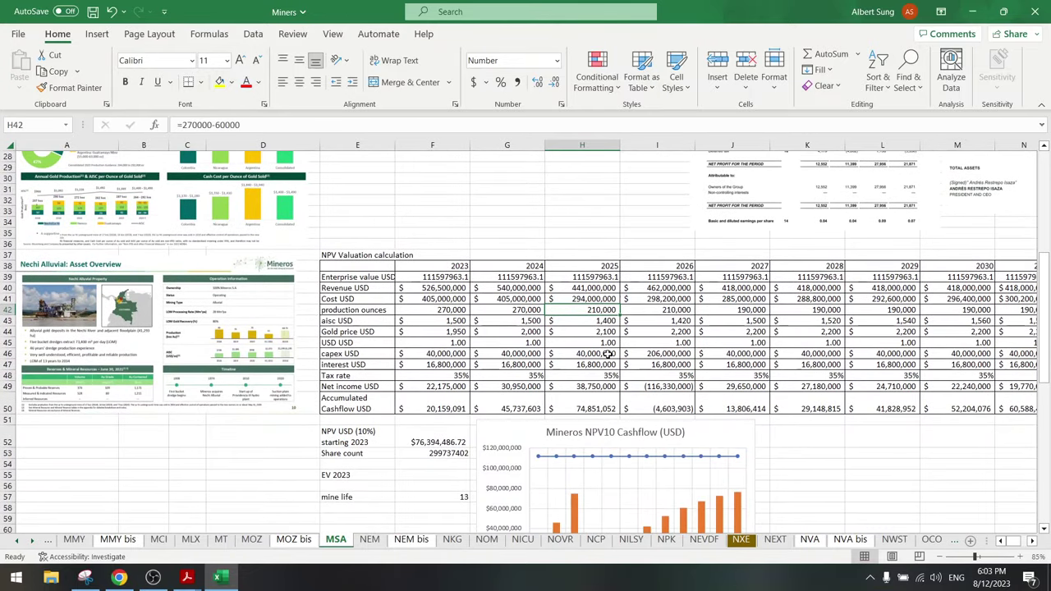
pyautogui.moveTo(636, 319); pyautogui.dragTo(969, 320)
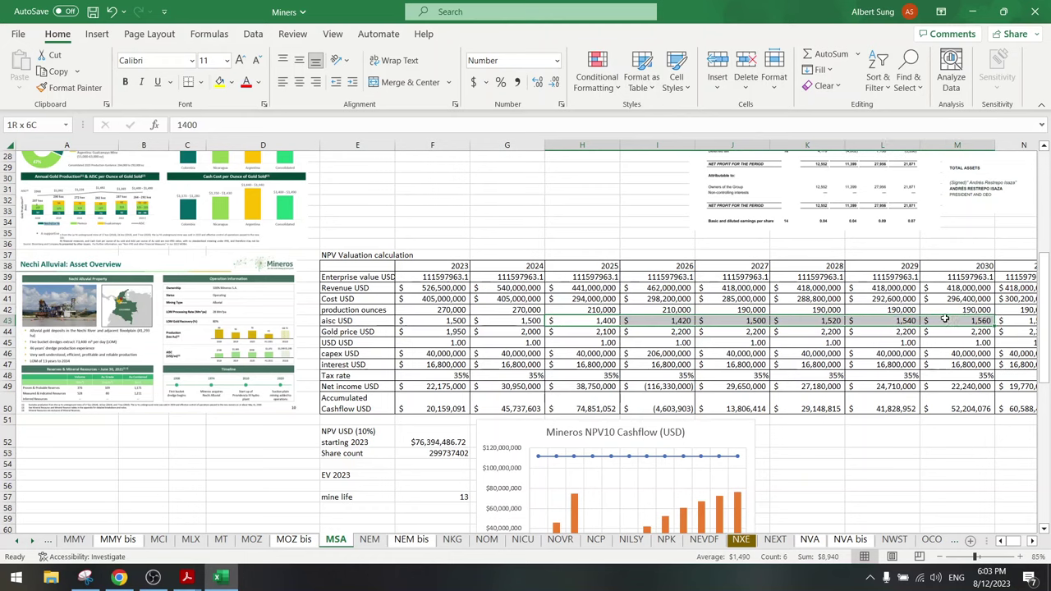
pyautogui.click(730, 340)
pyautogui.scroll(-3, 730, 340)
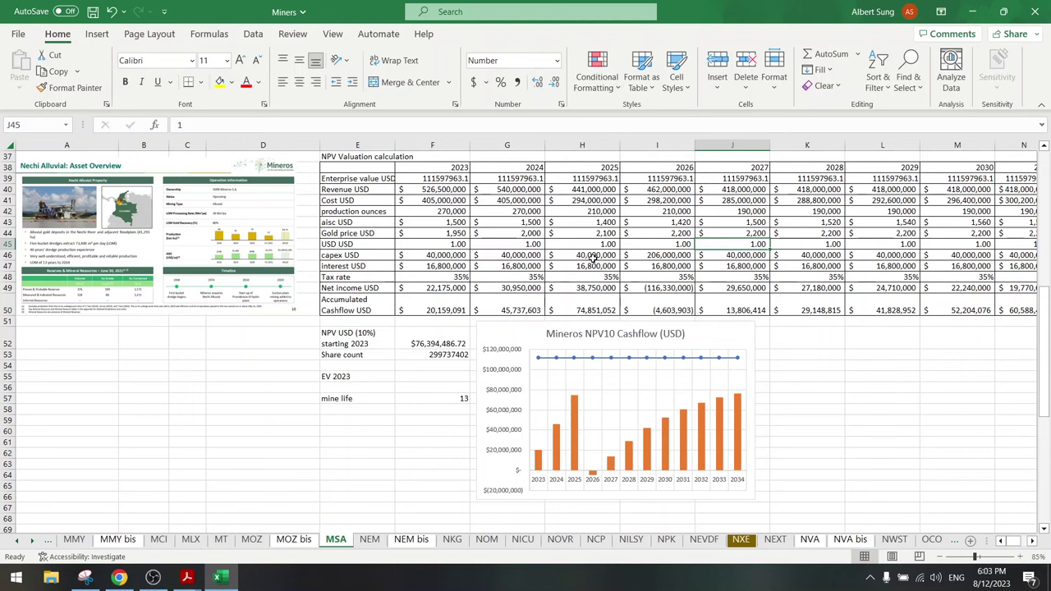
# Check the 2026 capex formula and the production guidance picture beside the valuation table
pyautogui.click(654, 256)
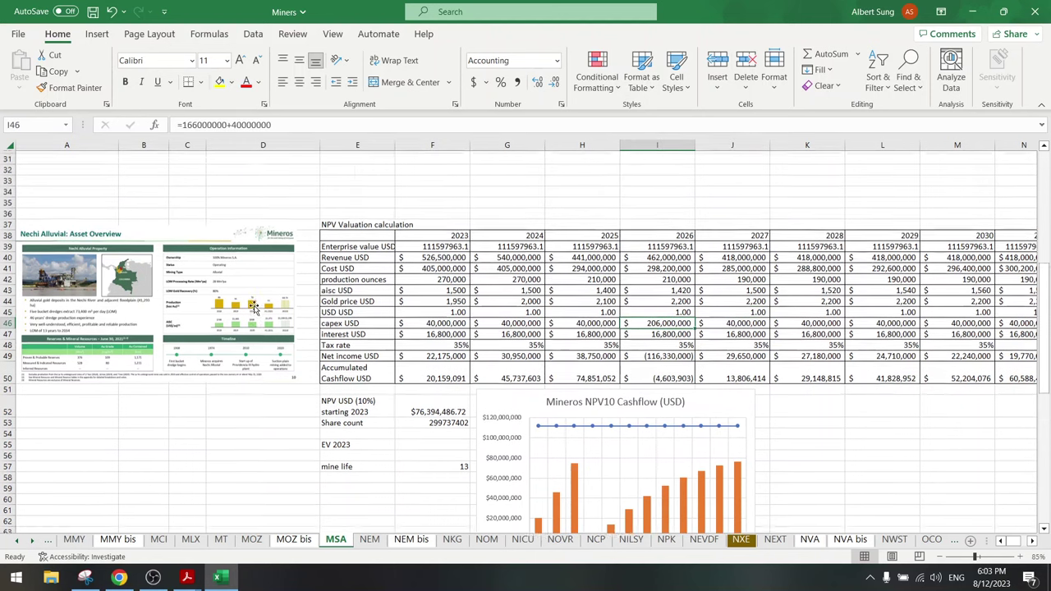
pyautogui.scroll(6, 254, 308)
pyautogui.click(142, 283)
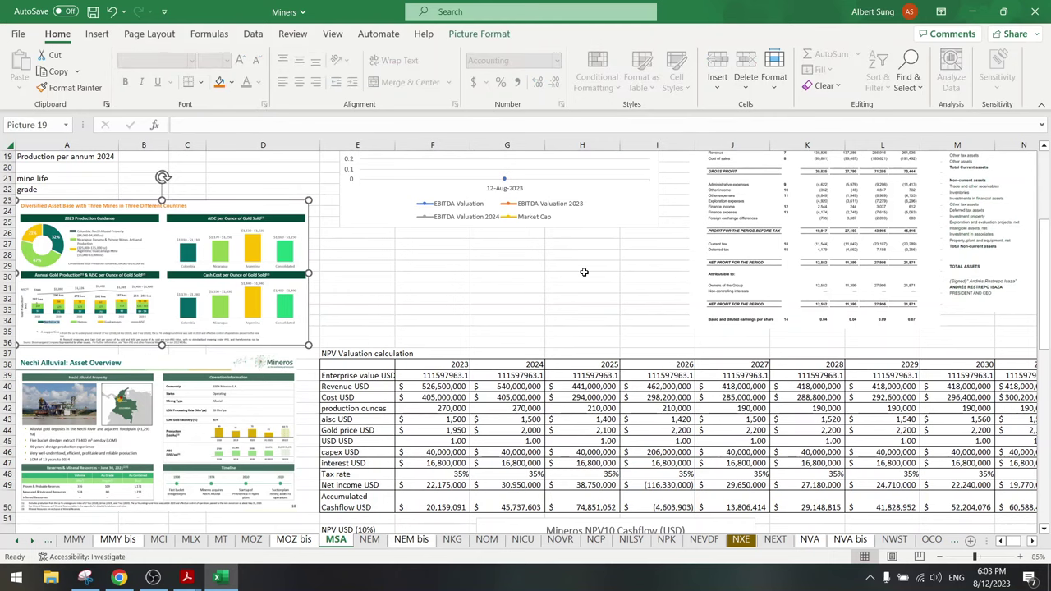
pyautogui.scroll(-6, 584, 271)
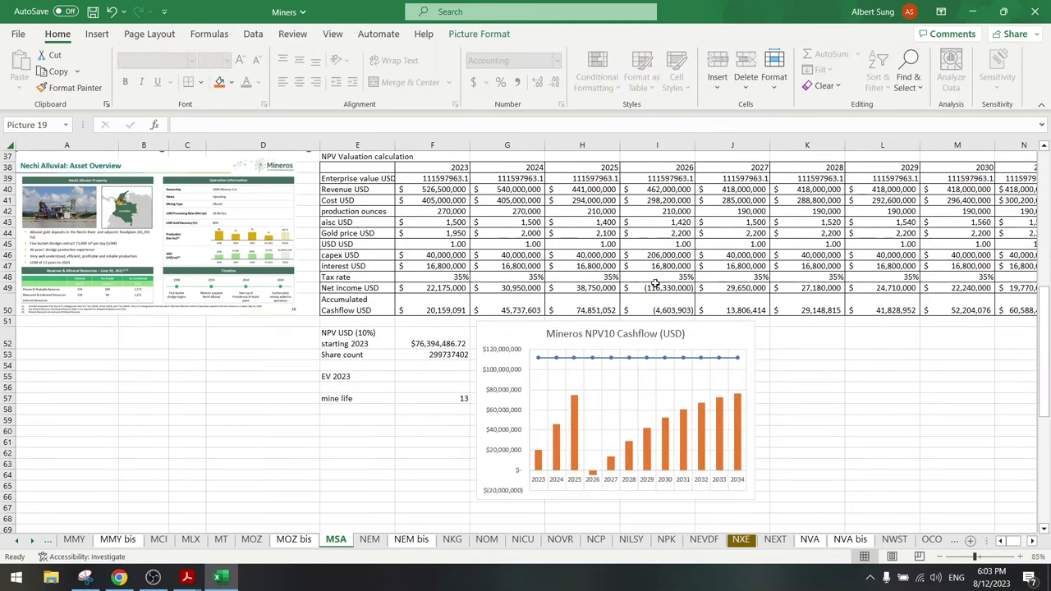
pyautogui.click(233, 398)
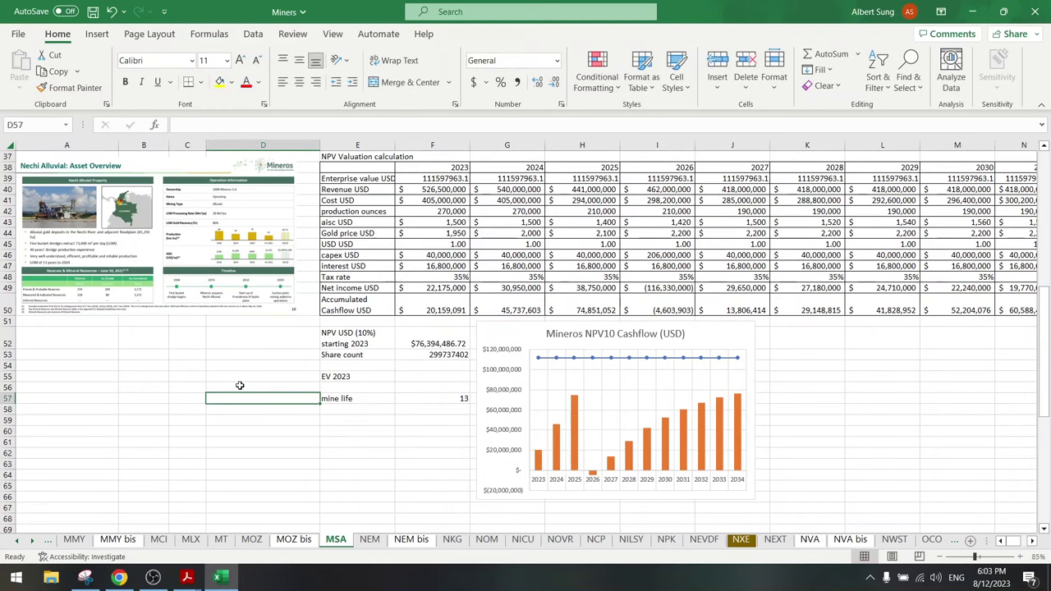
pyautogui.click(256, 364)
pyautogui.scroll(12, 257, 363)
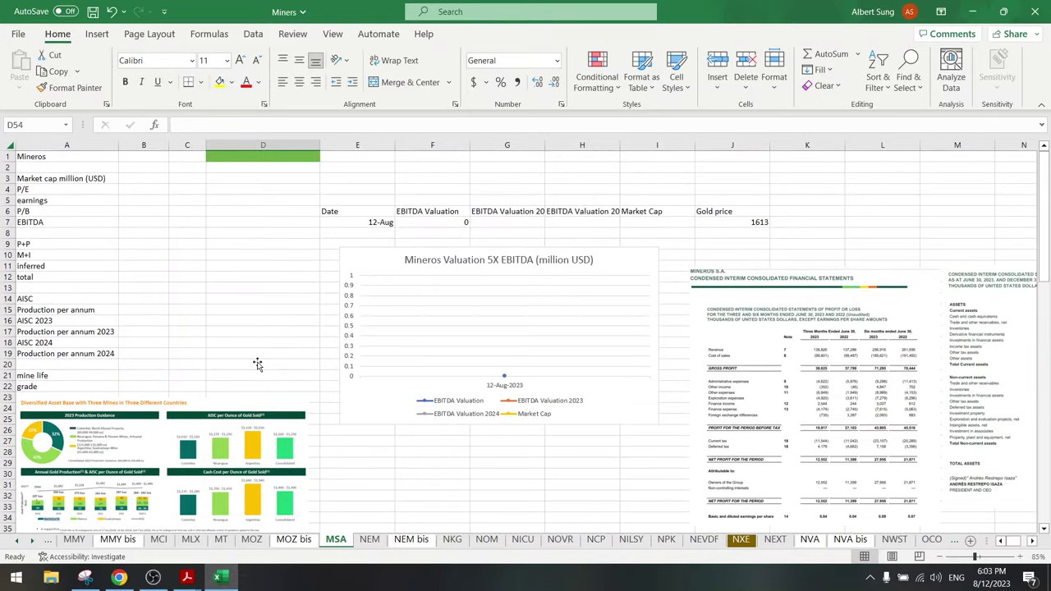
pyautogui.scroll(-17, 257, 364)
pyautogui.scroll(5, 257, 363)
pyautogui.click(245, 409)
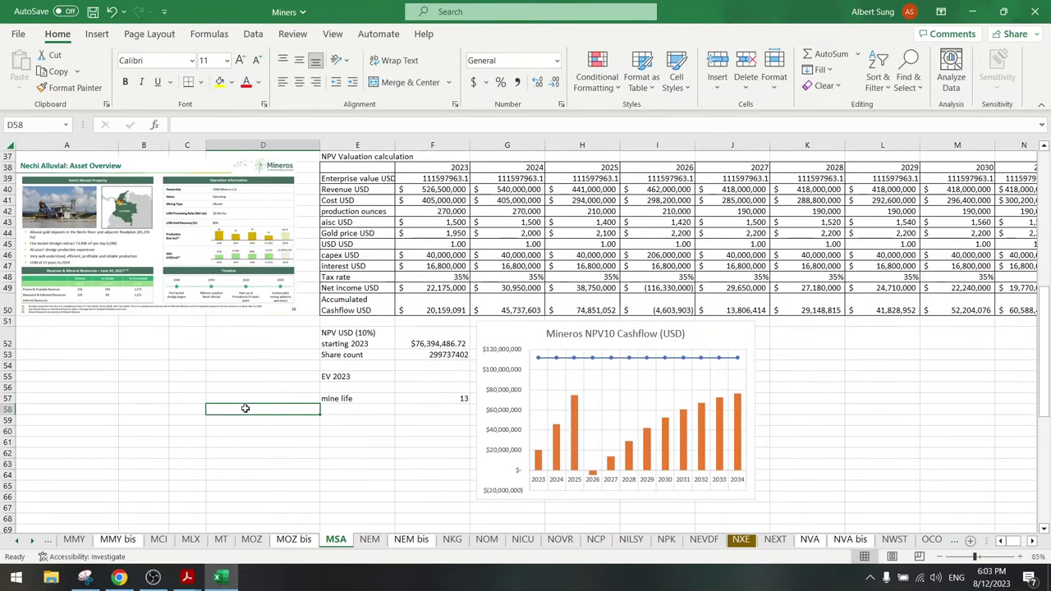